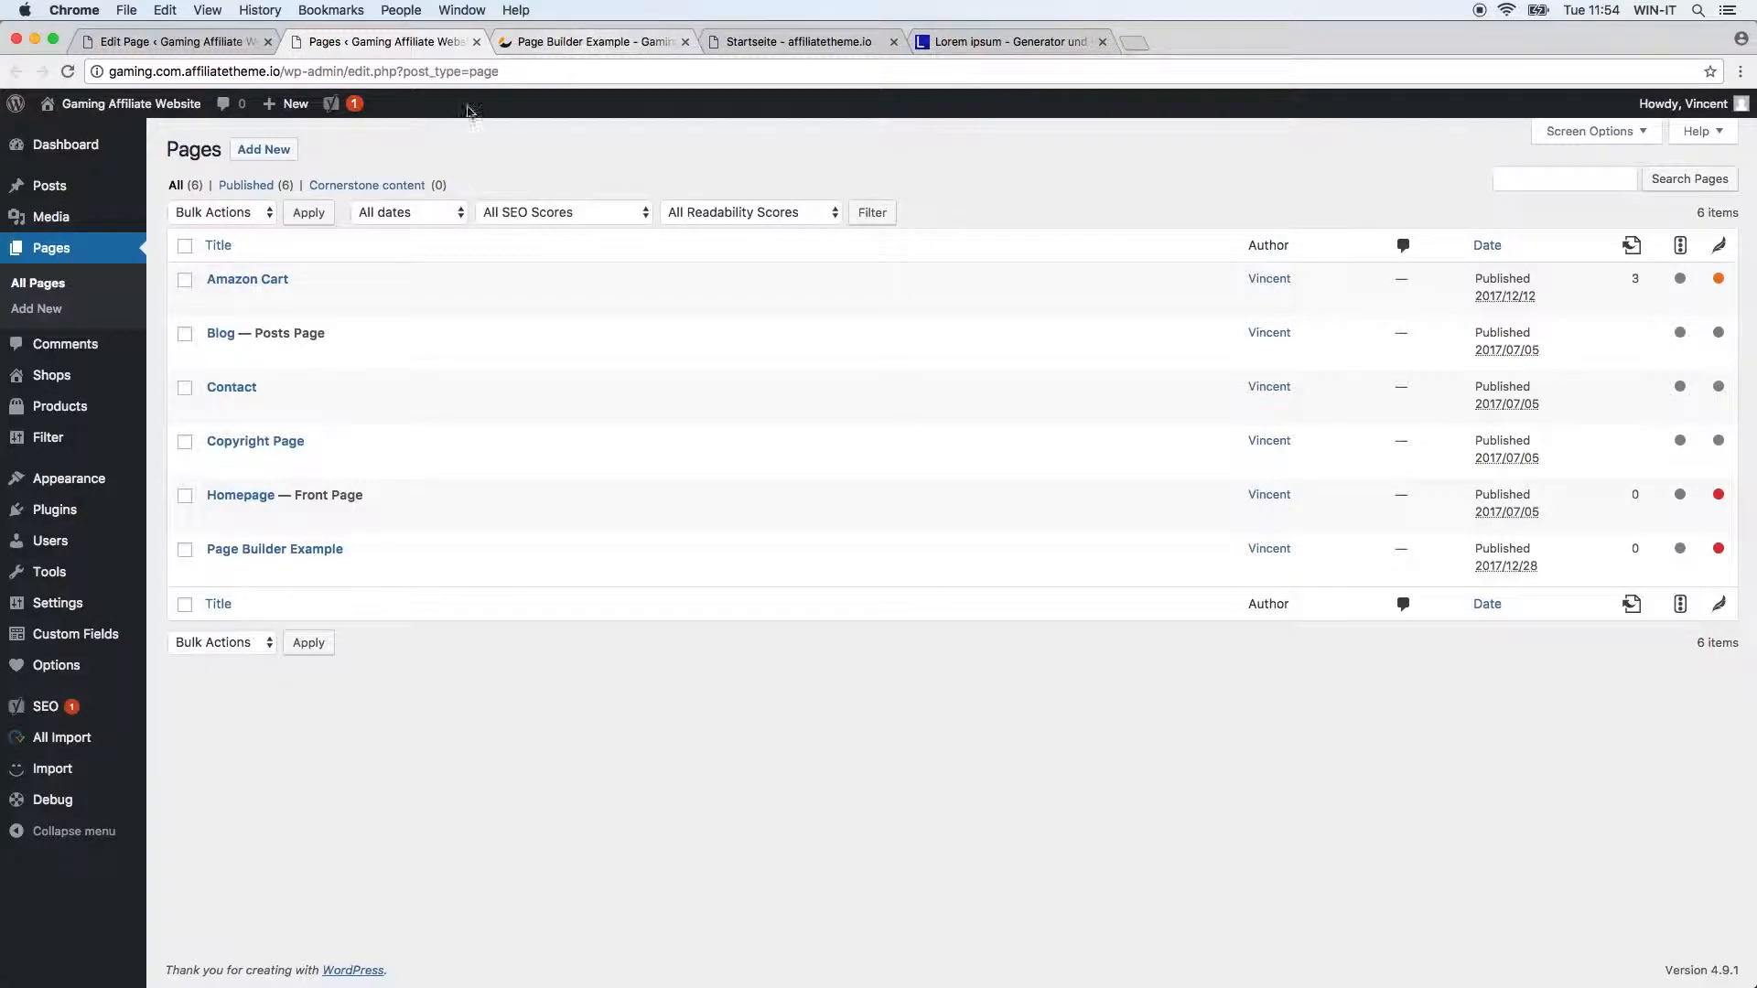
Step: Open the website's homepage in a separate tab and look over its text, Gaming Monitor Filter and product comparison table
mouse_move(157, 113)
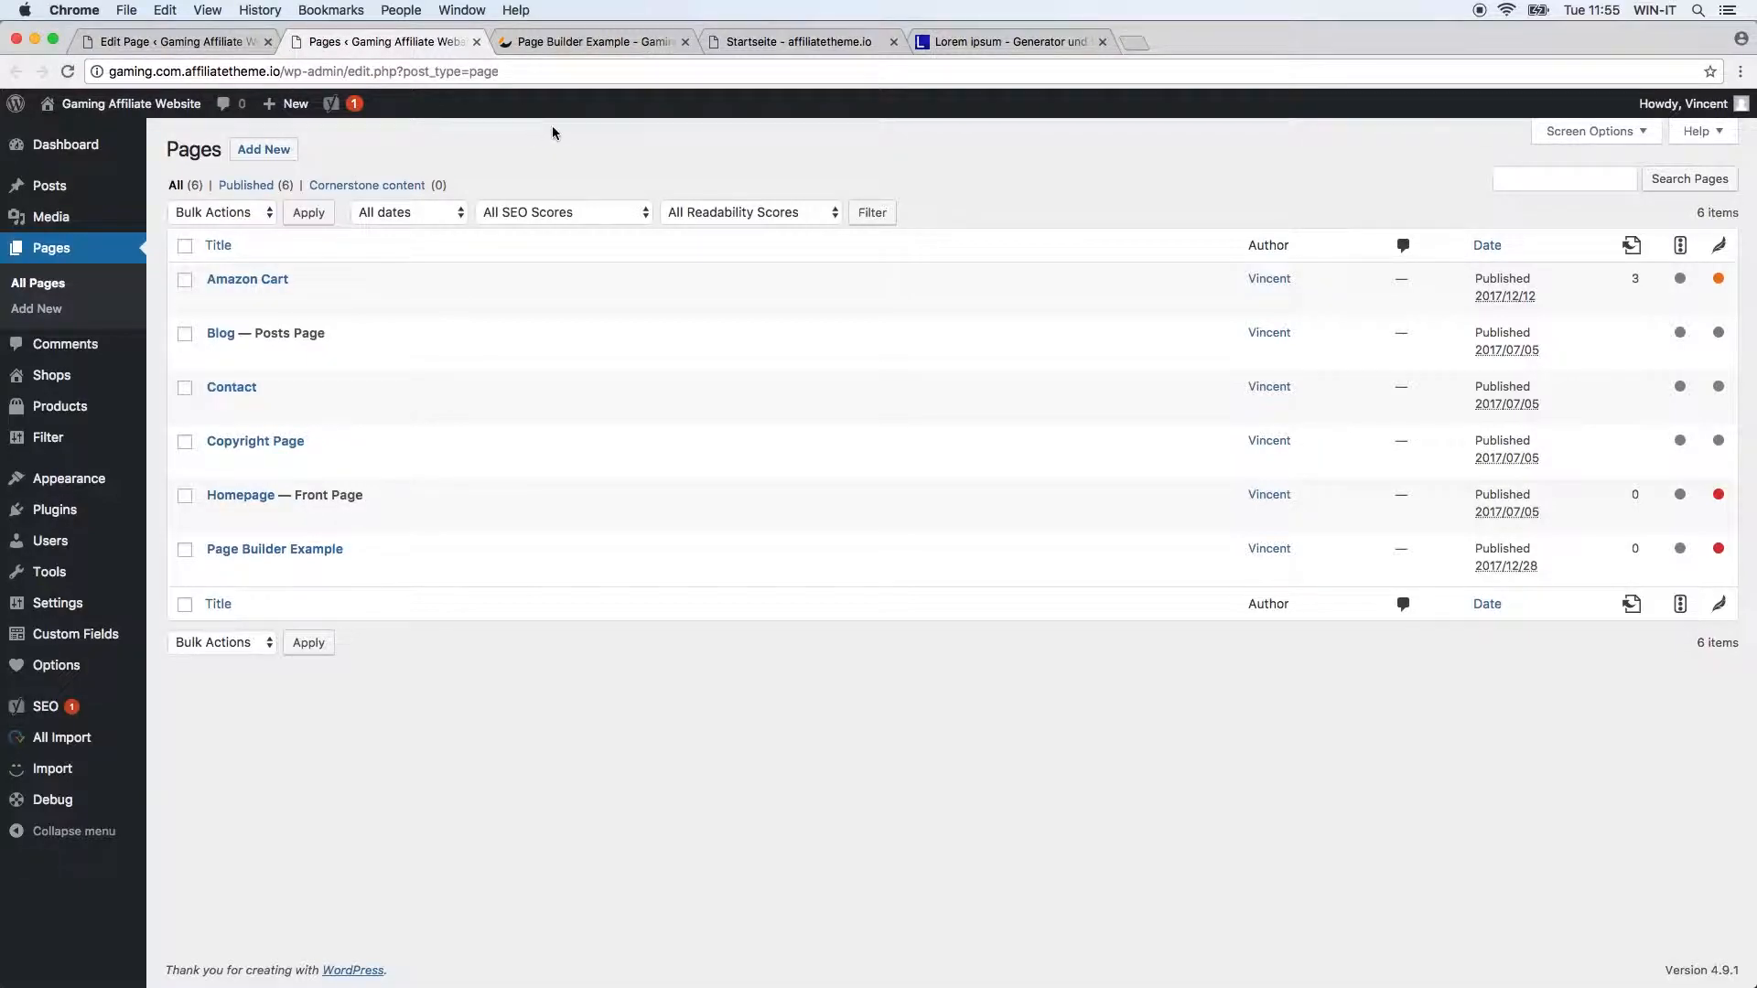
left_click(134, 126, "super")
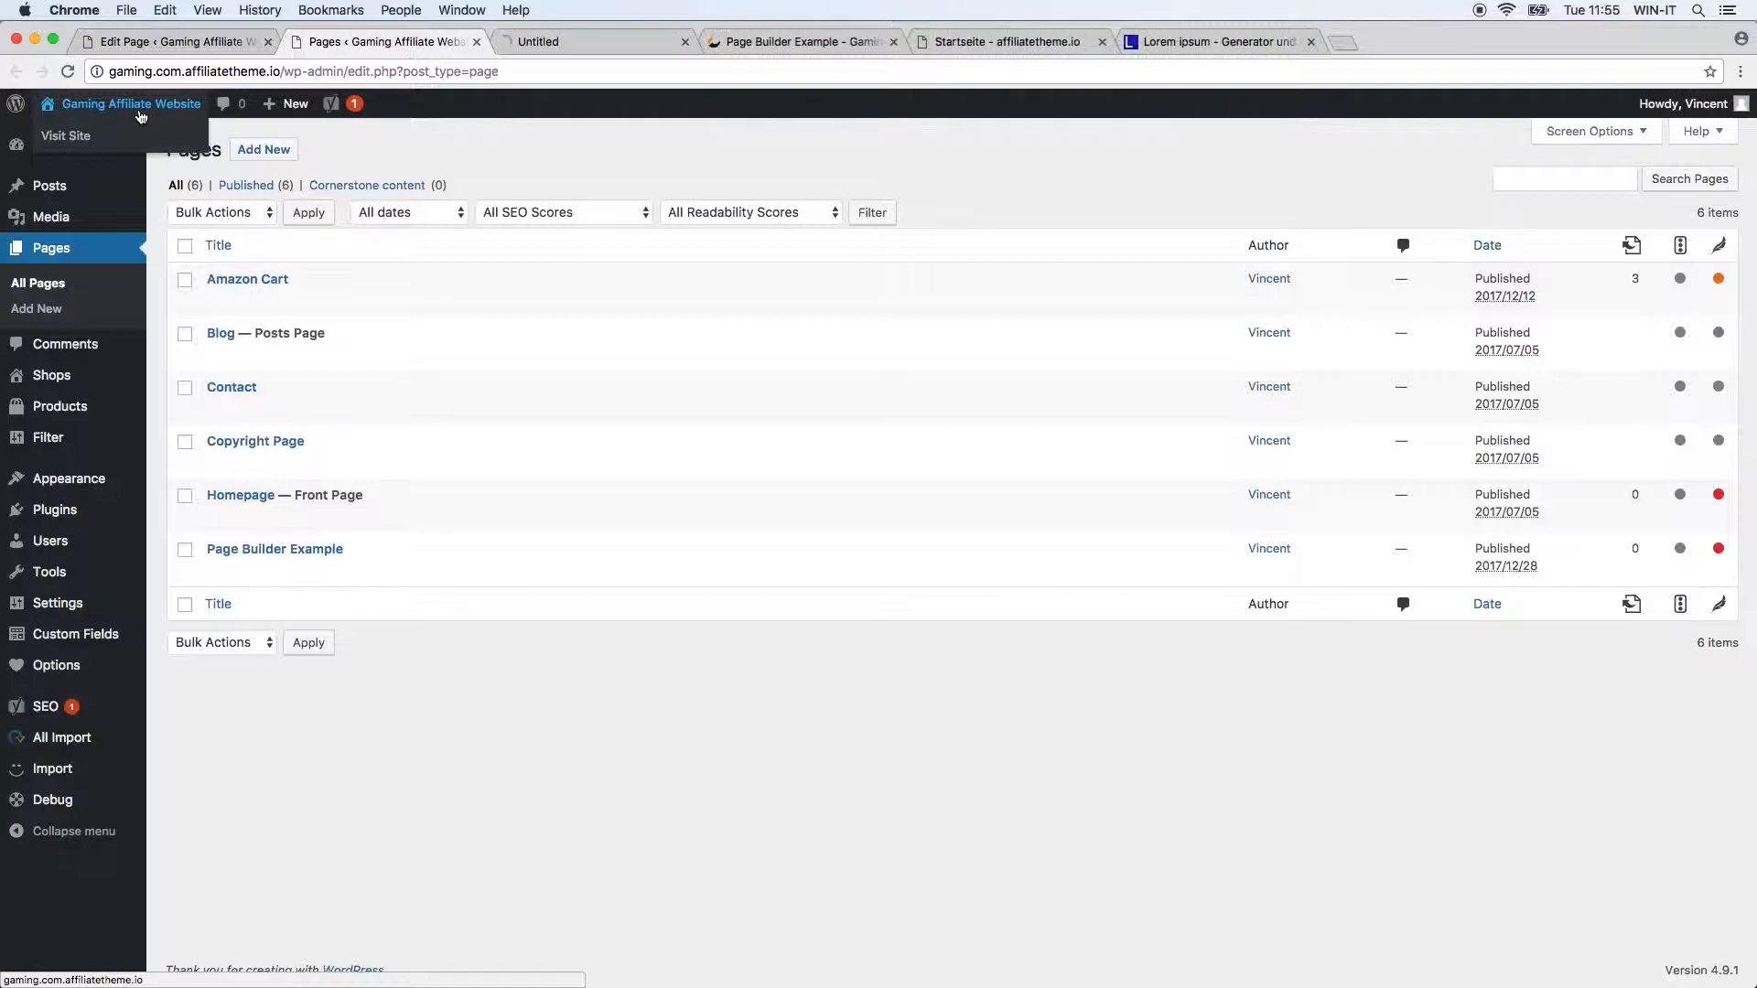
left_click(605, 46)
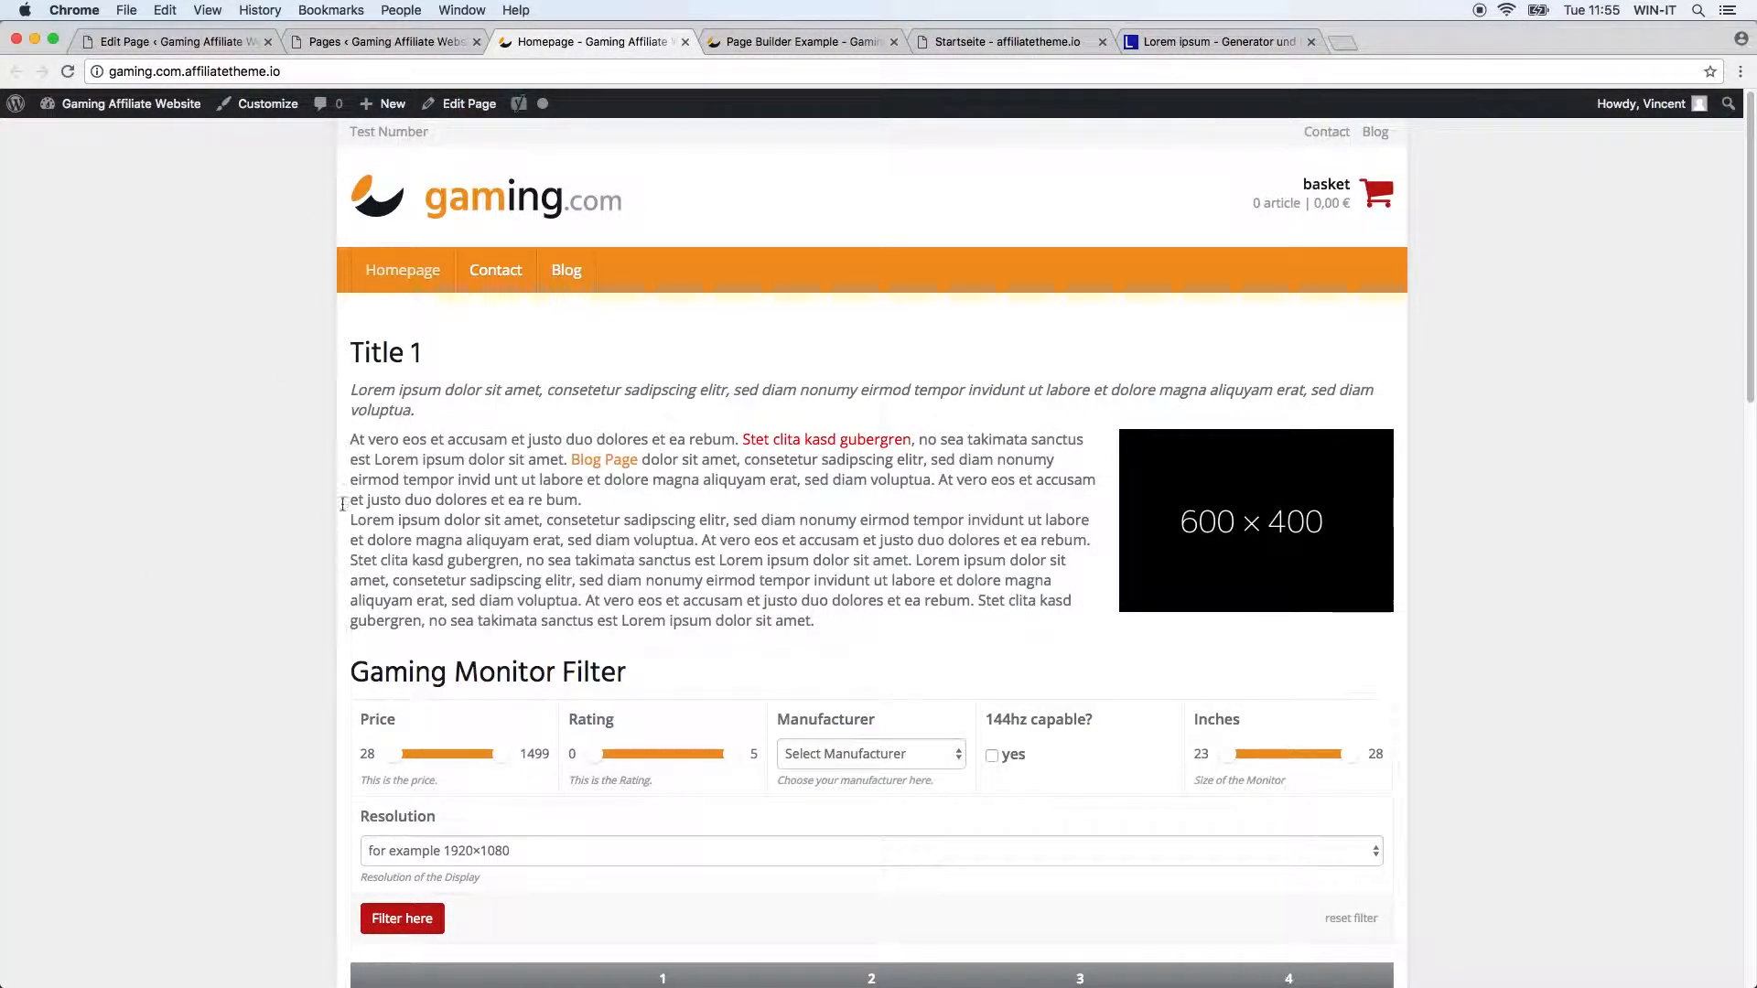
scroll(317, 703, "down", 10)
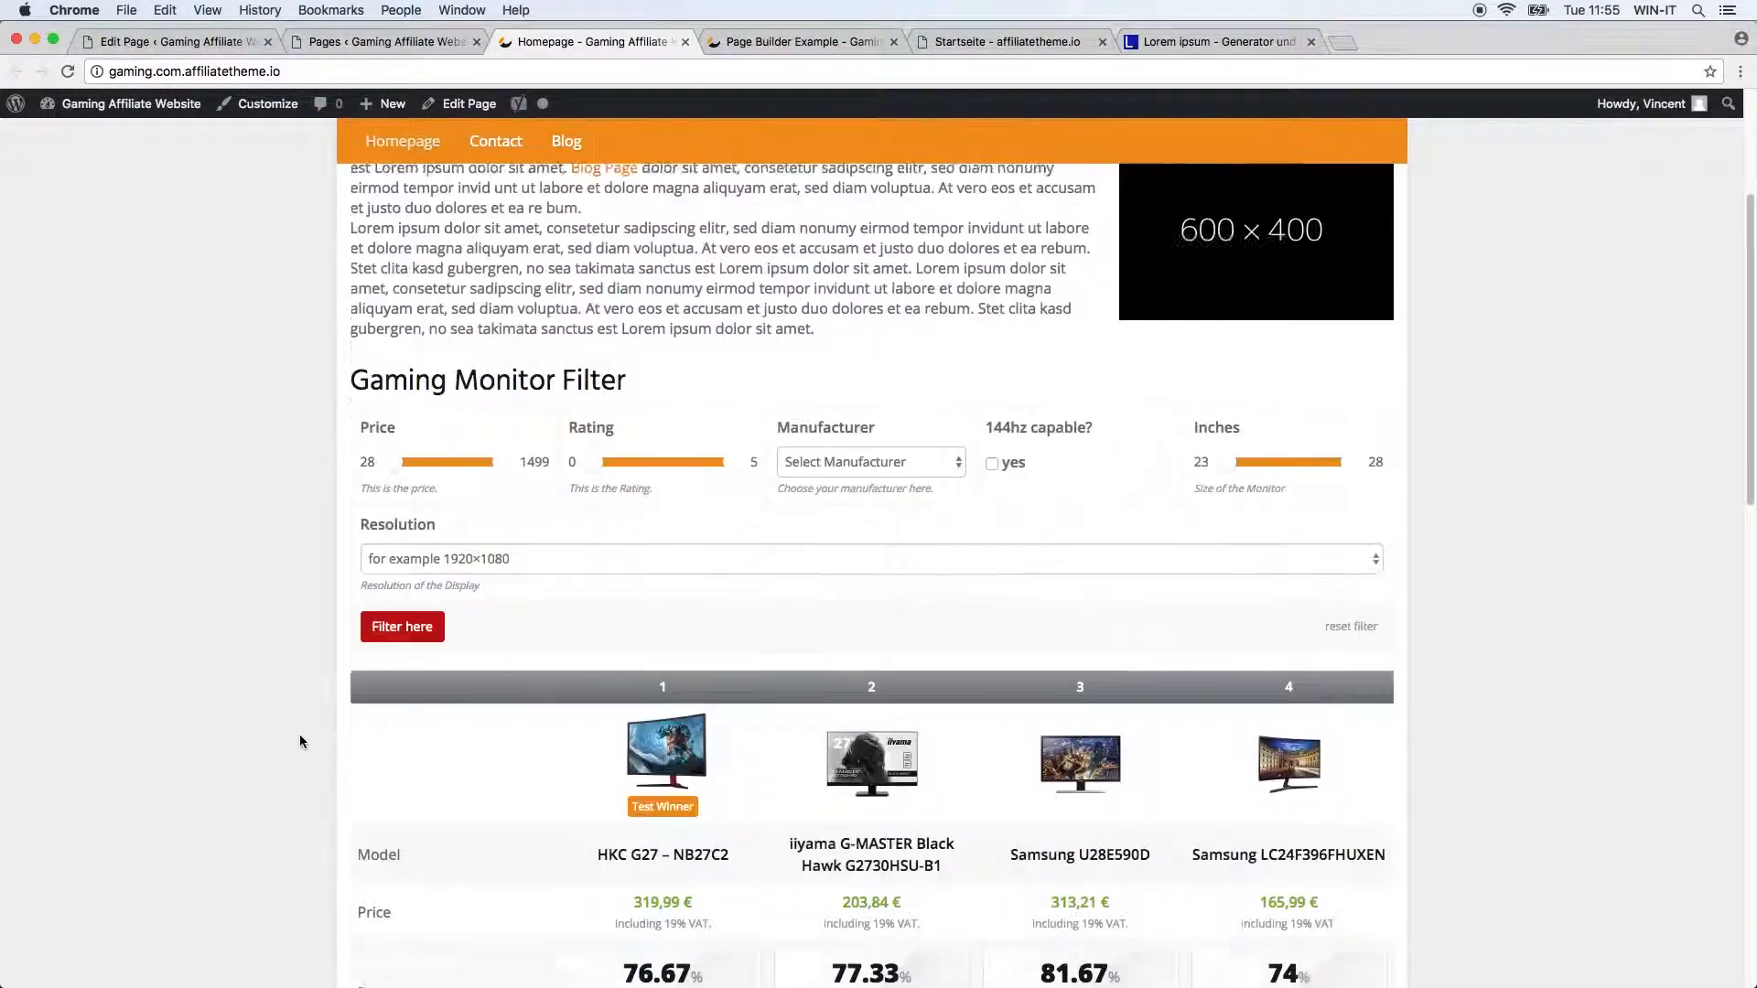
scroll(289, 761, "down", 5)
scroll(285, 754, "up", 15)
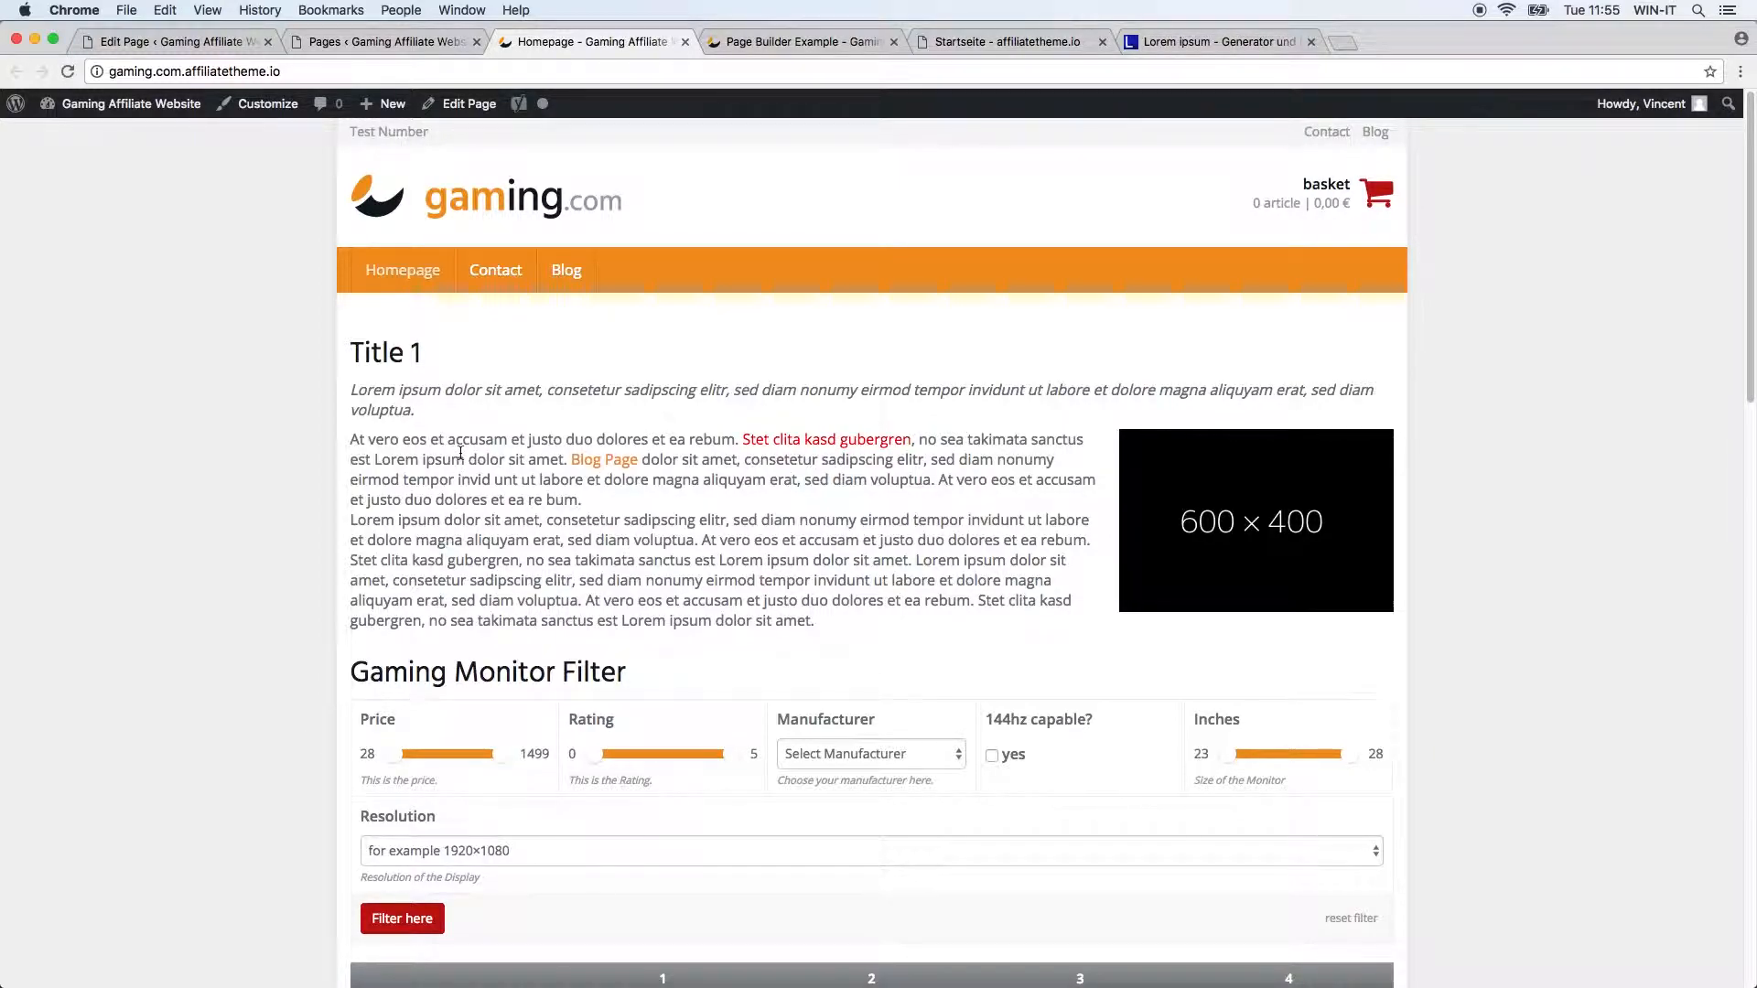
Step: Create a new page titled "Page Builder" and assign it the Page Builder template
left_click(426, 42)
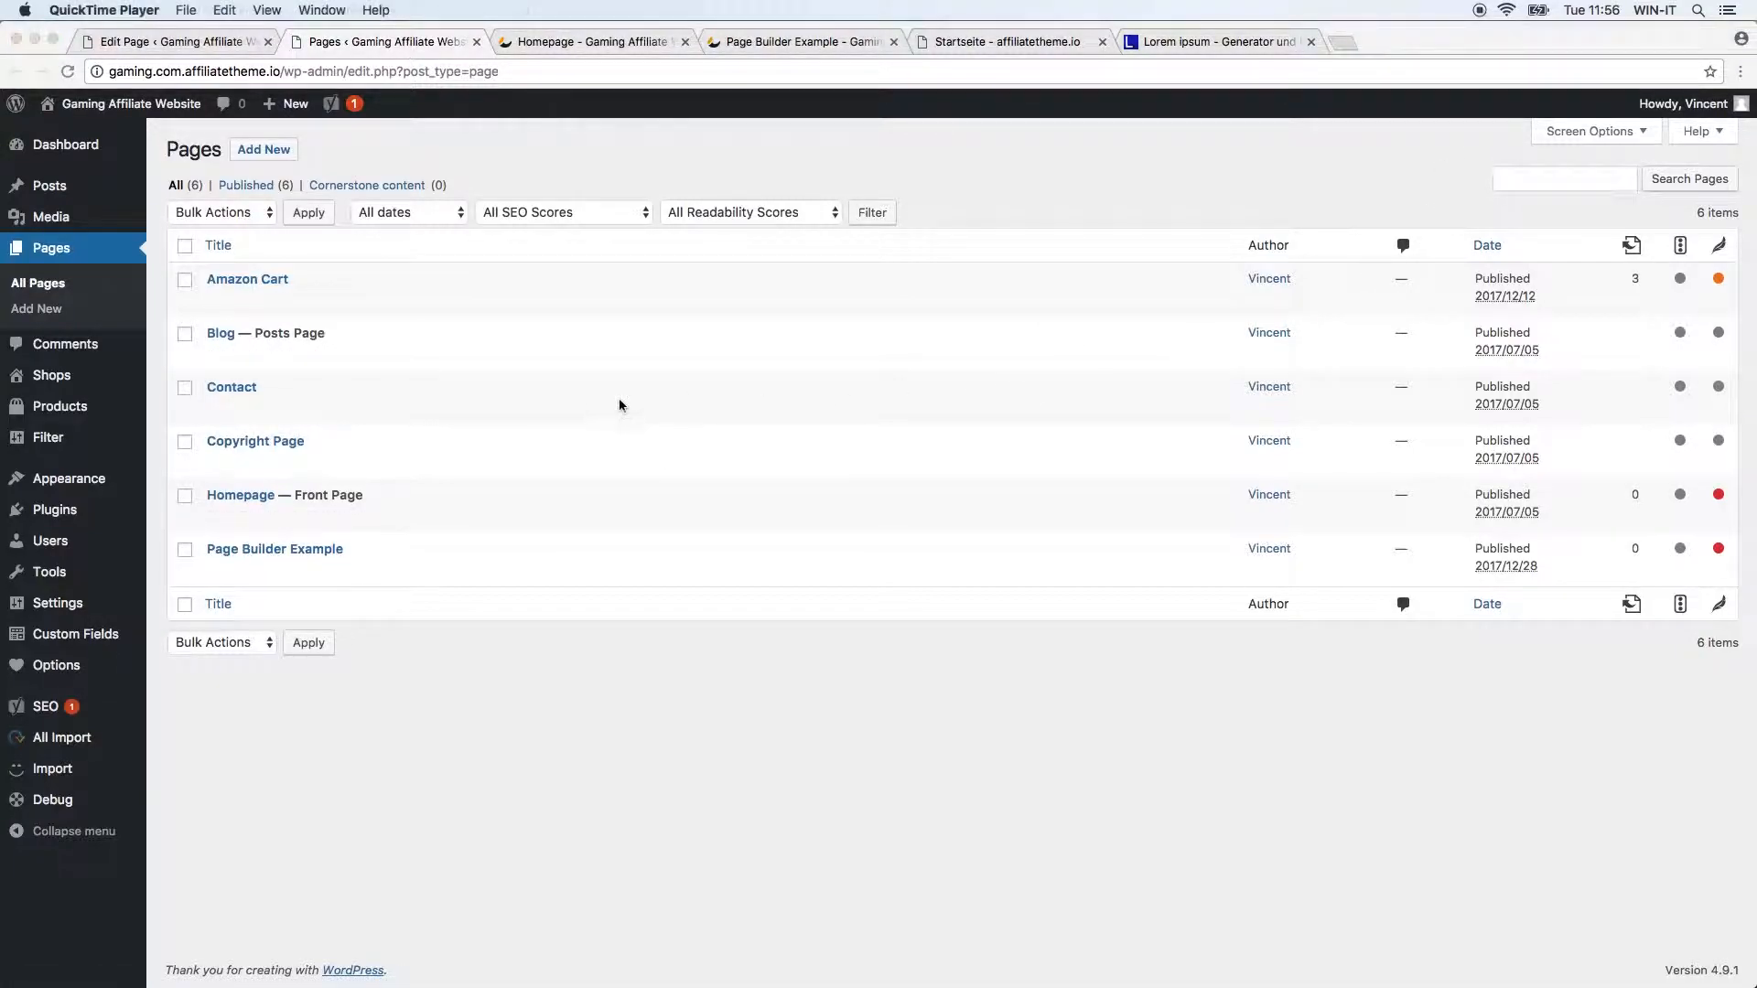
left_click(586, 338)
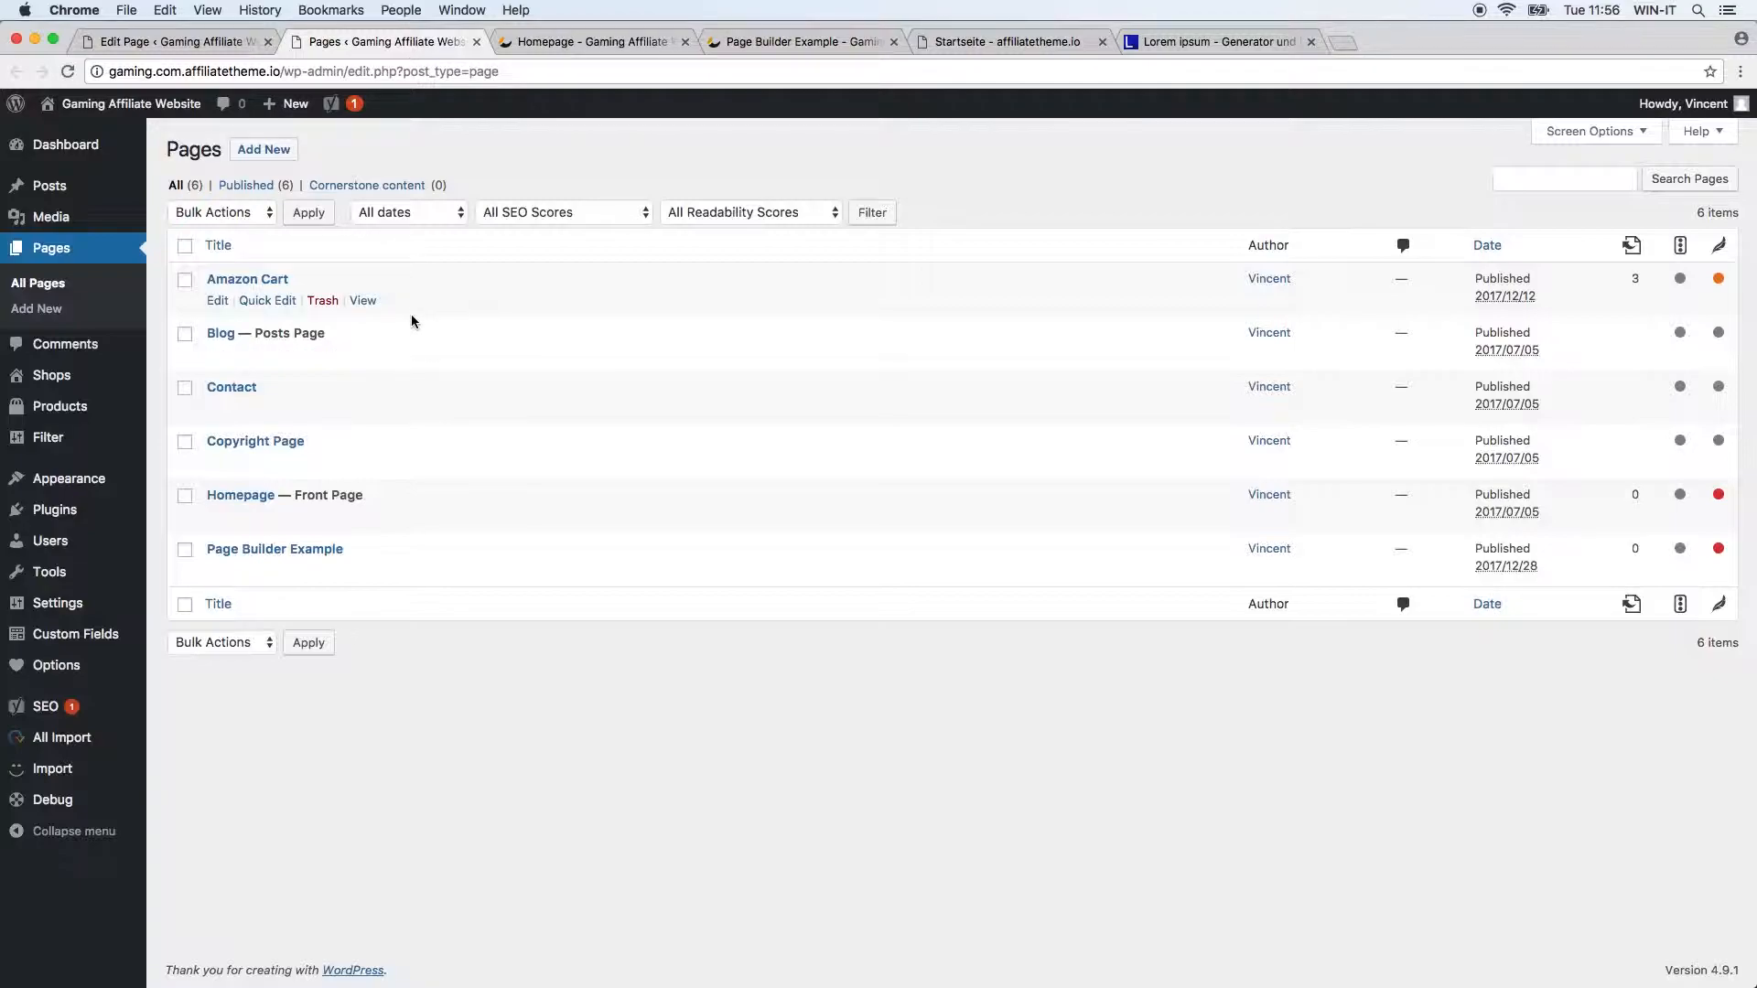
left_click(291, 151)
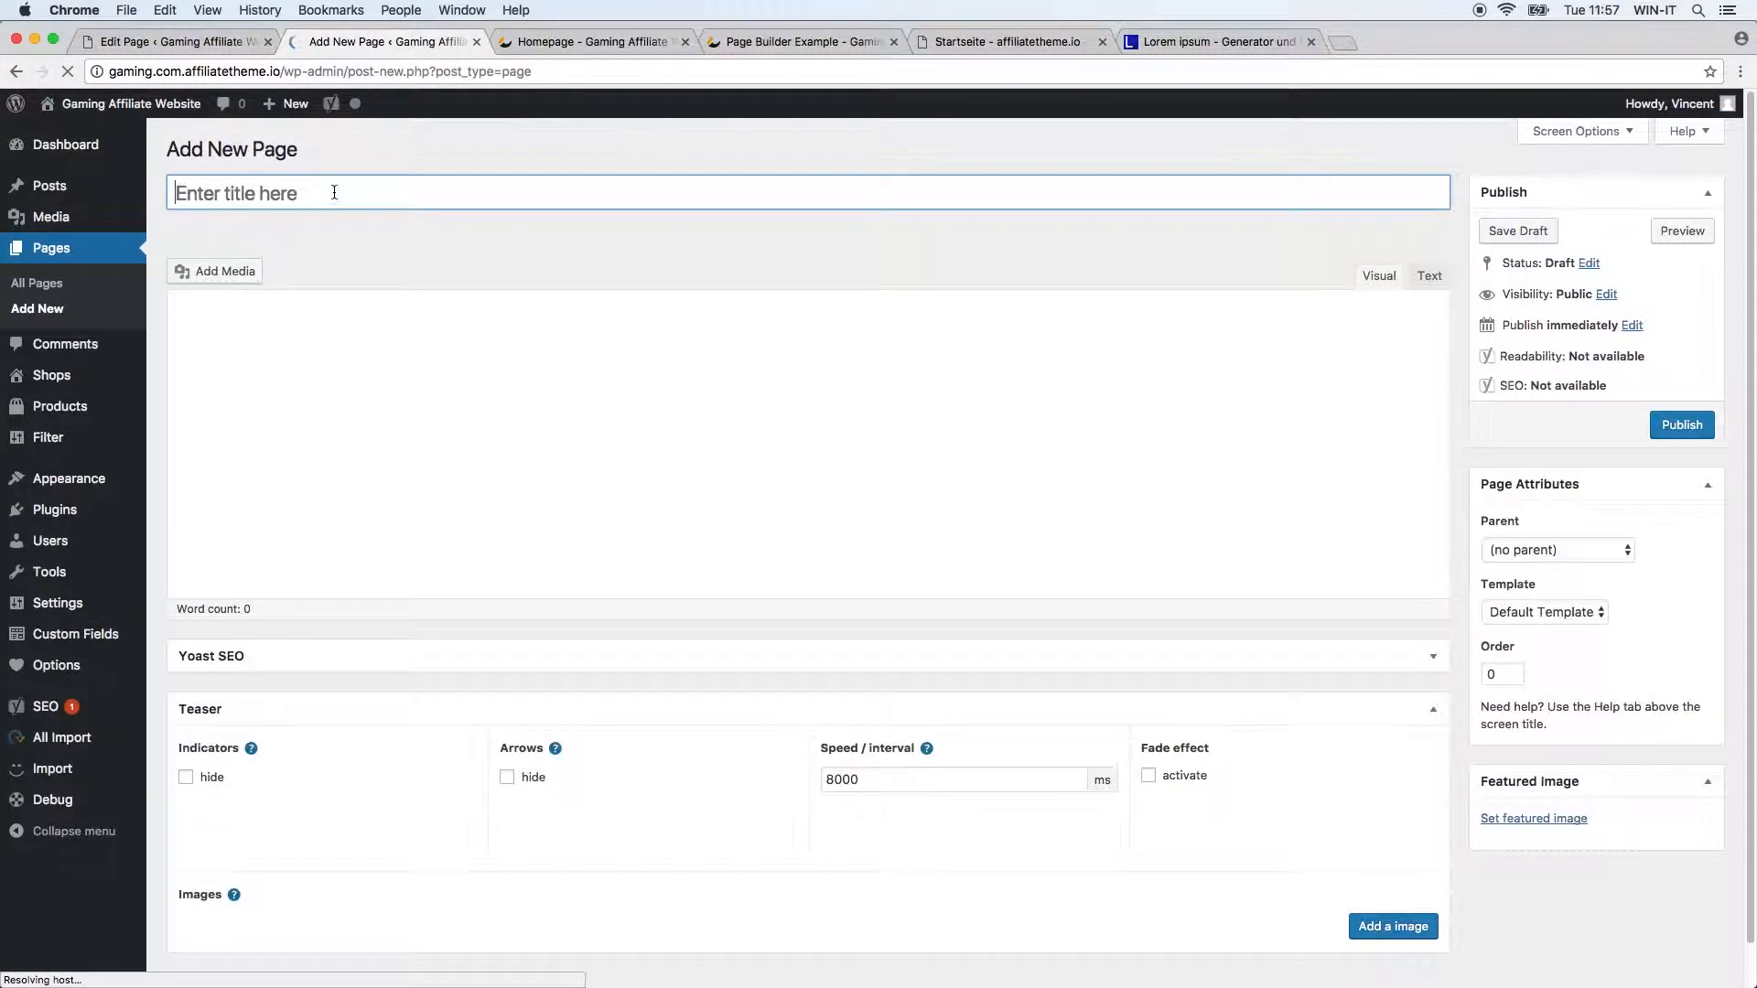
type("Page ")
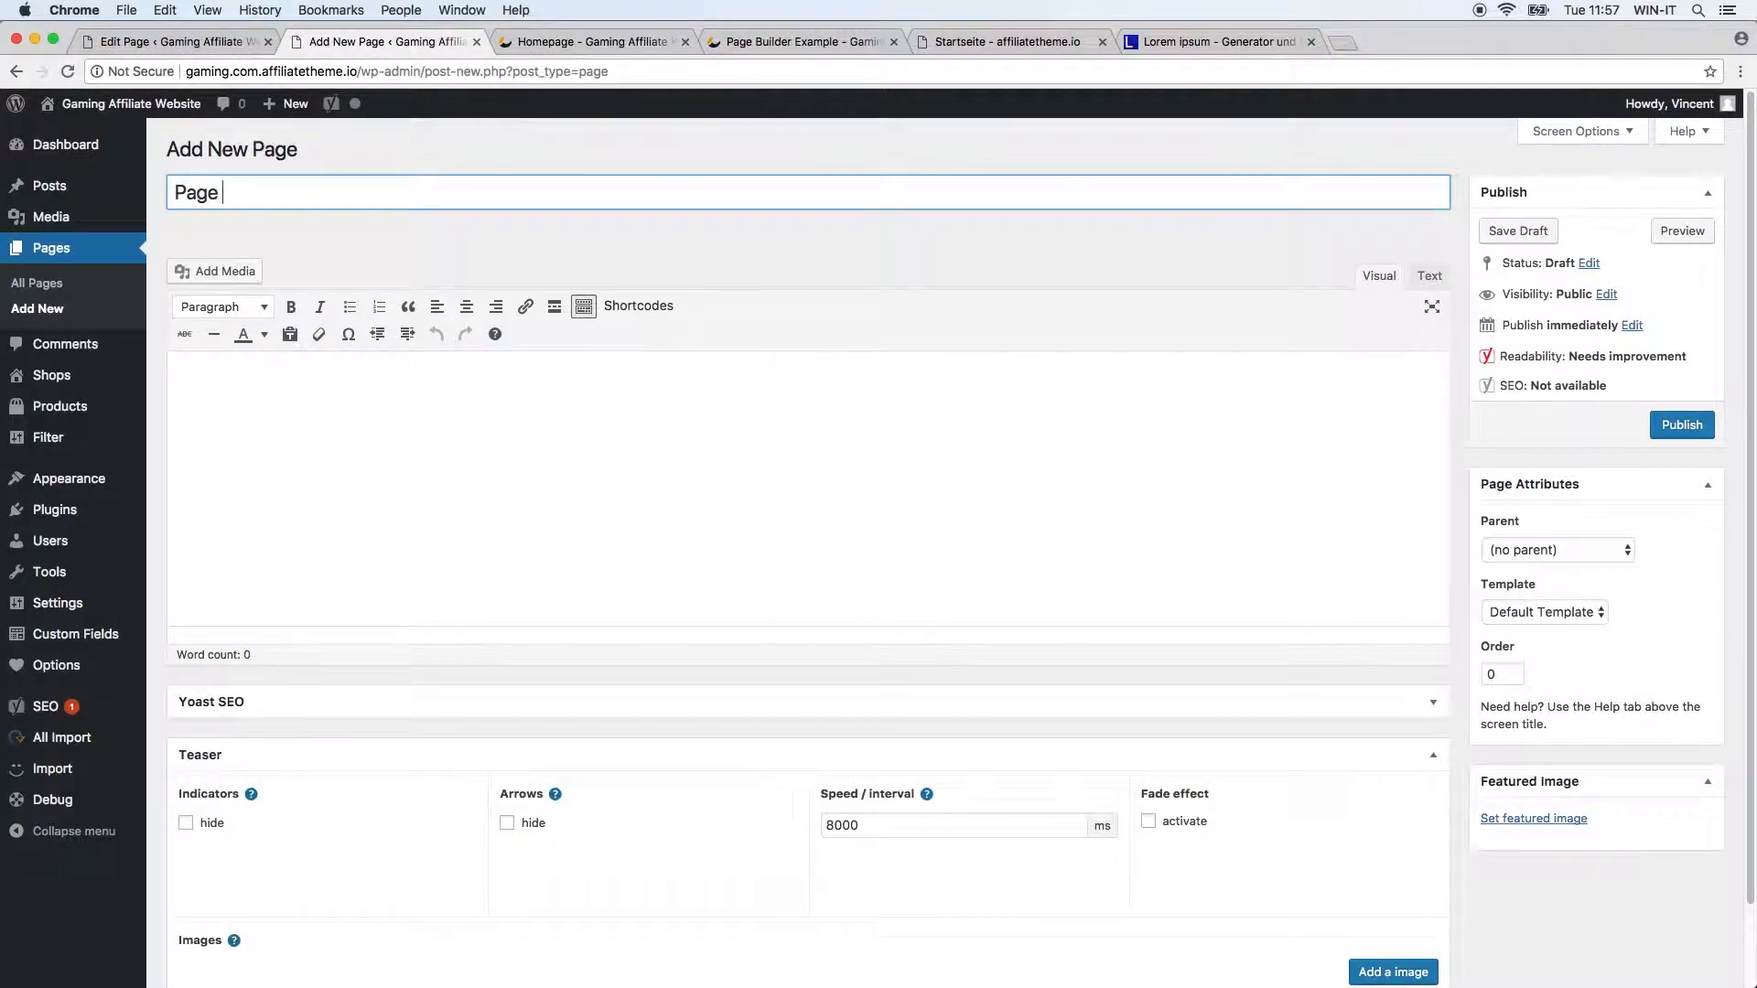
type("Builder")
left_click(366, 477)
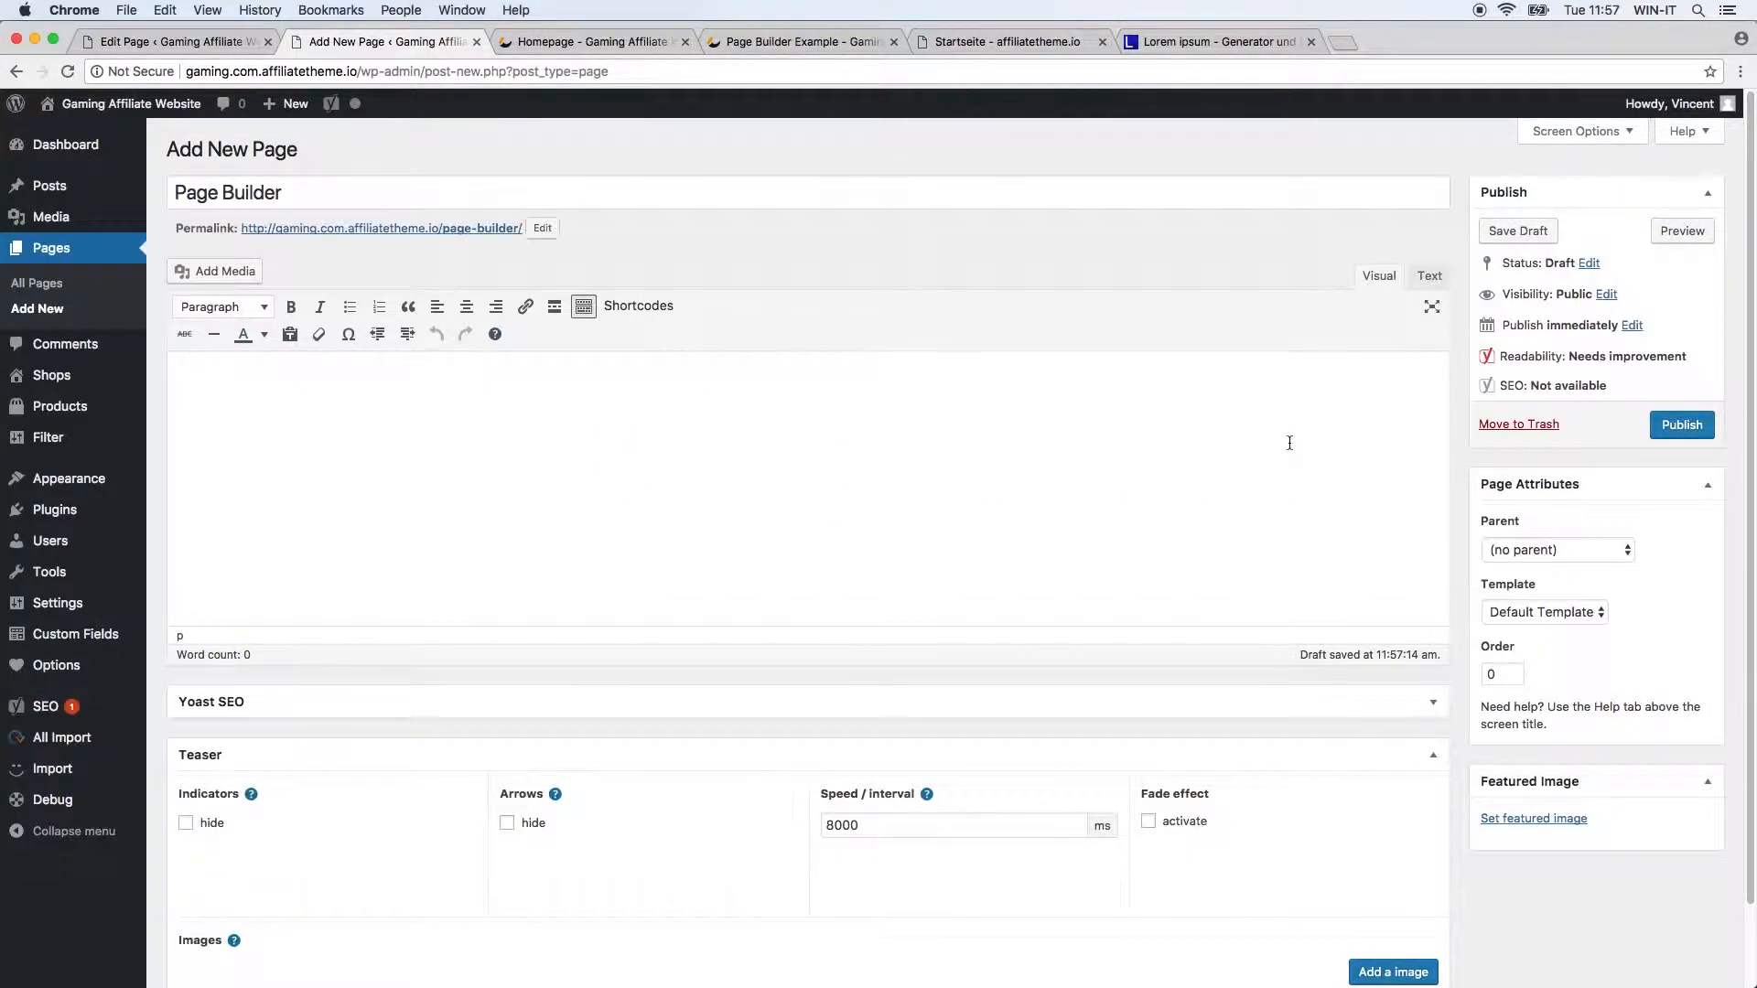
left_click(1544, 613)
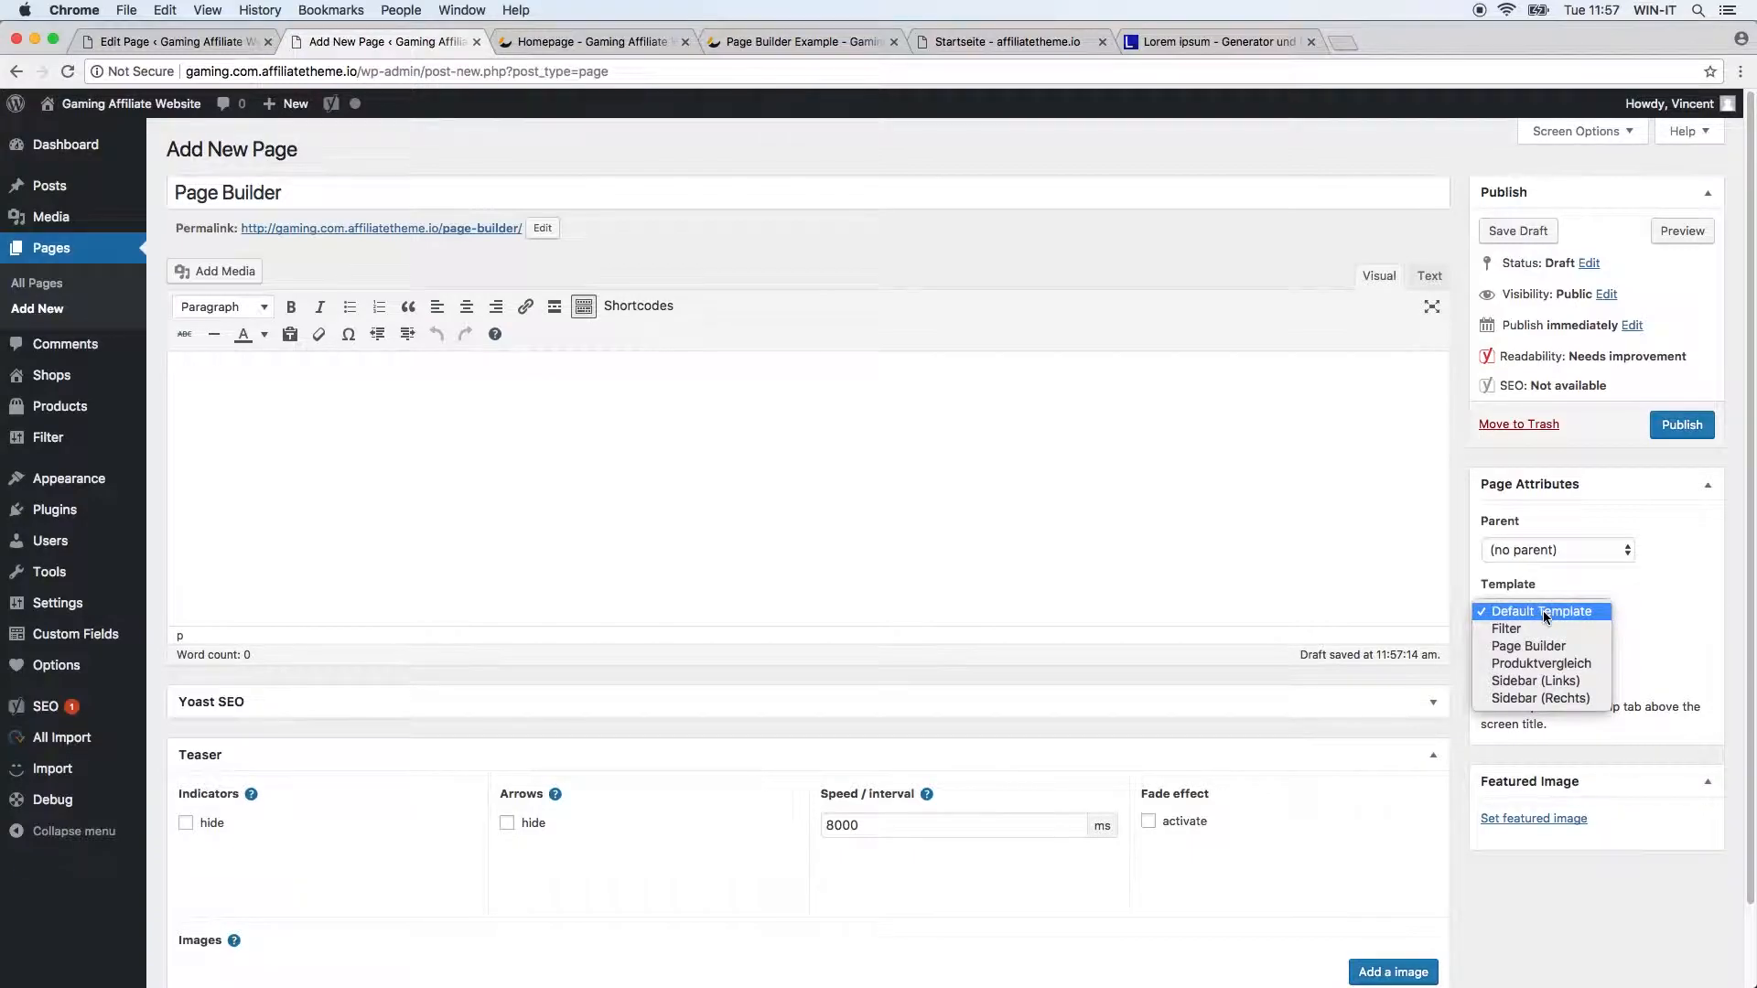
left_click(1555, 646)
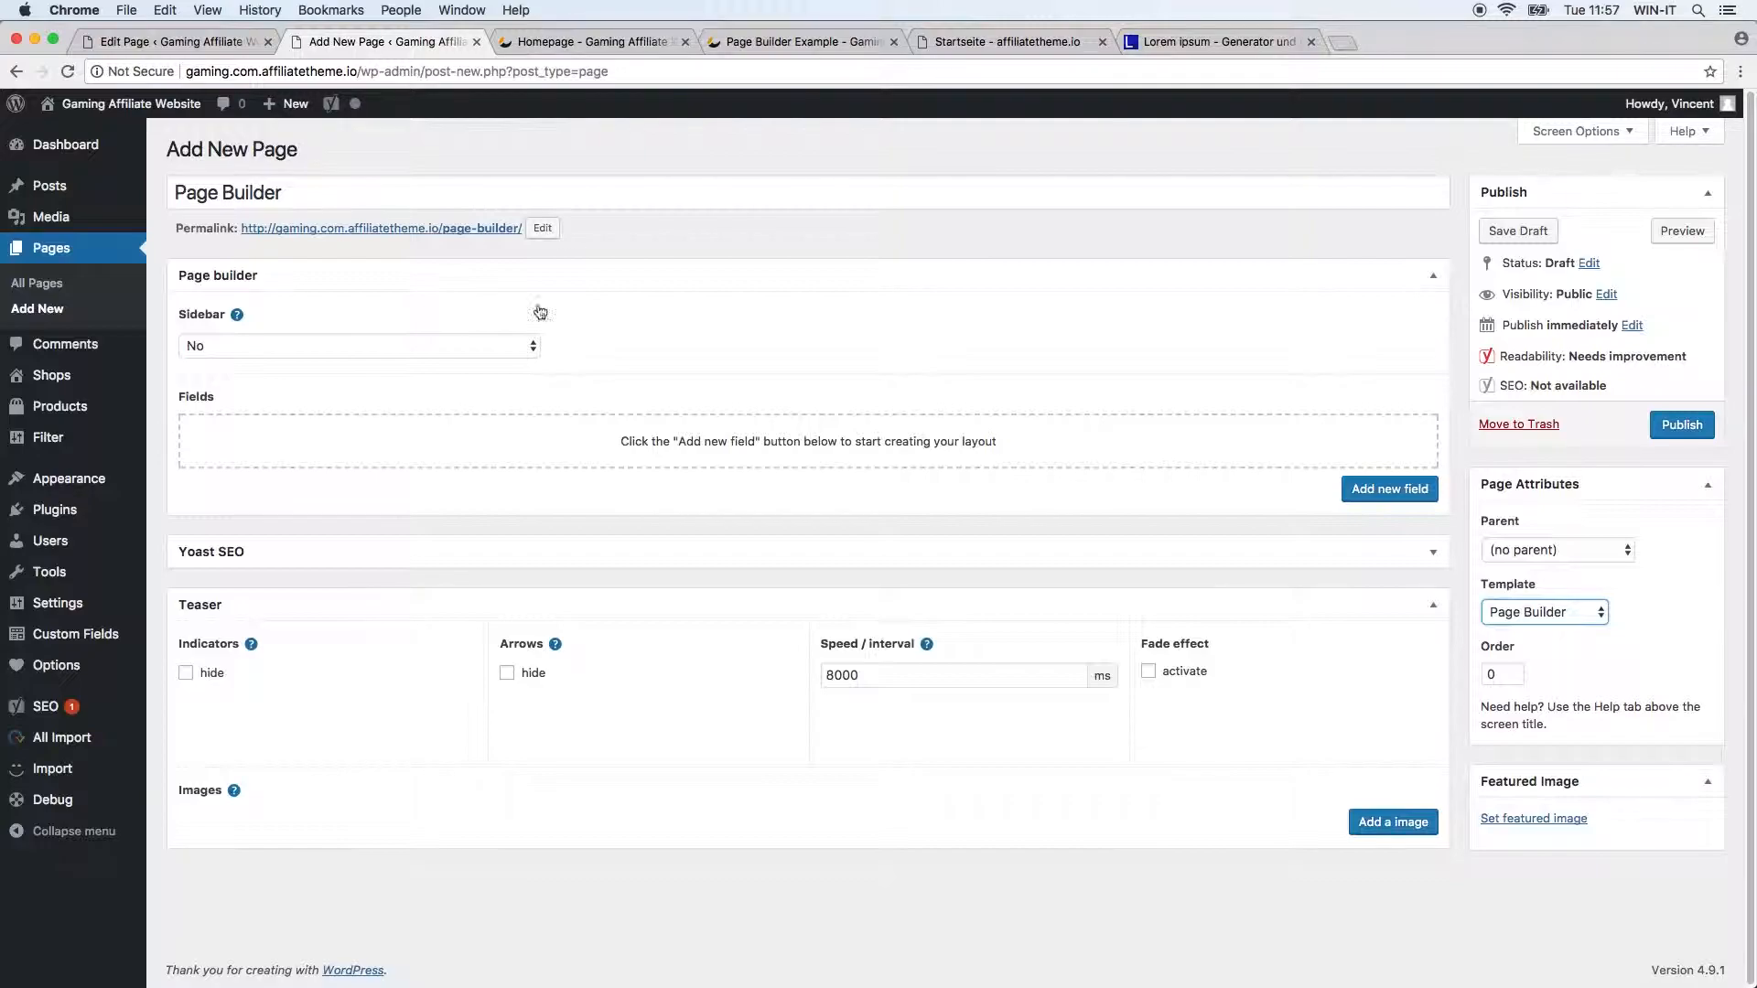
Step: View the live Blog page's sidebar layout and check the new page's sidebar position options, keeping the sidebar set to No
left_click(611, 42)
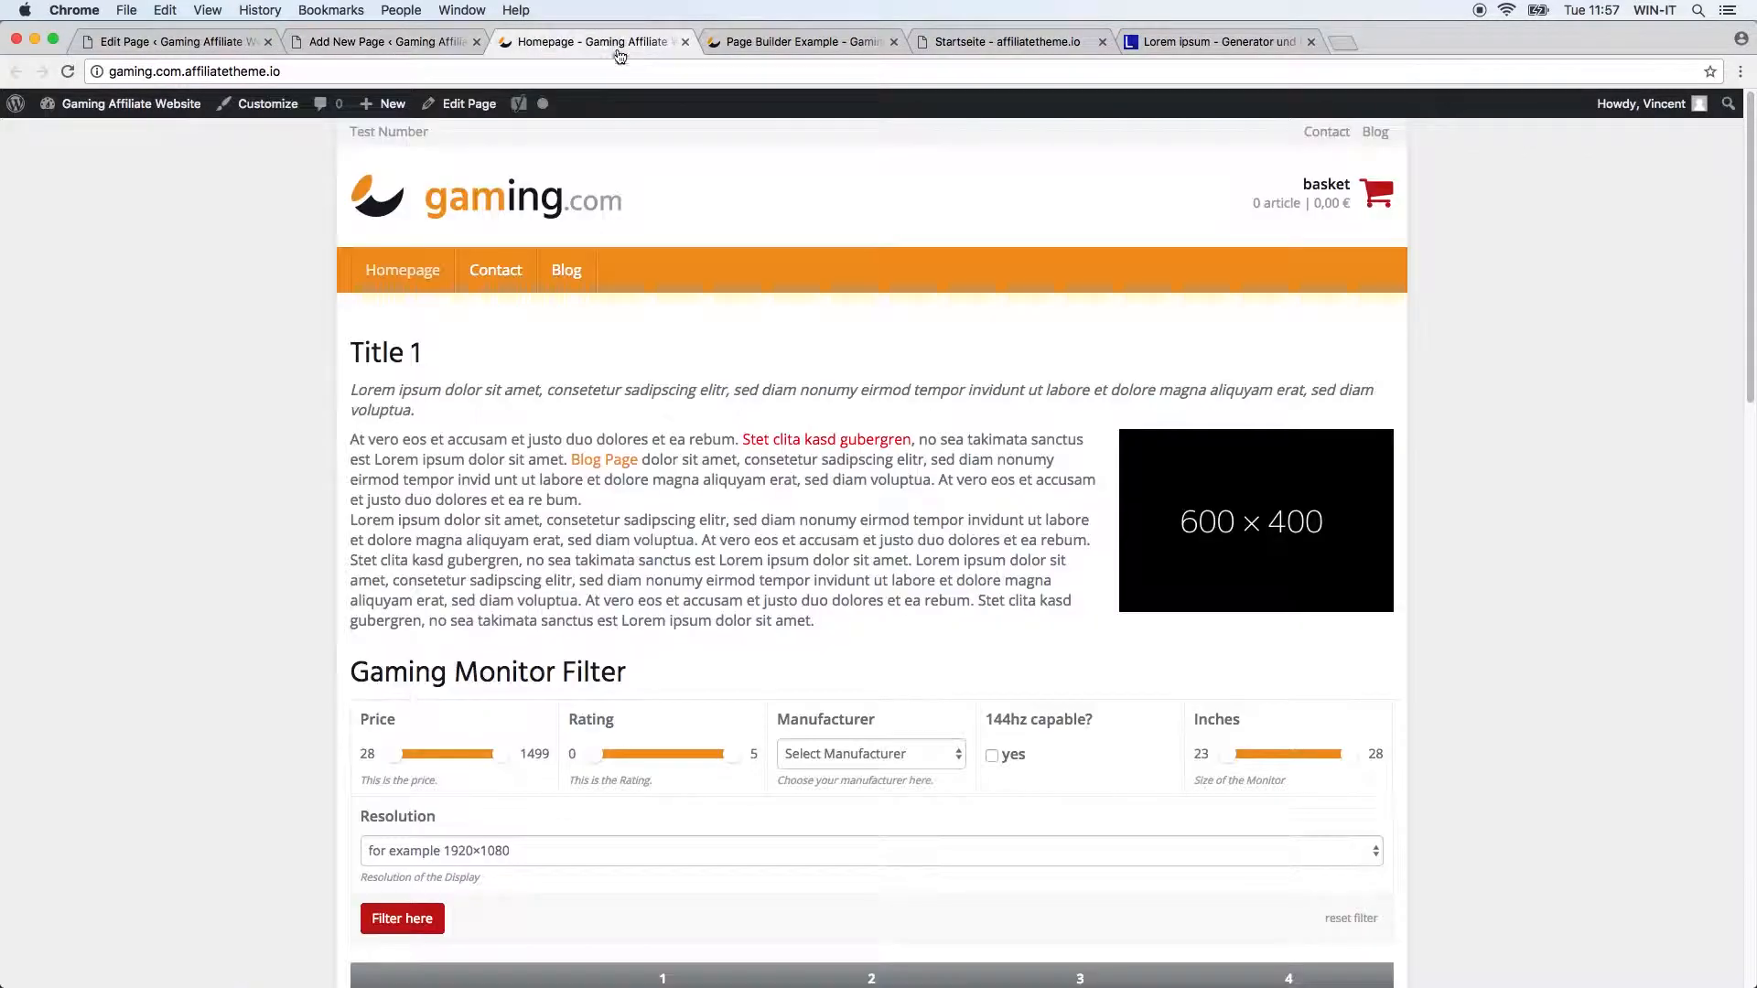
left_click(566, 270)
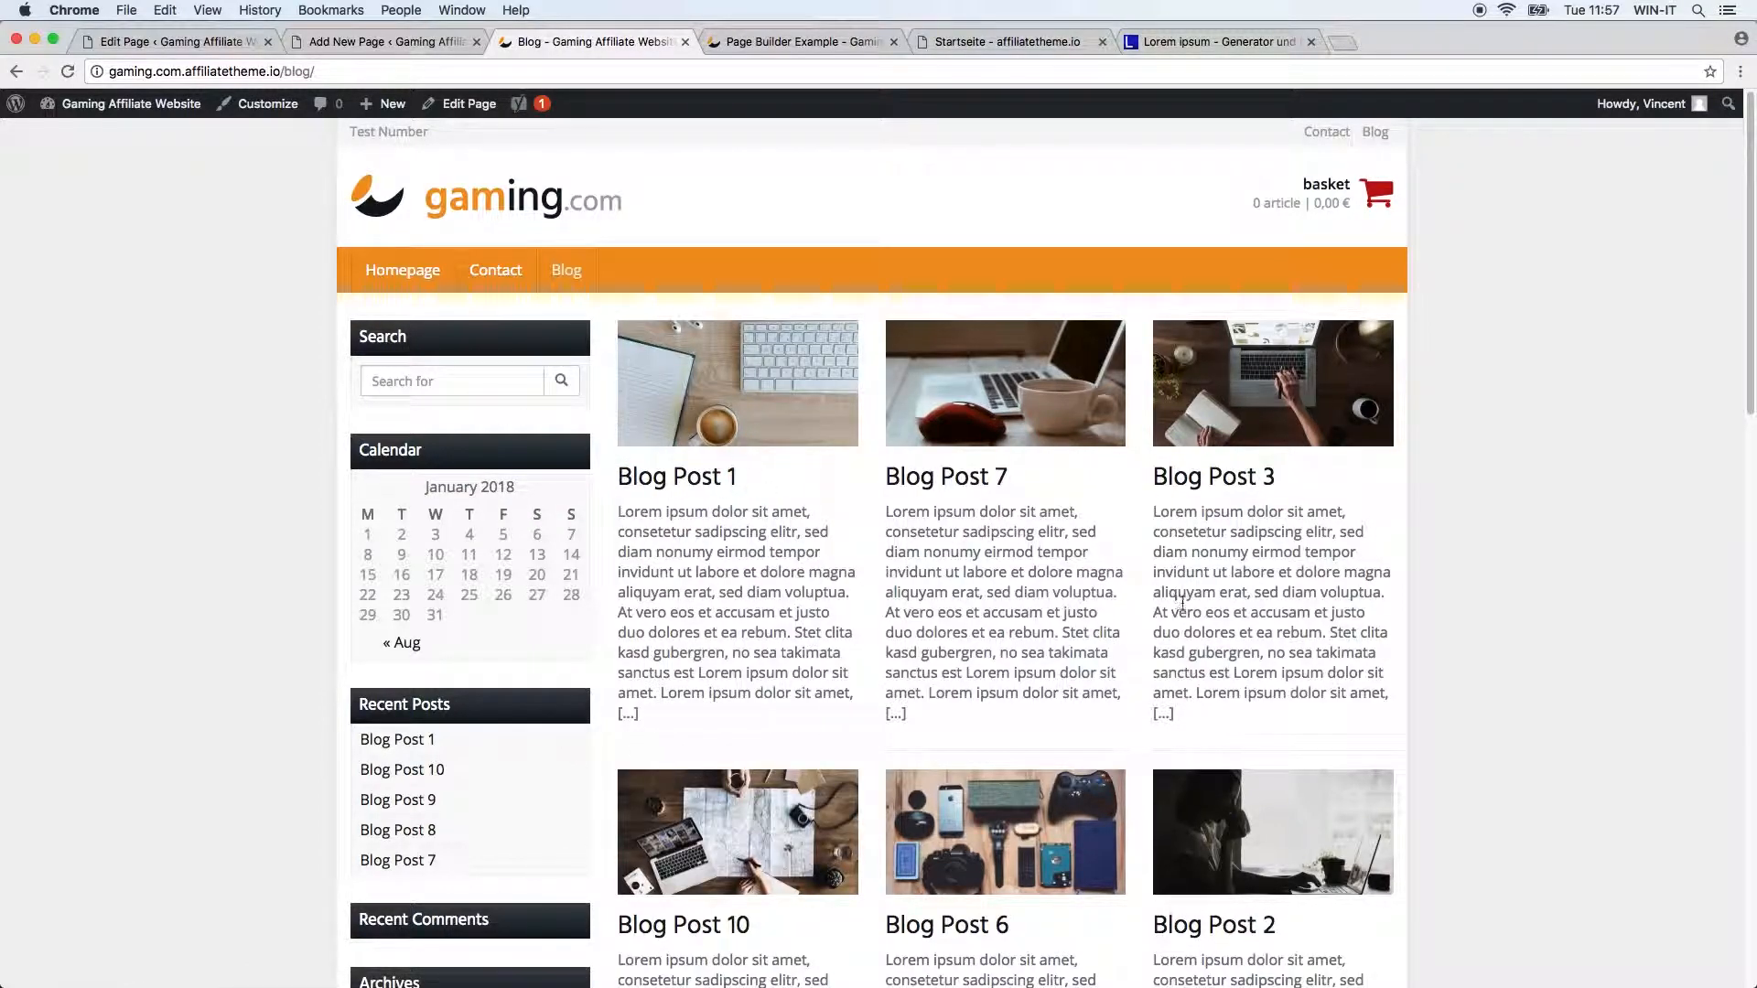
left_click(336, 41)
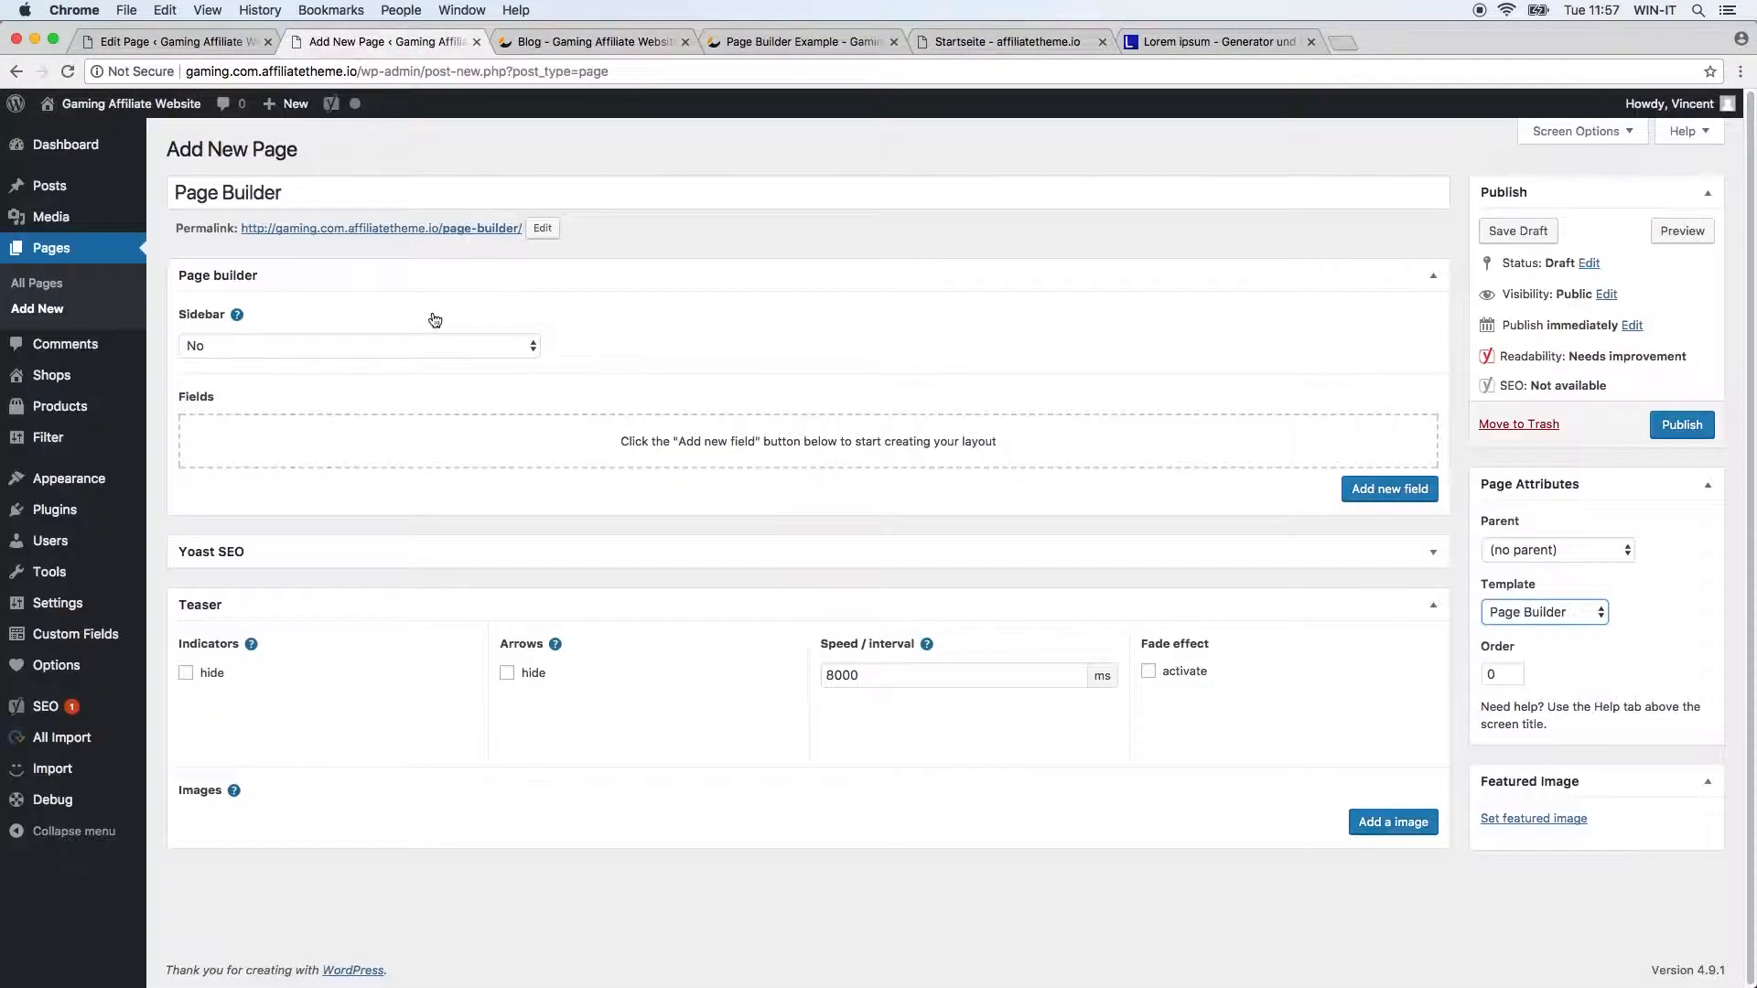
left_click(384, 340)
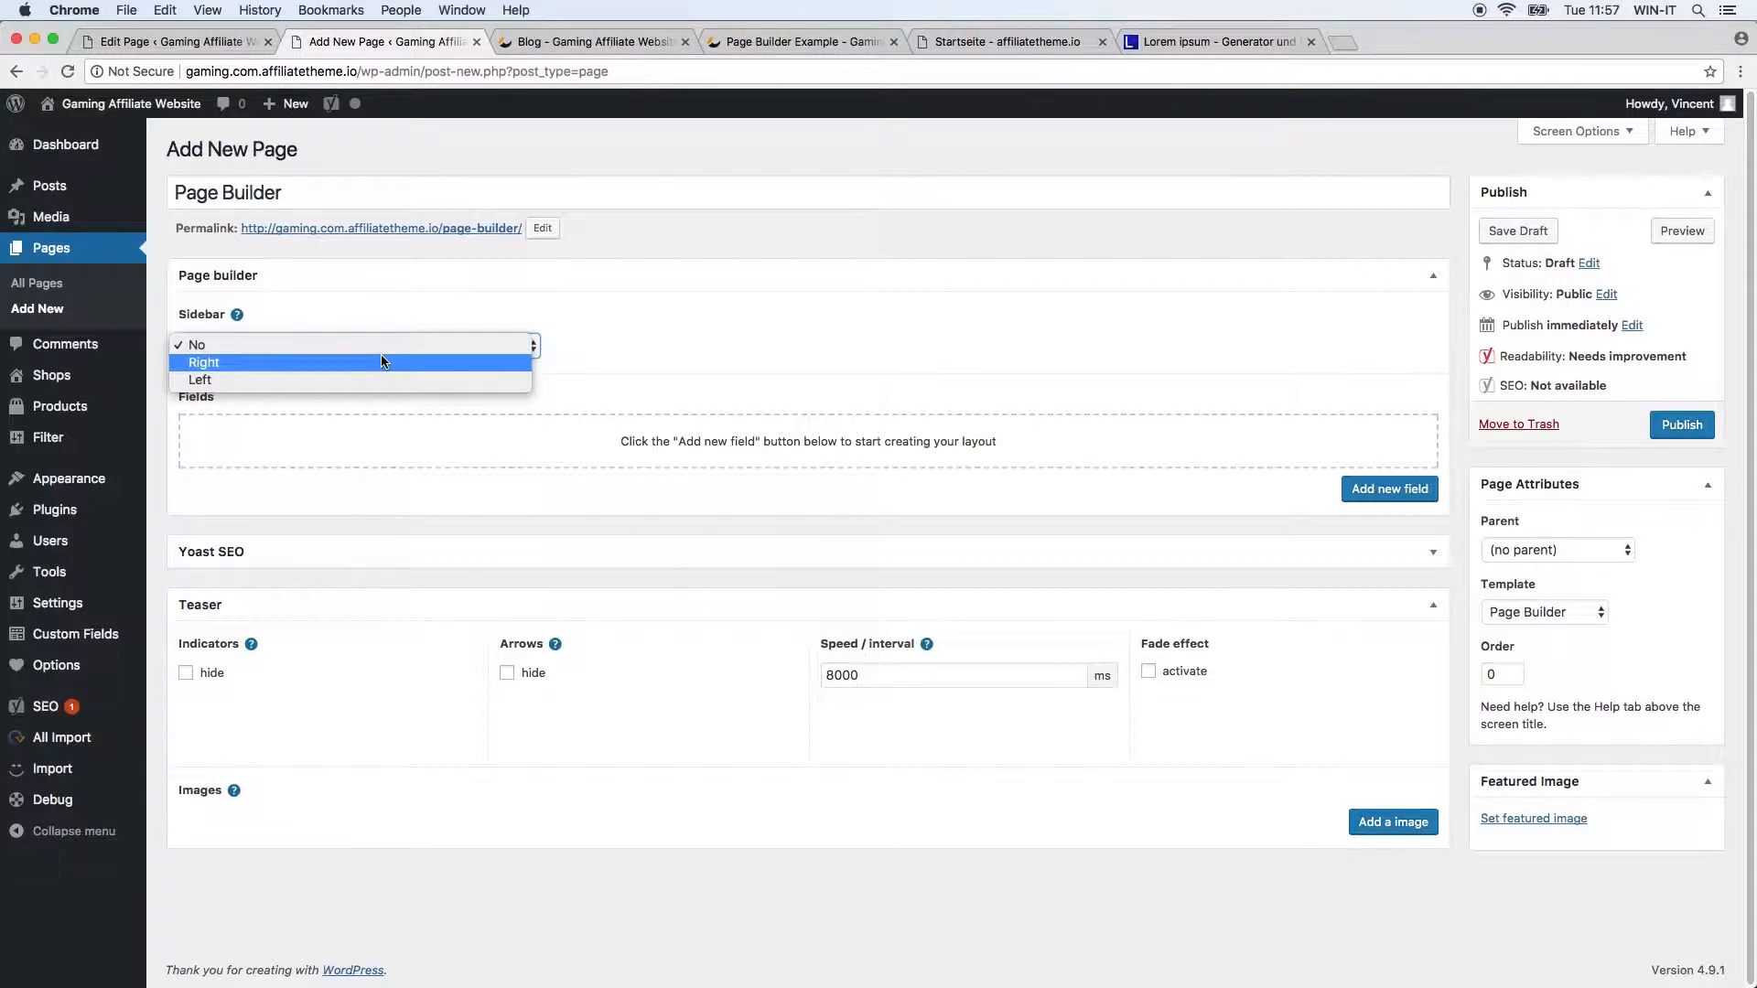
left_click(644, 346)
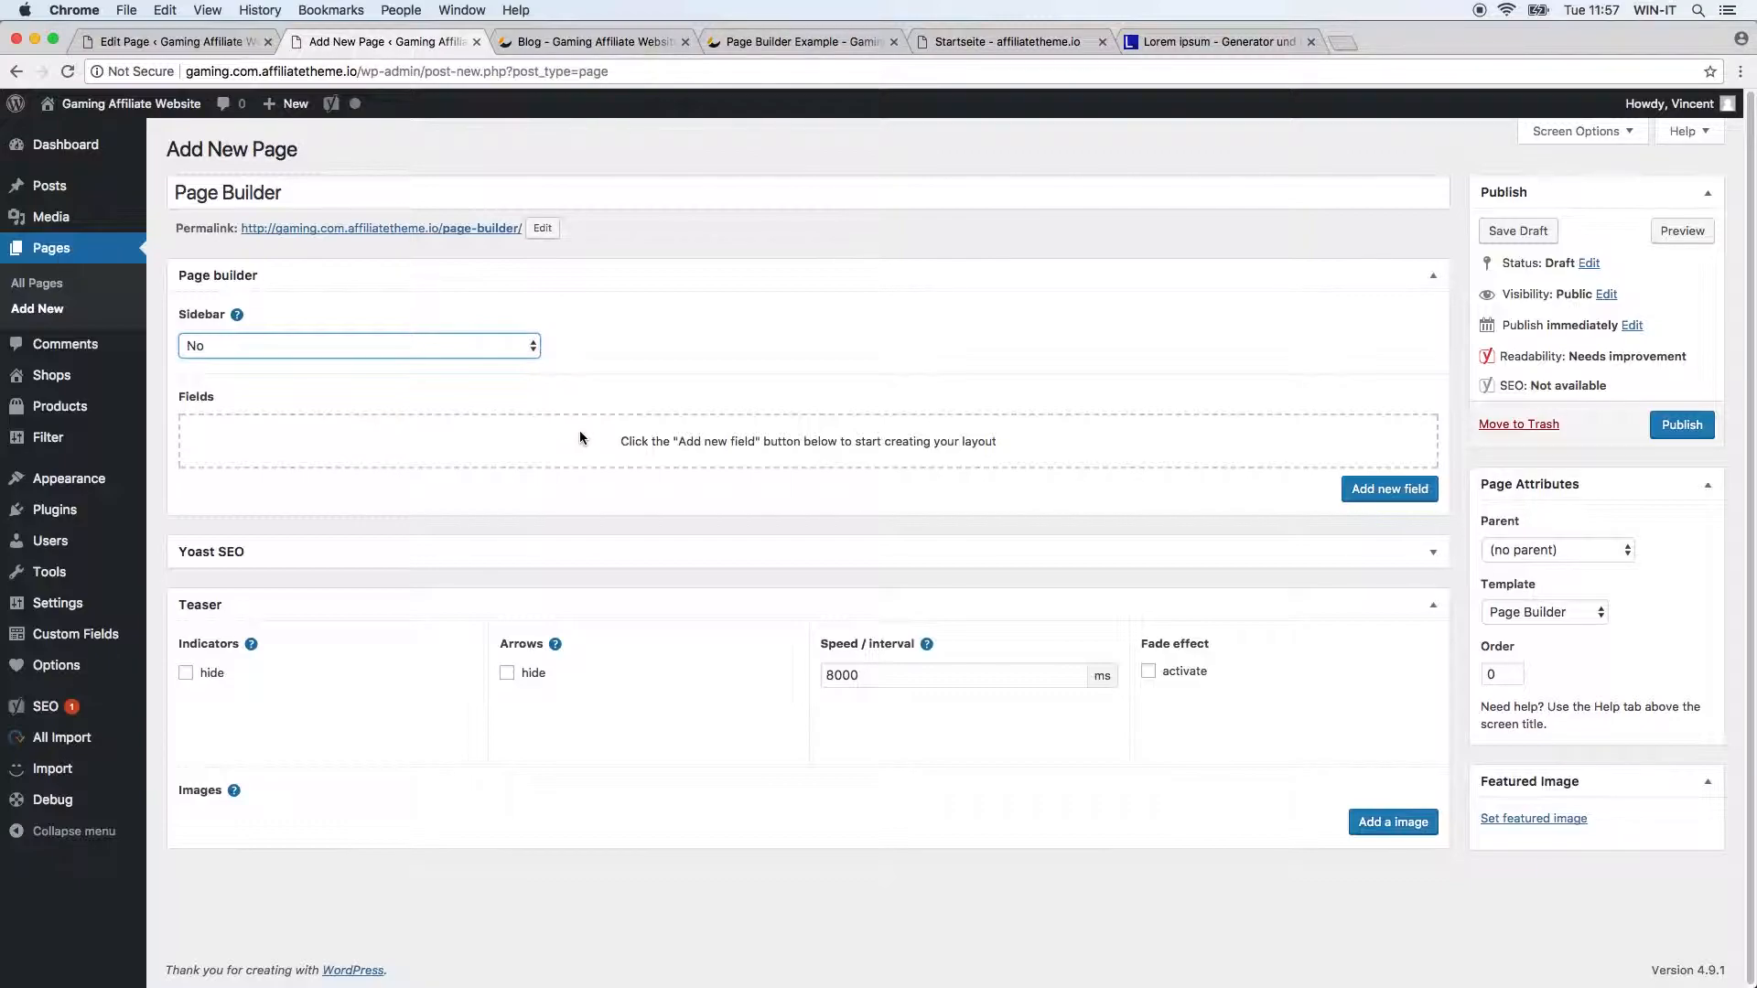
left_click(858, 230)
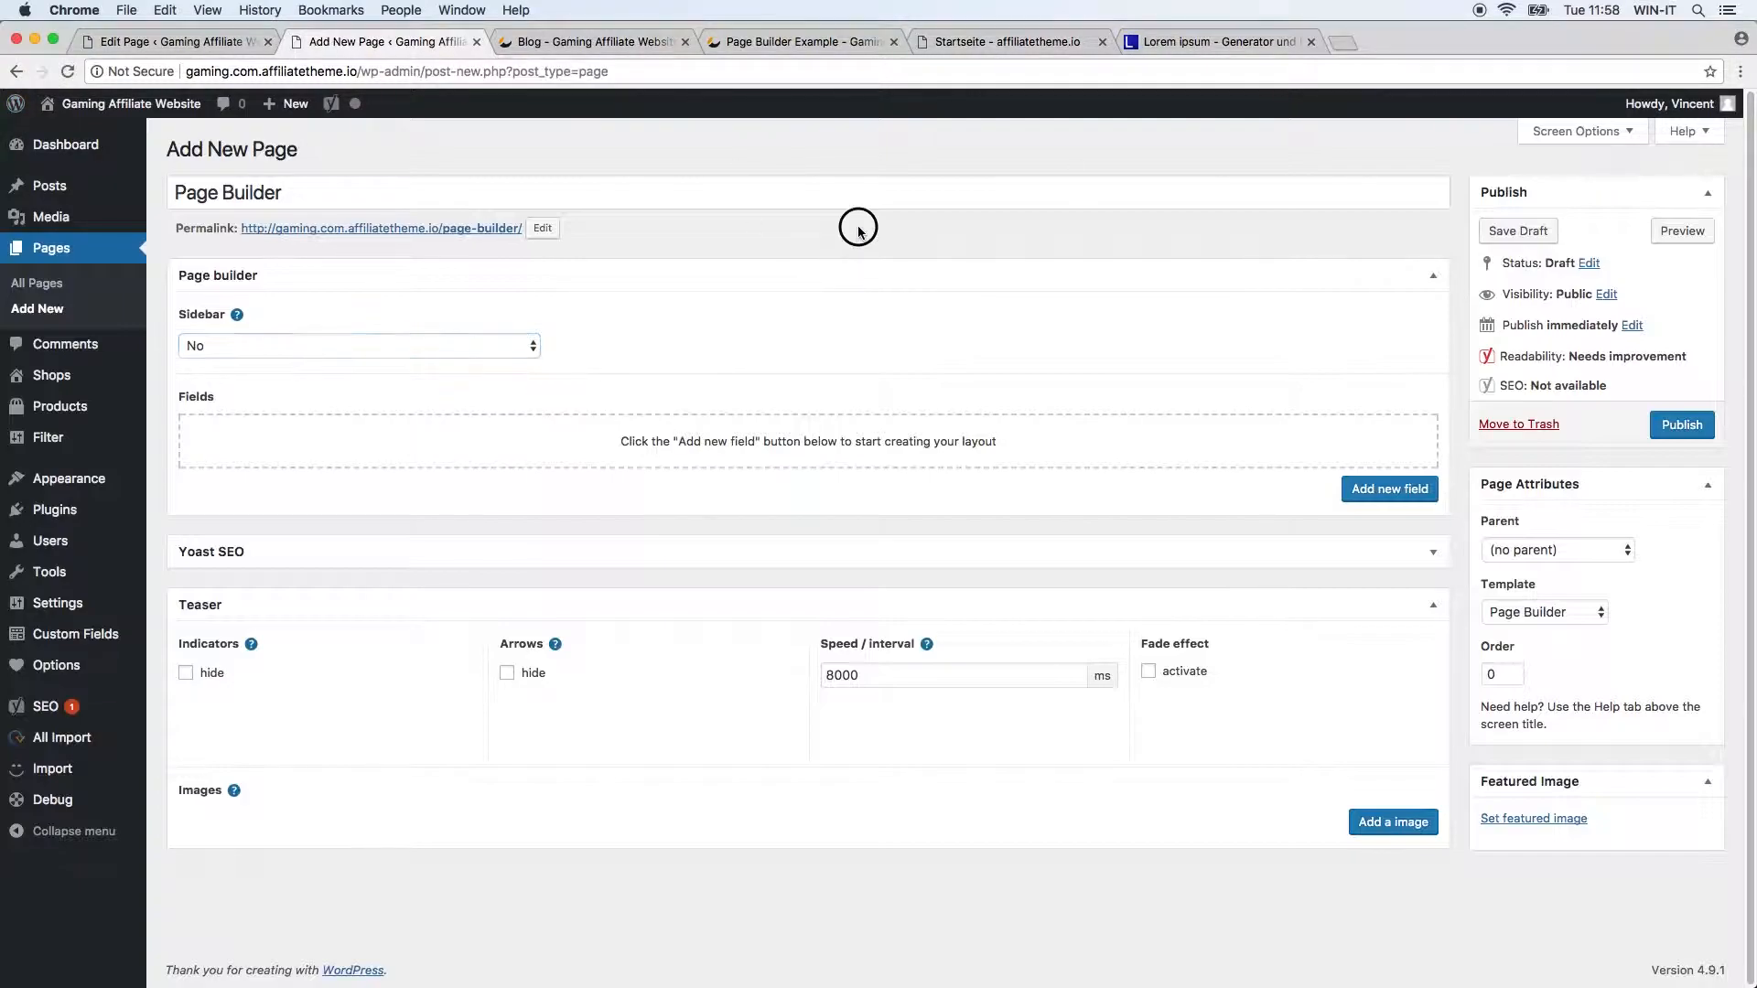
Step: Reload the live Page Builder Example page and examine its sections from the header slideshow down to the latest news
left_click(783, 45)
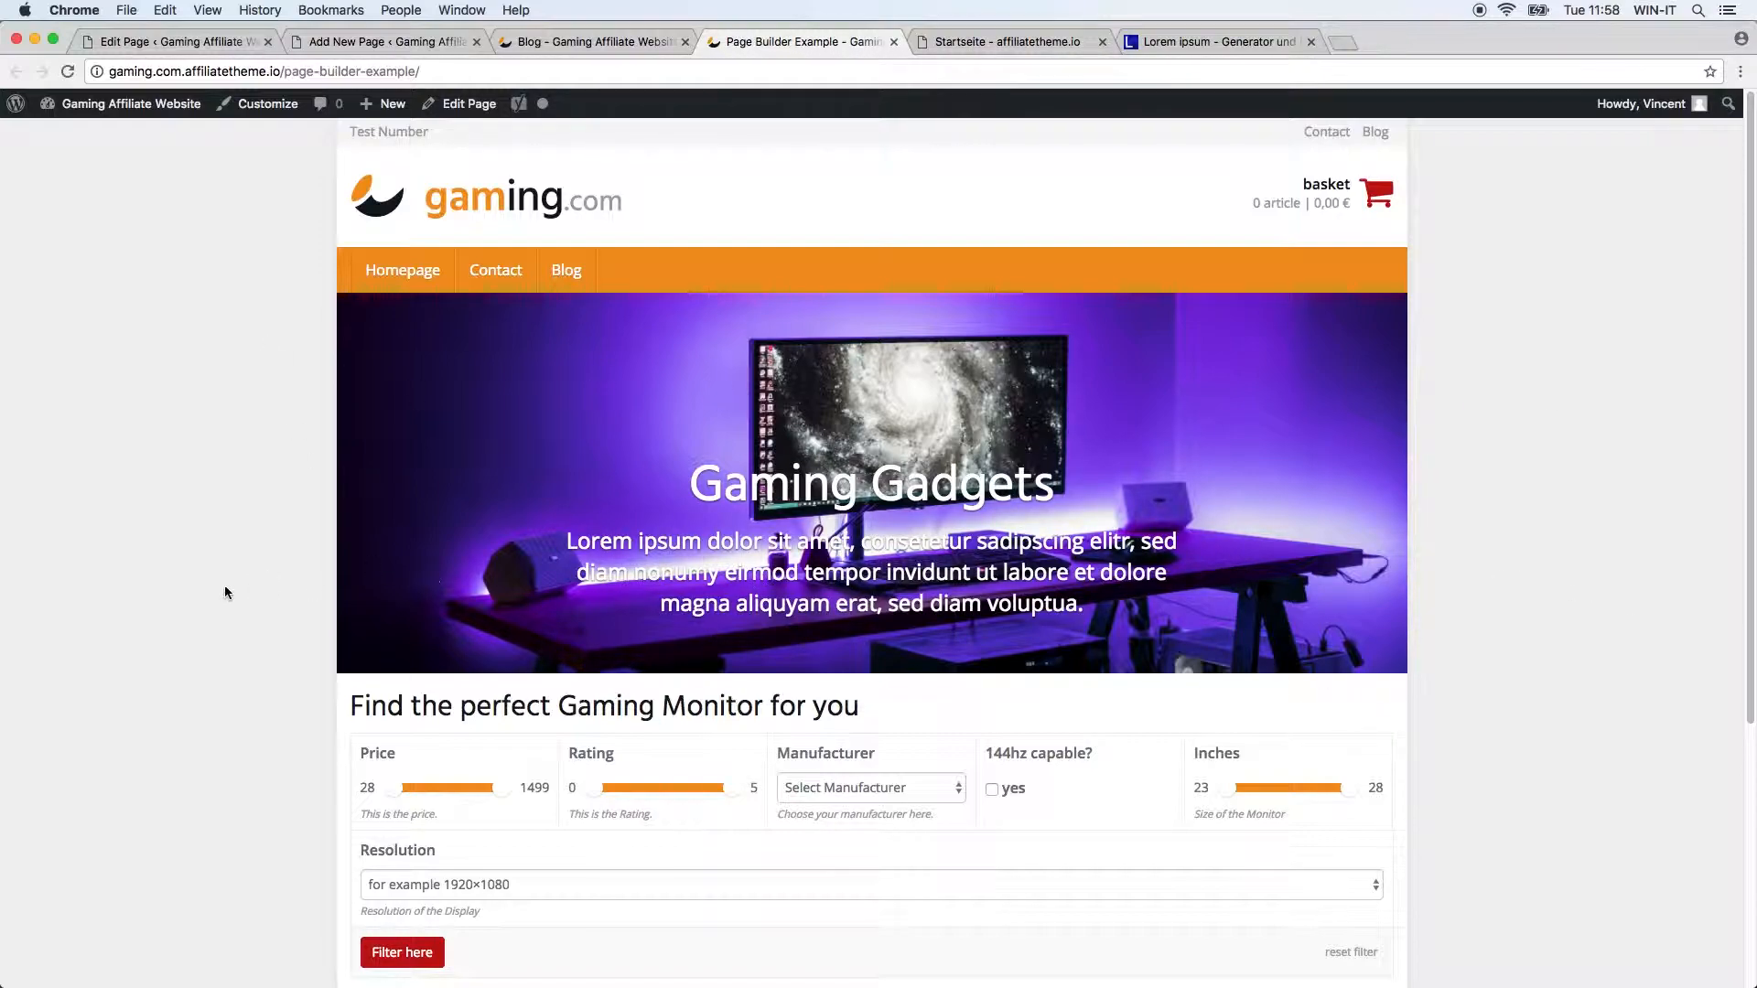
scroll(183, 677, "down", 5)
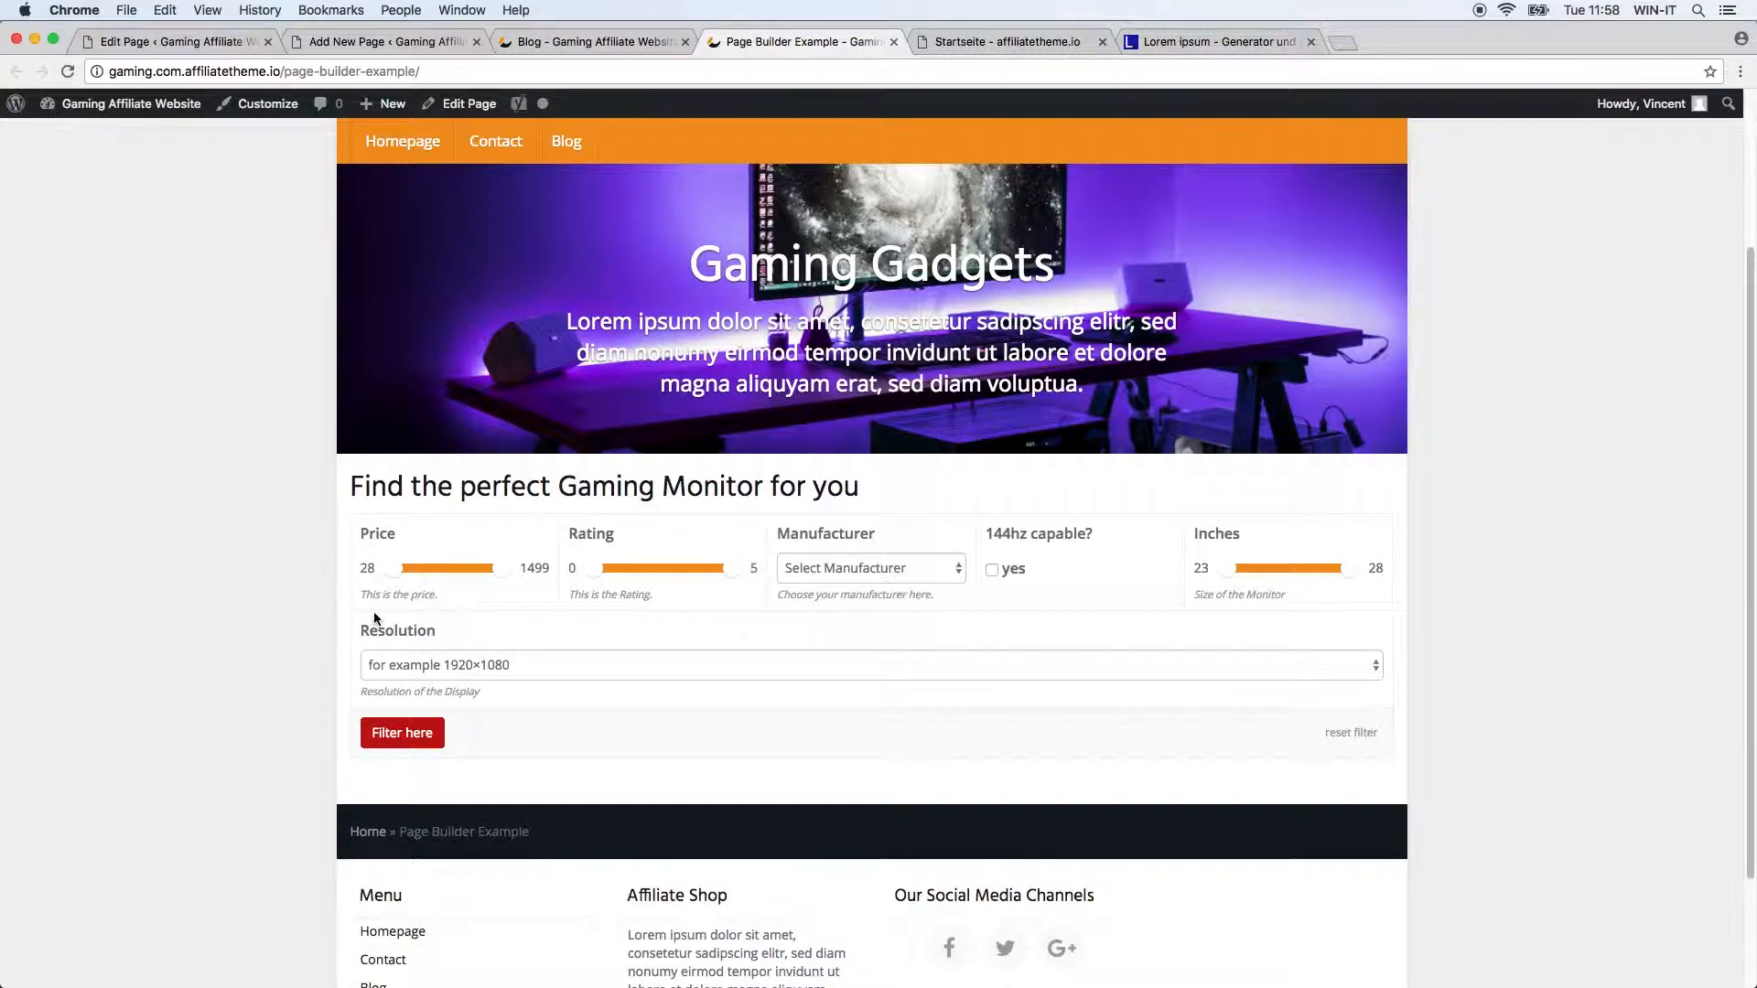
left_click(68, 71)
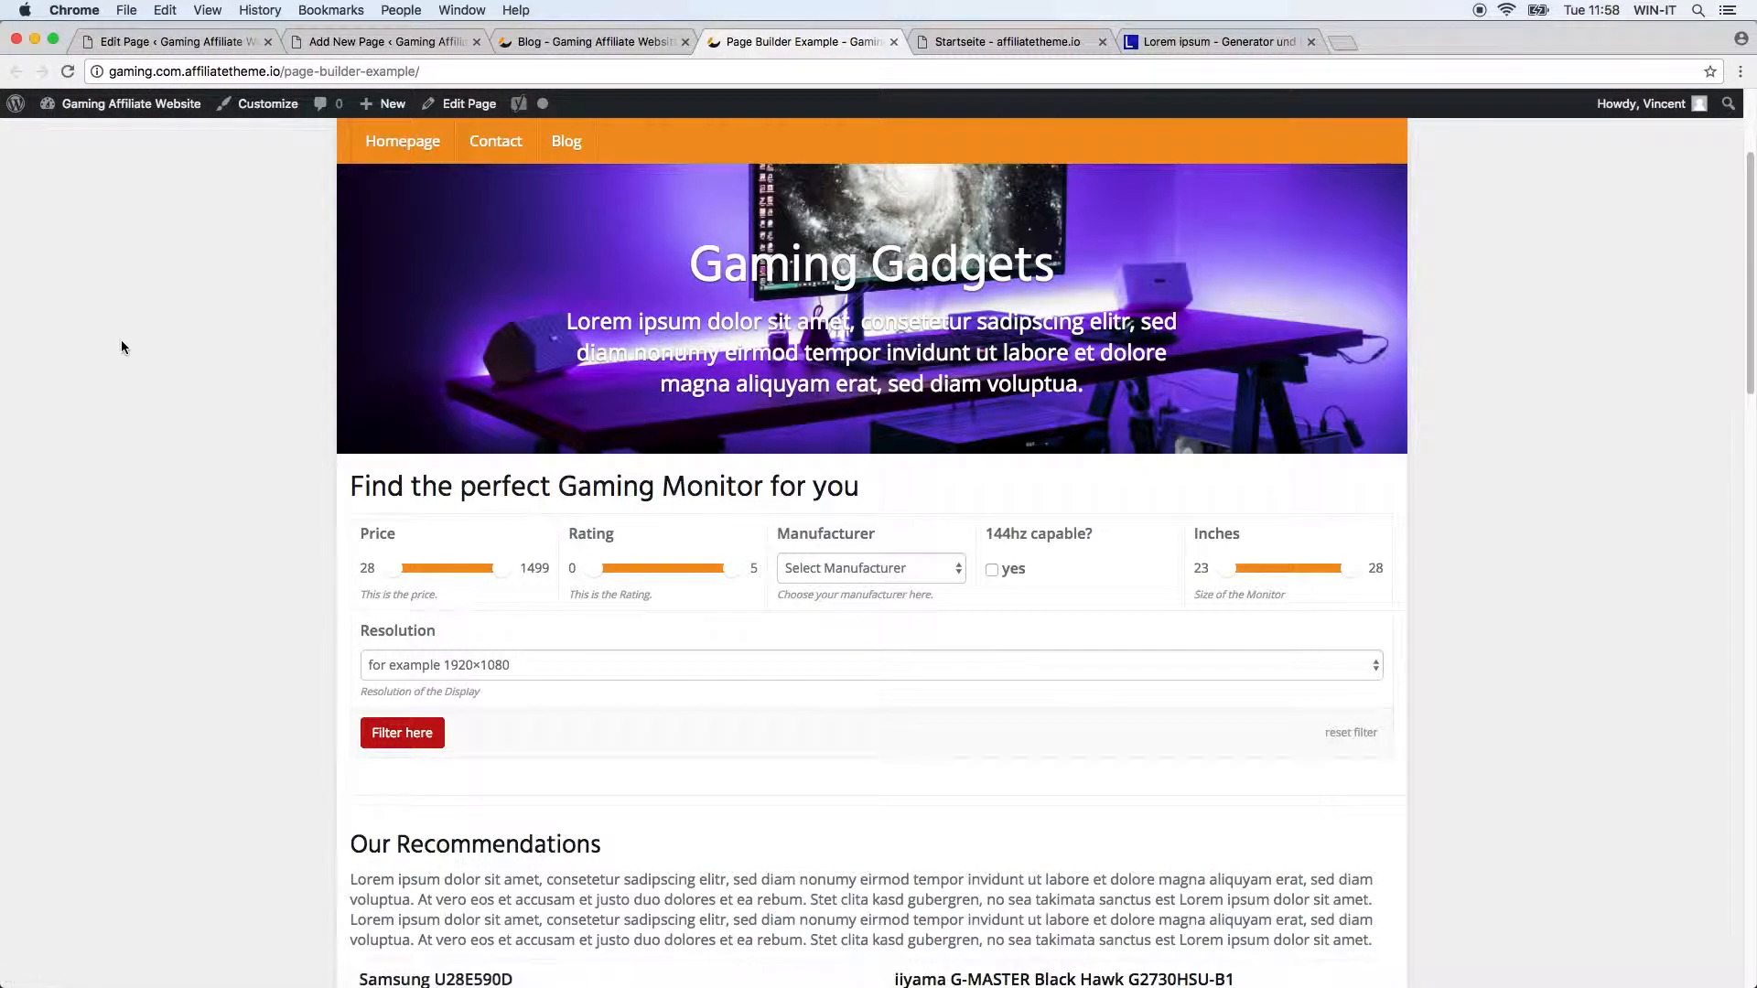
scroll(177, 507, "down", 5)
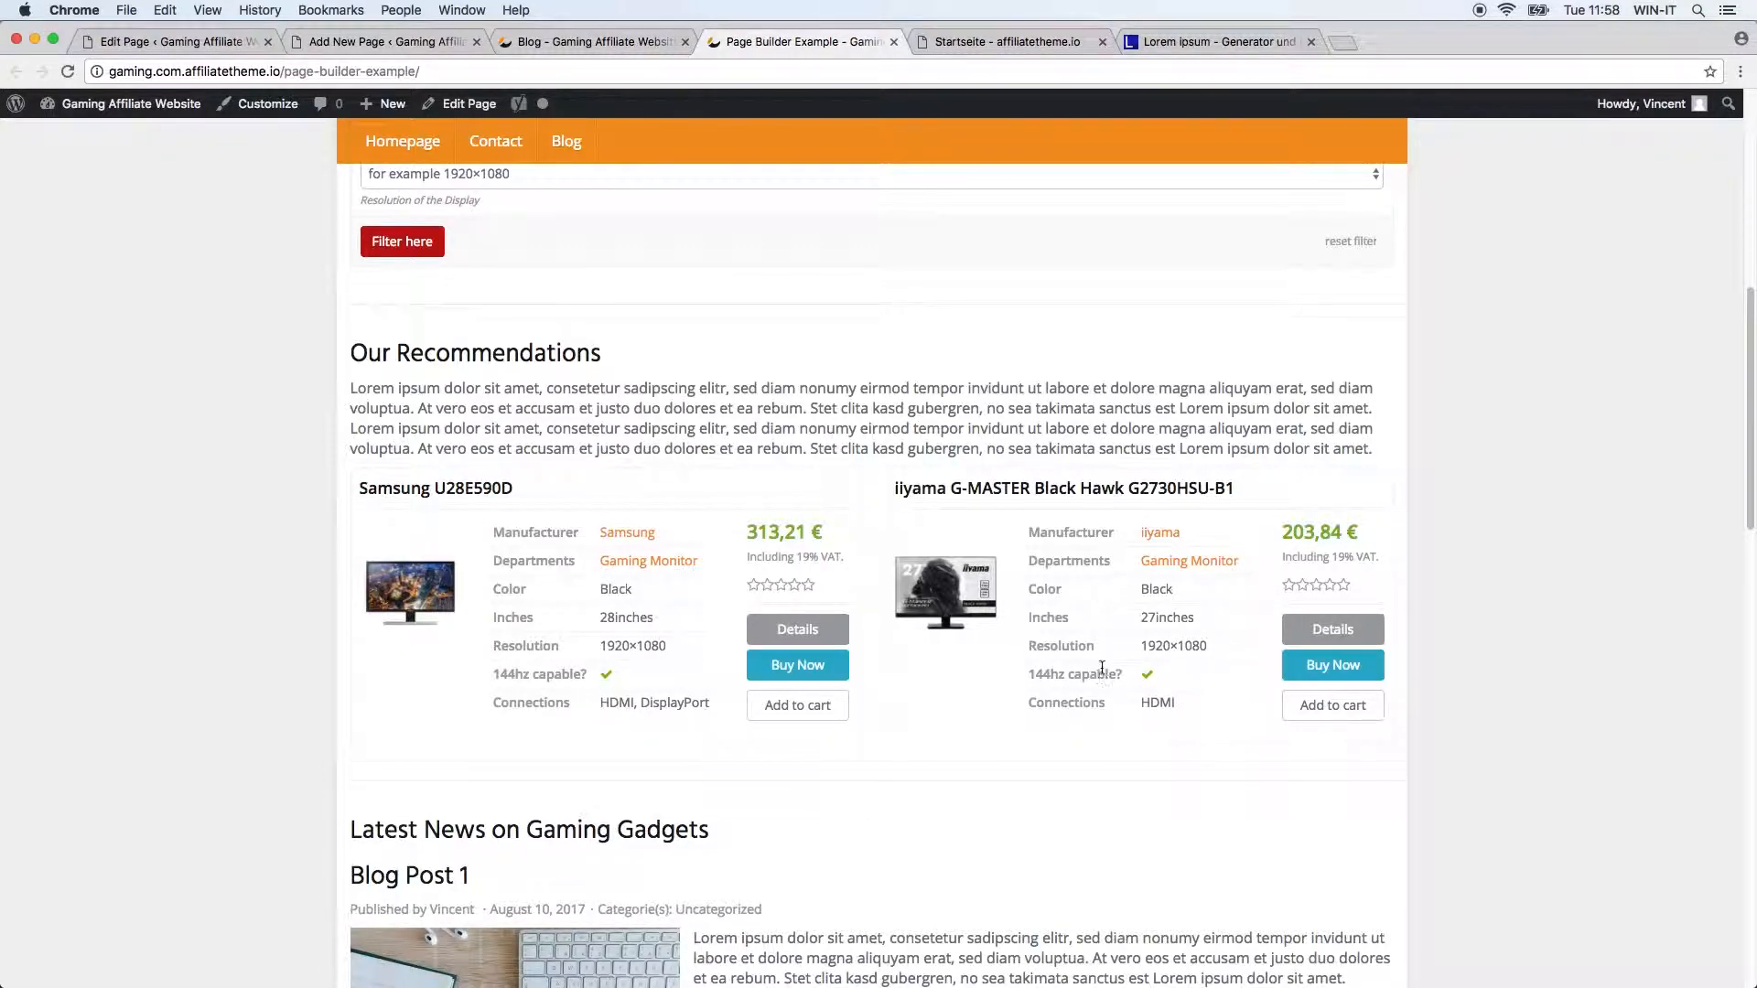
scroll(1114, 638, "down", 7)
scroll(1034, 638, "down", 9)
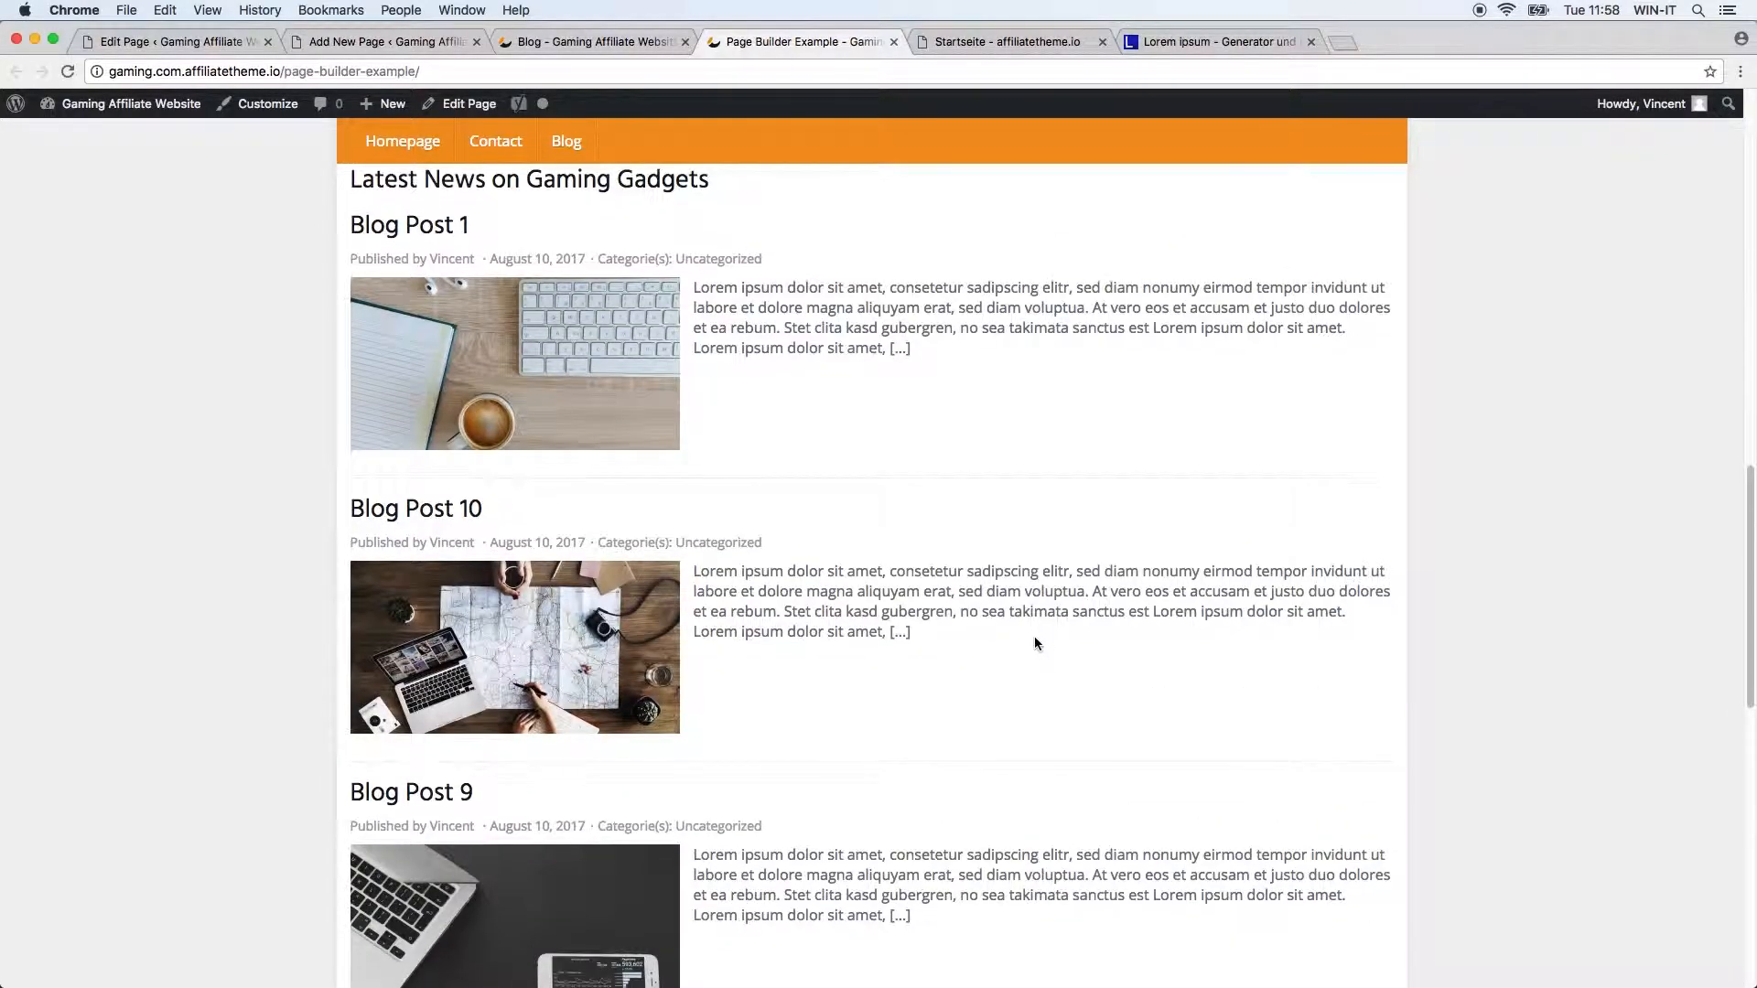
scroll(1032, 656, "up", 20)
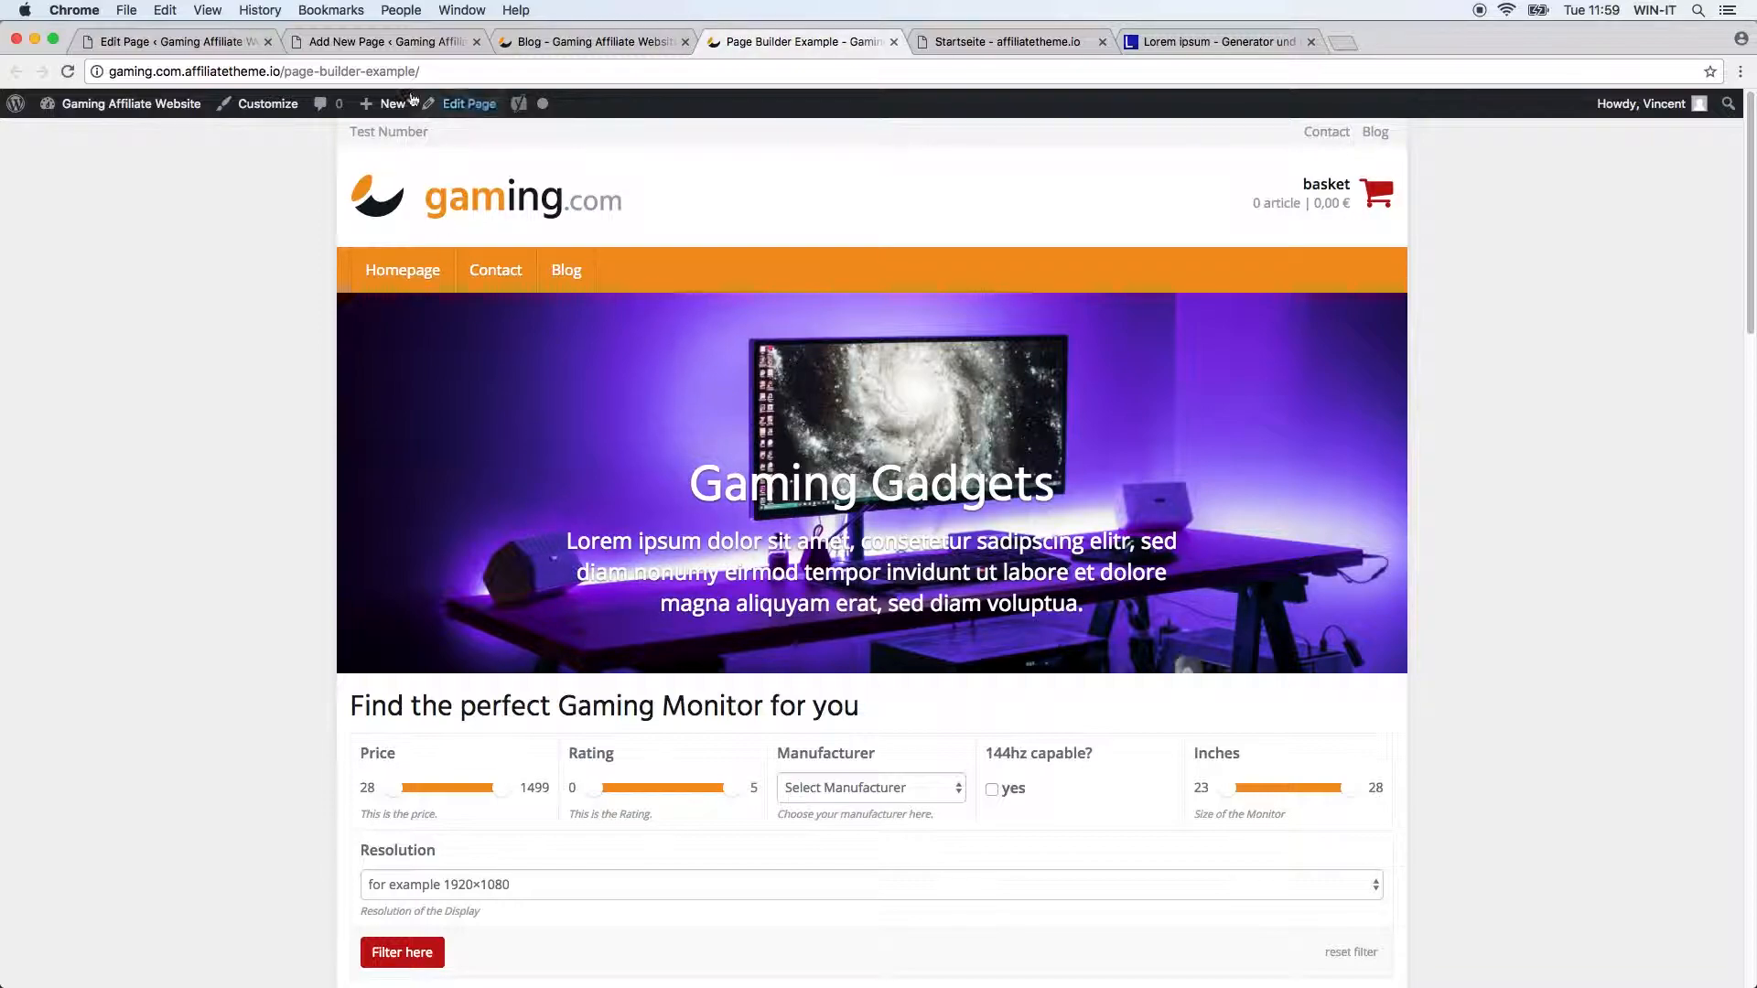
Step: Add a Slideshow field to the new page's layout and insert an image entry in it
left_click(398, 46)
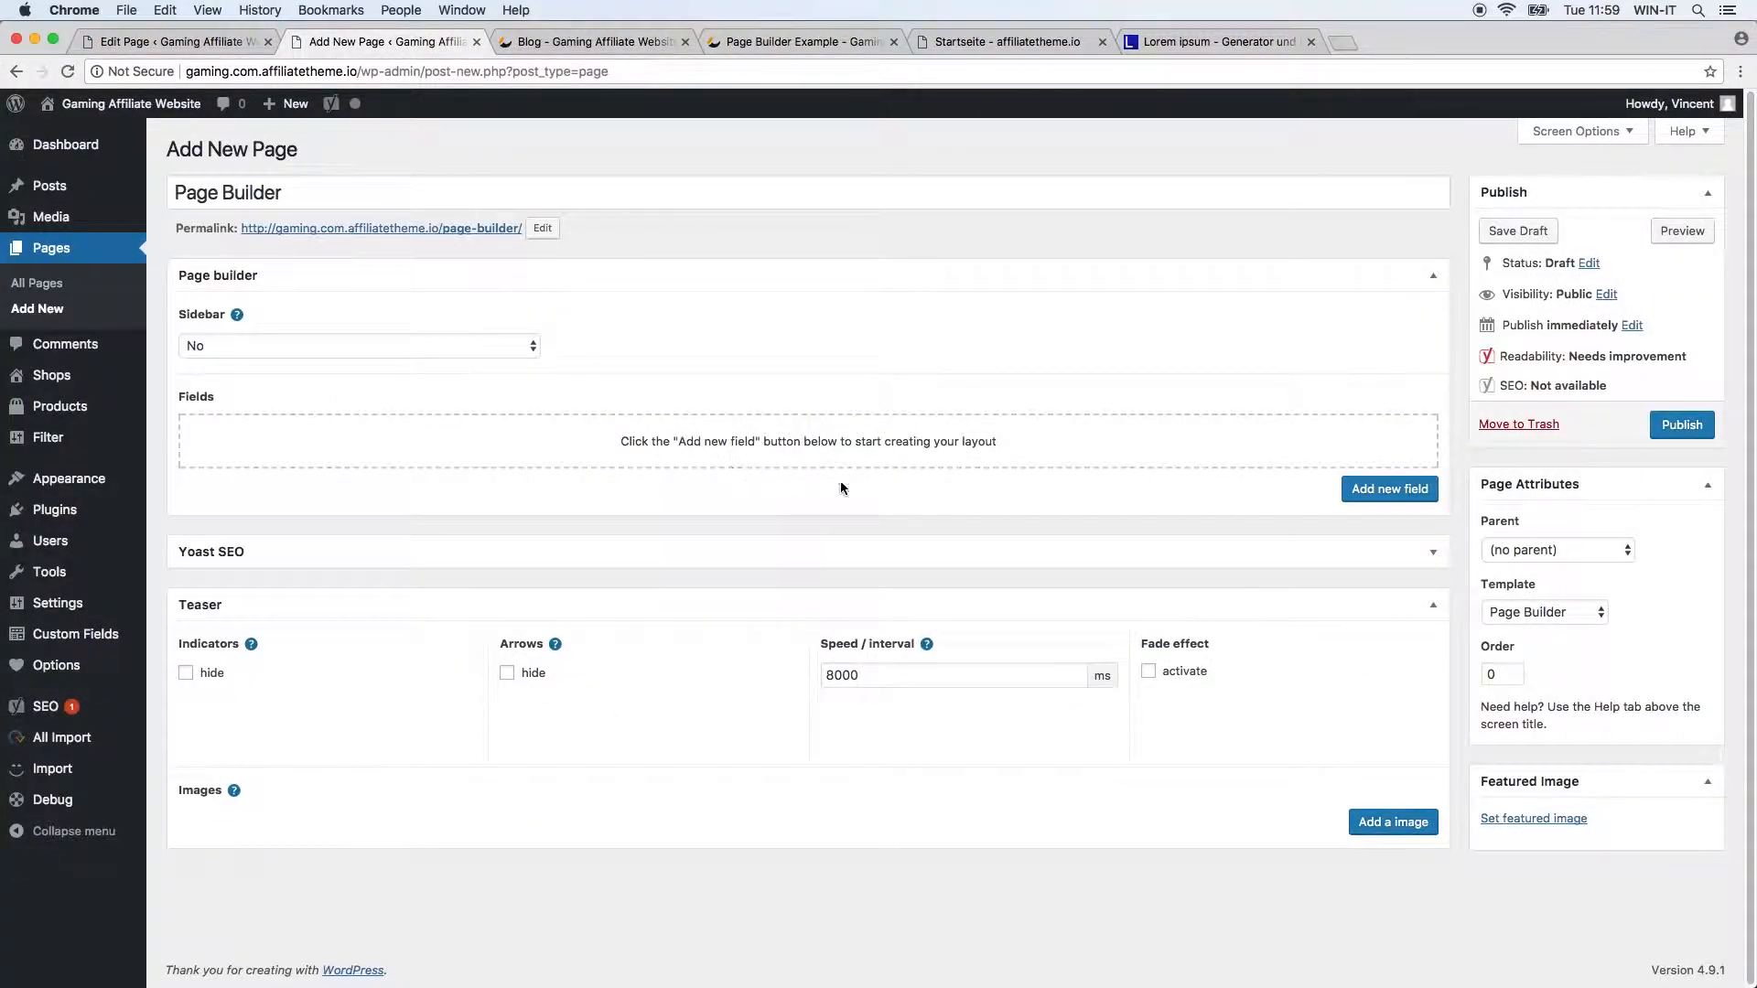
left_click(1375, 495)
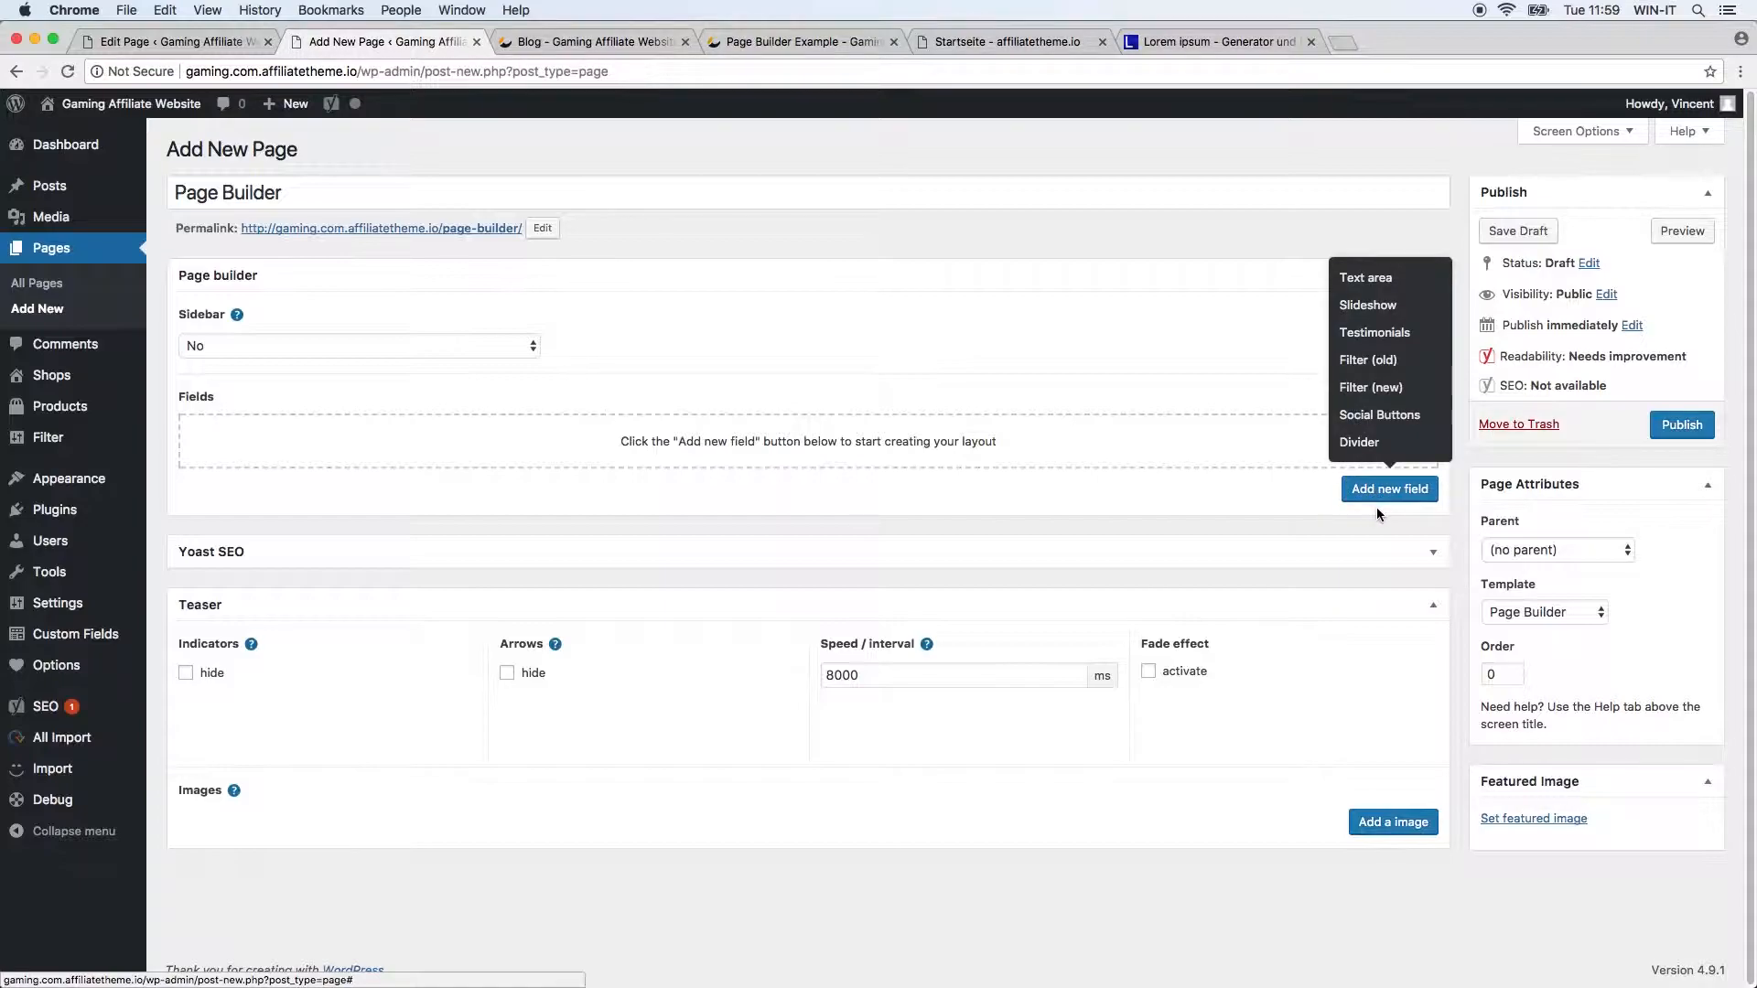
left_click(1403, 311)
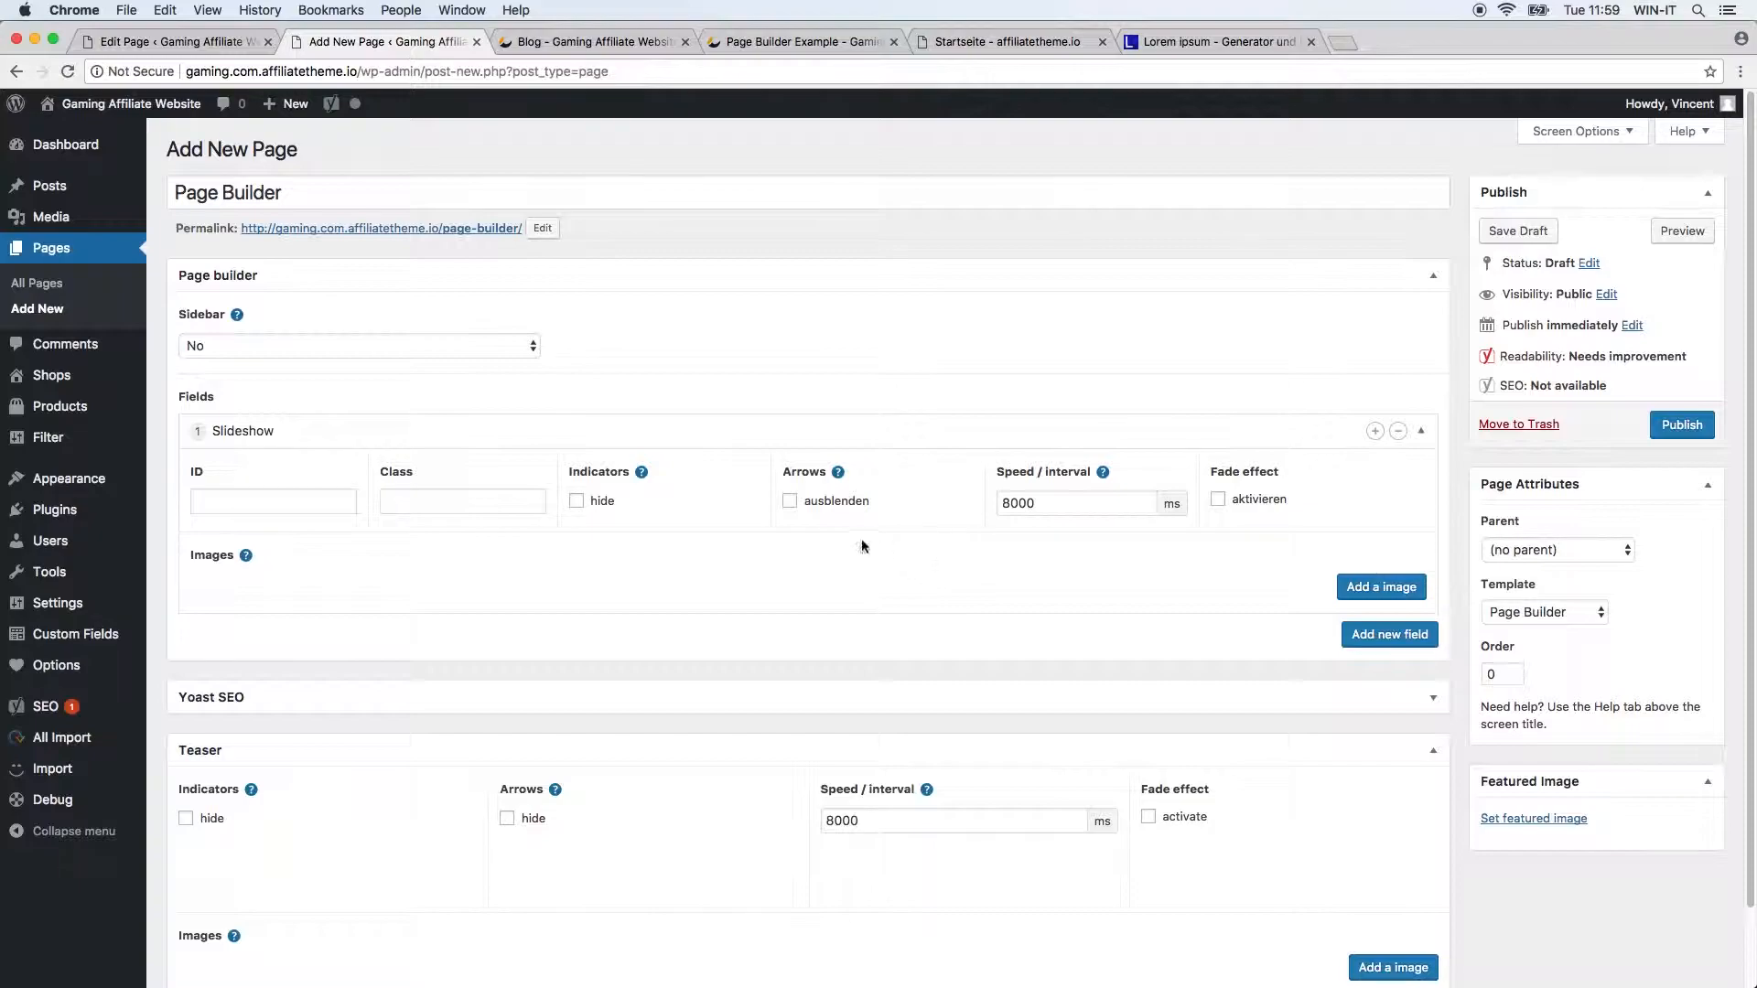
left_click(1379, 586)
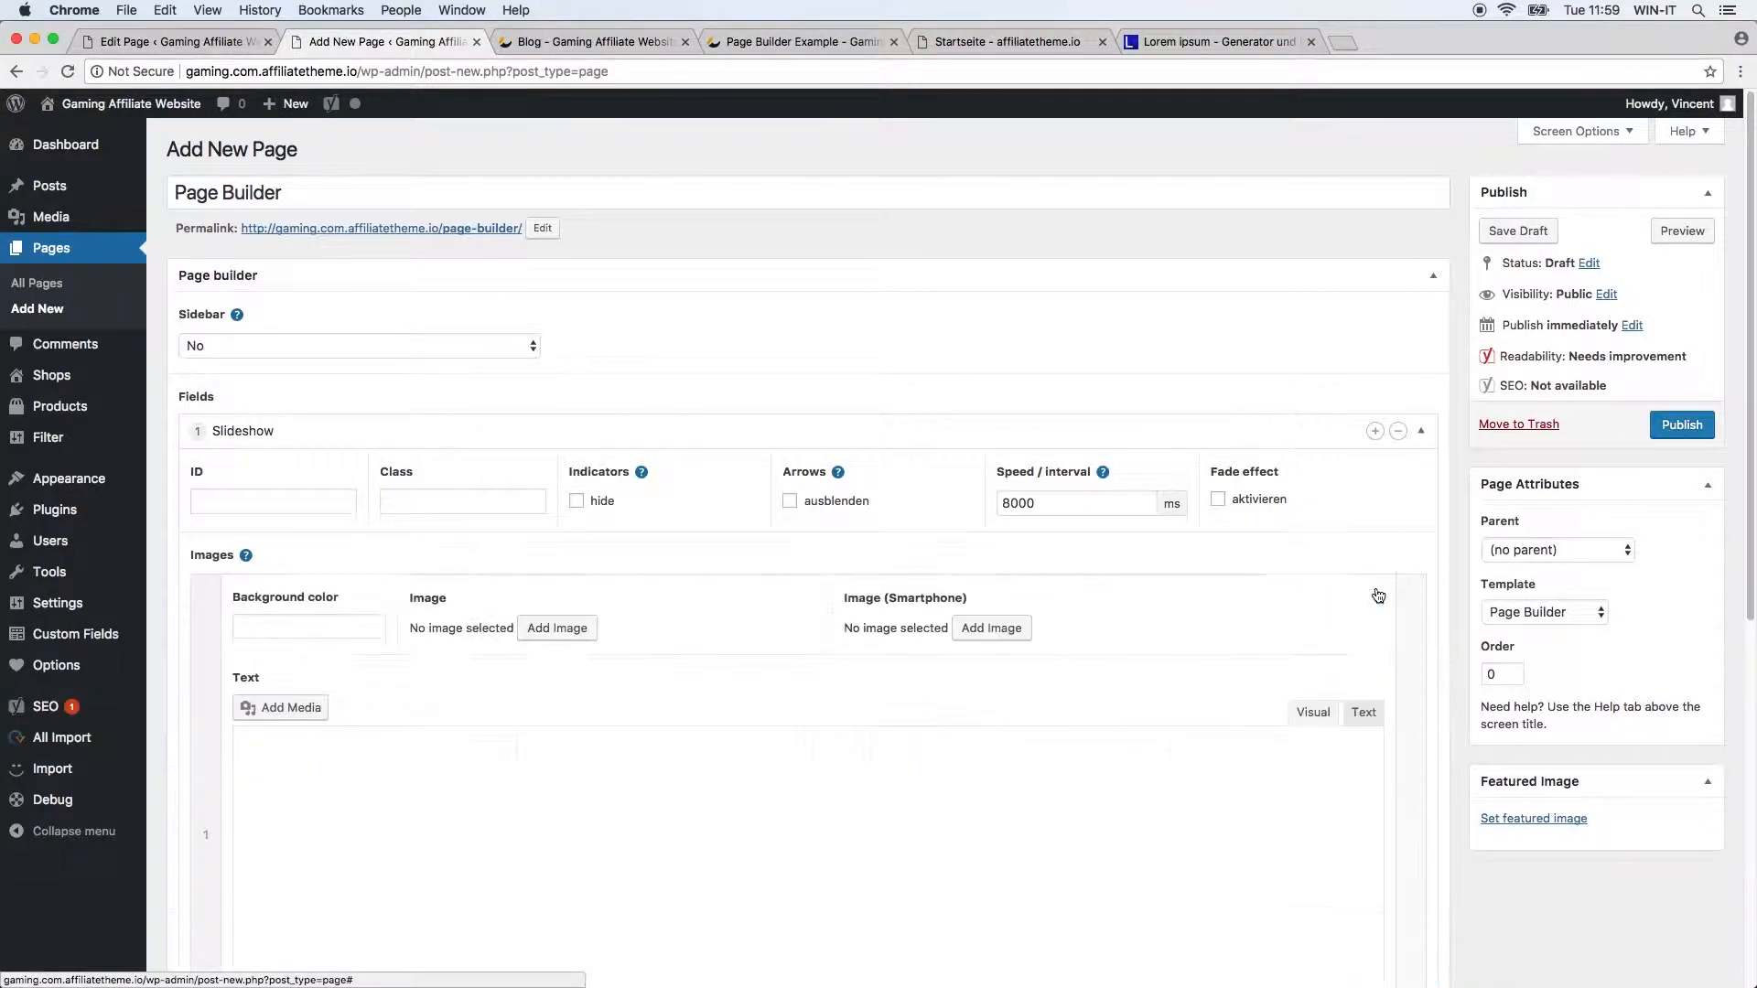
scroll(739, 637, "down", 5)
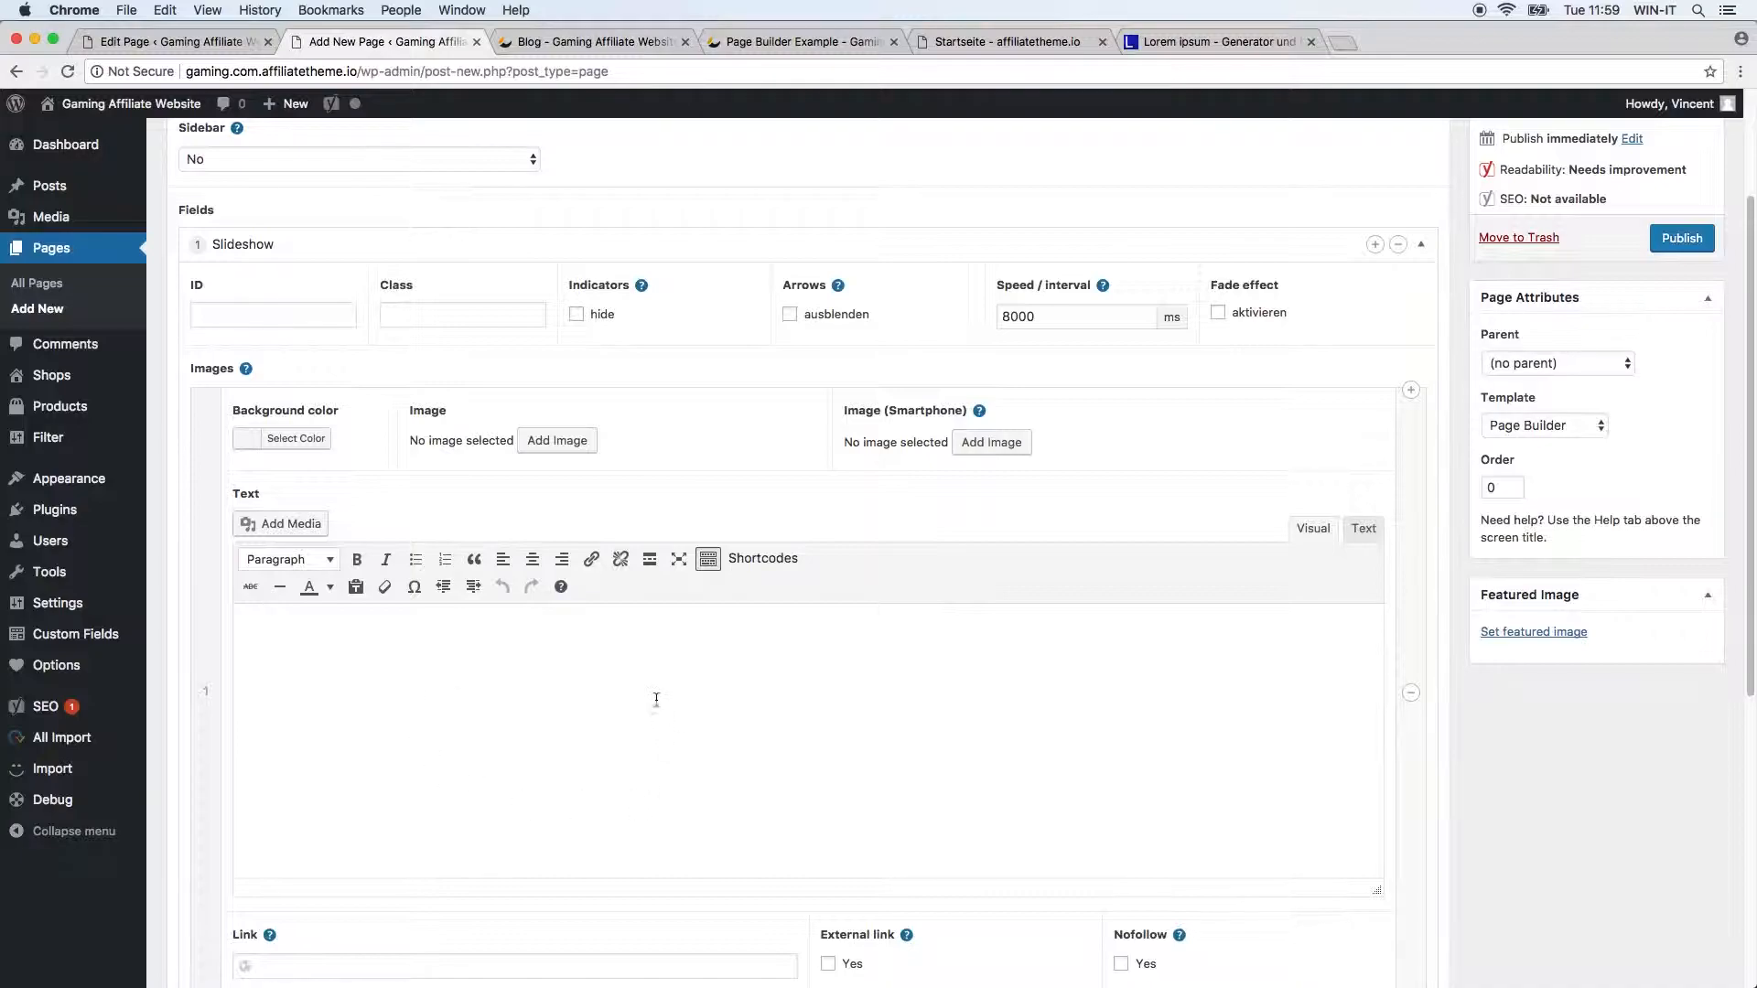
Step: Set the slideshow entry's image to gaming_slider_small.jpg from the media library
left_click(557, 441)
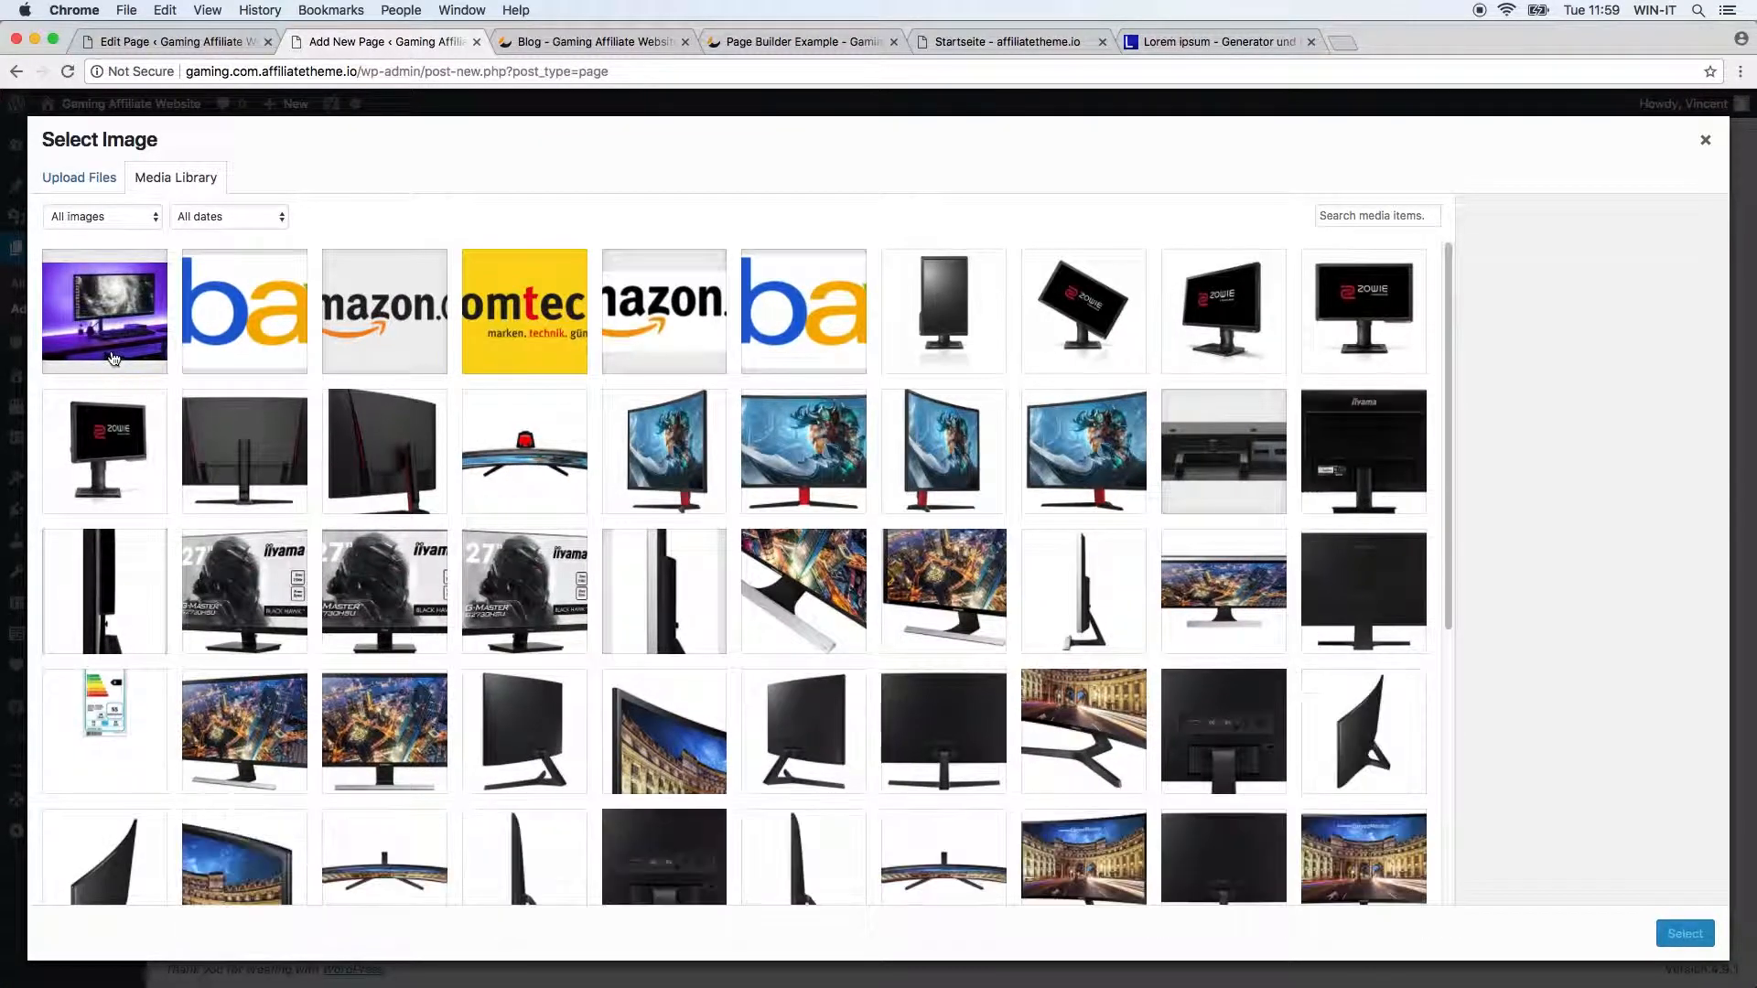
left_click(111, 338)
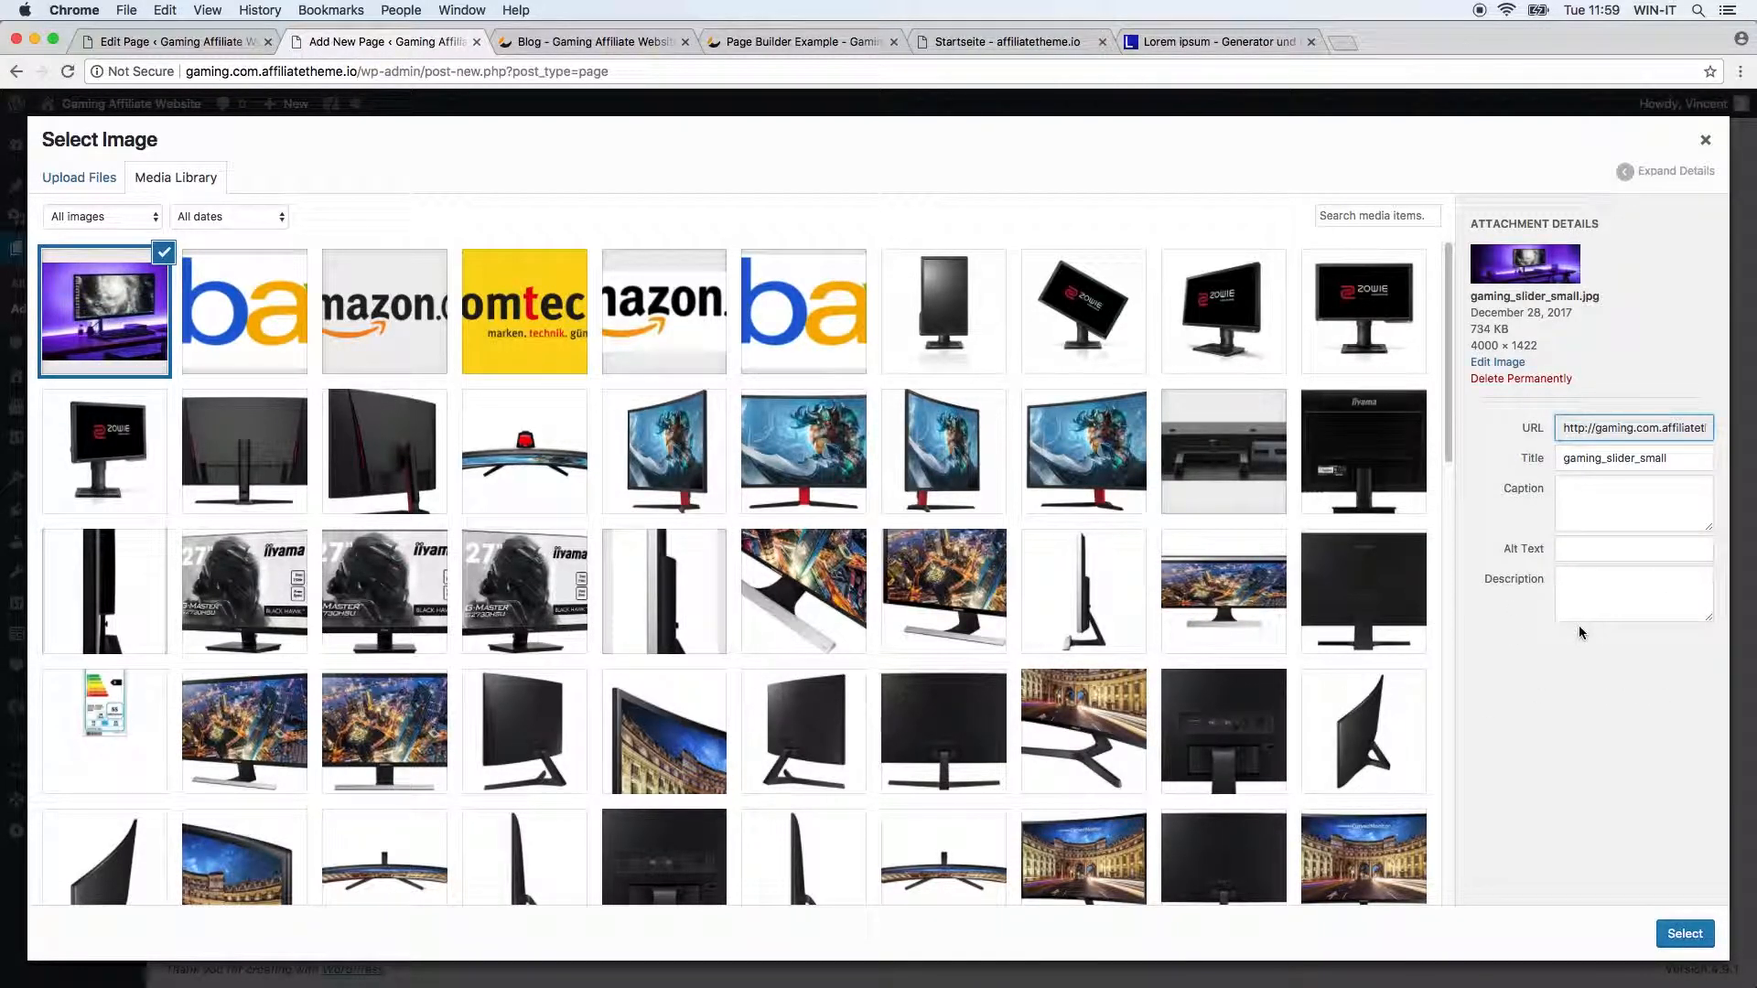
left_click(1688, 934)
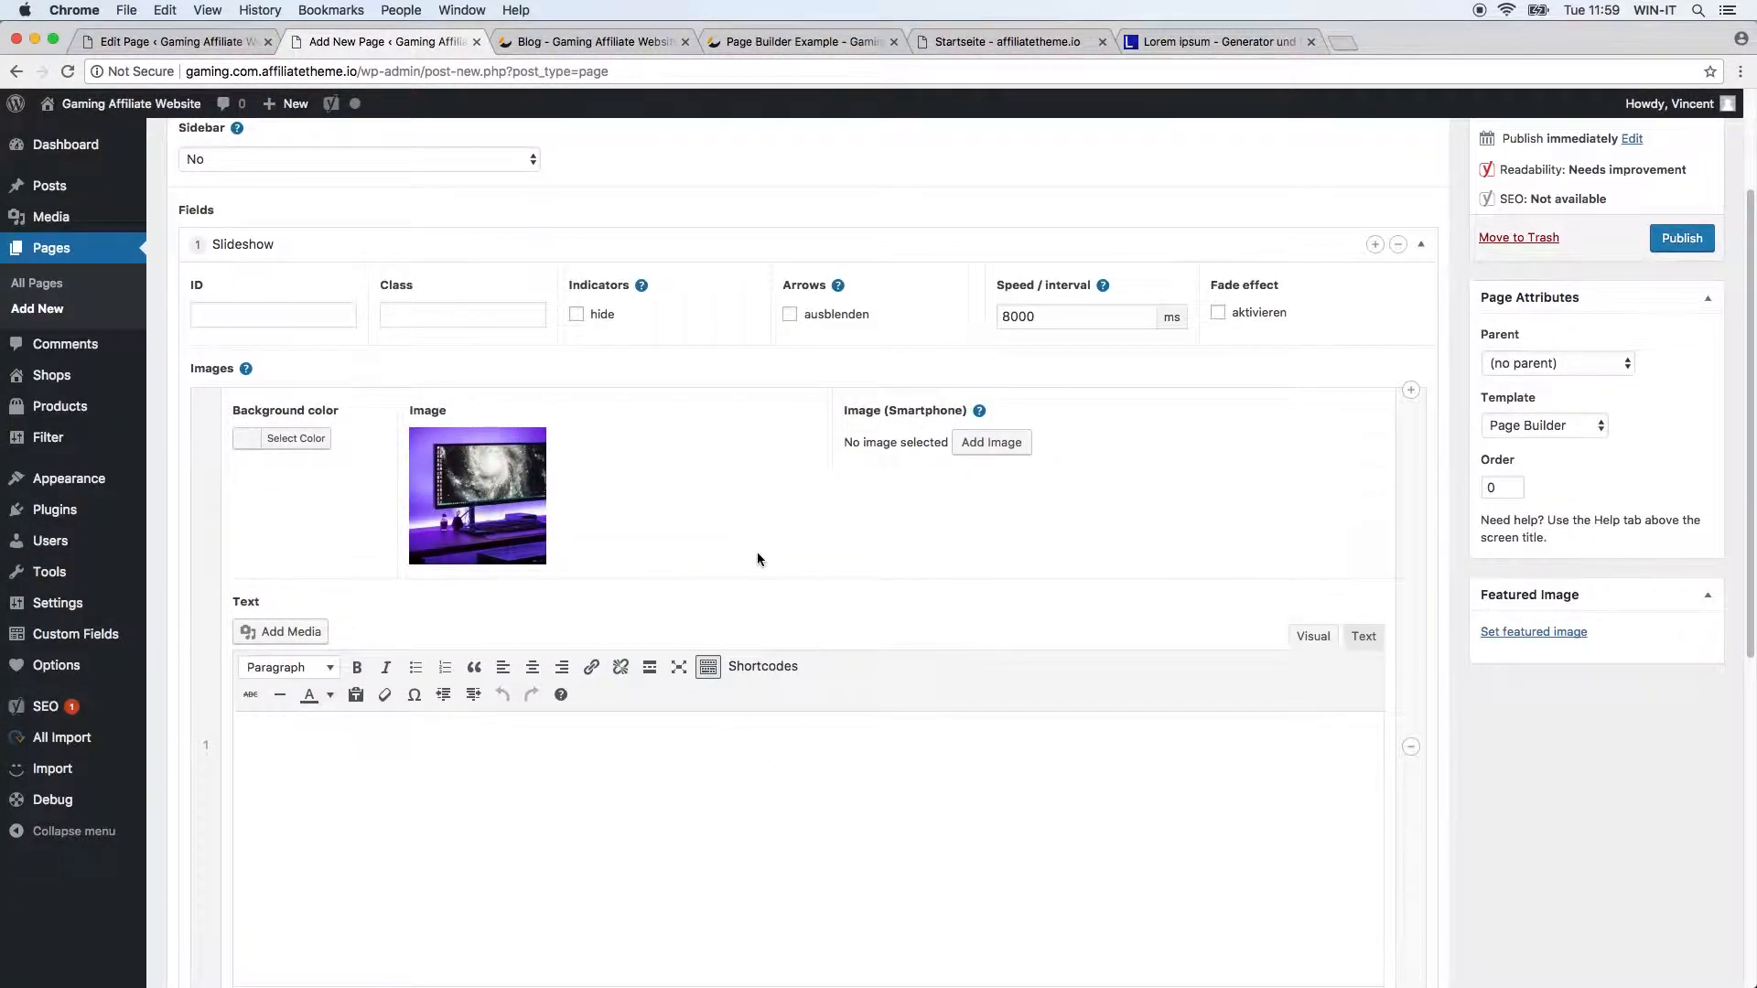
Step: Check the slide text on the Page Builder Example page, and enter "Gaming Gadgets" as a Heading 1 in the new slide's text
scroll(777, 569, "down", 2)
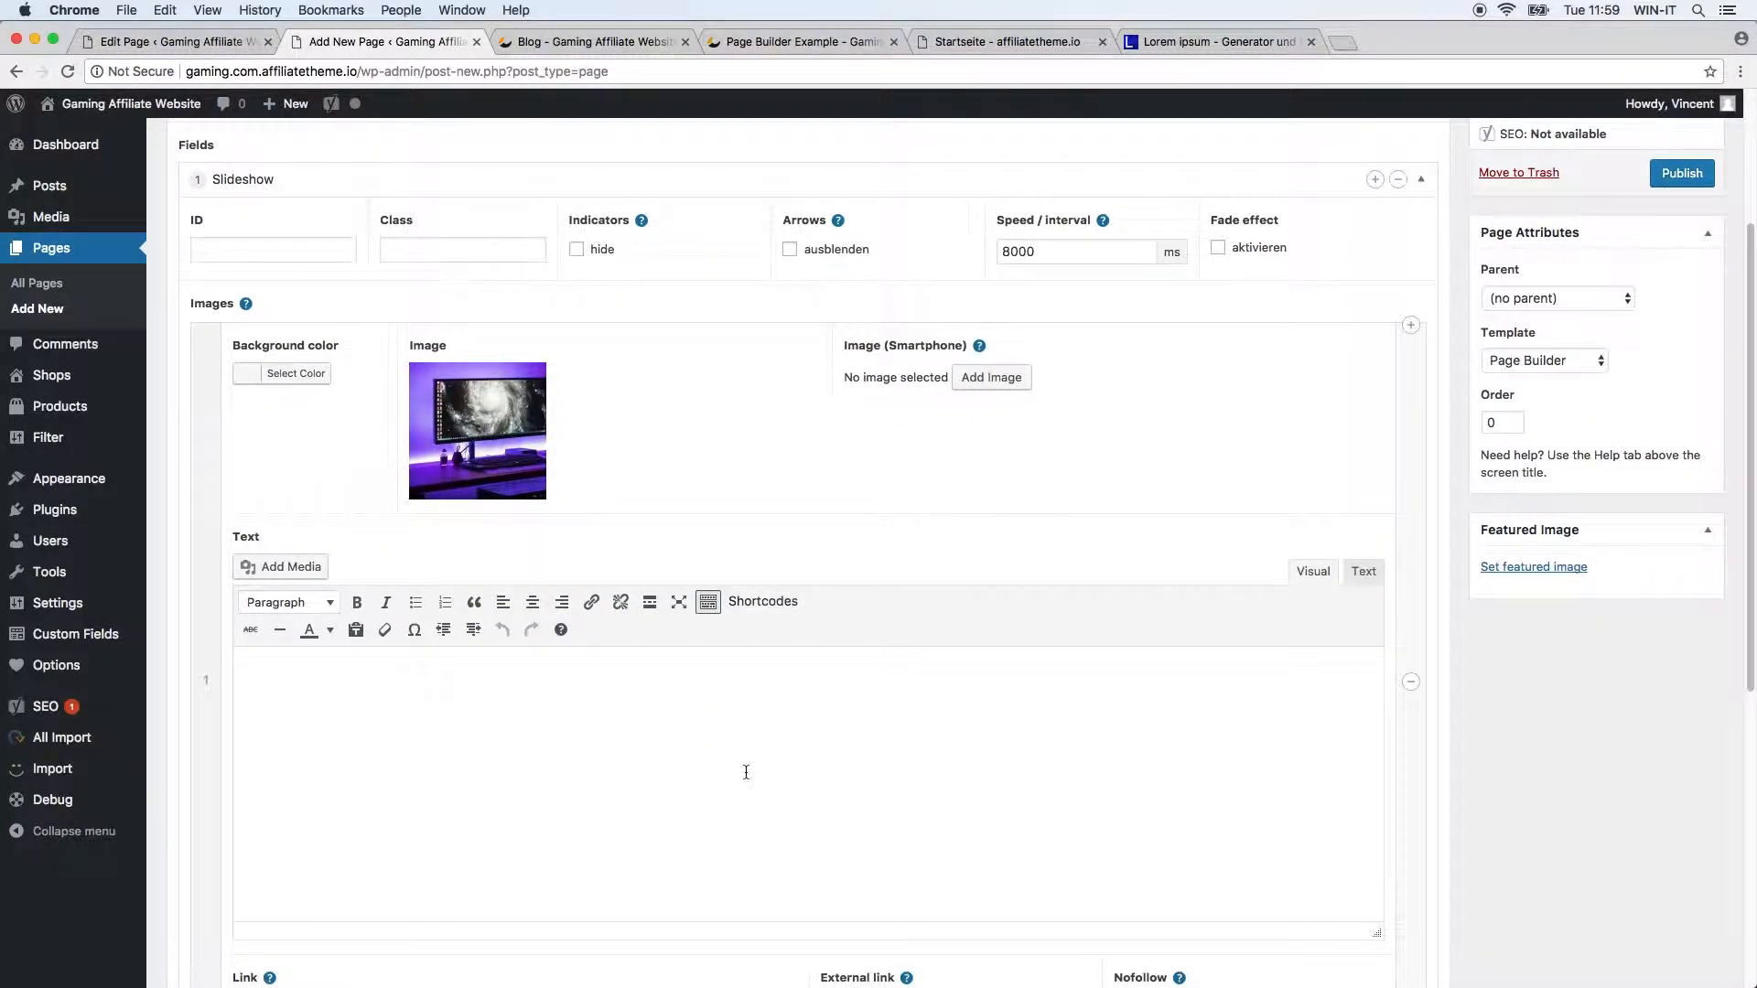
left_click(984, 42)
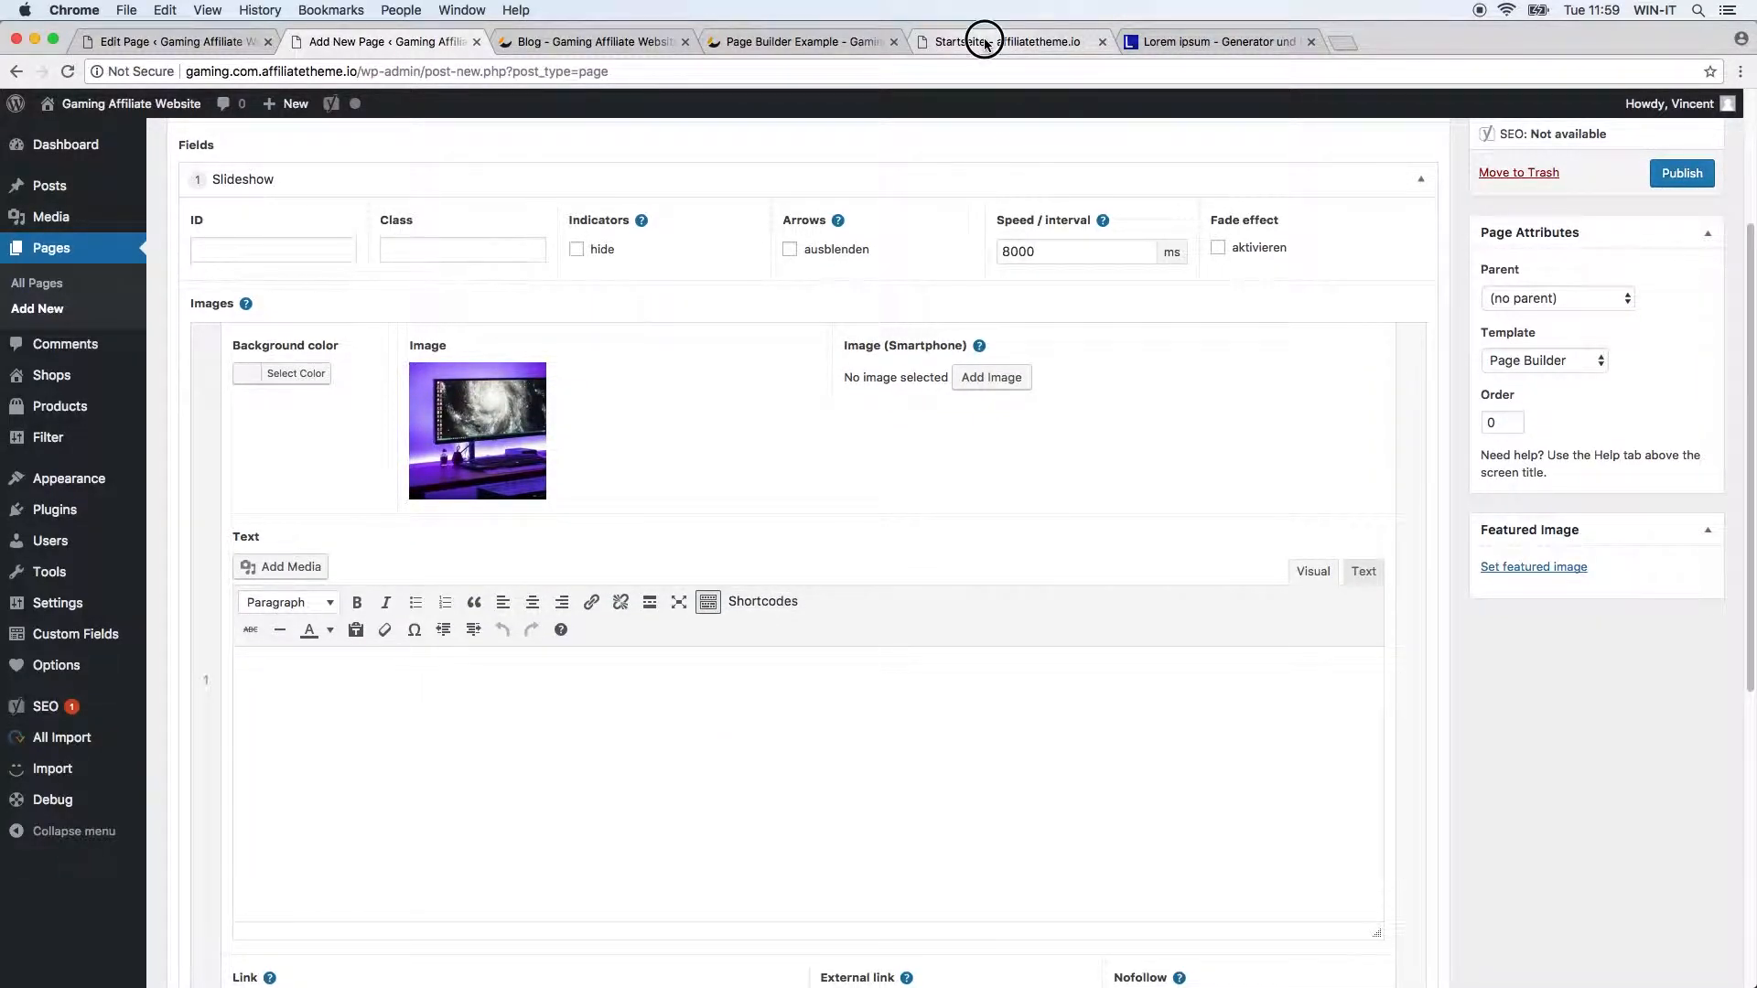
left_click(796, 41)
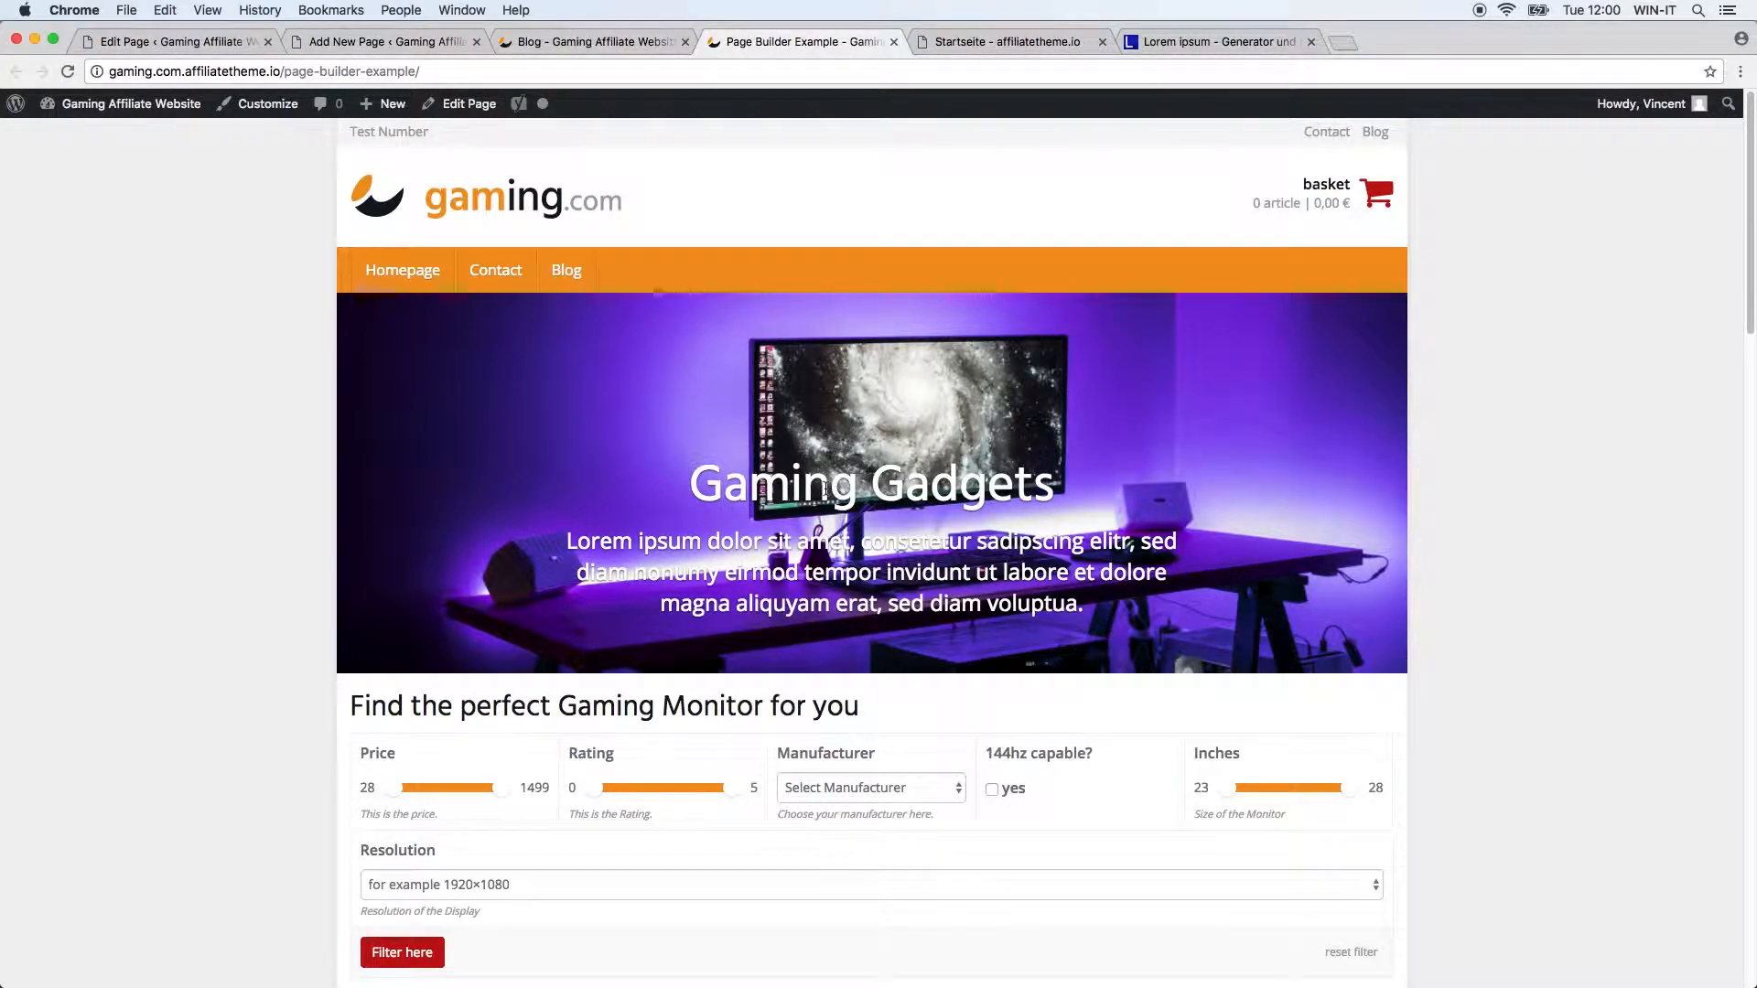
left_click(376, 44)
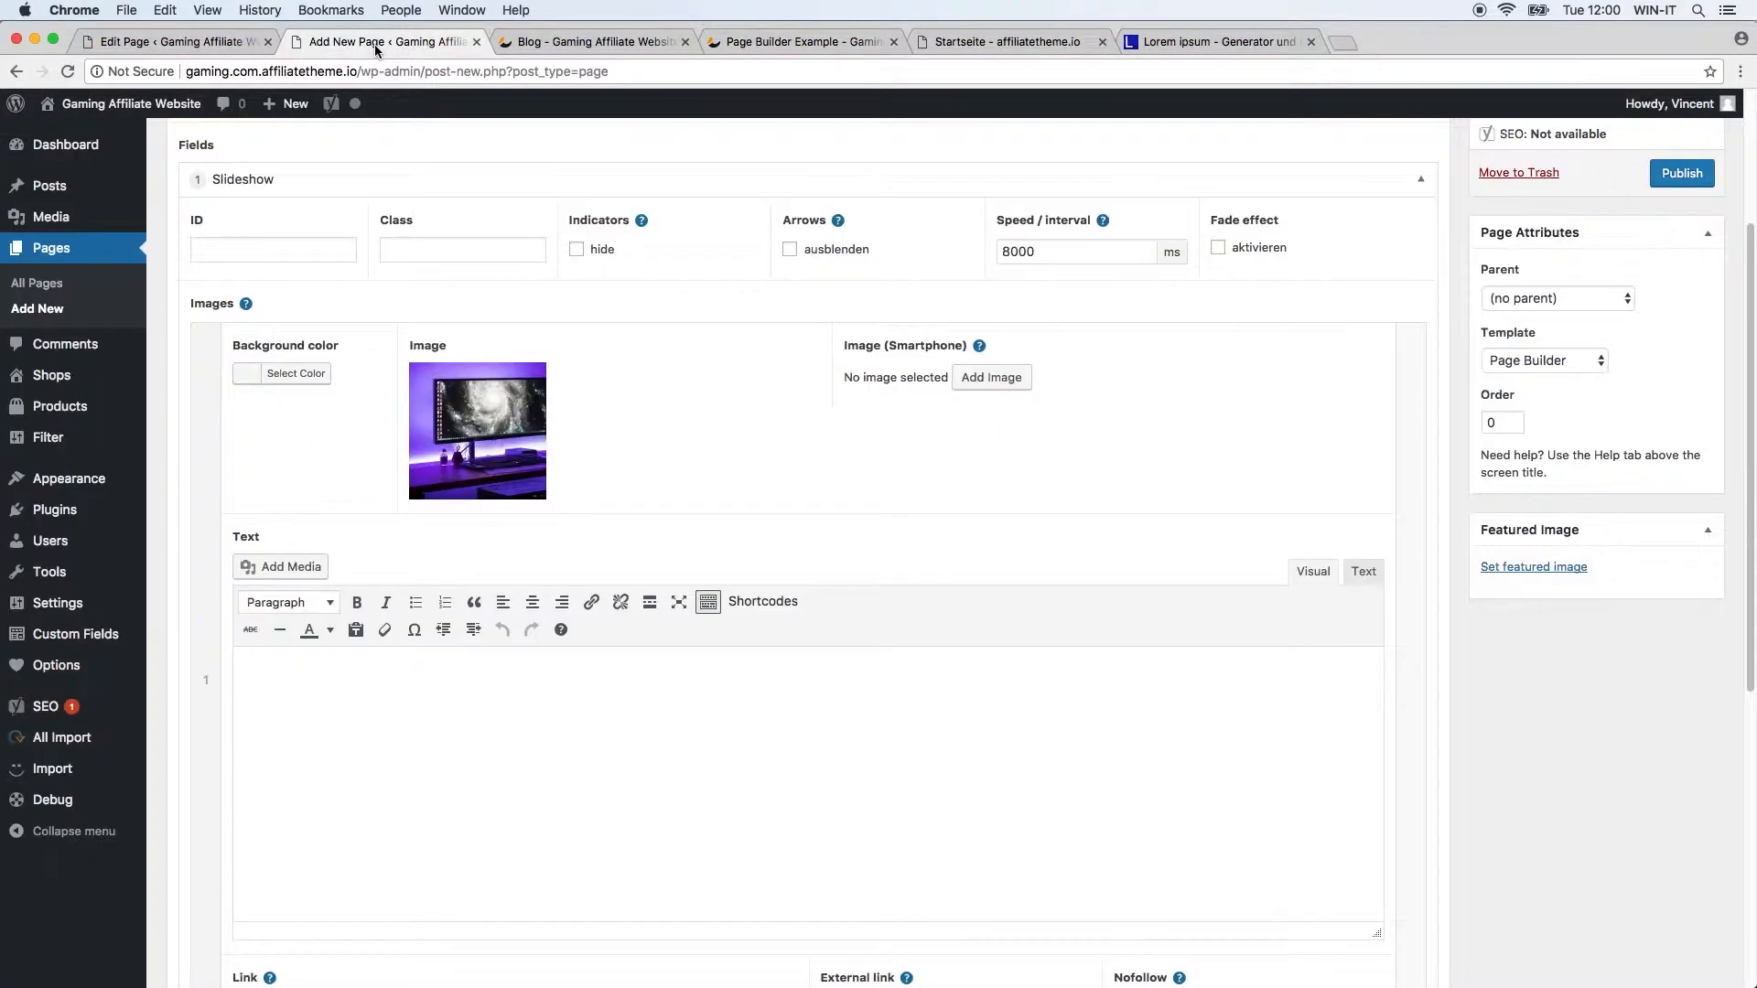
left_click(492, 774)
type("Gaming Gadgets")
left_click_drag(365, 675, 250, 676)
left_click(284, 604)
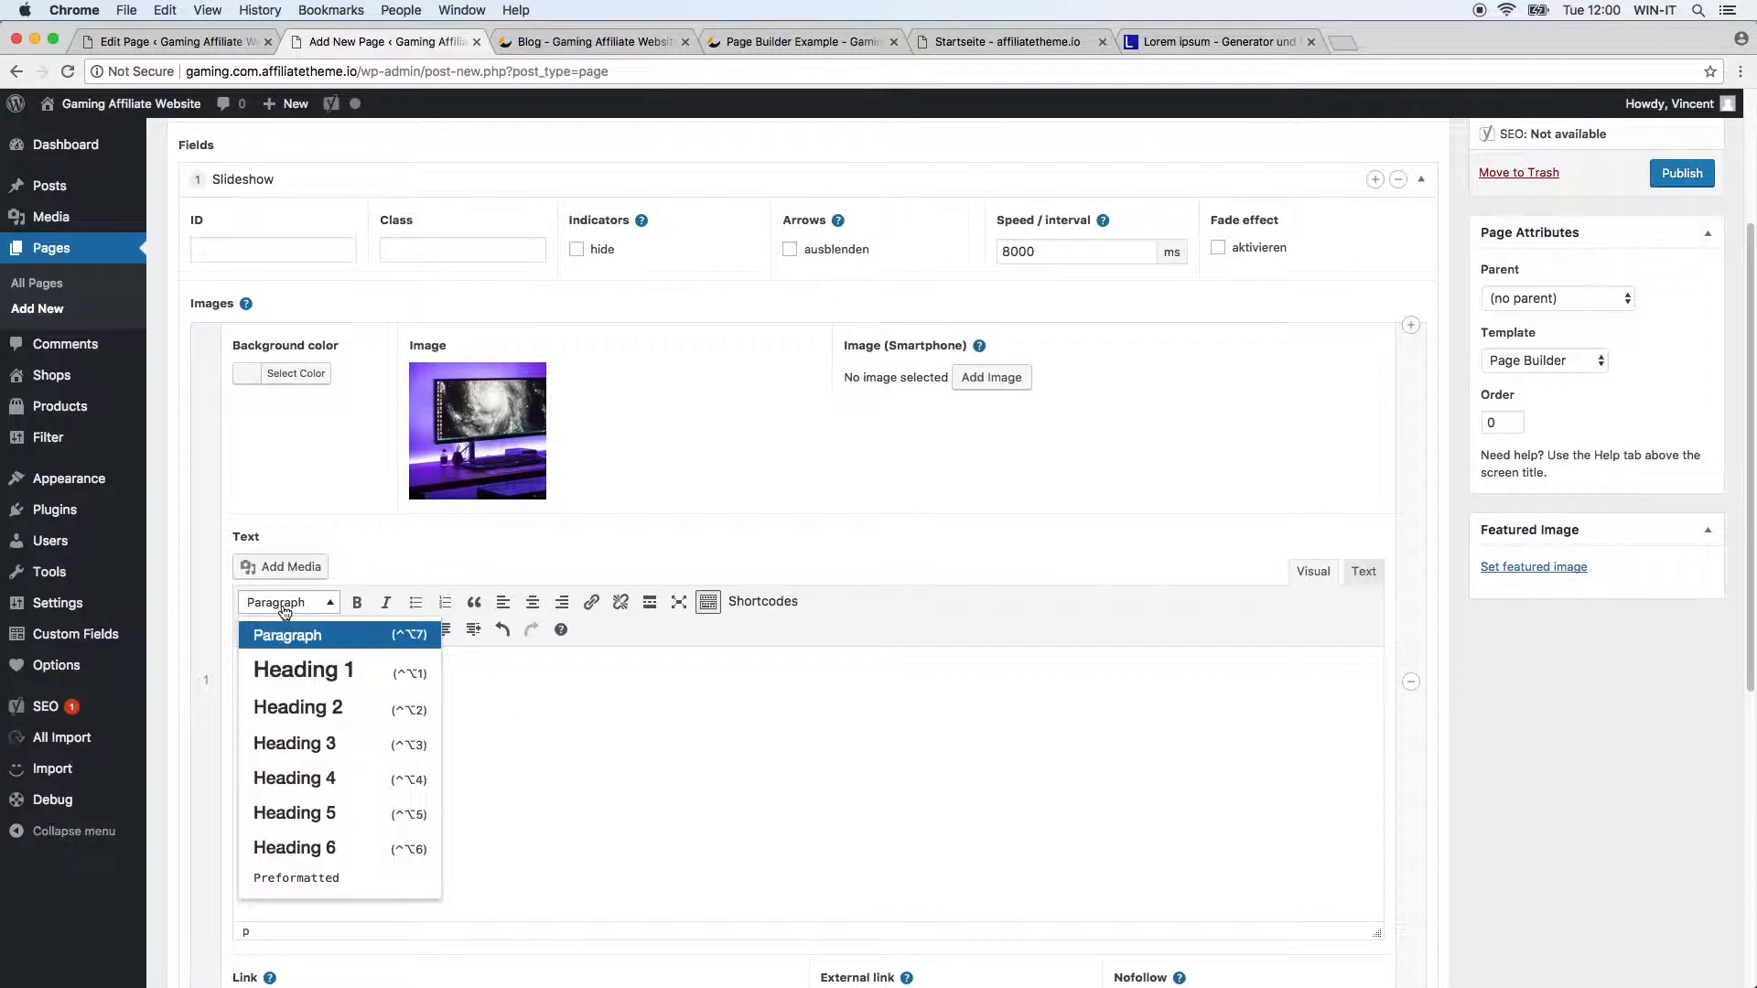
left_click(309, 673)
left_click(443, 683)
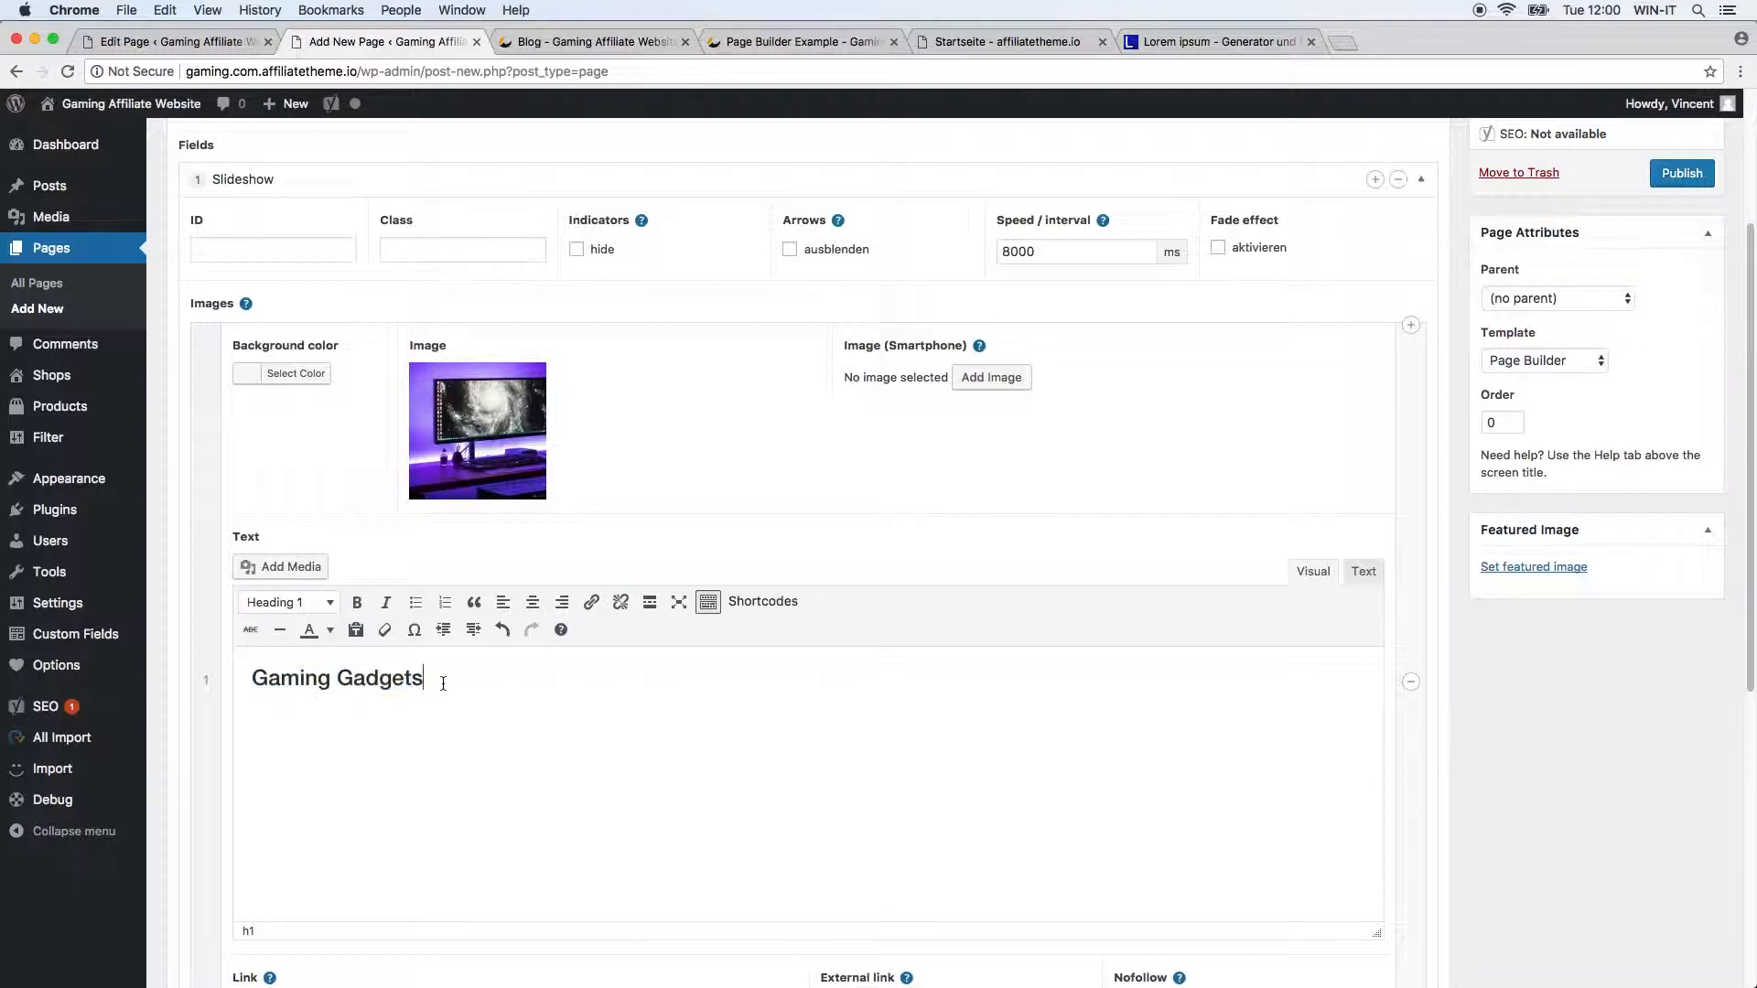
Step: Copy the opening lorem ipsum words through "aliquyam erat" from loremipsum.de and paste them on a new line below the slide's heading
key("Return")
left_click(1217, 41)
left_click(764, 421)
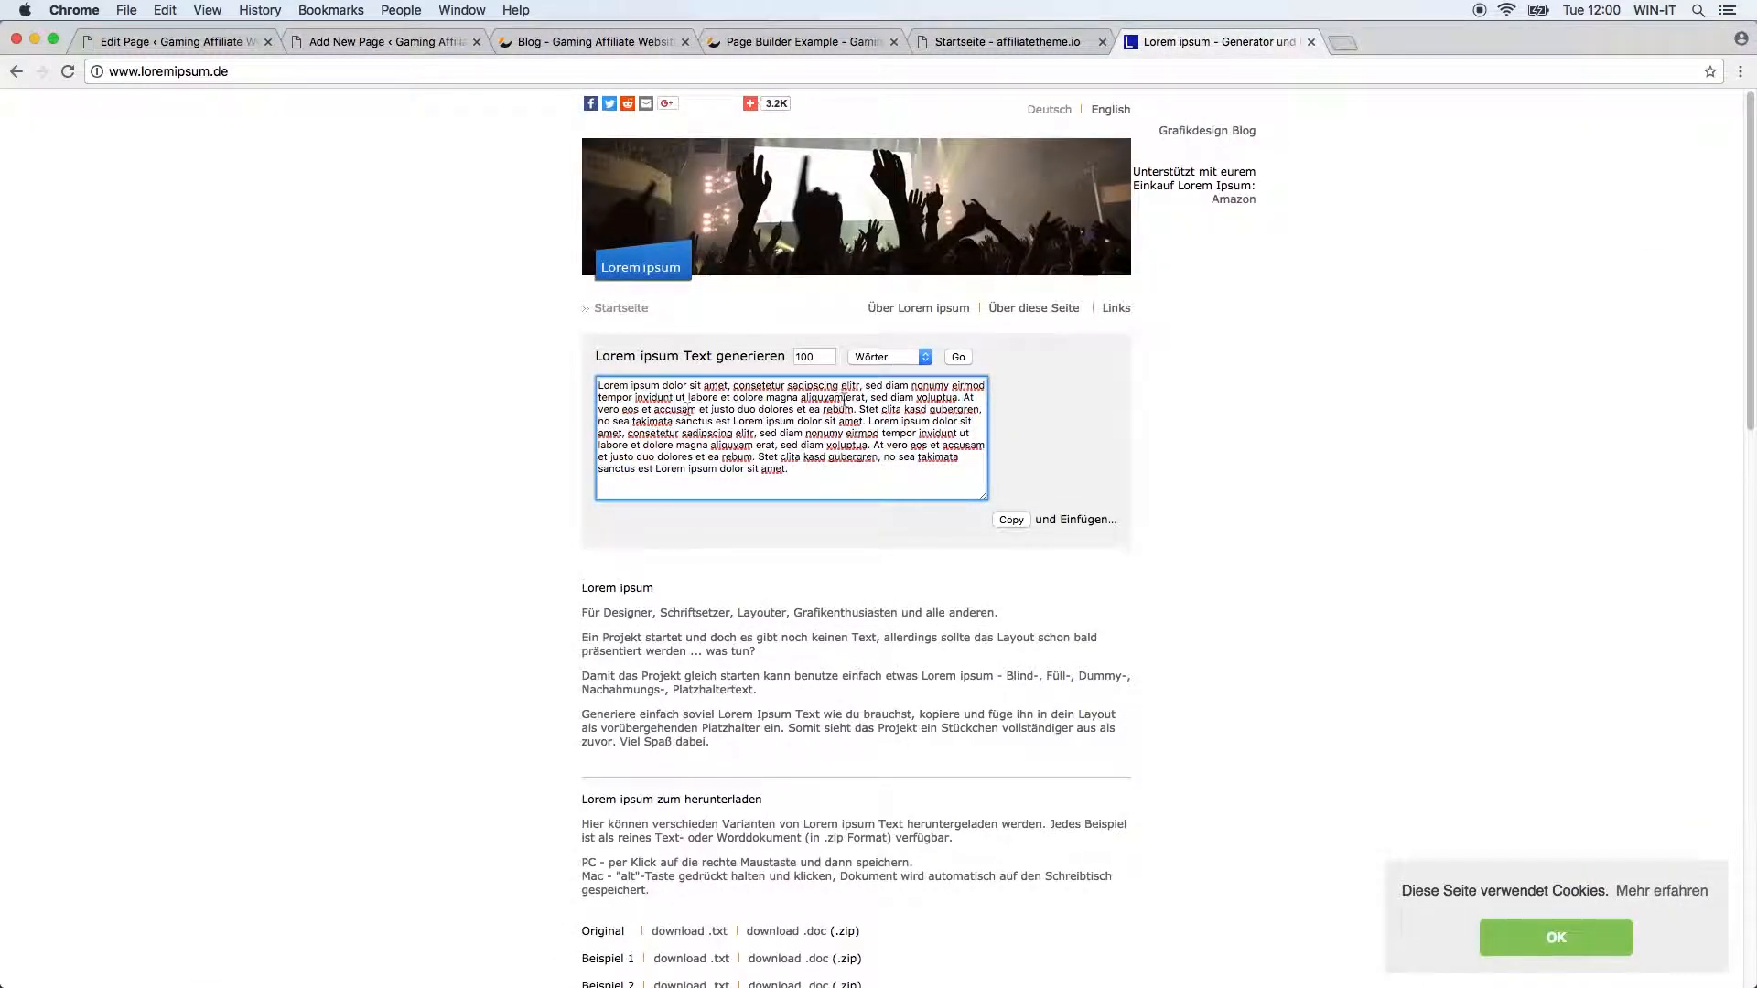
left_click_drag(865, 399, 590, 382)
key("super+c")
left_click(366, 42)
key("super+v")
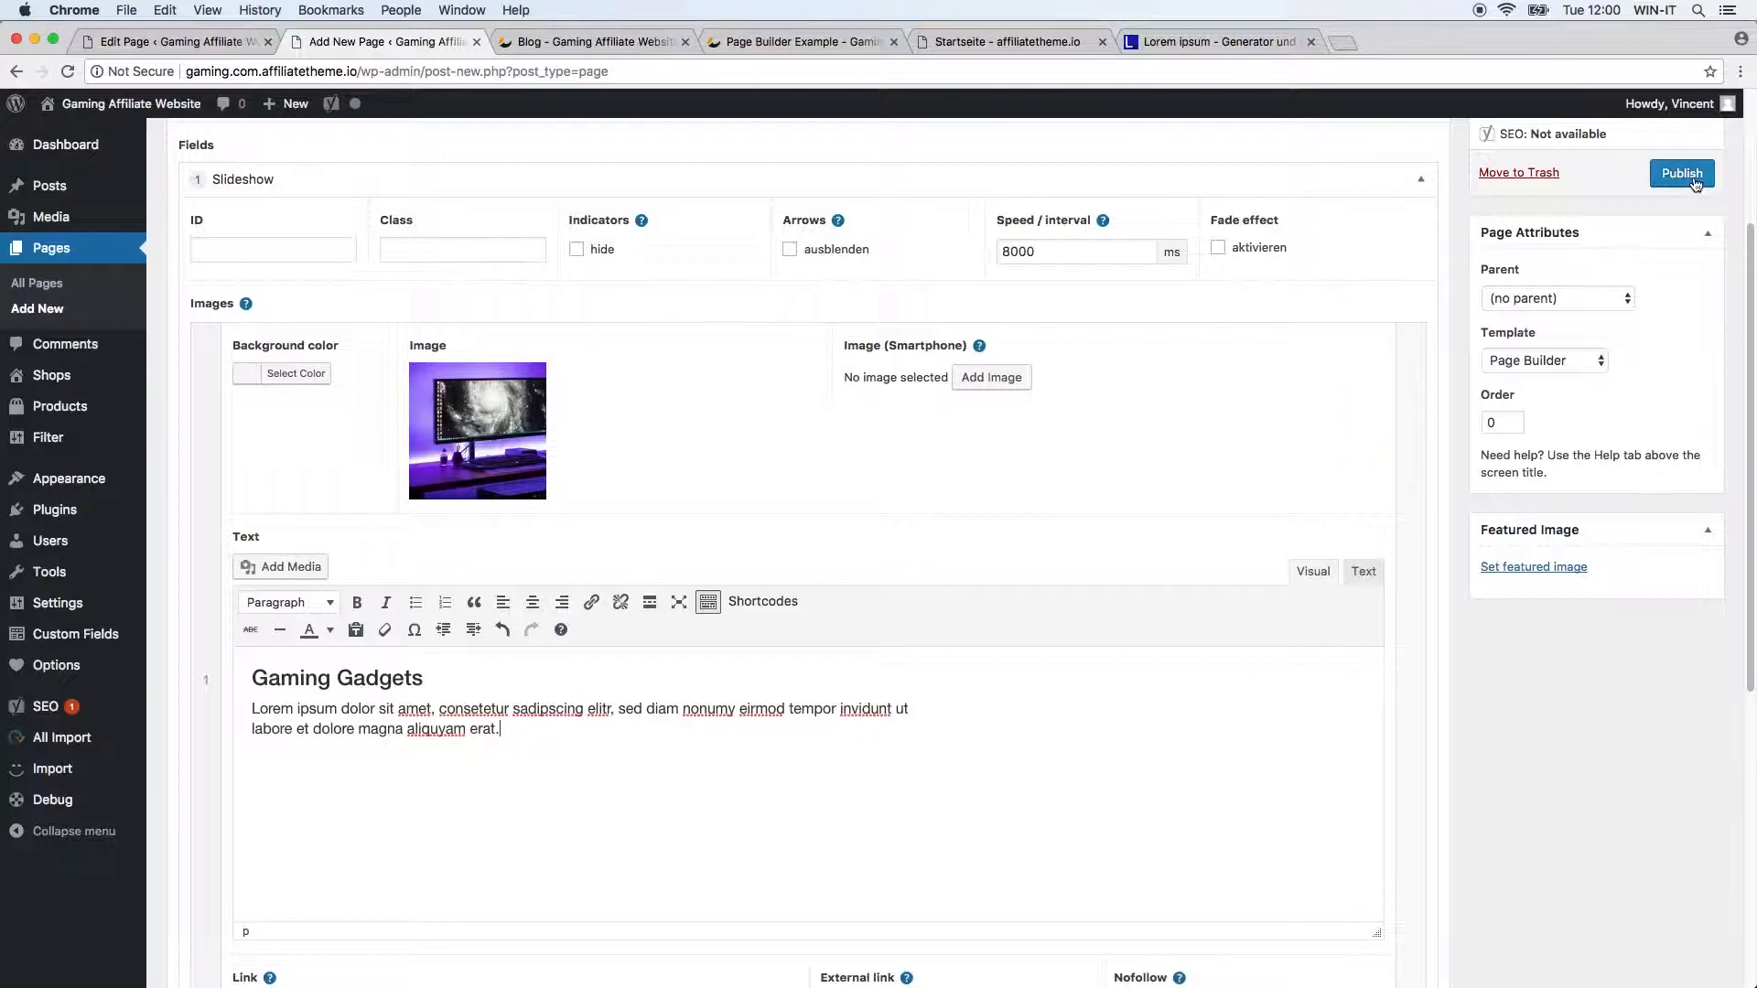
Step: Publish the new page and view it live on the website
scroll(1697, 281, "up", 1)
scroll(1697, 281, "up", 5)
left_click(1682, 424)
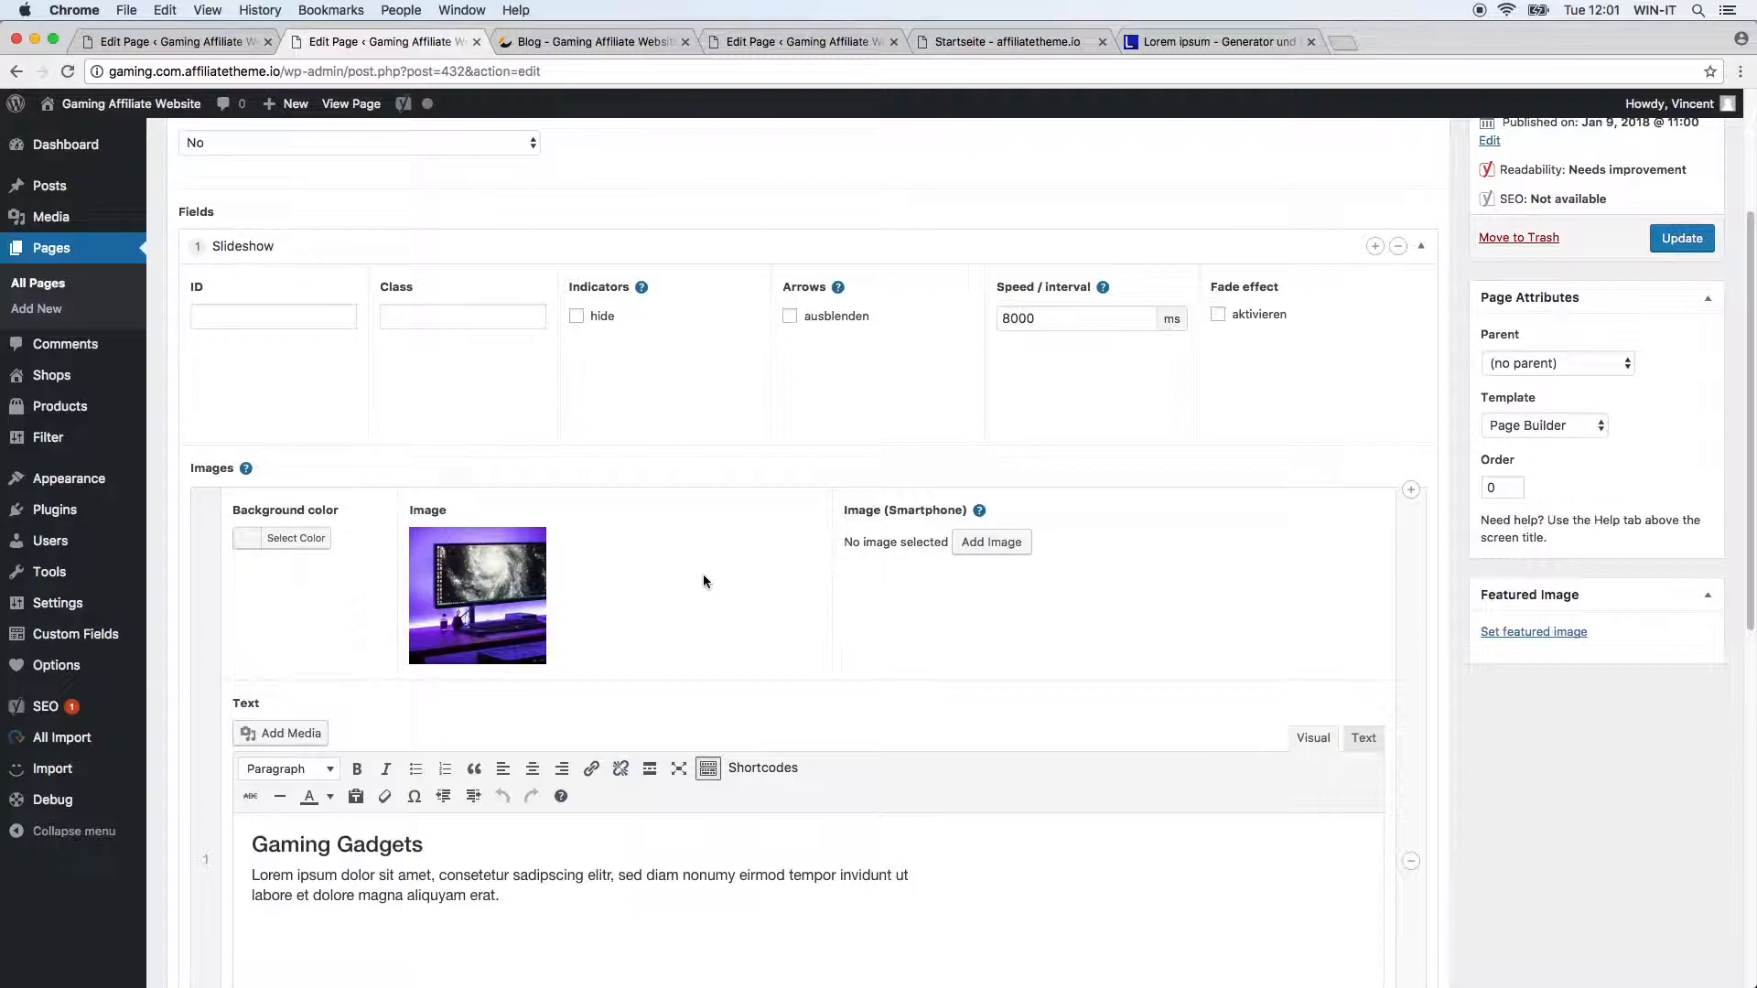
scroll(708, 569, "up", 5)
left_click(360, 107)
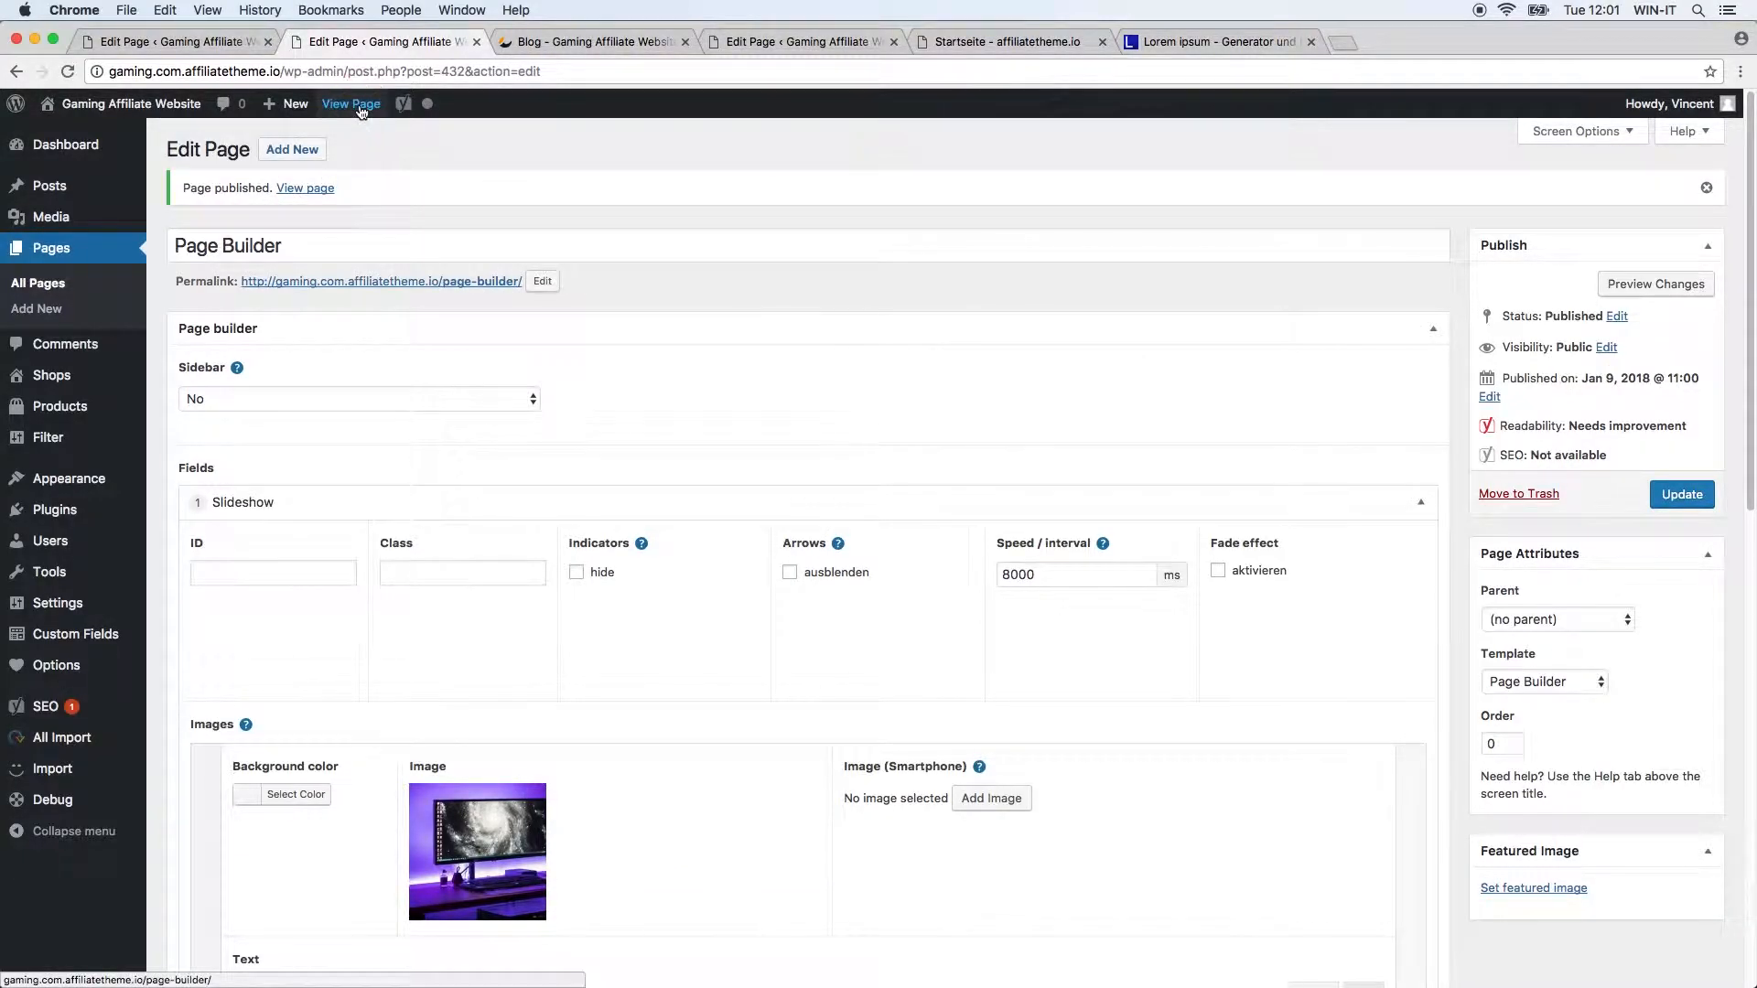
left_click(580, 43)
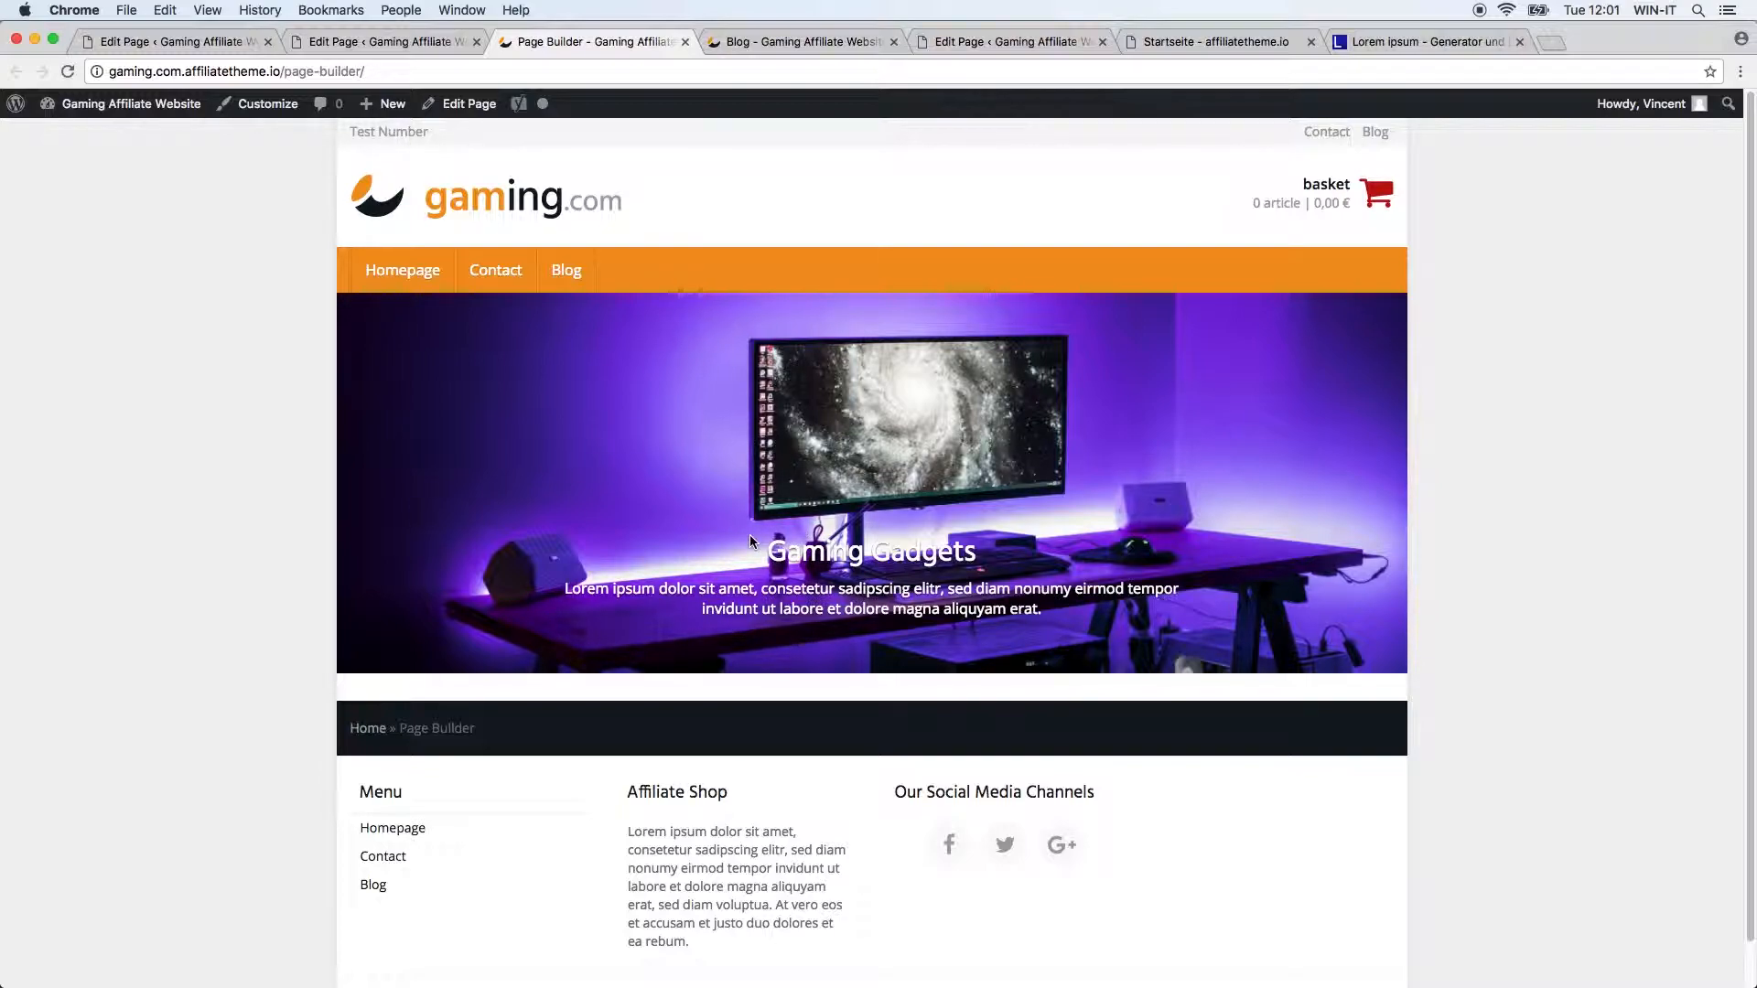
Step: In the slide text's HTML source, add the inline style "font-size: 350%;" to the h1 tag of the Gaming Gadgets heading
left_click(347, 41)
scroll(767, 819, "down", 5)
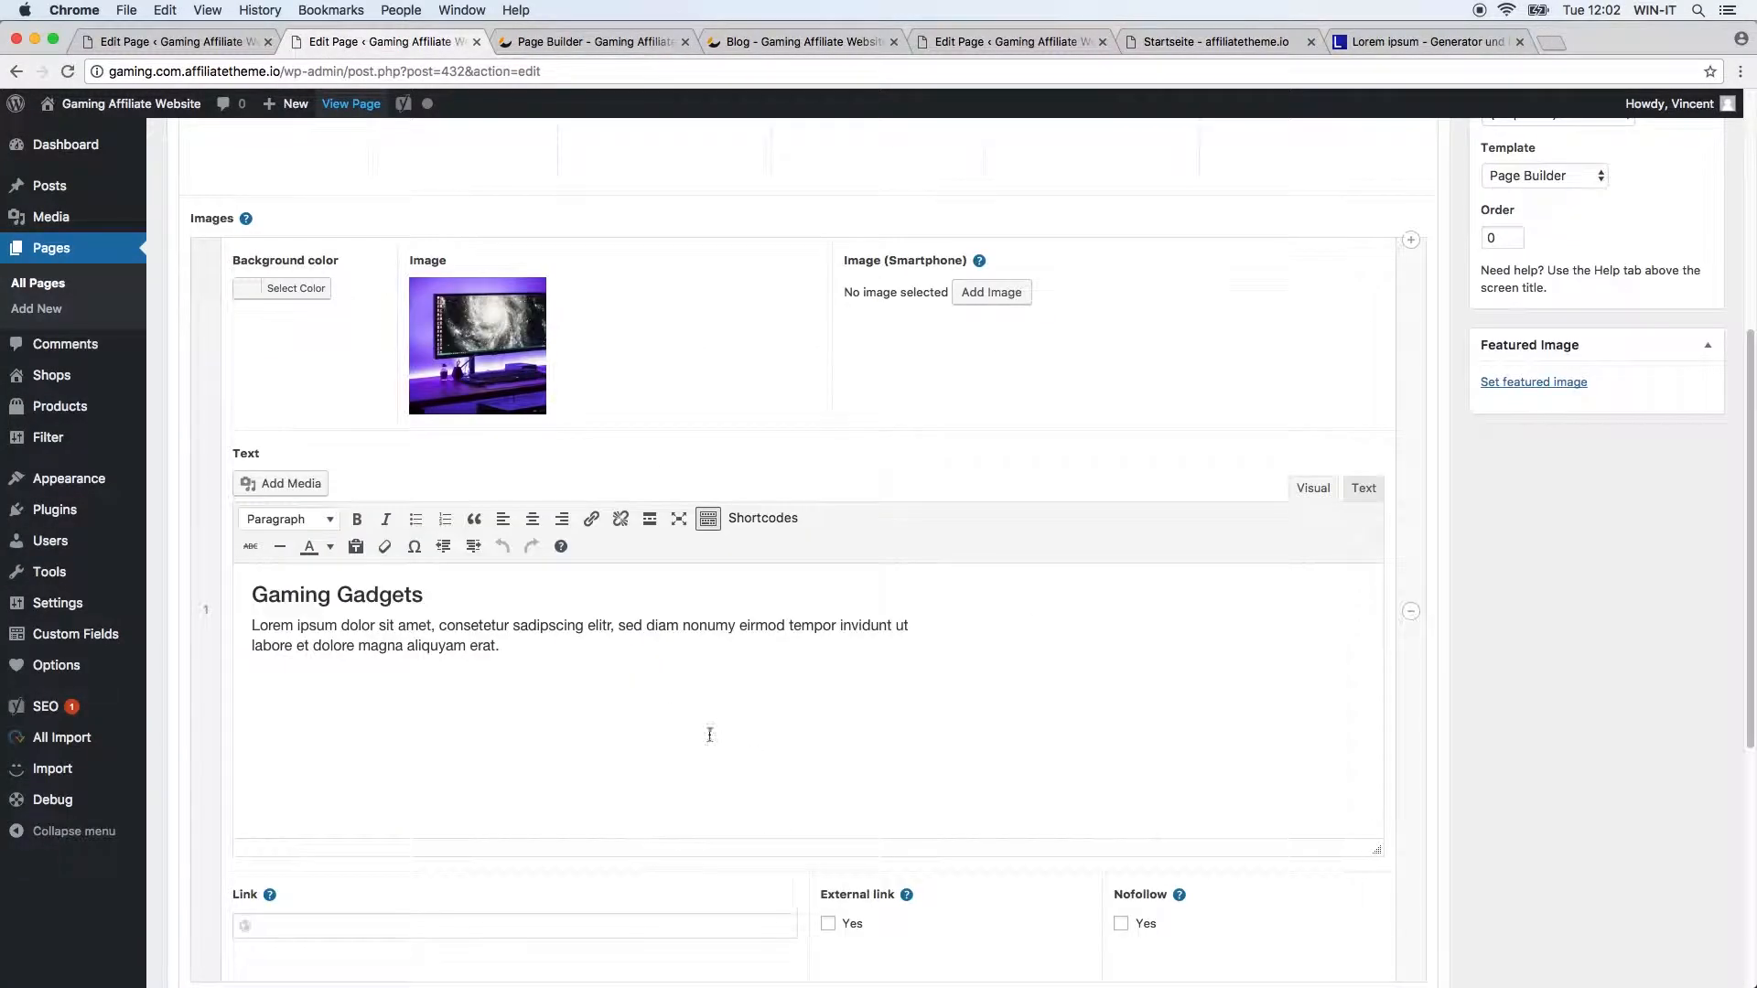
left_click(364, 595)
left_click(451, 647)
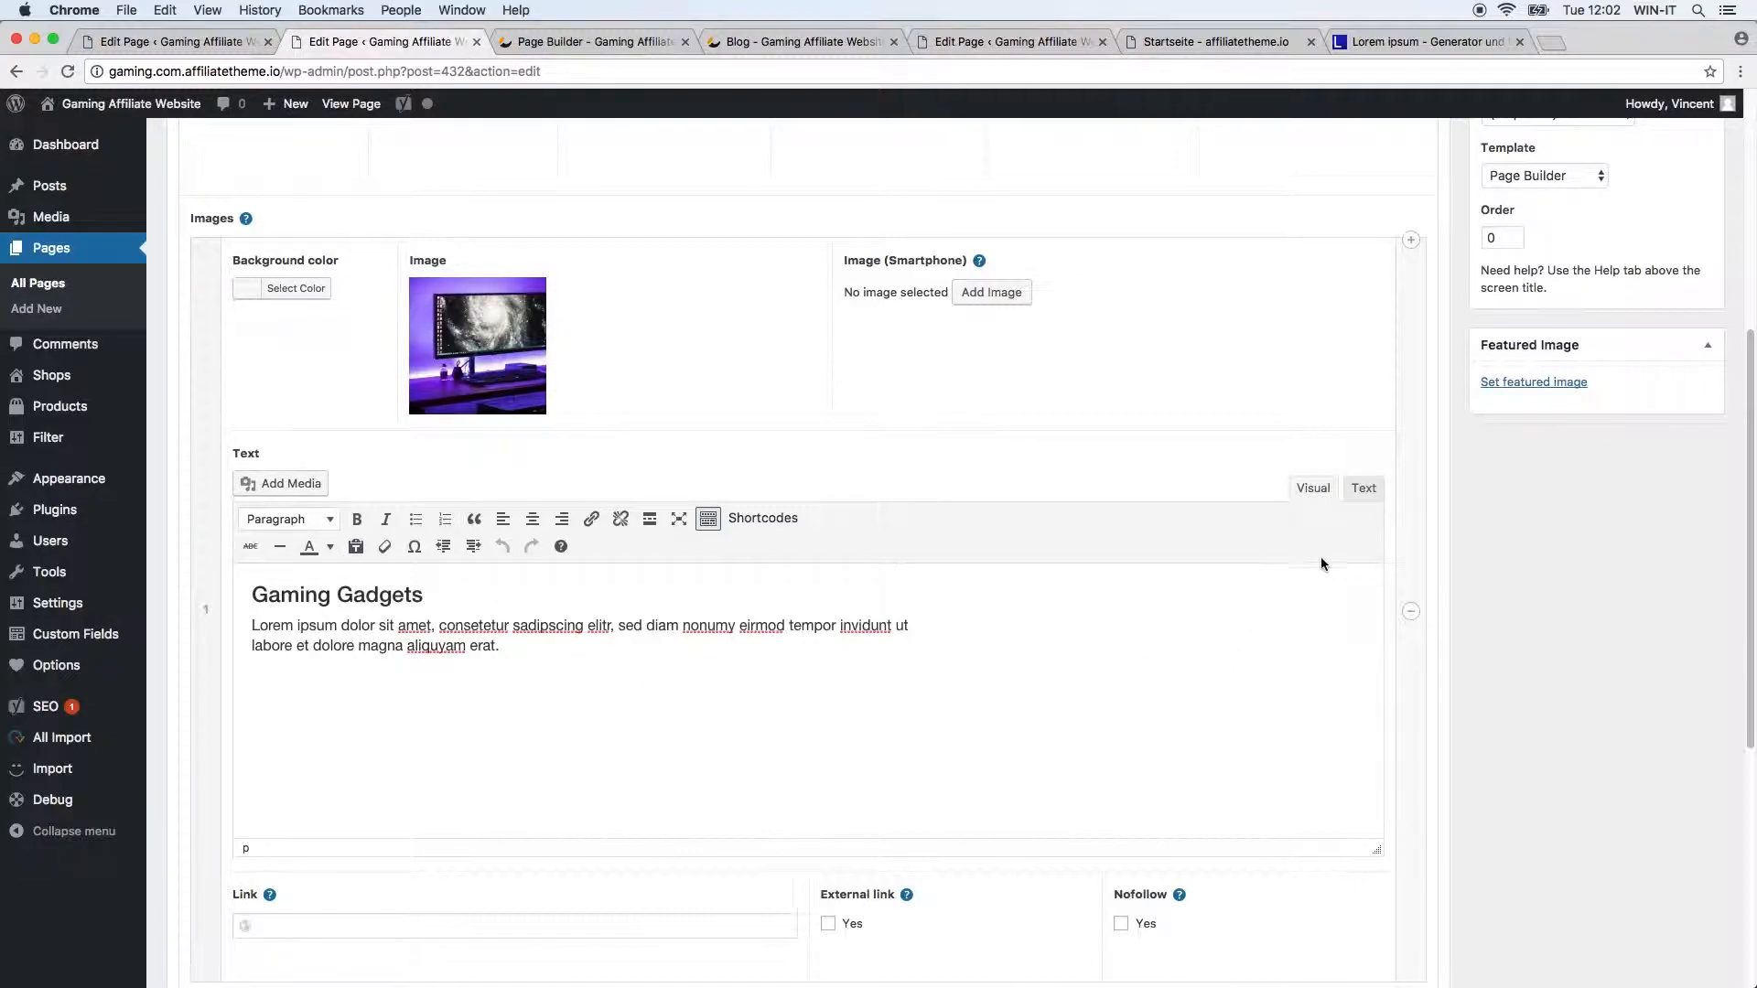
left_click(1362, 491)
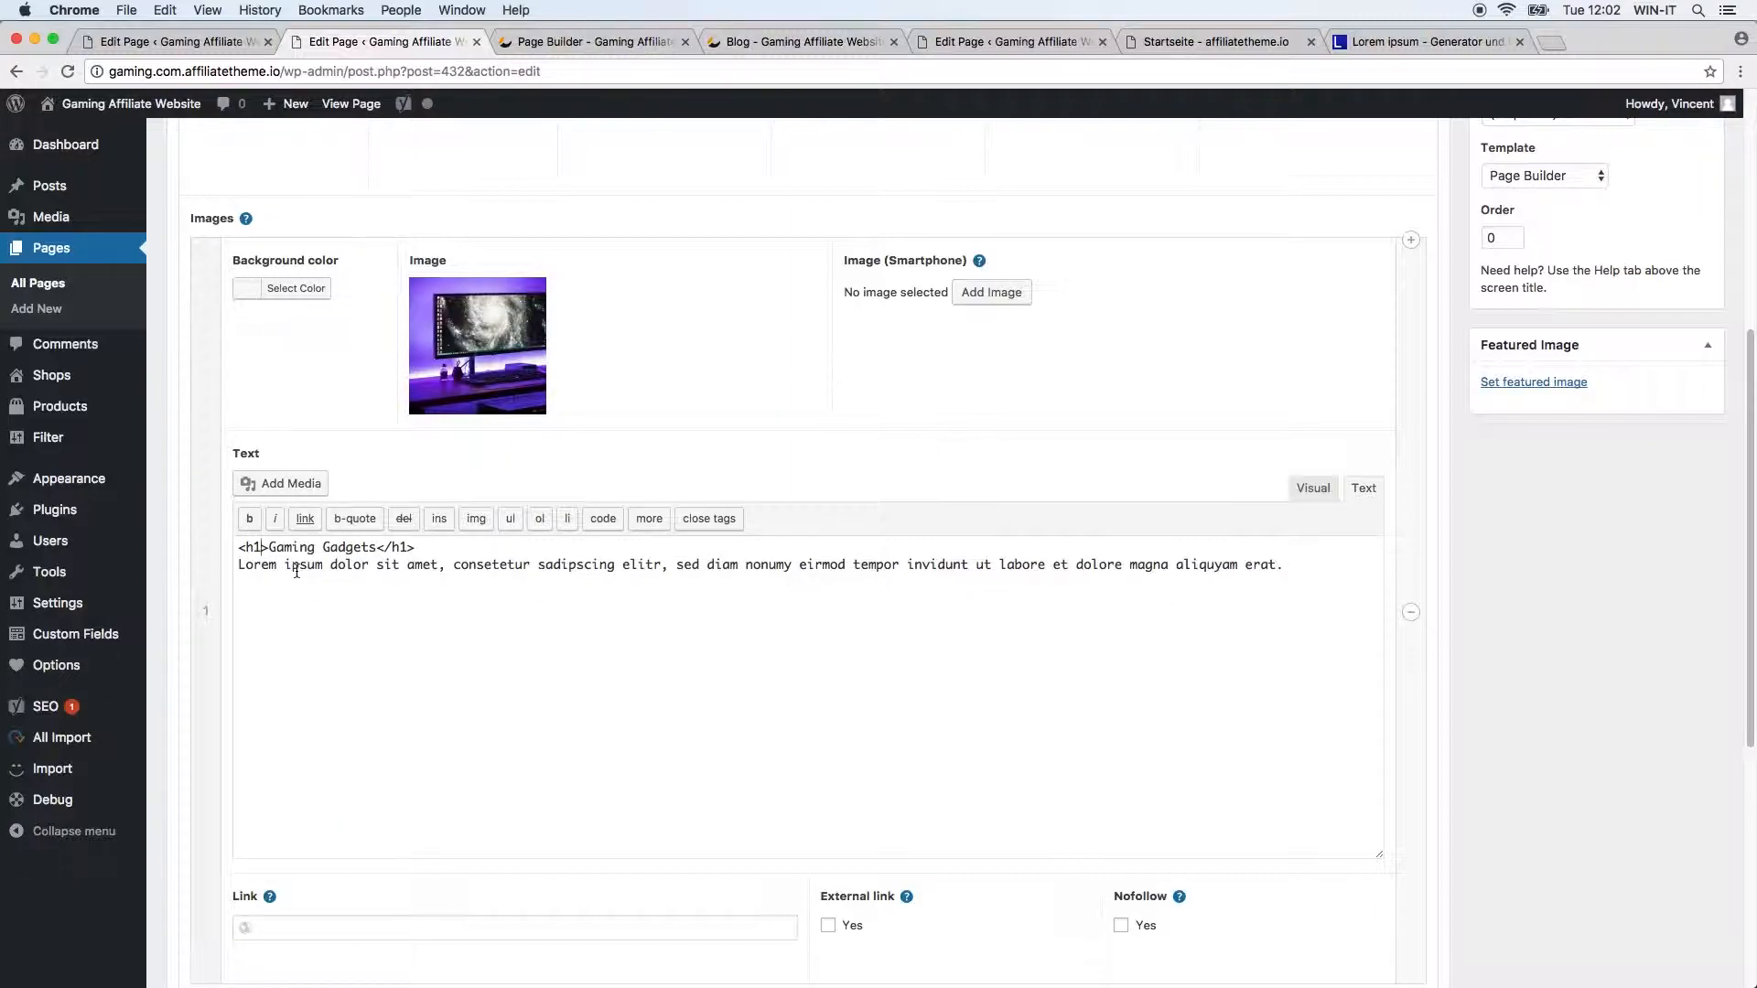
key("super+v")
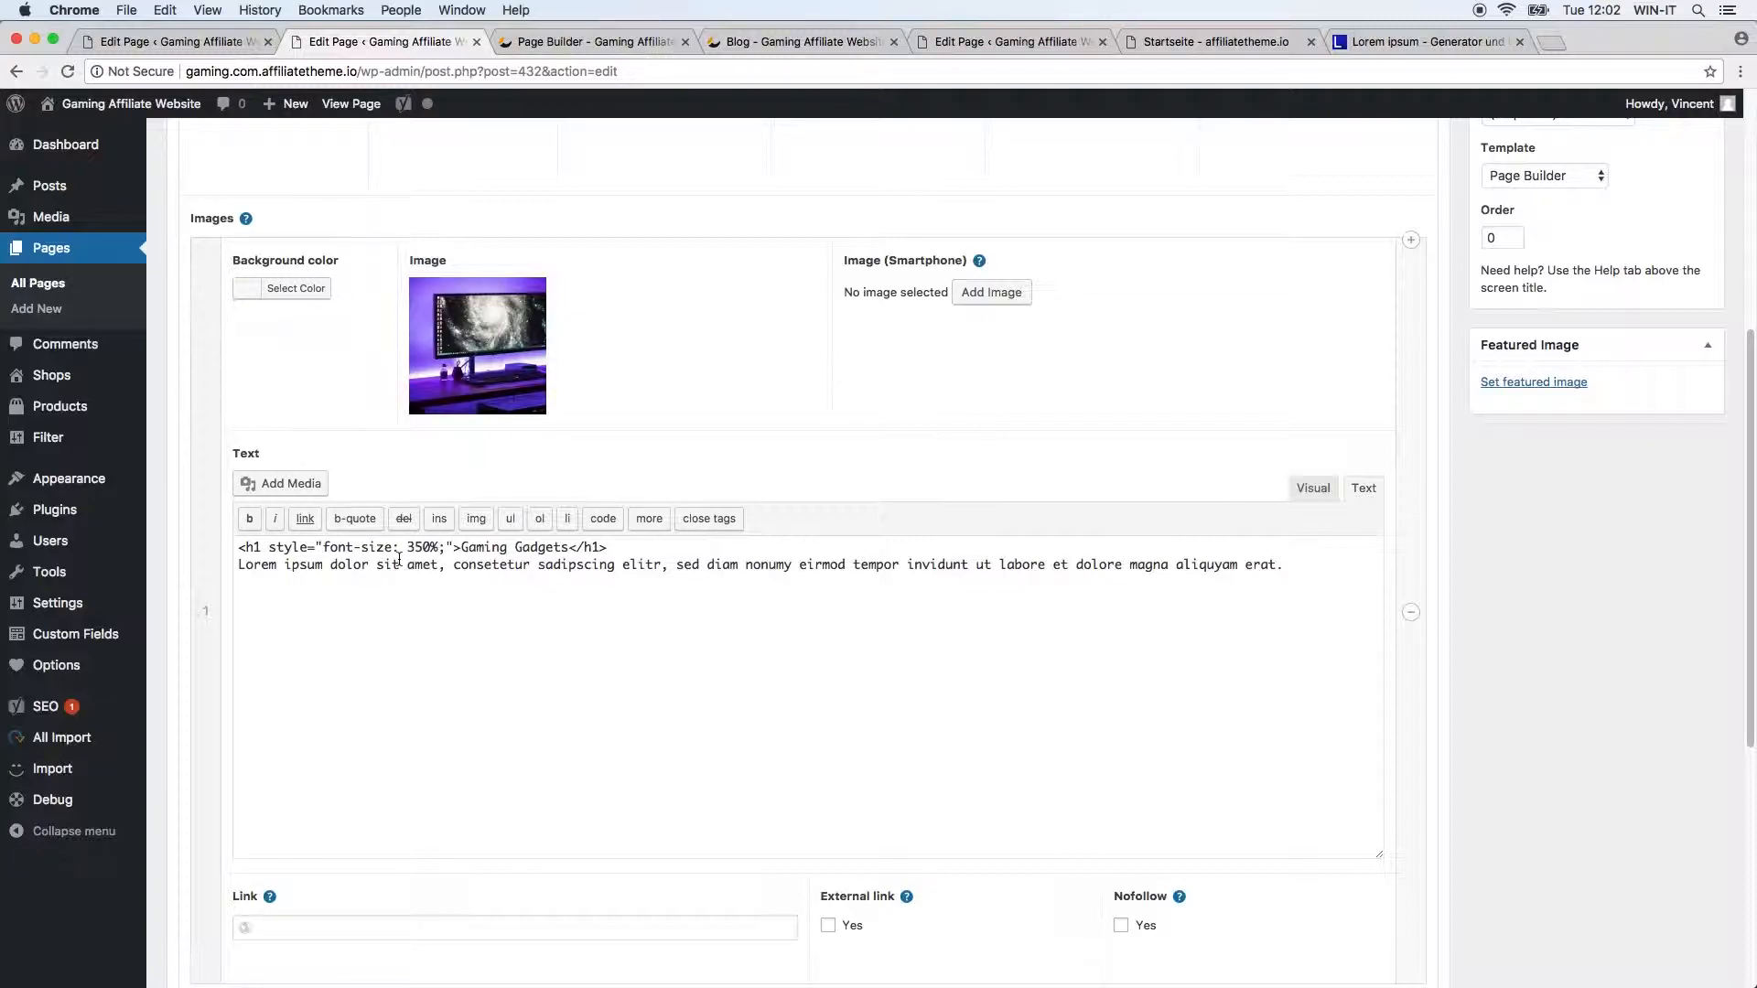
Step: Wrap the lorem ipsum sentence below the heading in opening and closing p tags
left_click(240, 564)
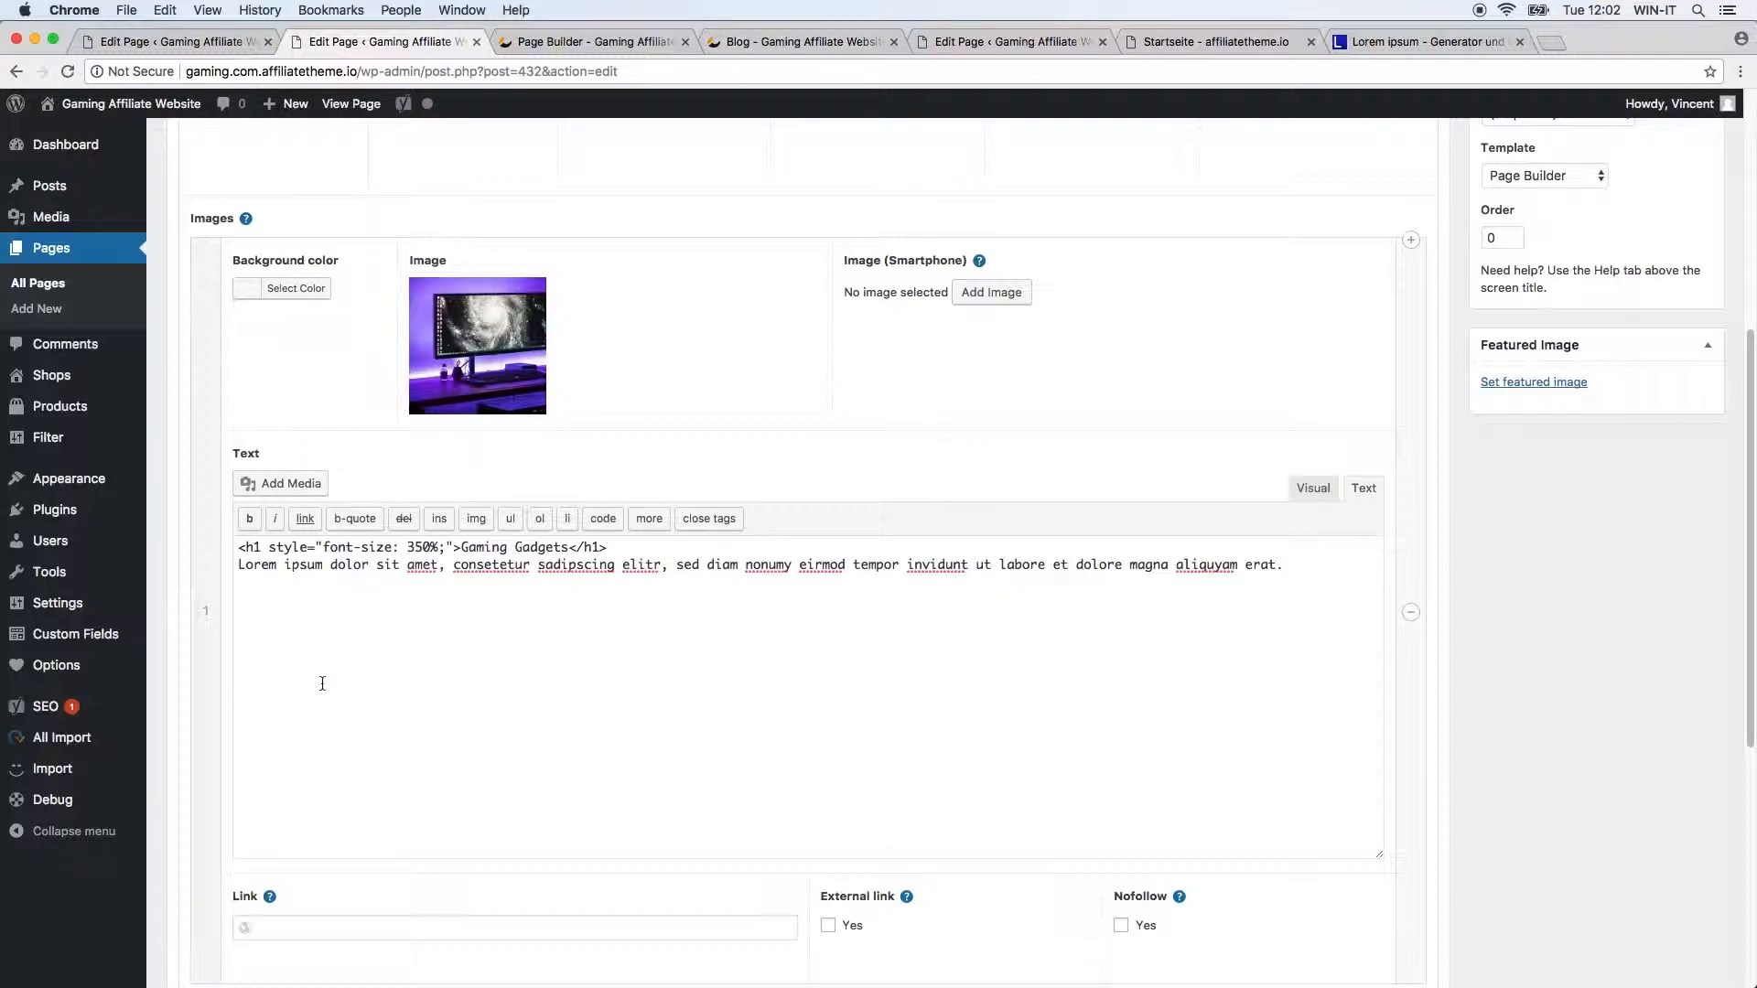
type("<p>")
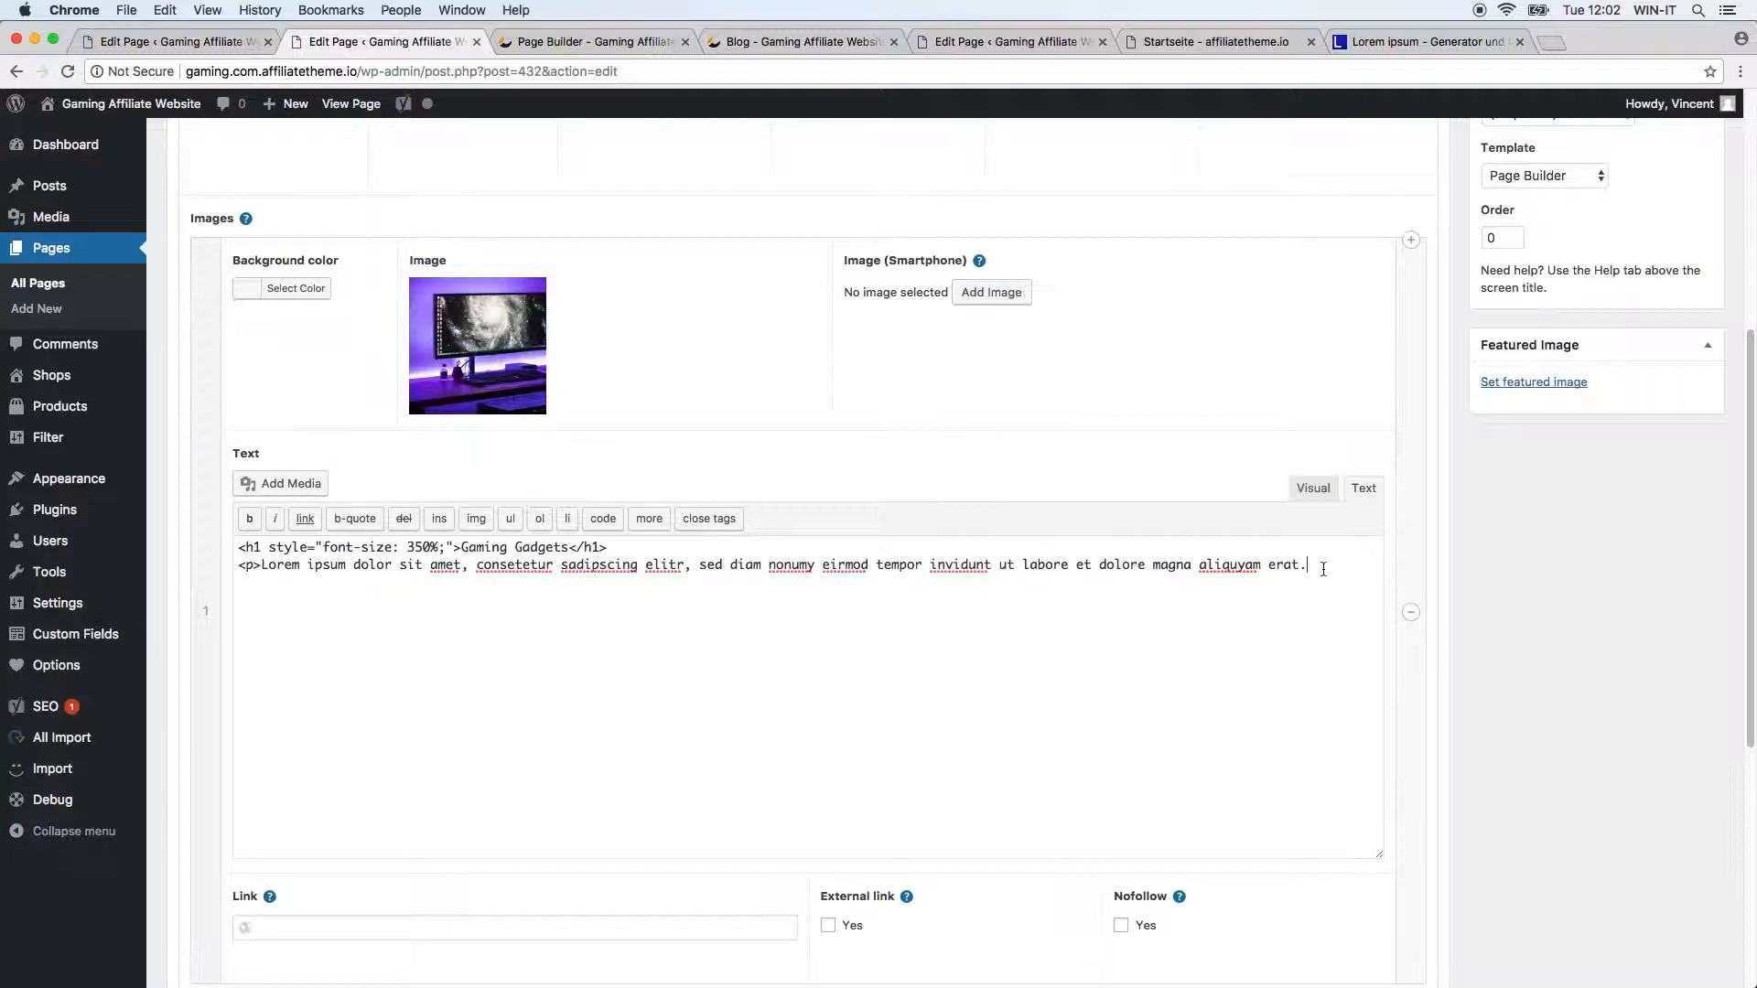
type("/p>")
Step: Add the inline style "font-size: 150%;" to the lorem ipsum paragraph's opening p tag
right_click(255, 564)
left_click(622, 43)
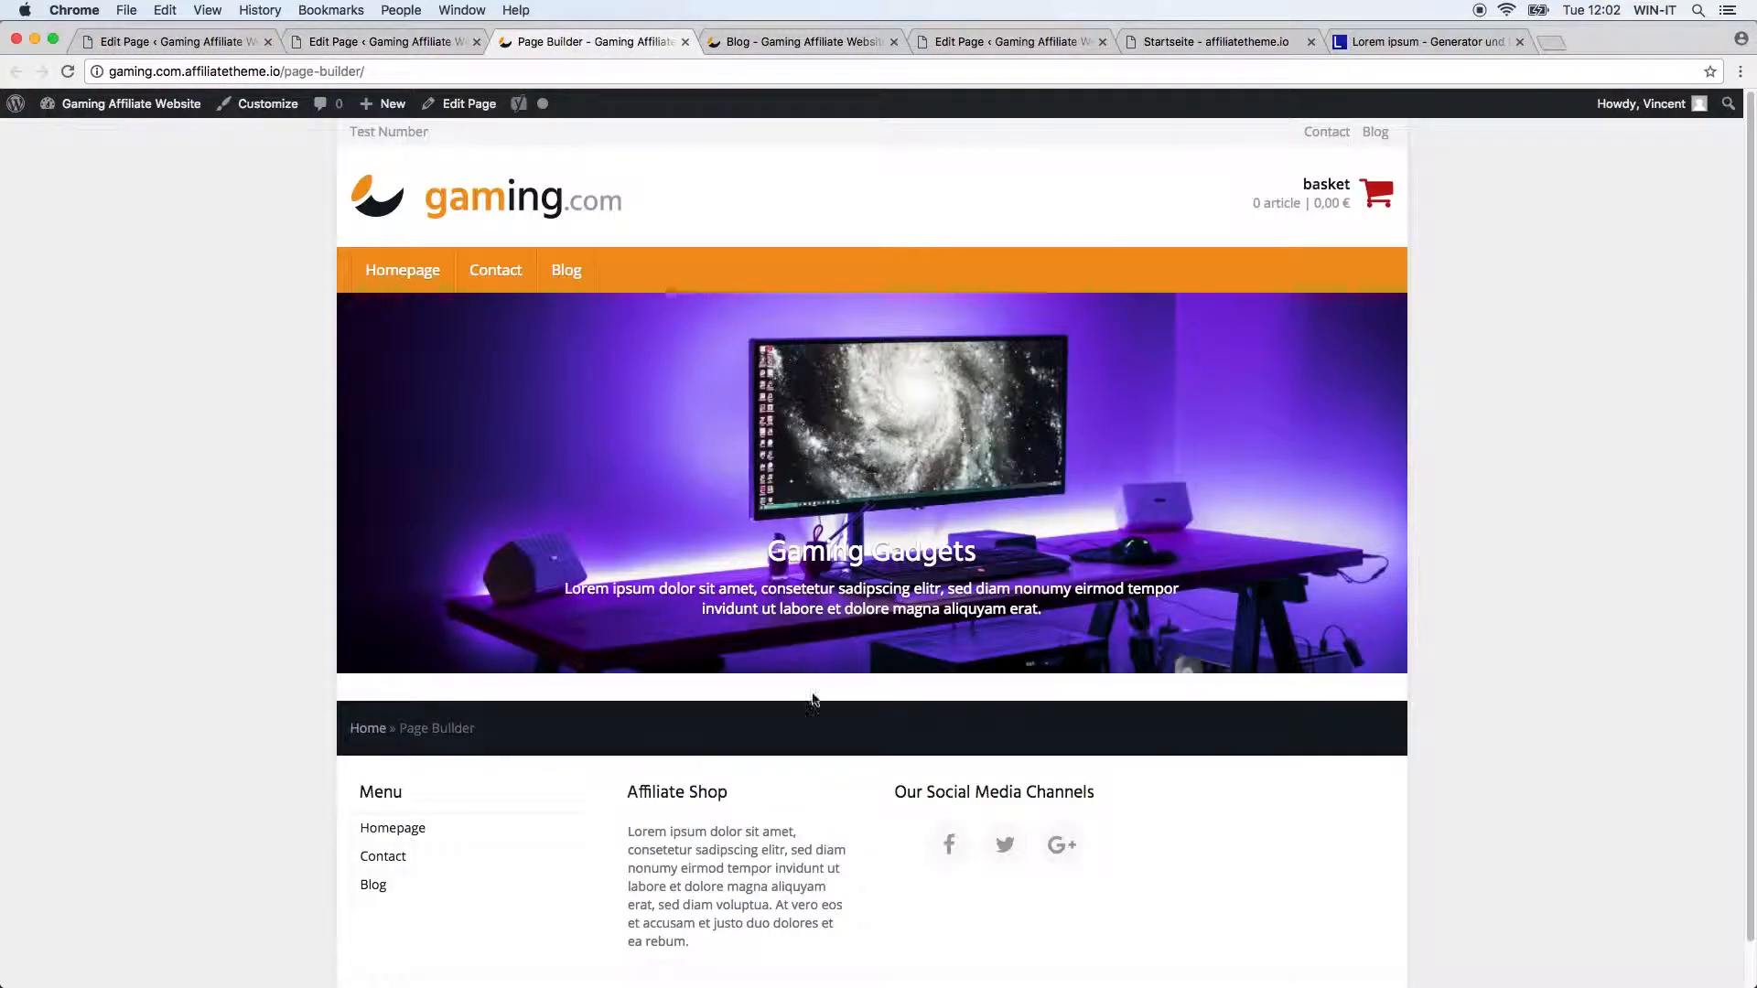
left_click(310, 39)
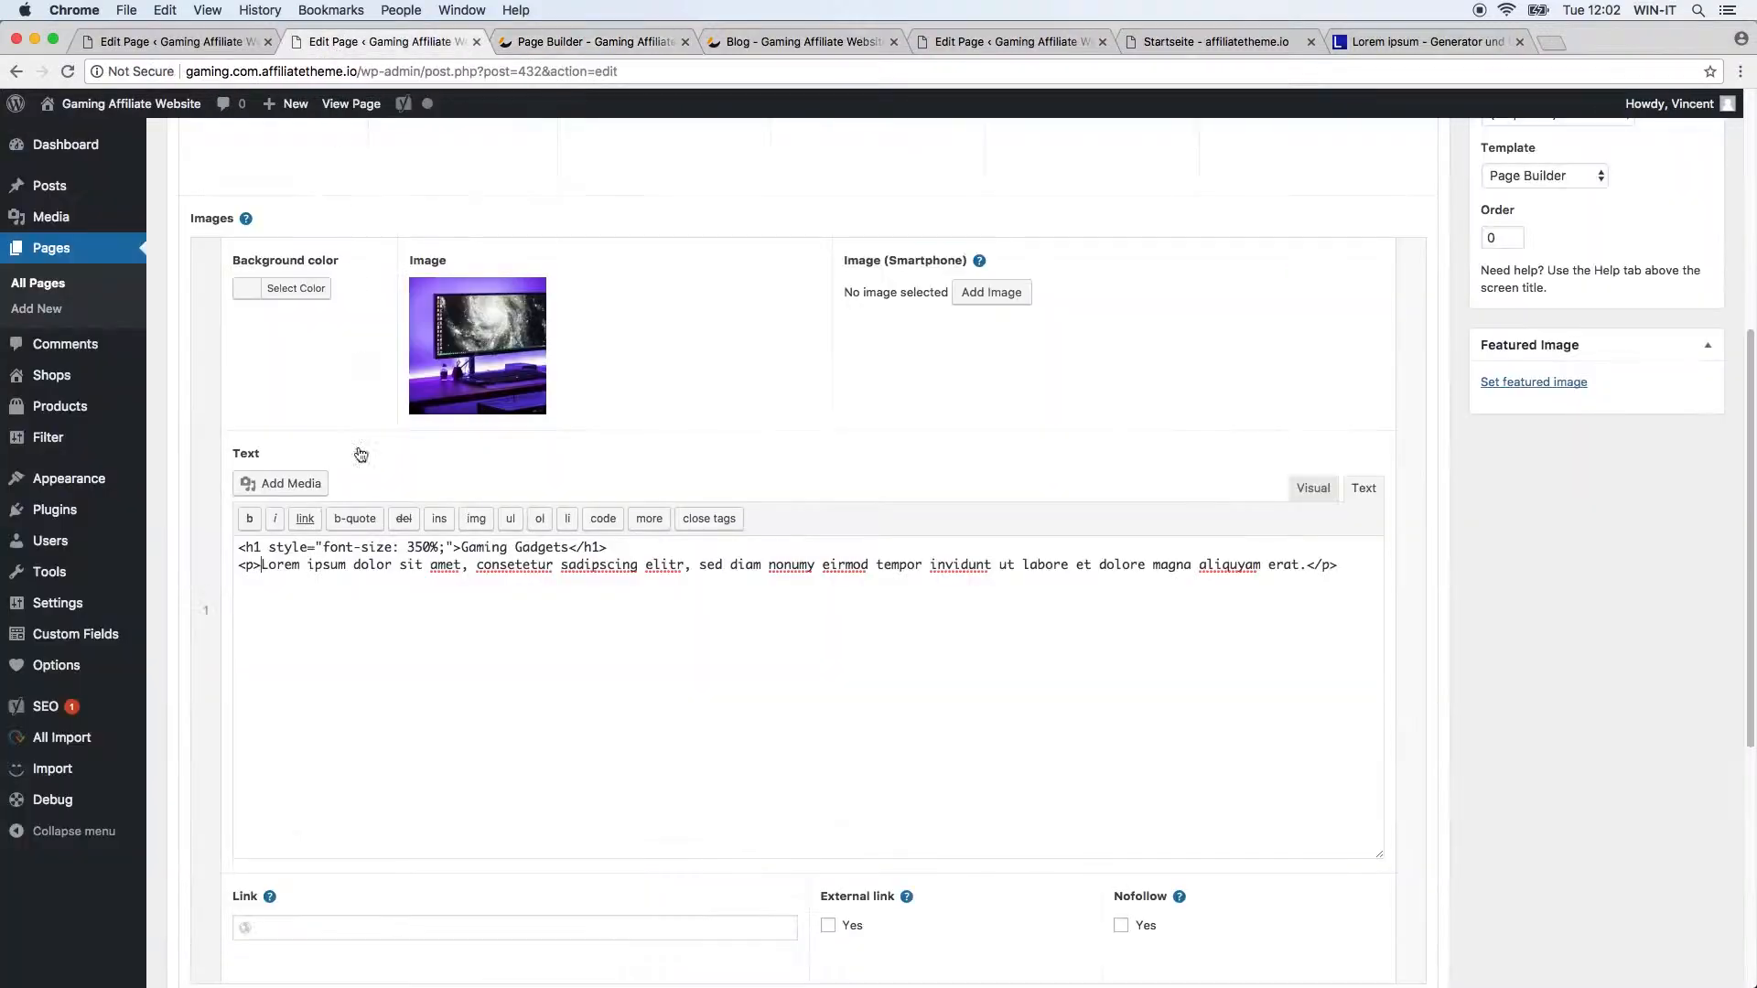
left_click(255, 564)
key("super+v")
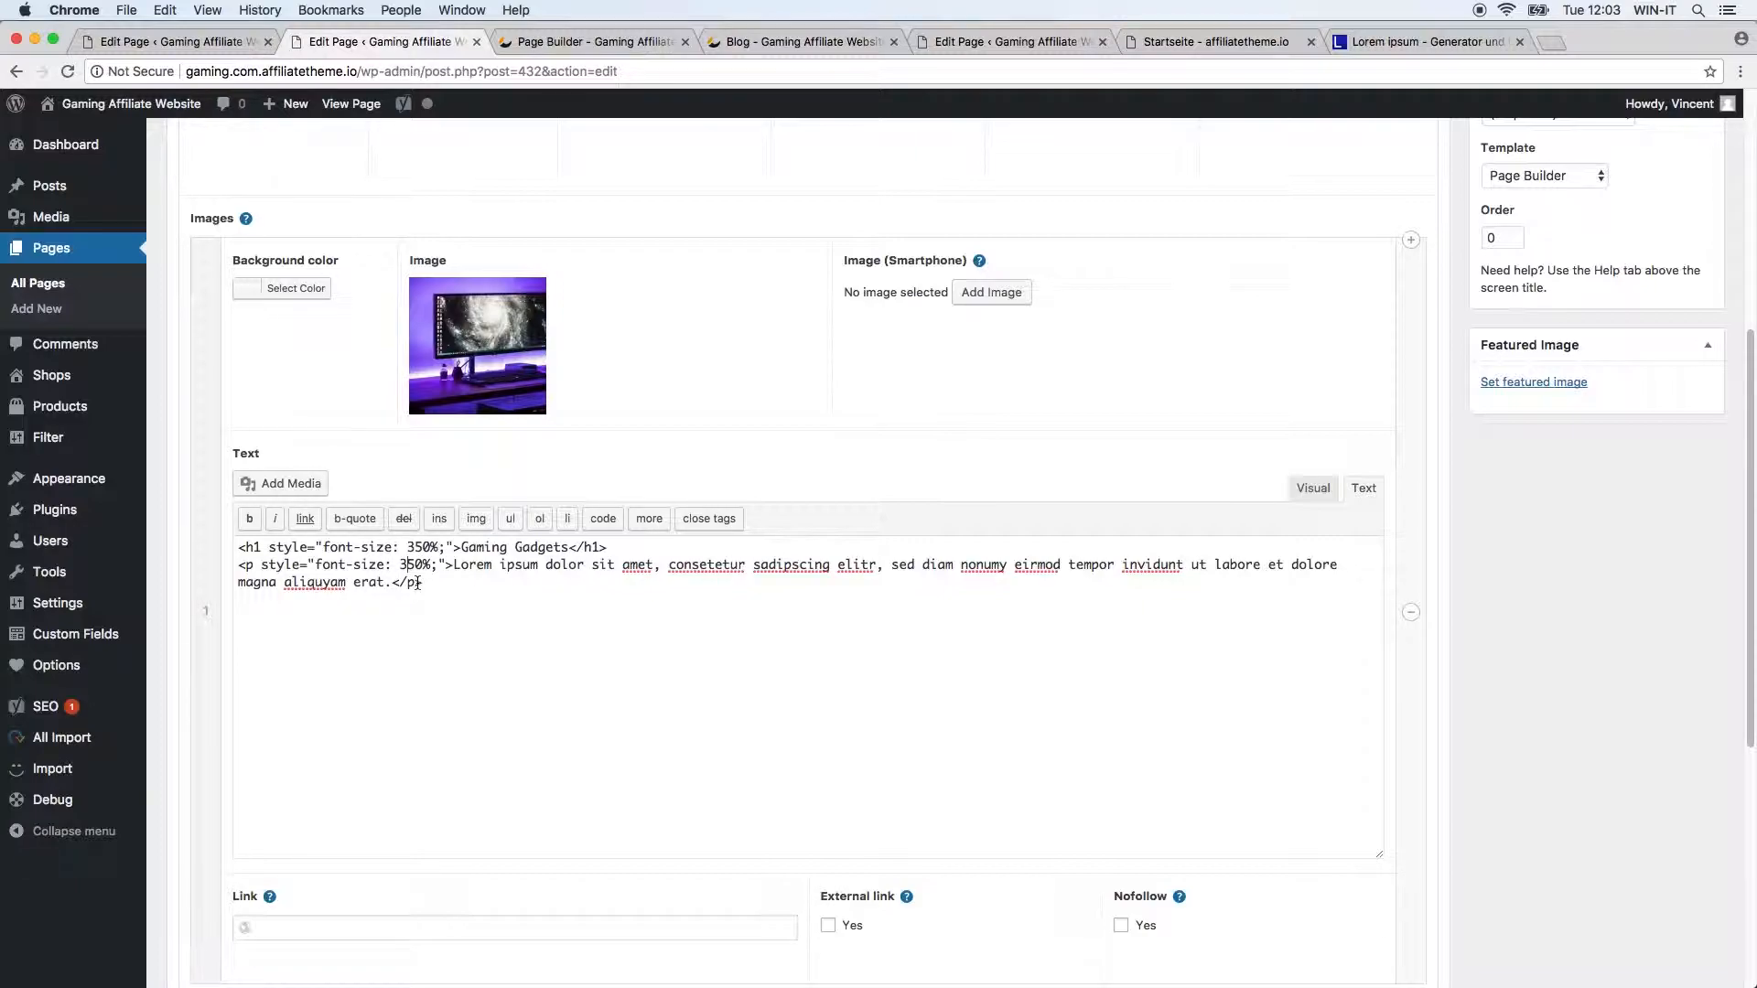
key("BackSpace")
Step: Update the page and reload its live version to check the slideshow's text sizes
scroll(1562, 832, "up", 6)
left_click(1682, 494)
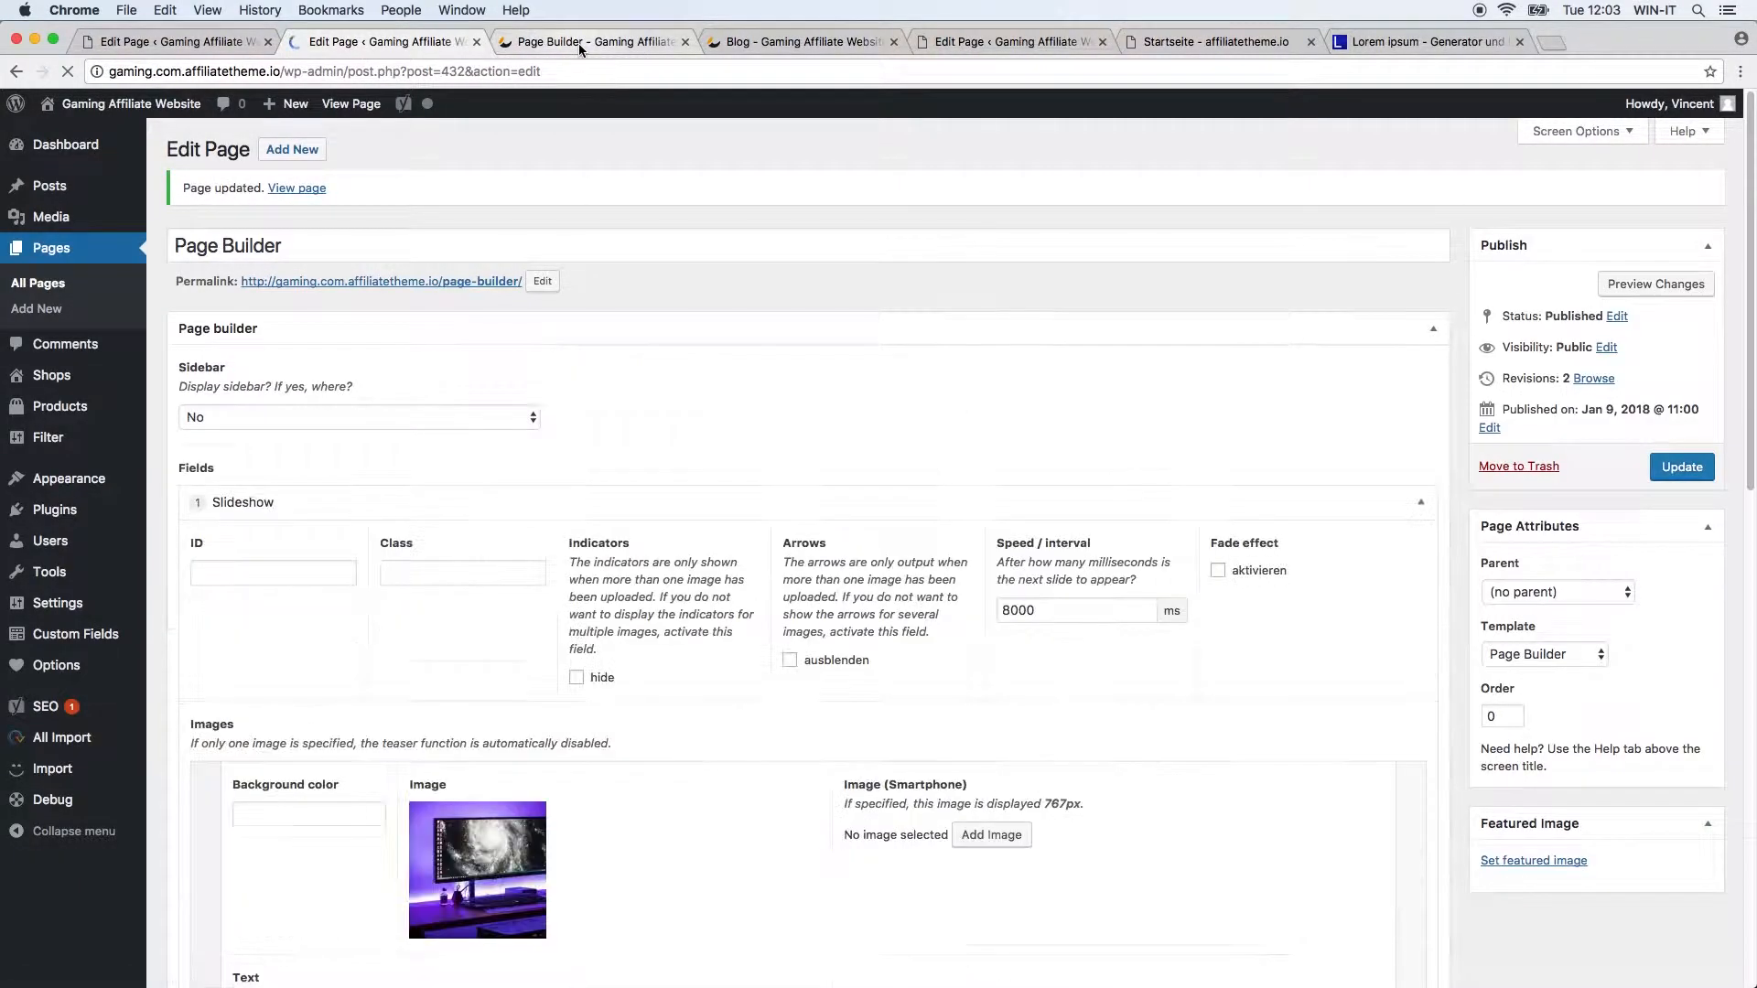
left_click(578, 42)
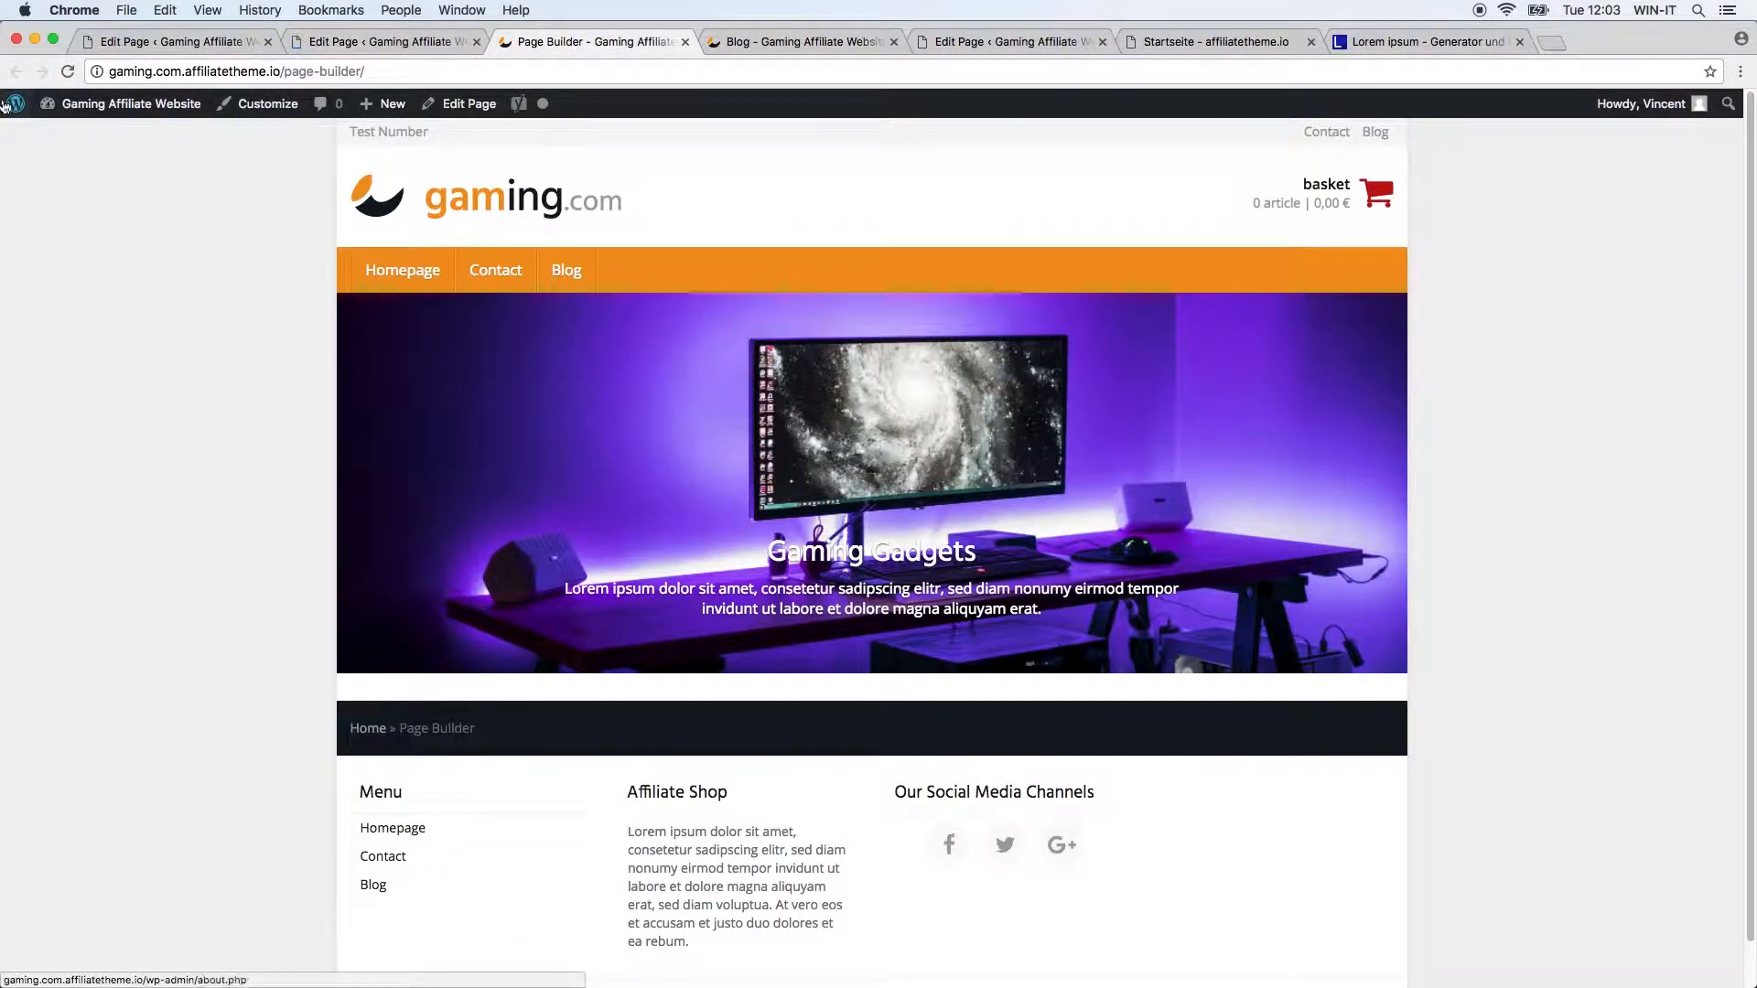
left_click(67, 71)
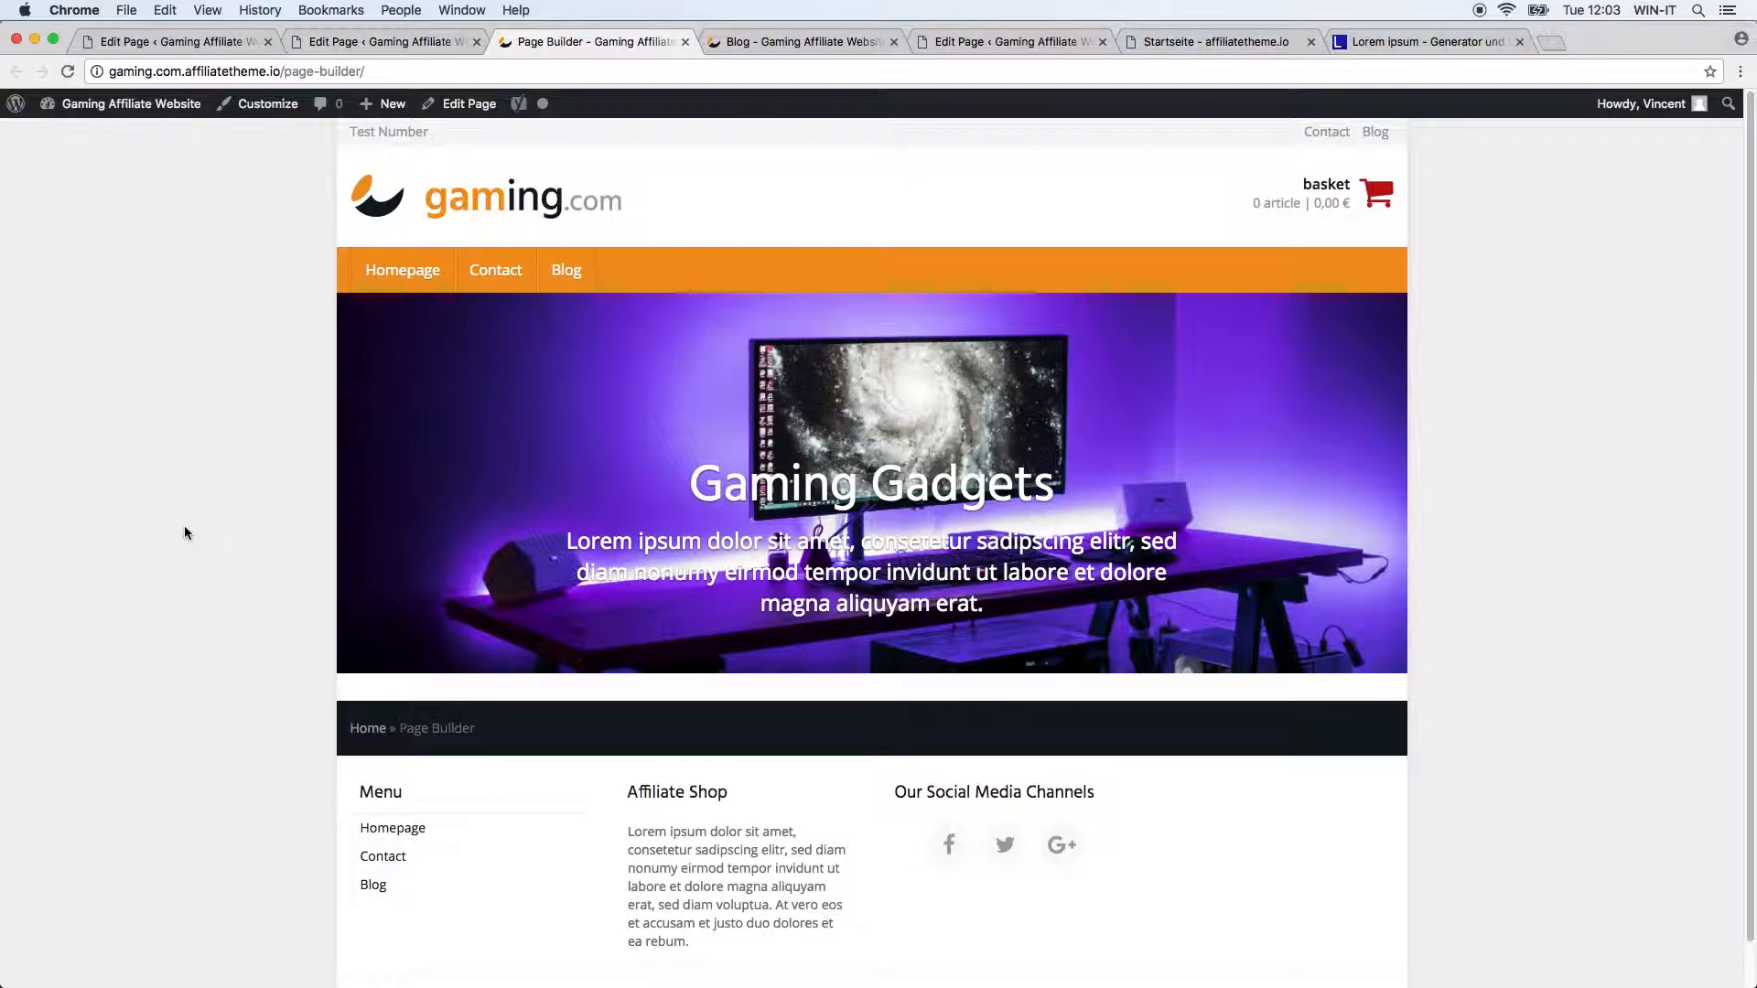
Step: Add a Filter (new) field below the slideshow in the page's layout
left_click(321, 42)
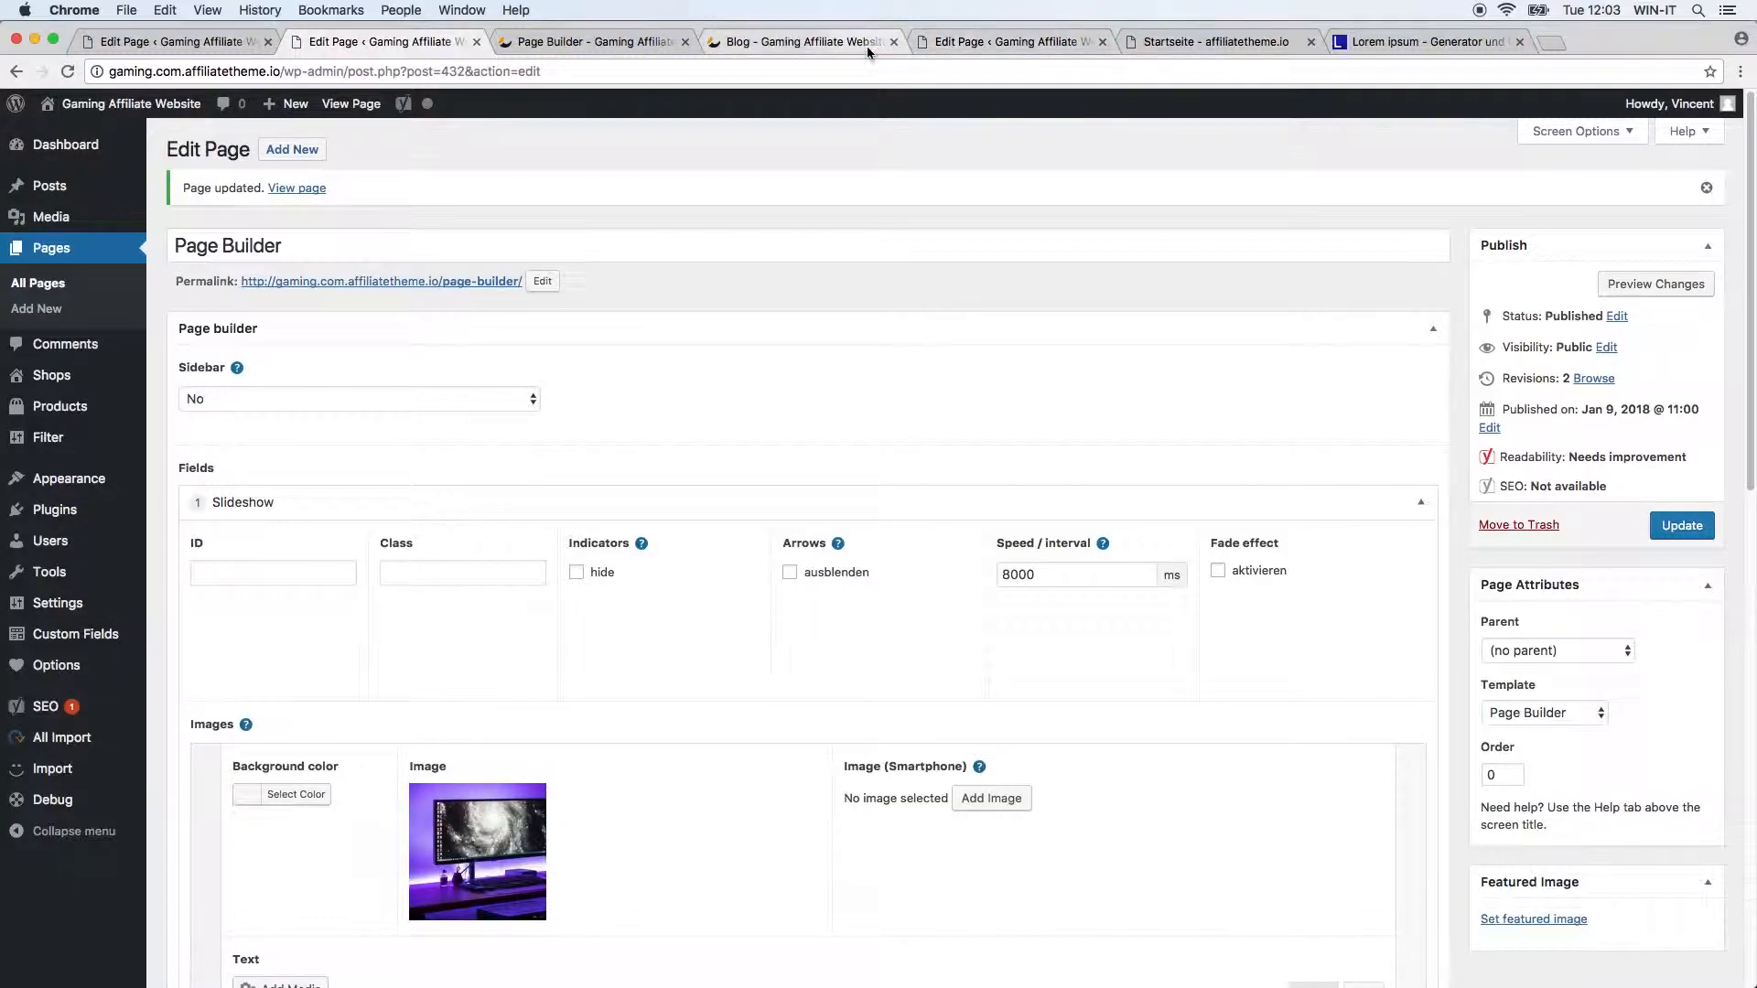
scroll(768, 744, "down", 8)
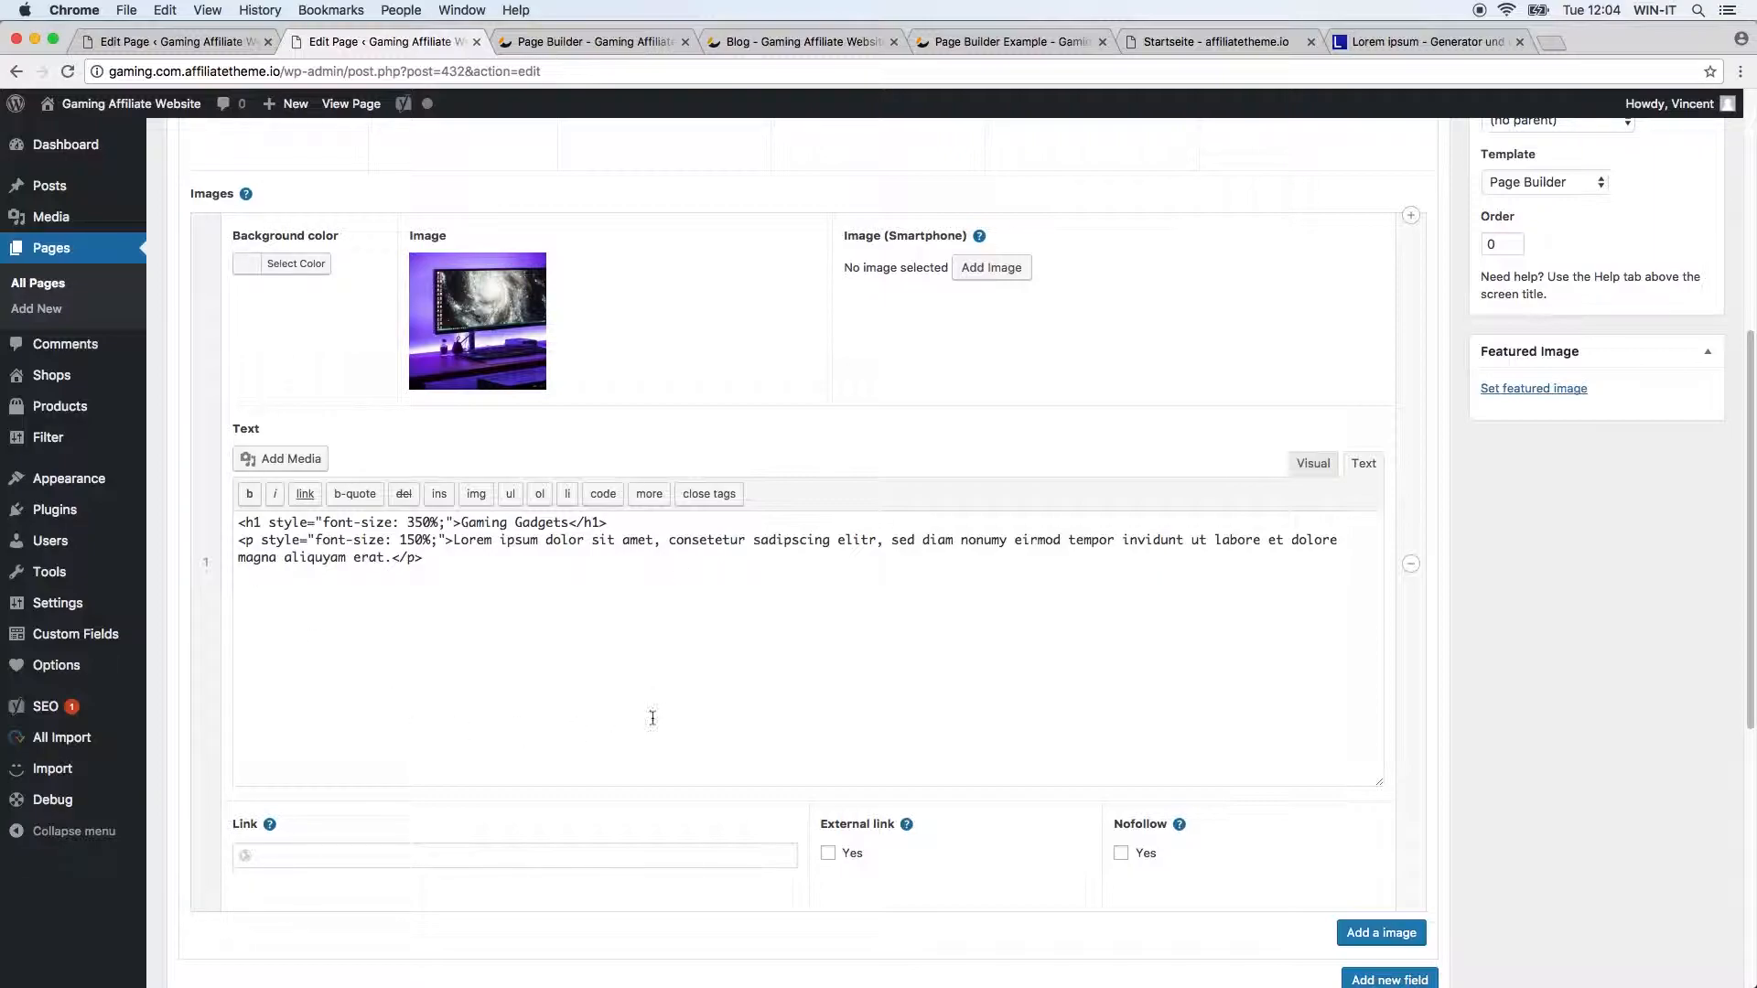
scroll(659, 737, "down", 6)
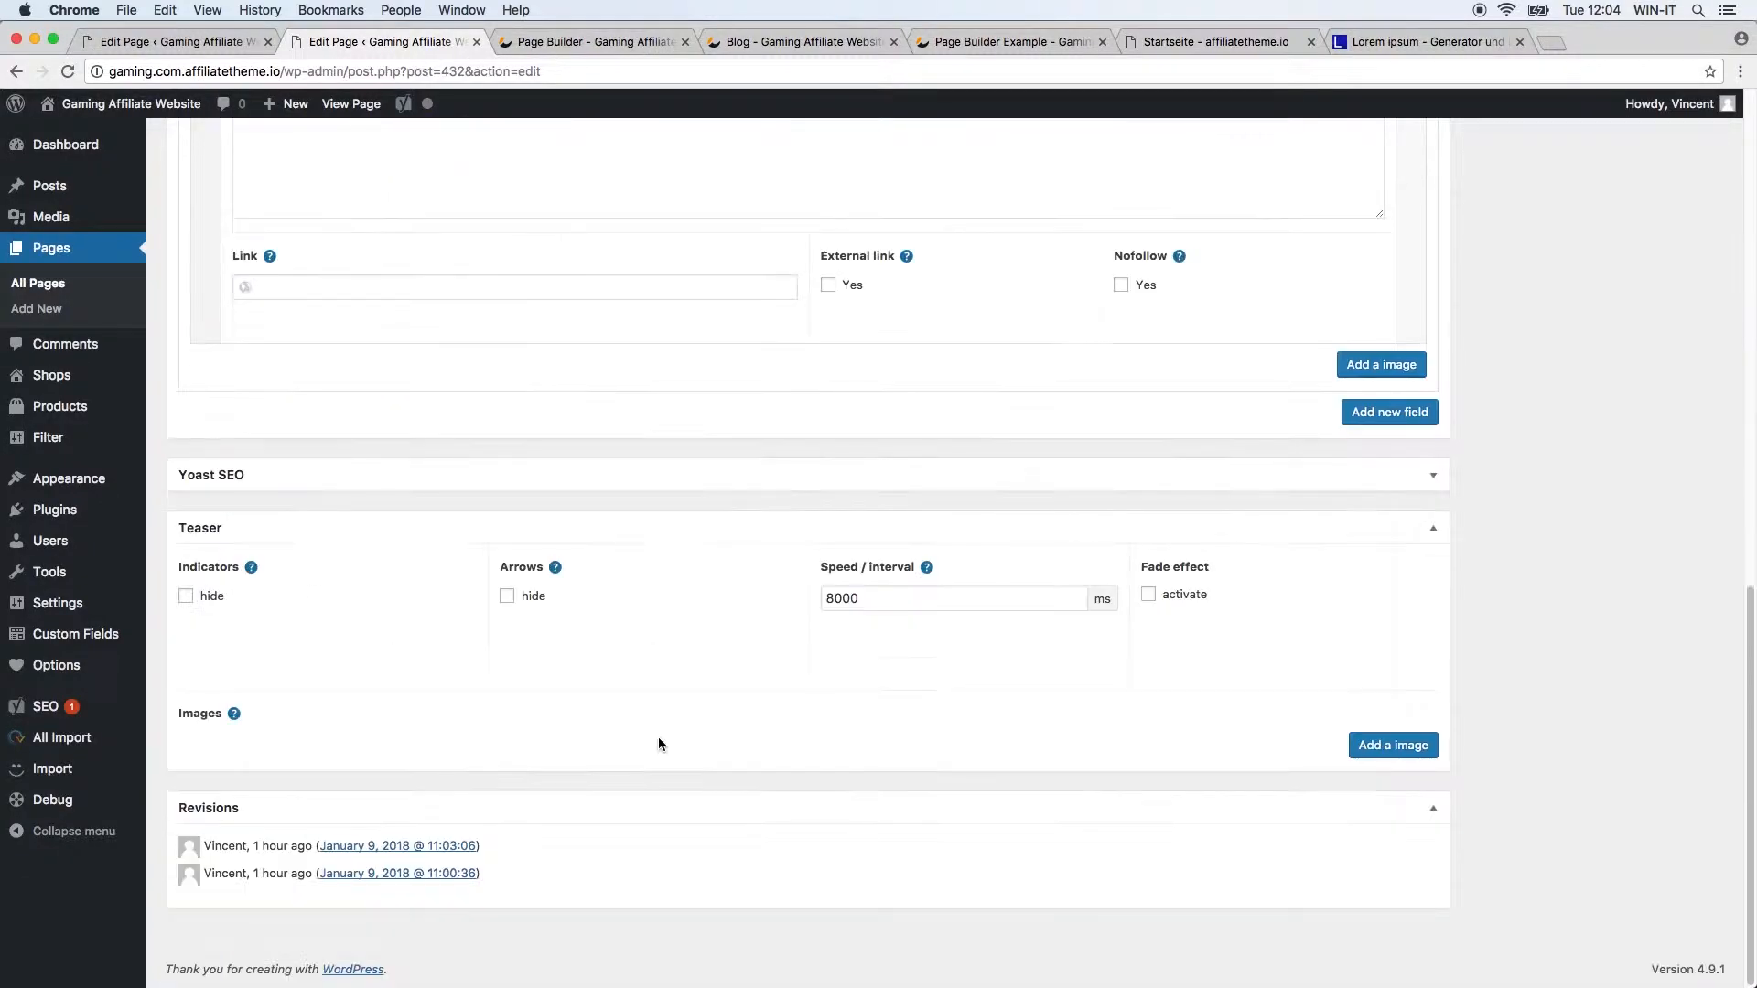
scroll(659, 737, "up", 3)
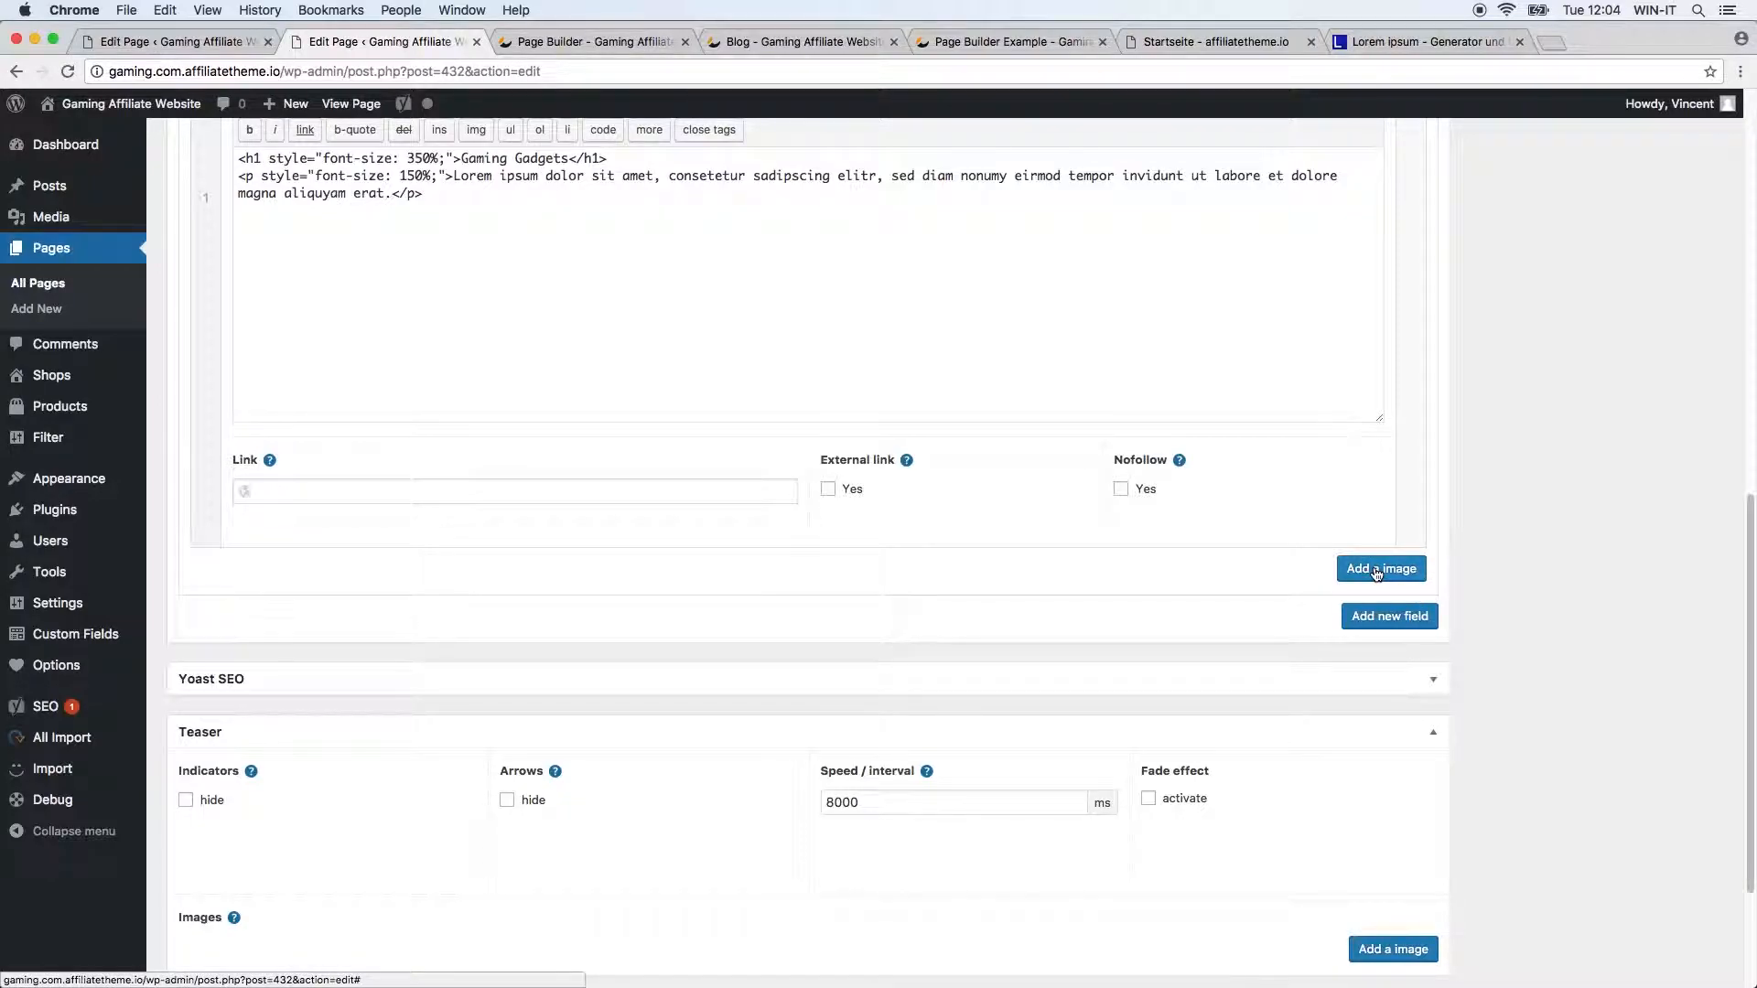
left_click(1391, 618)
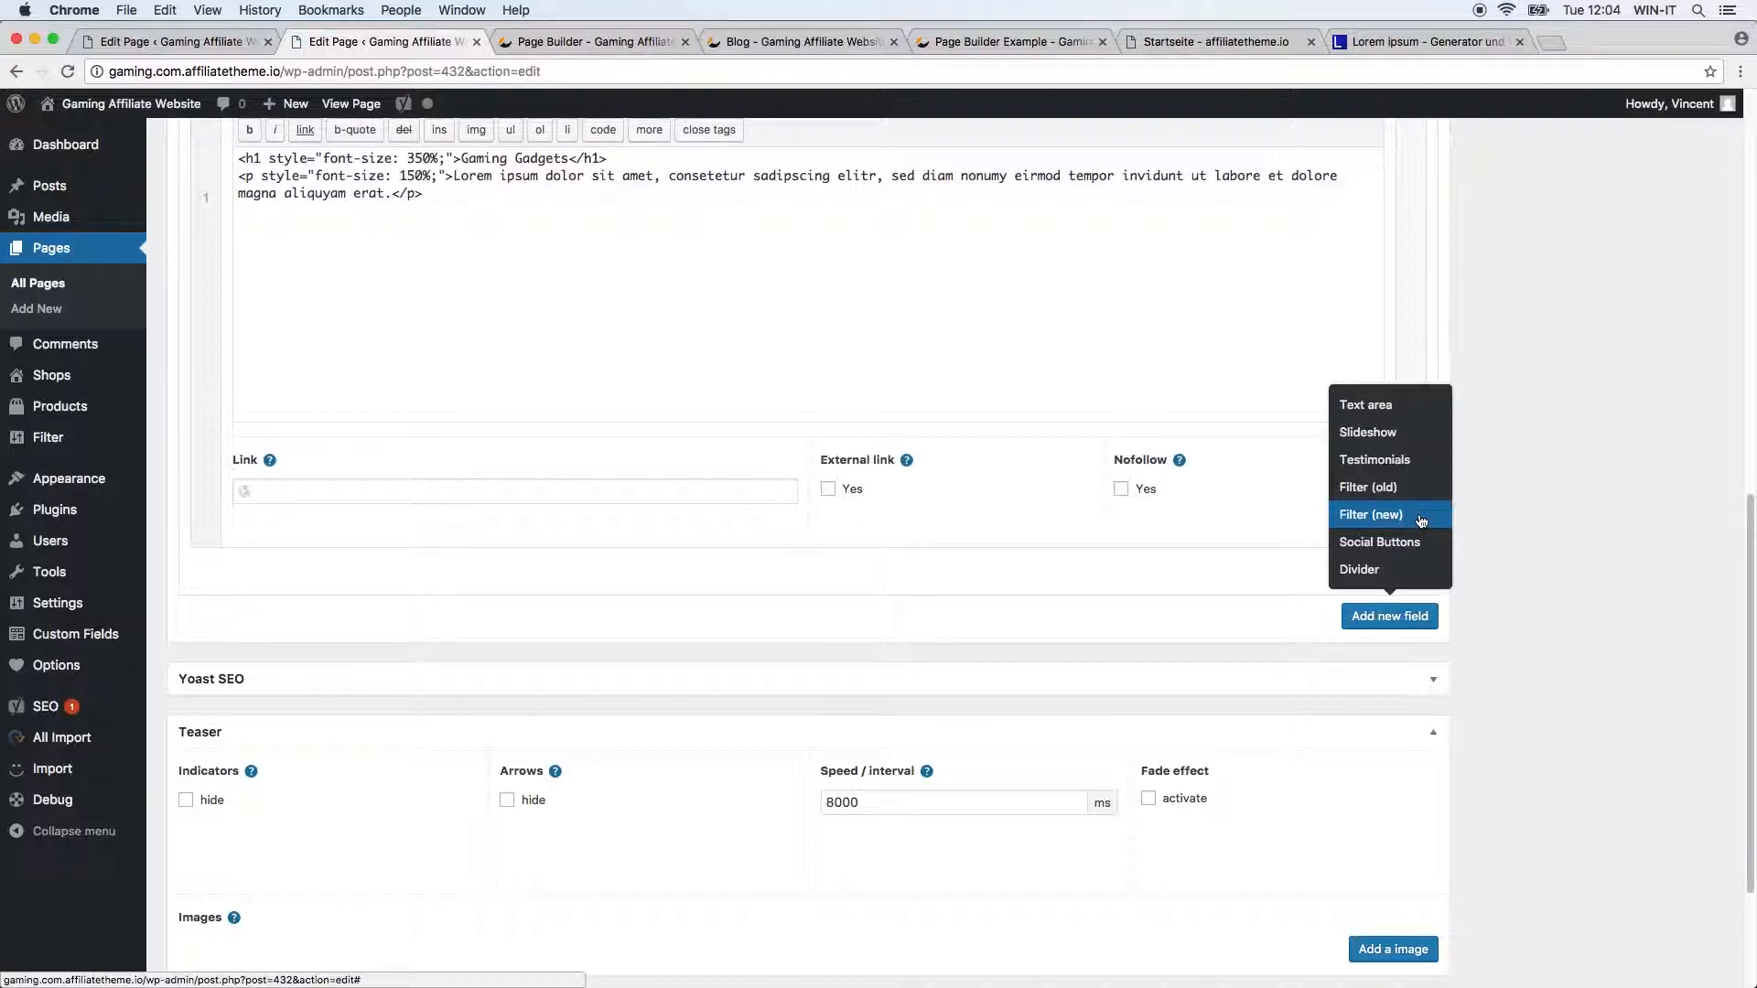
left_click(1421, 518)
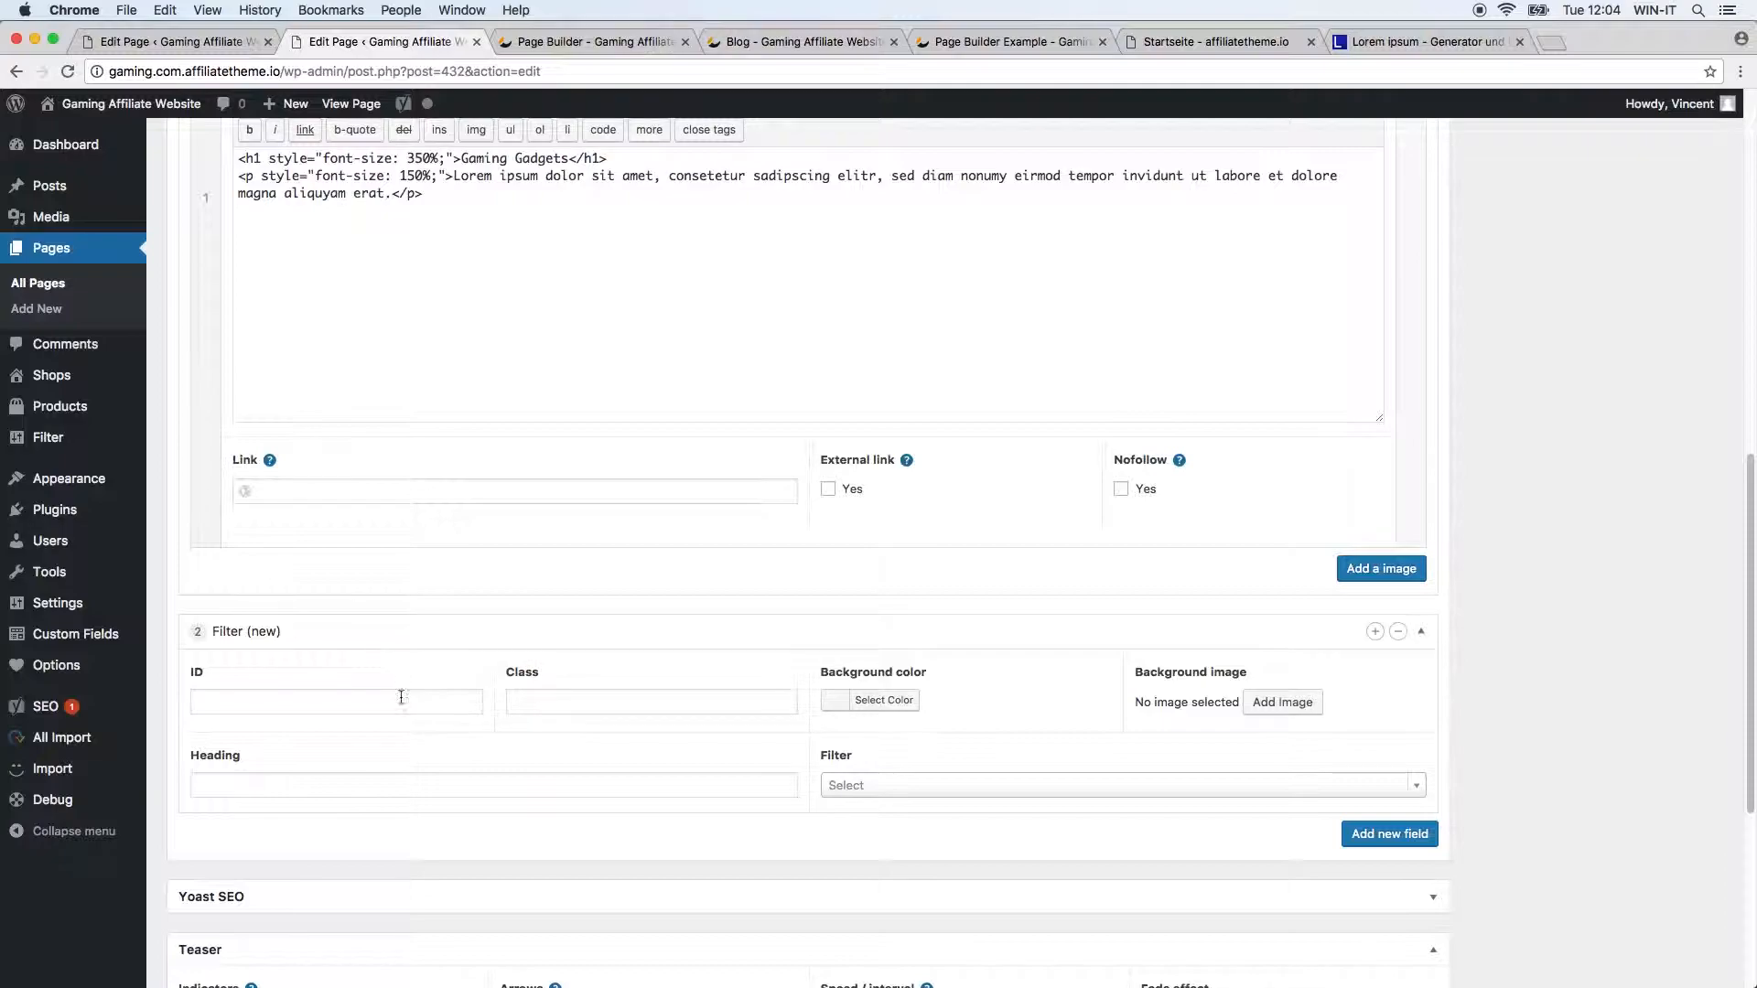
Step: Set the filter field's heading to "Find the perfect Gaming Monitor for you", copied from the live Page Builder Example page
scroll(422, 741, "down", 1)
left_click(410, 738)
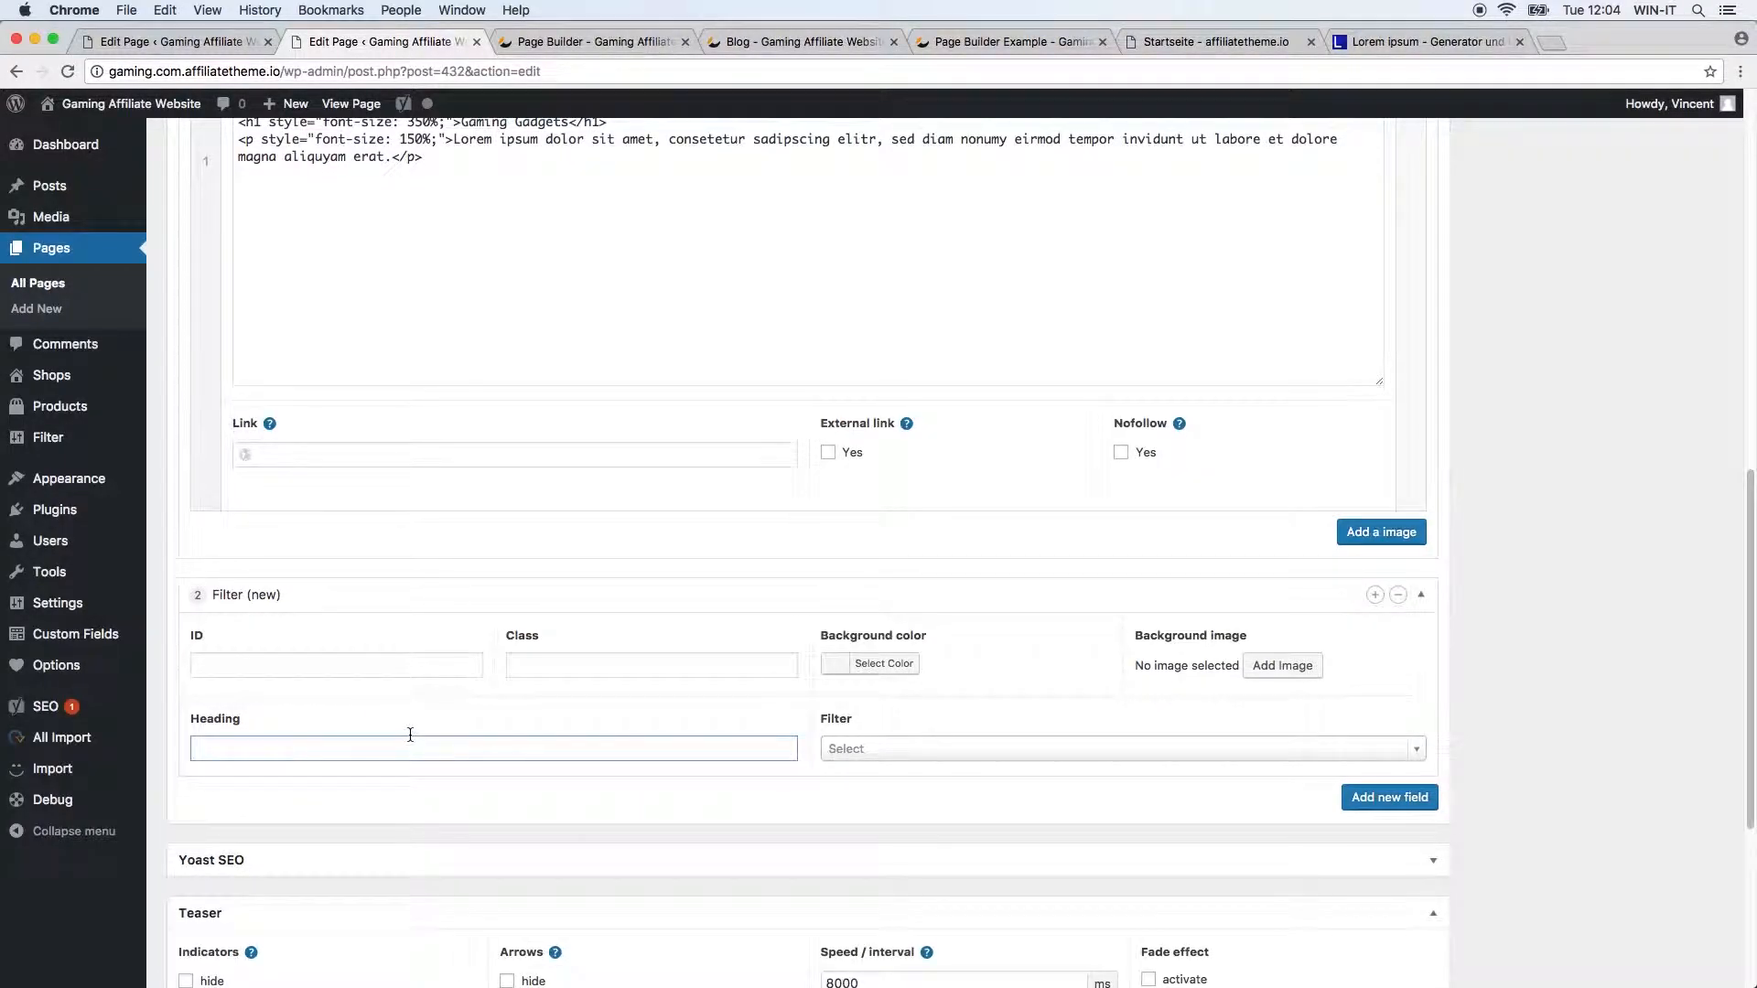
left_click(1013, 43)
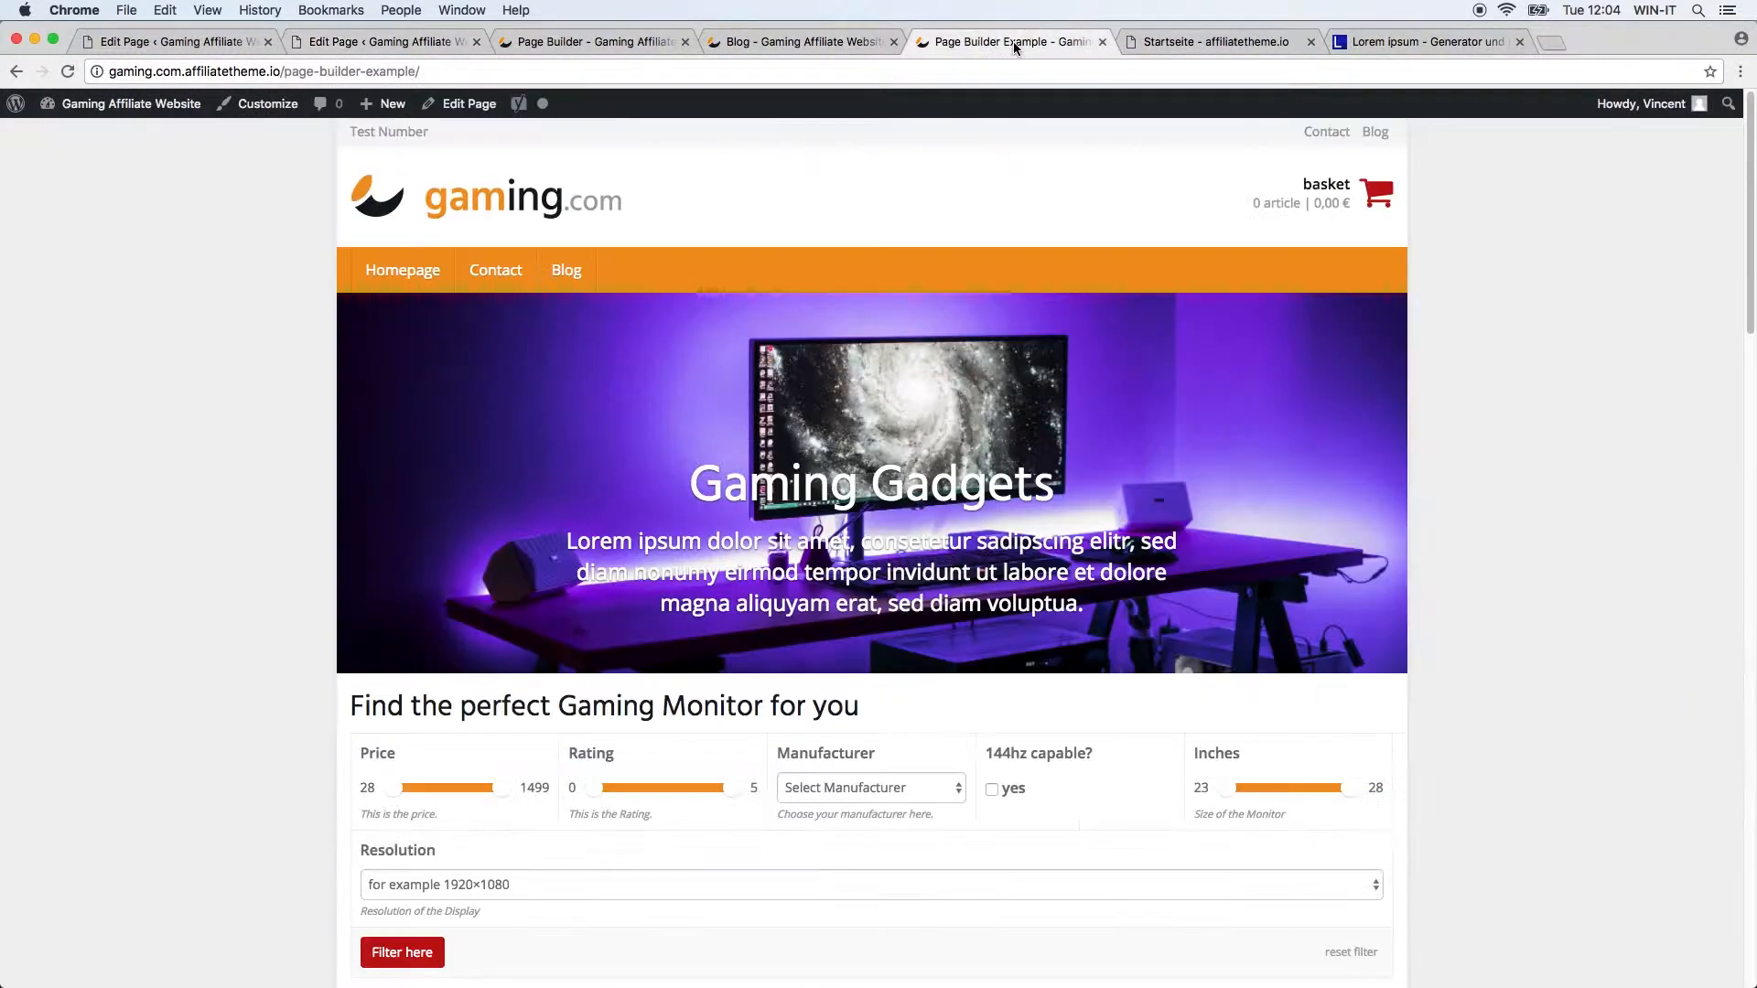
left_click_drag(861, 707, 333, 707)
key("super+c")
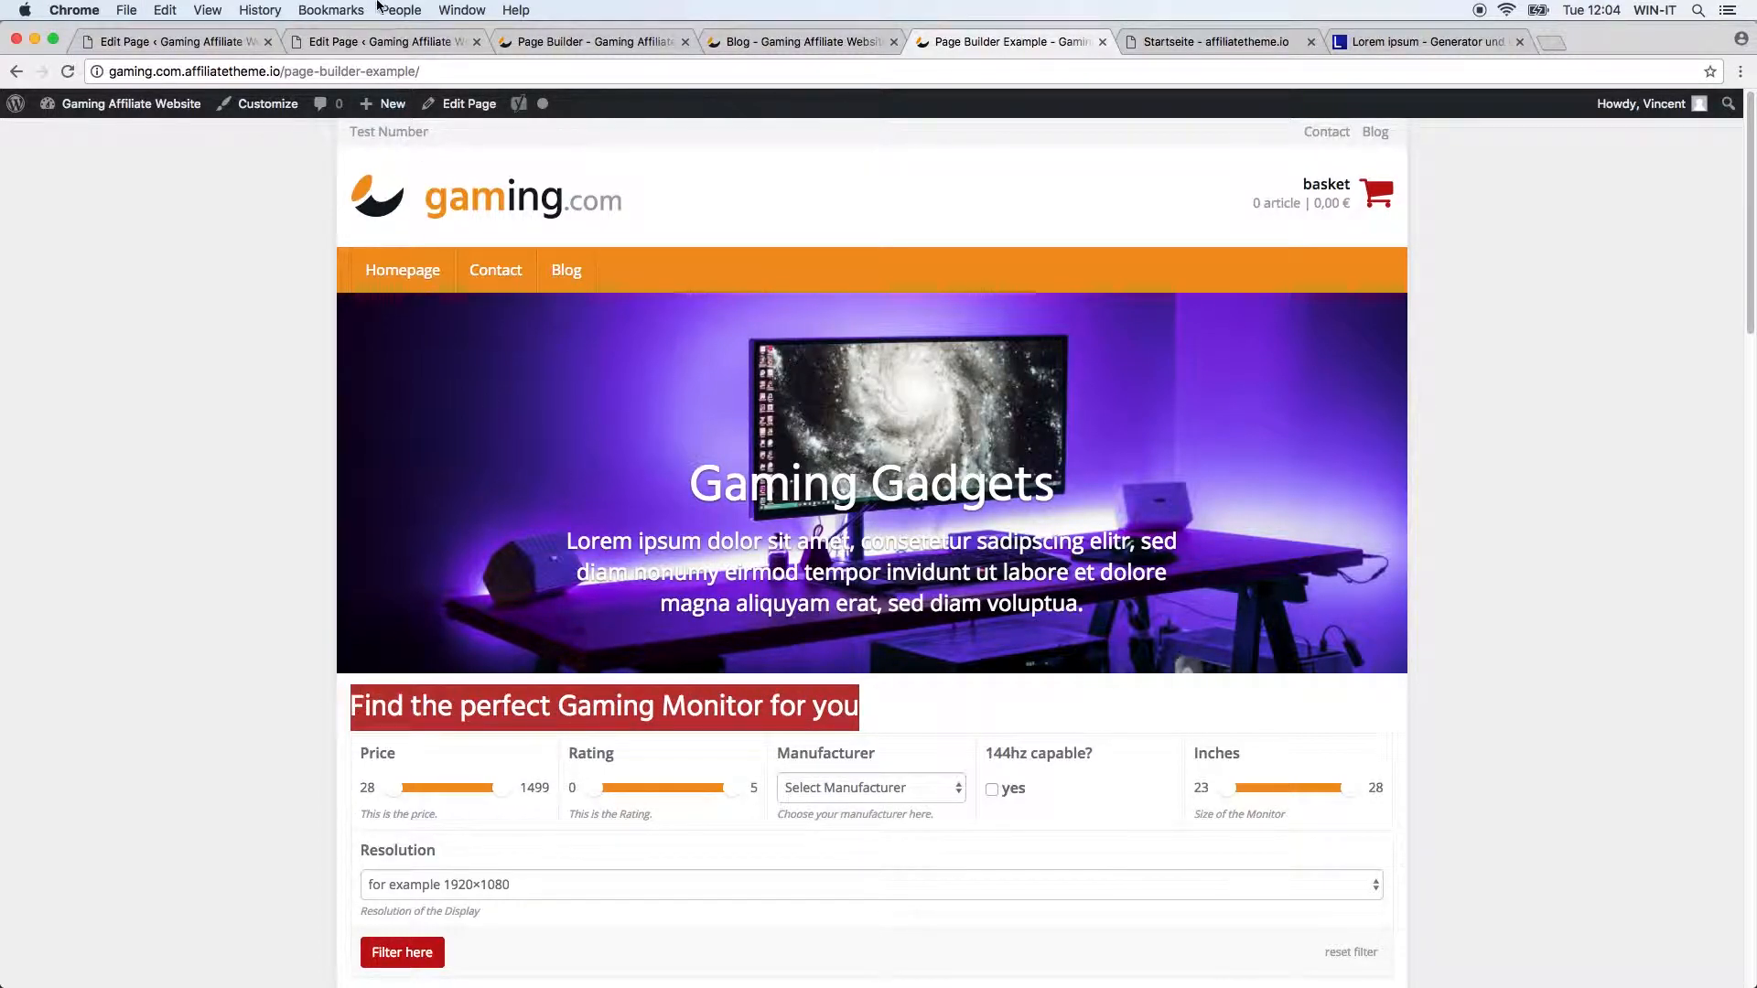
left_click(359, 47)
key("super+v")
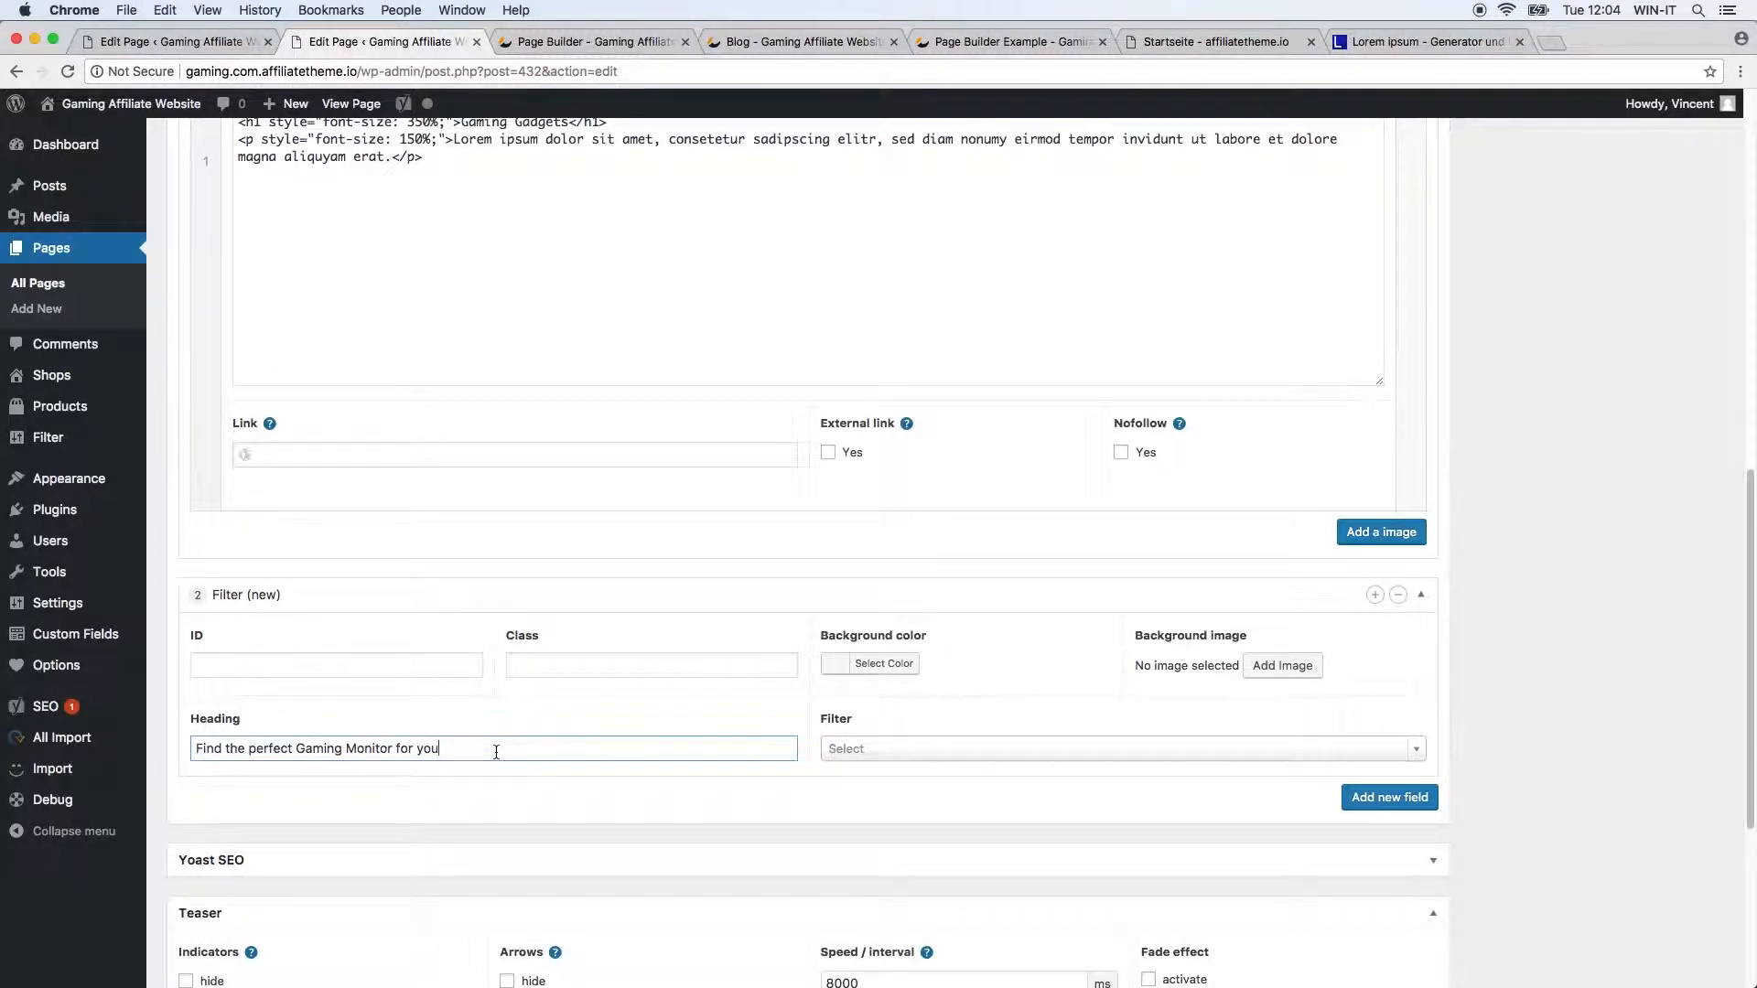
Step: Assign the Gaming Monitor Filter to the page's filter field
left_click(989, 743)
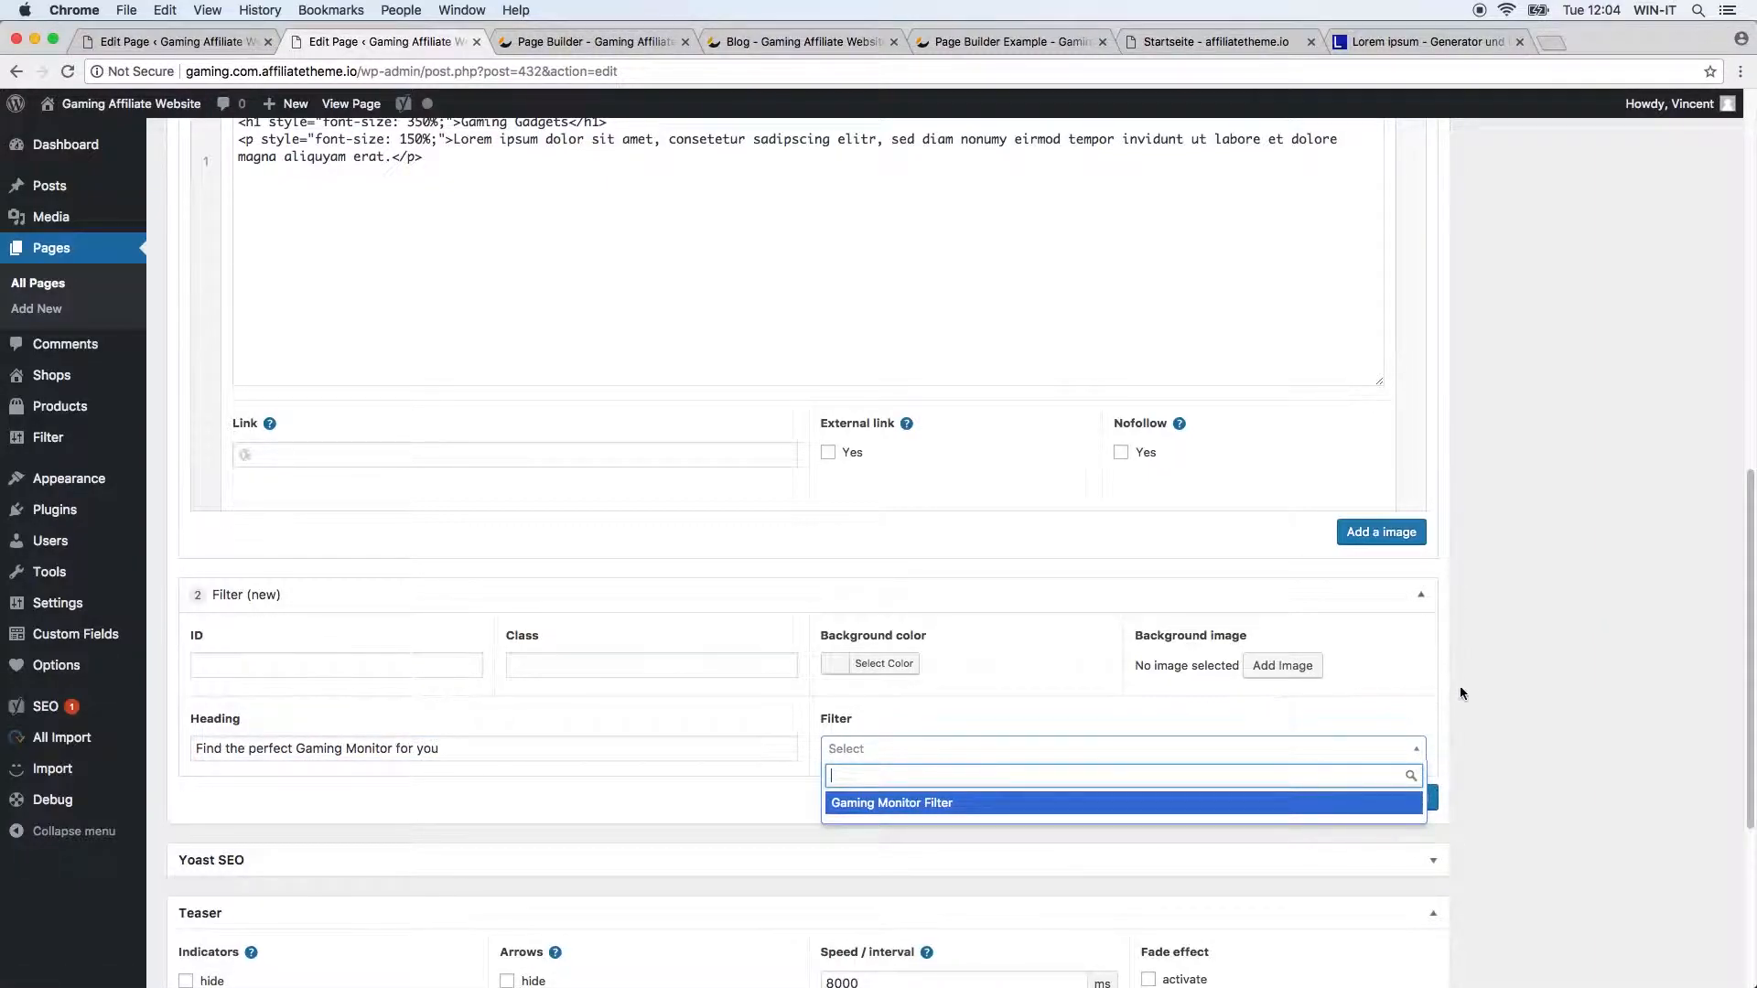
scroll(1452, 732, "down", 1)
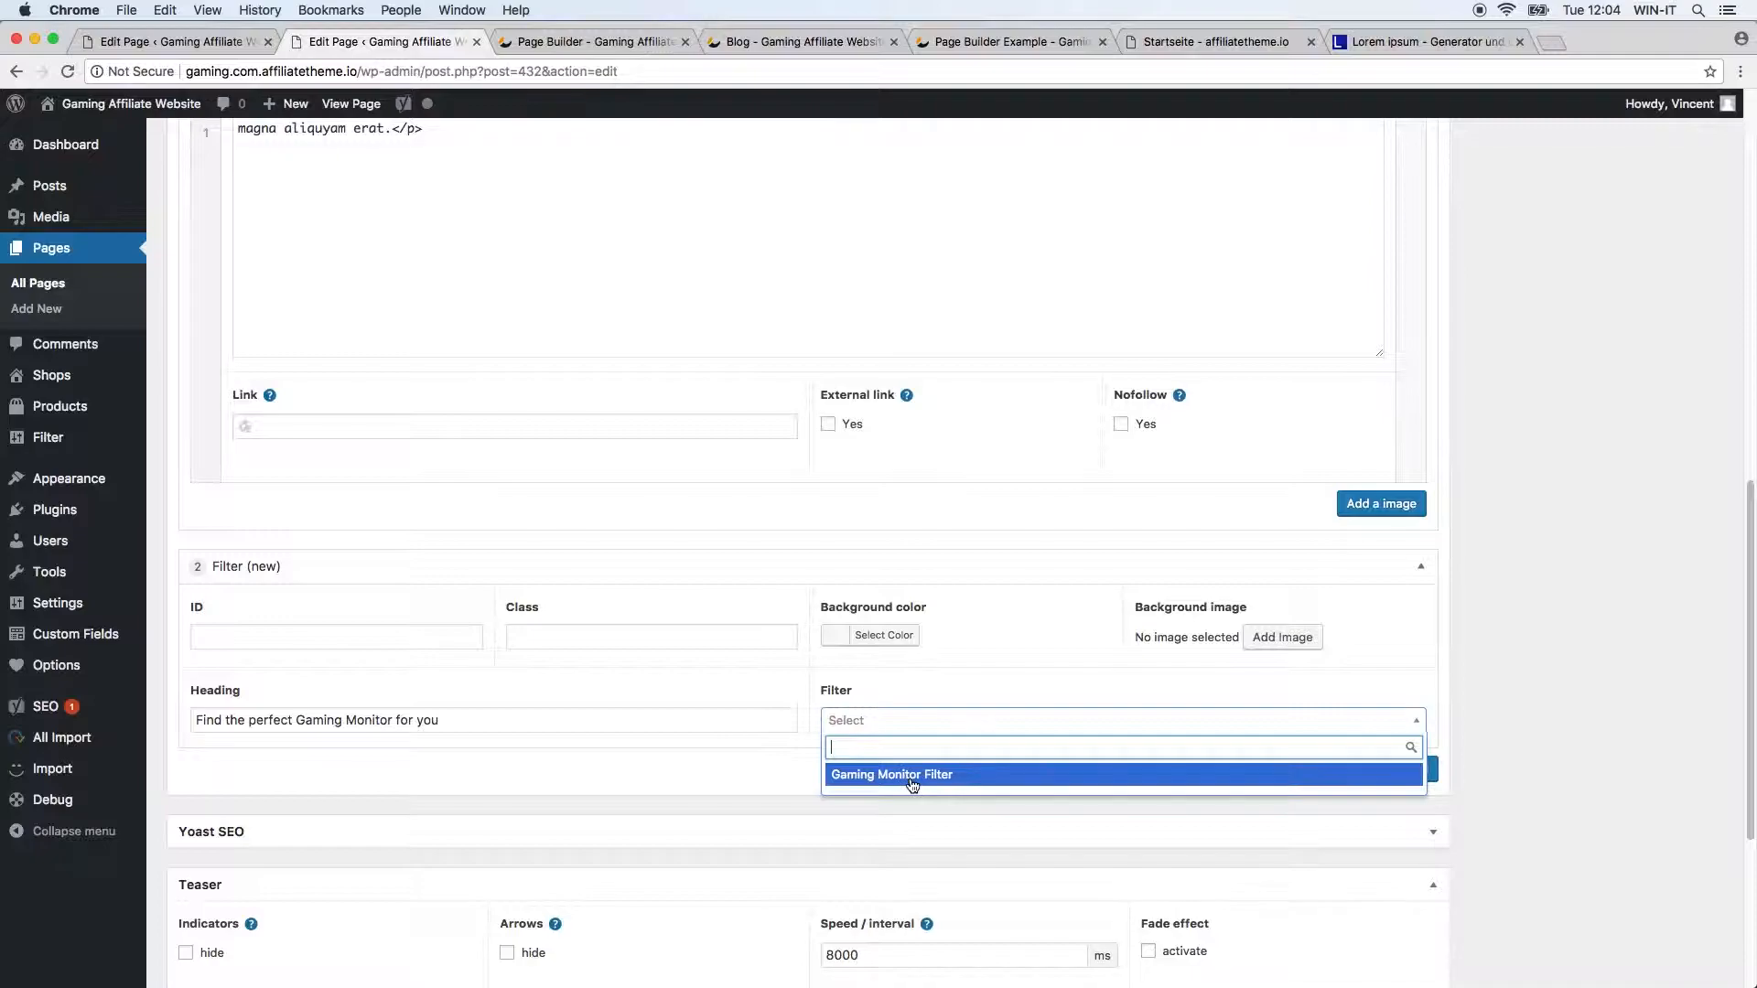
left_click(912, 782)
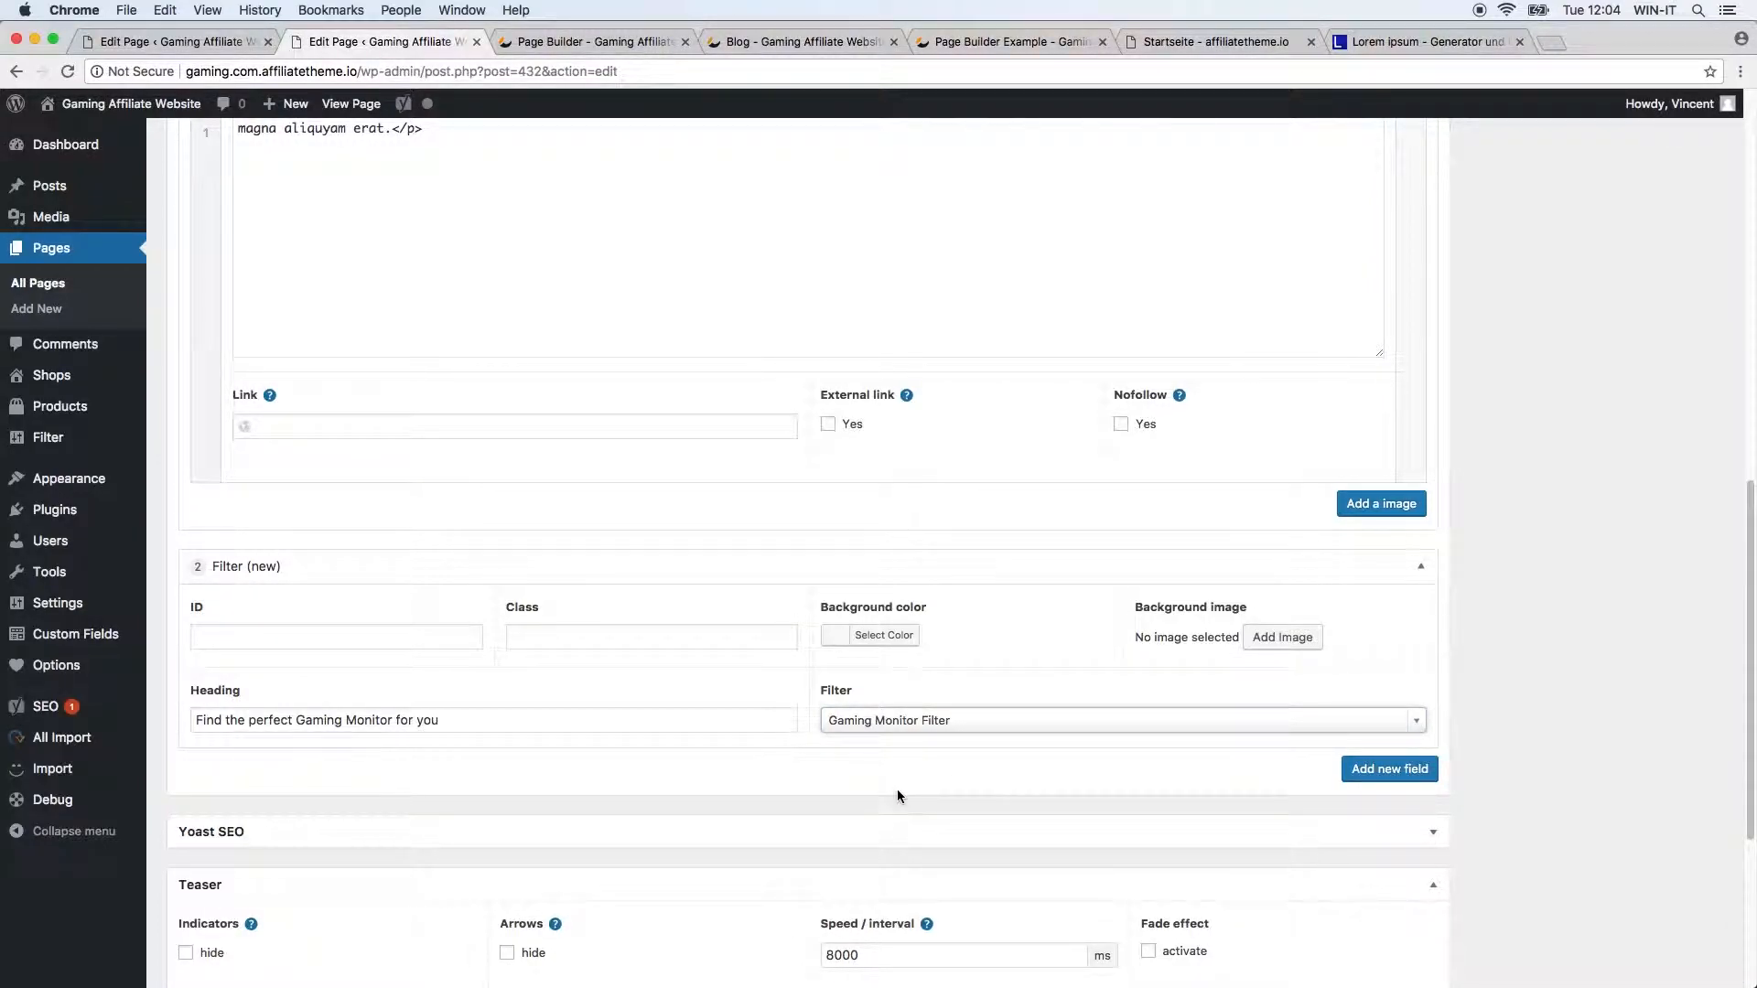
Step: Update the page and reload its live version to check the filter below the slideshow
scroll(901, 793, "up", 10)
left_click(1694, 531)
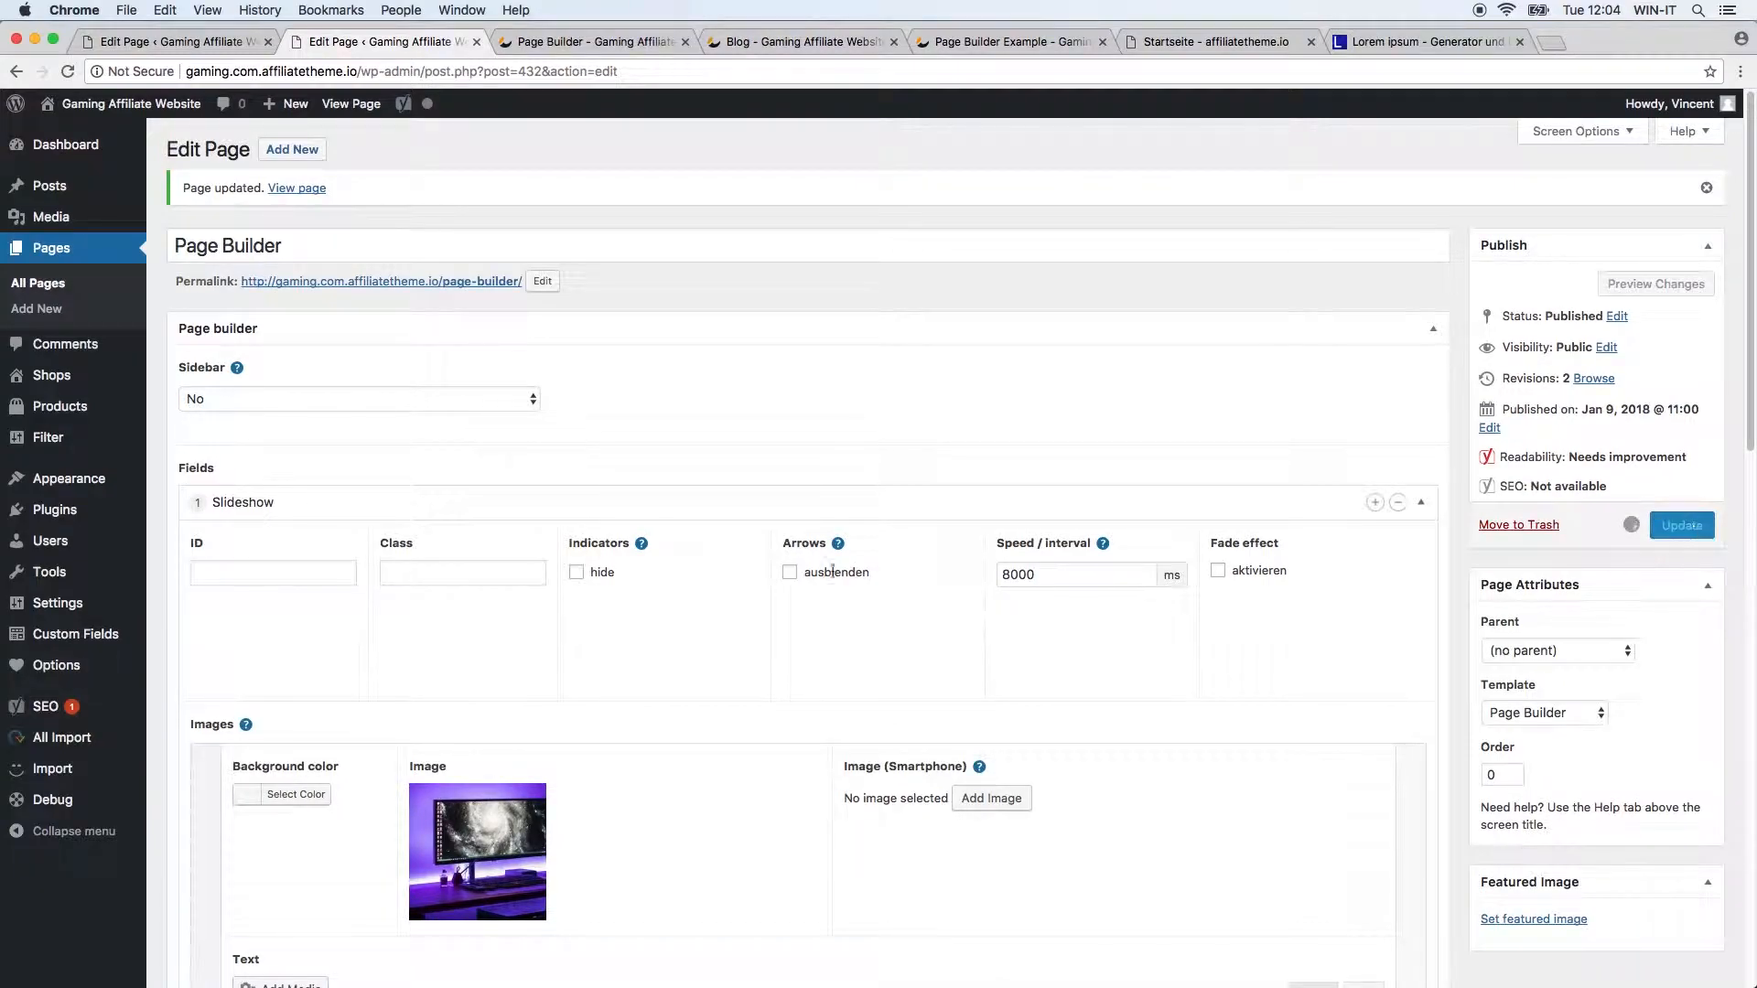
left_click(597, 41)
left_click(67, 72)
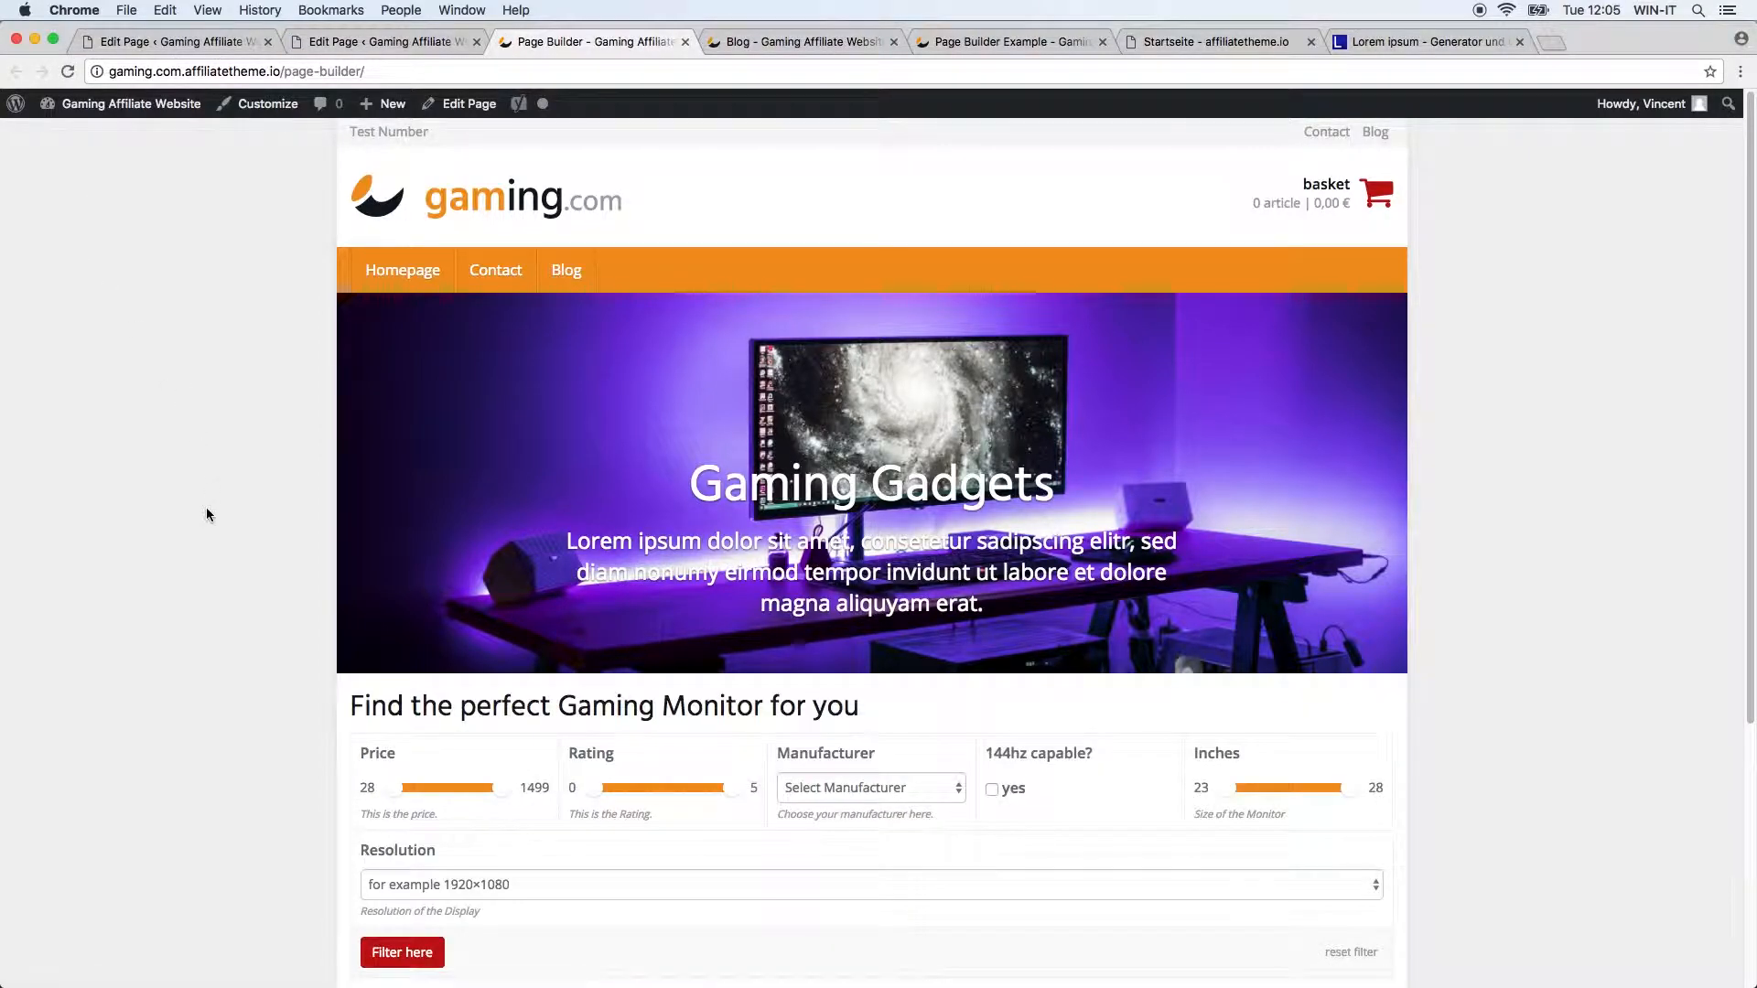
scroll(207, 589, "down", 2)
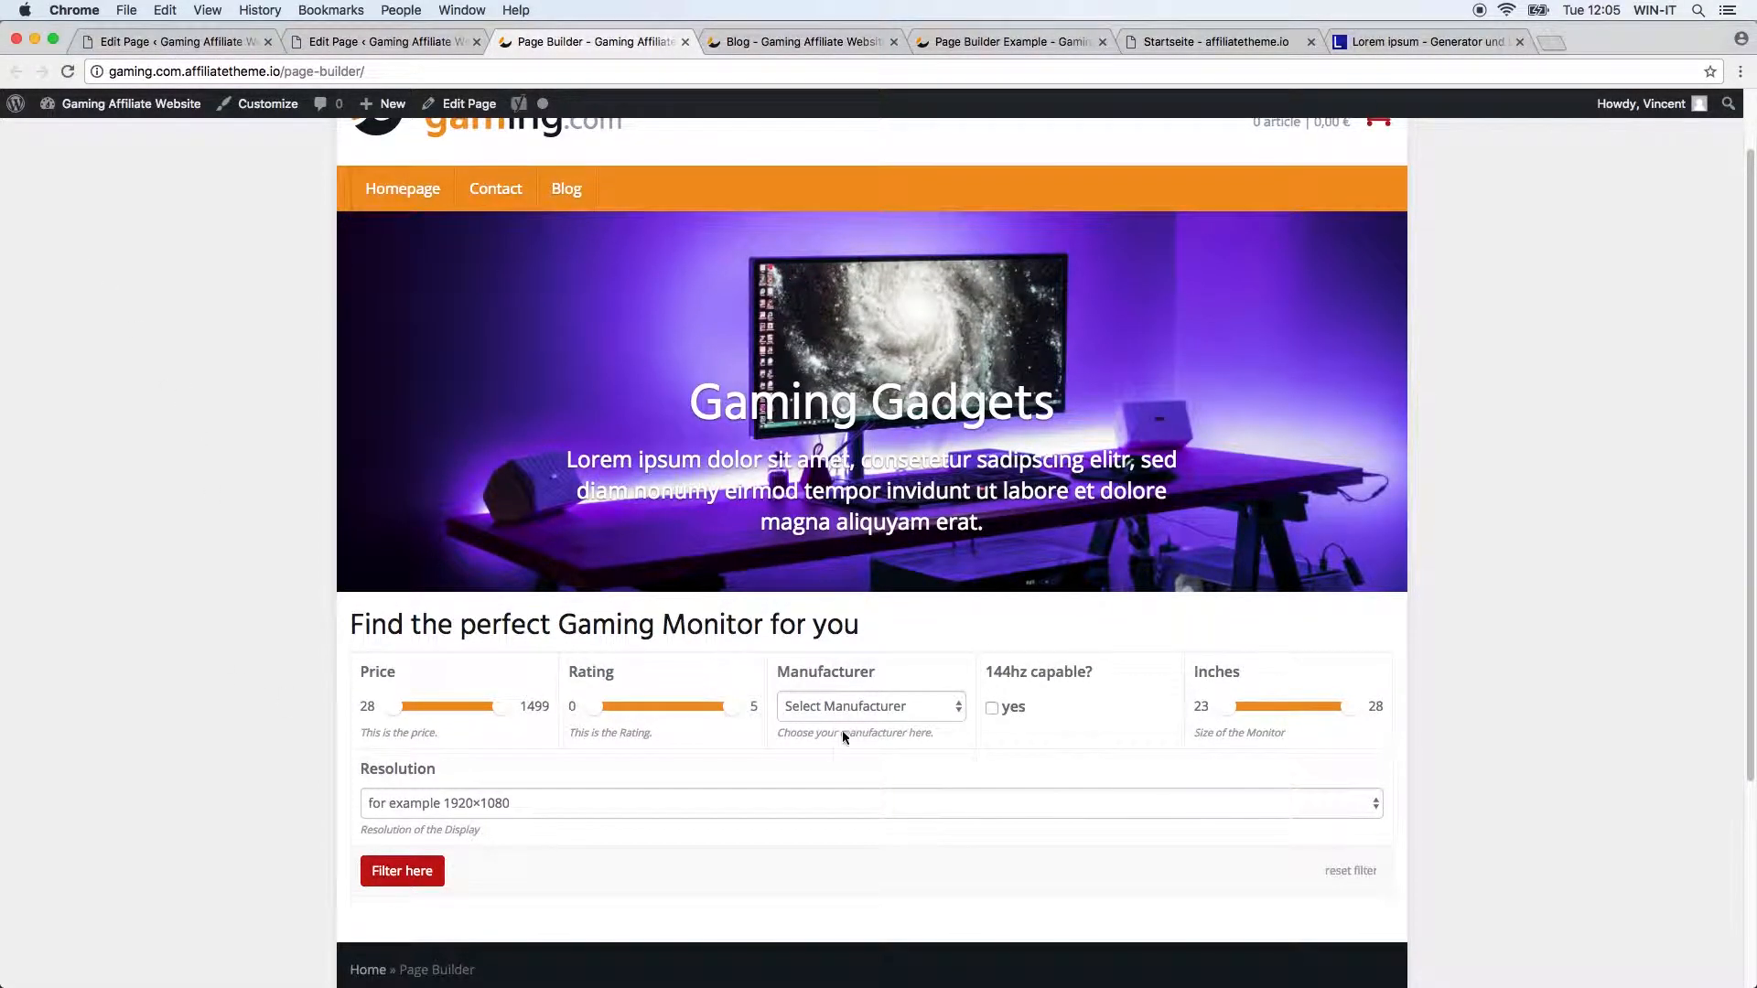
scroll(831, 822, "down", 1)
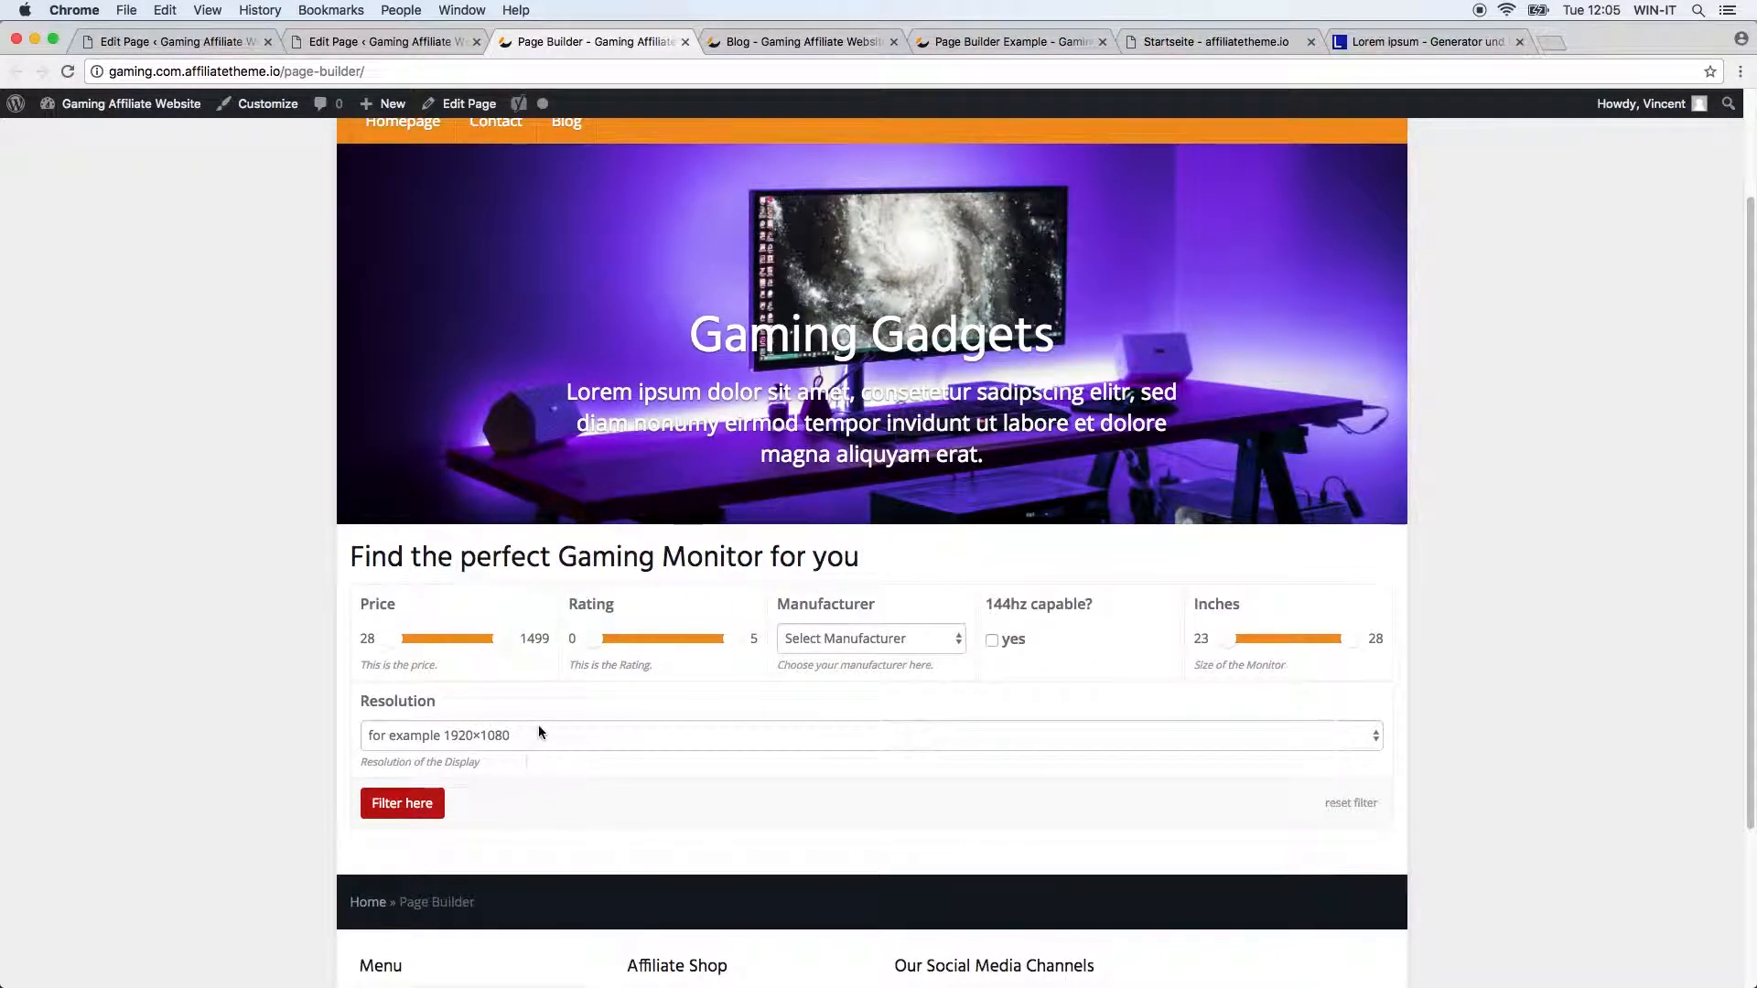
Step: Test the live filter by running it with Acer as the manufacturer
left_click(869, 639)
left_click(874, 669)
left_click(869, 640)
left_click(869, 623)
left_click(437, 803)
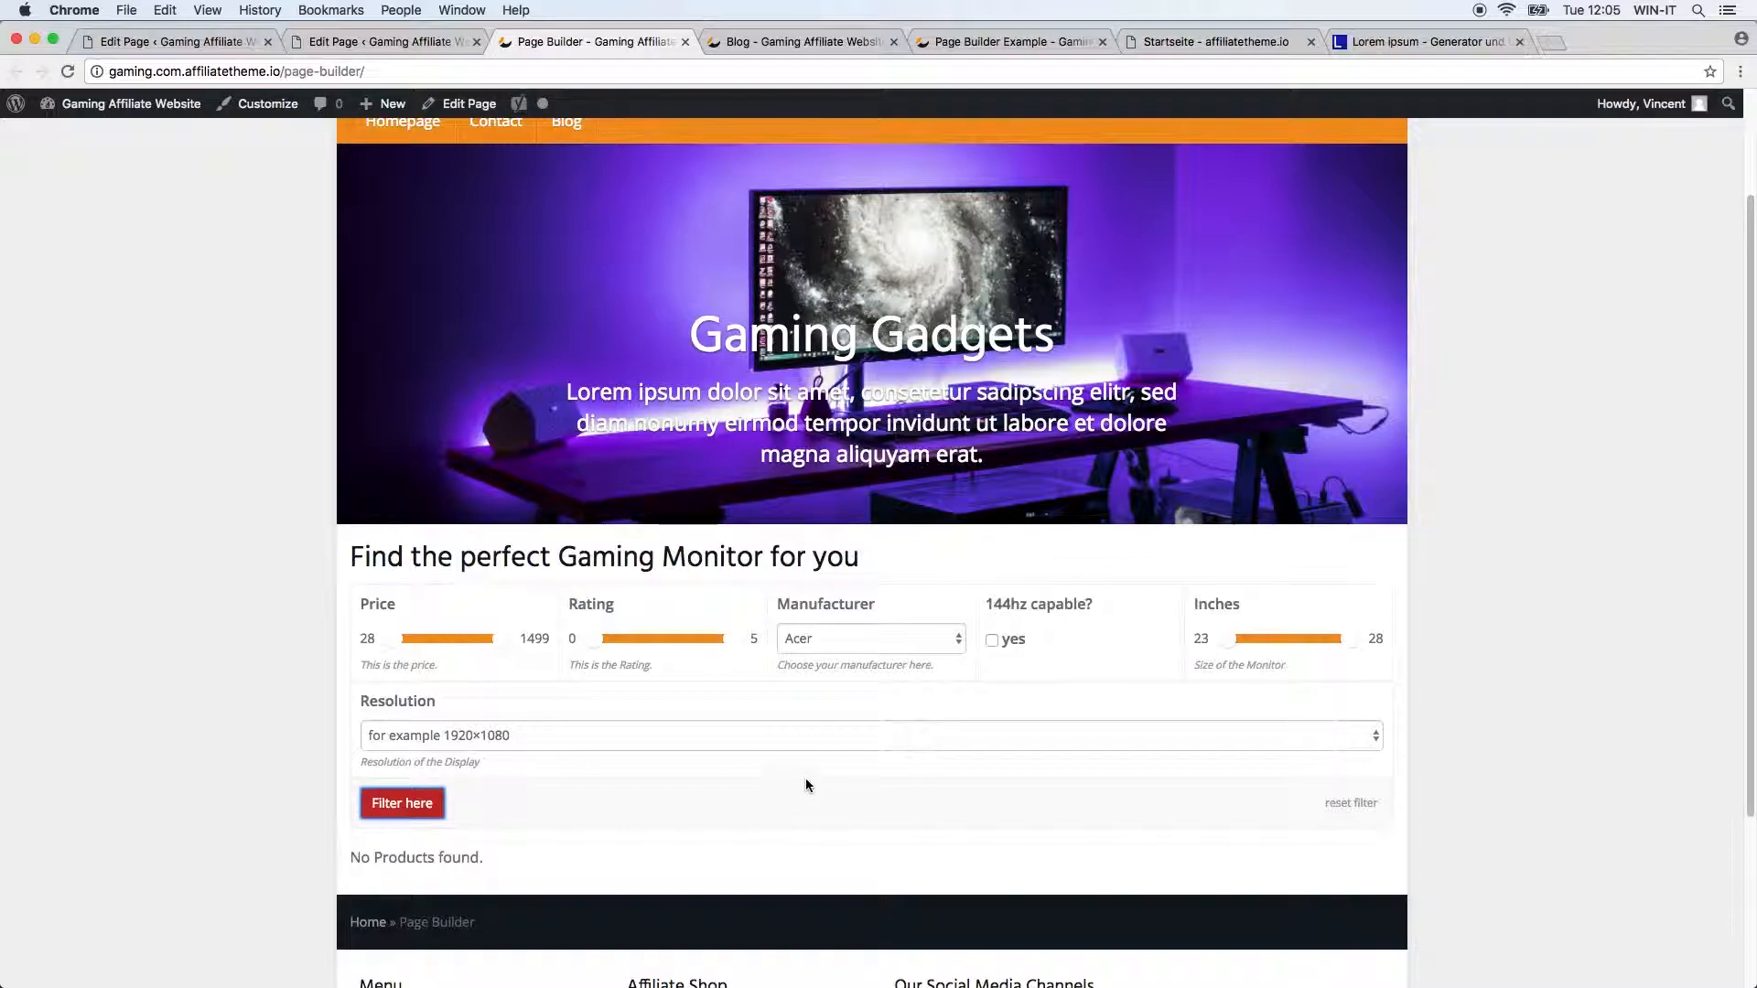
Step: Run the live filter again with the manufacturer changed to ASUS
left_click(922, 639)
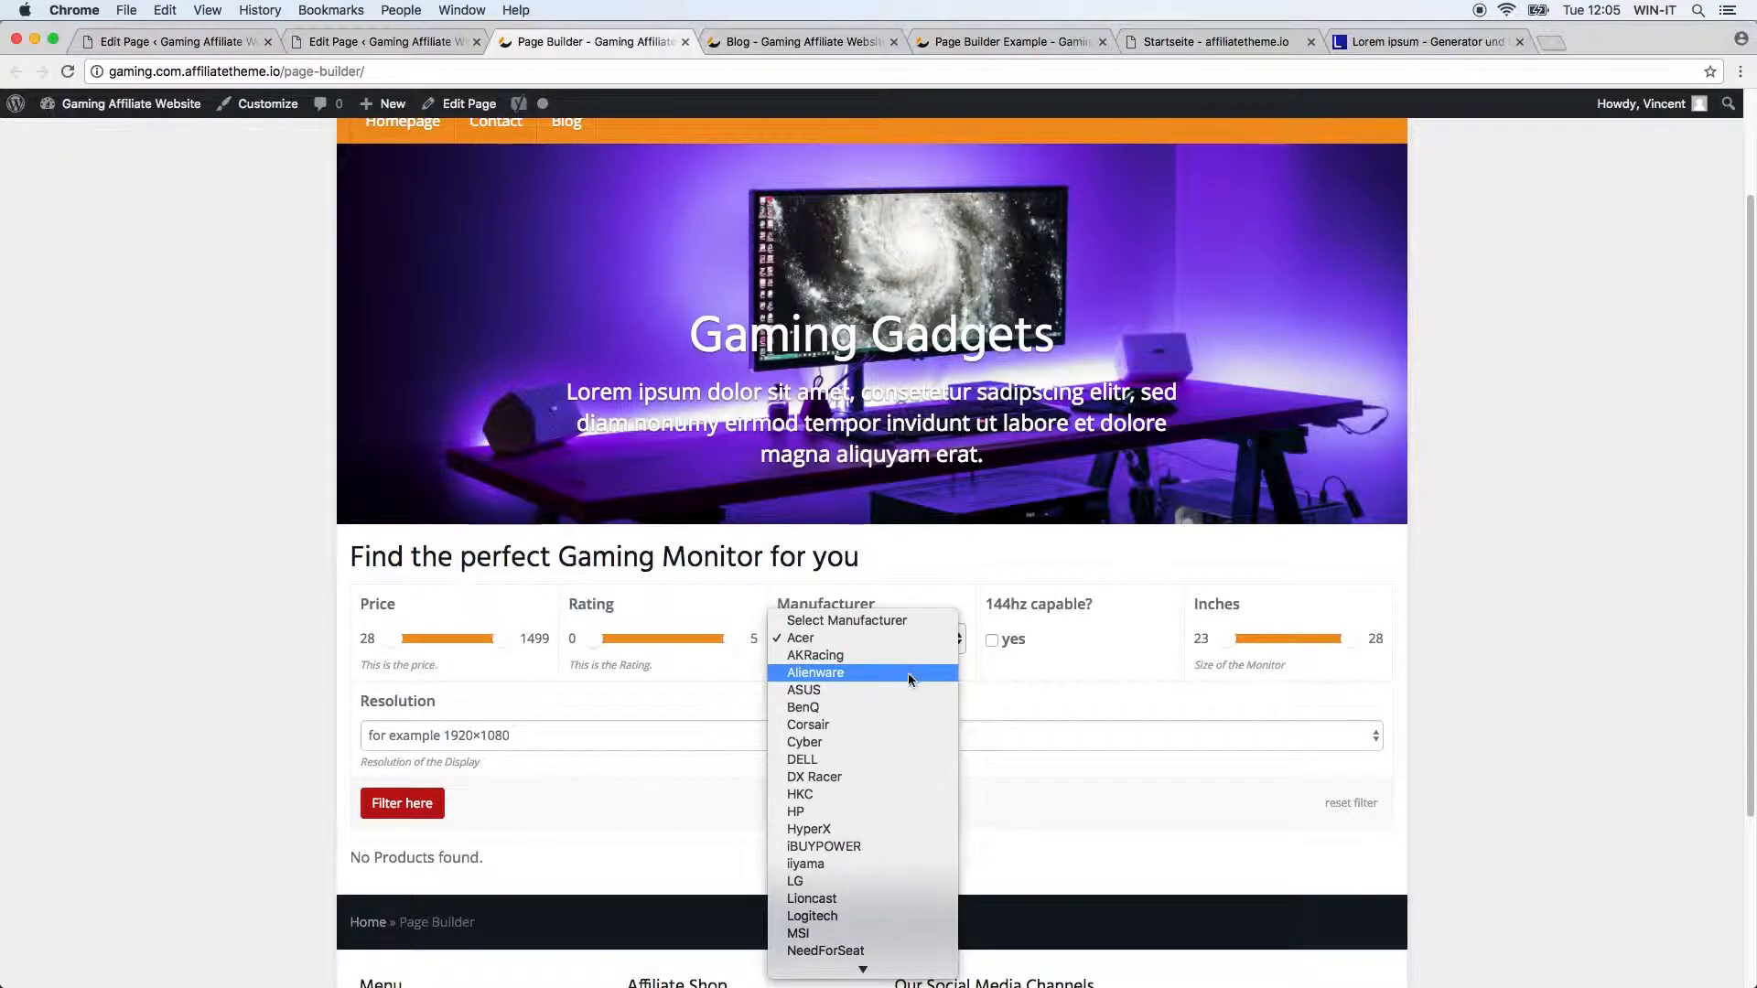
left_click(903, 689)
left_click(434, 805)
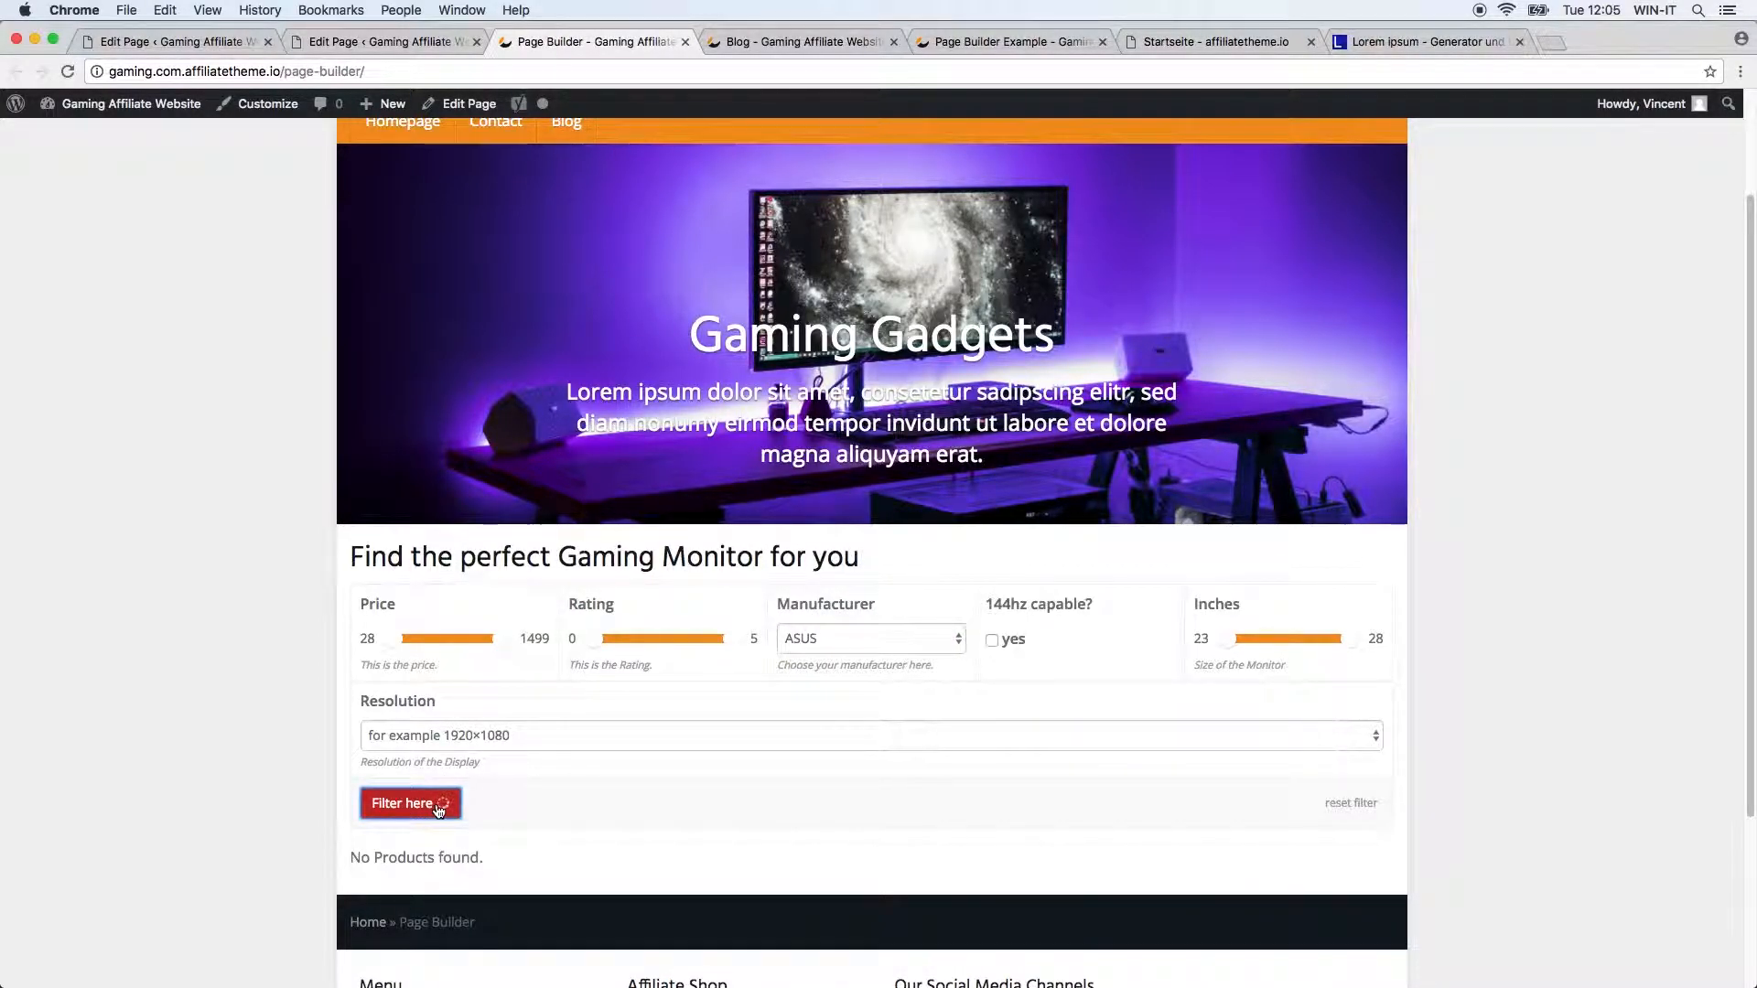
Step: Reset the manufacturer to "Select Manufacturer", run the filter, and look through the listed monitors
left_click(800, 648)
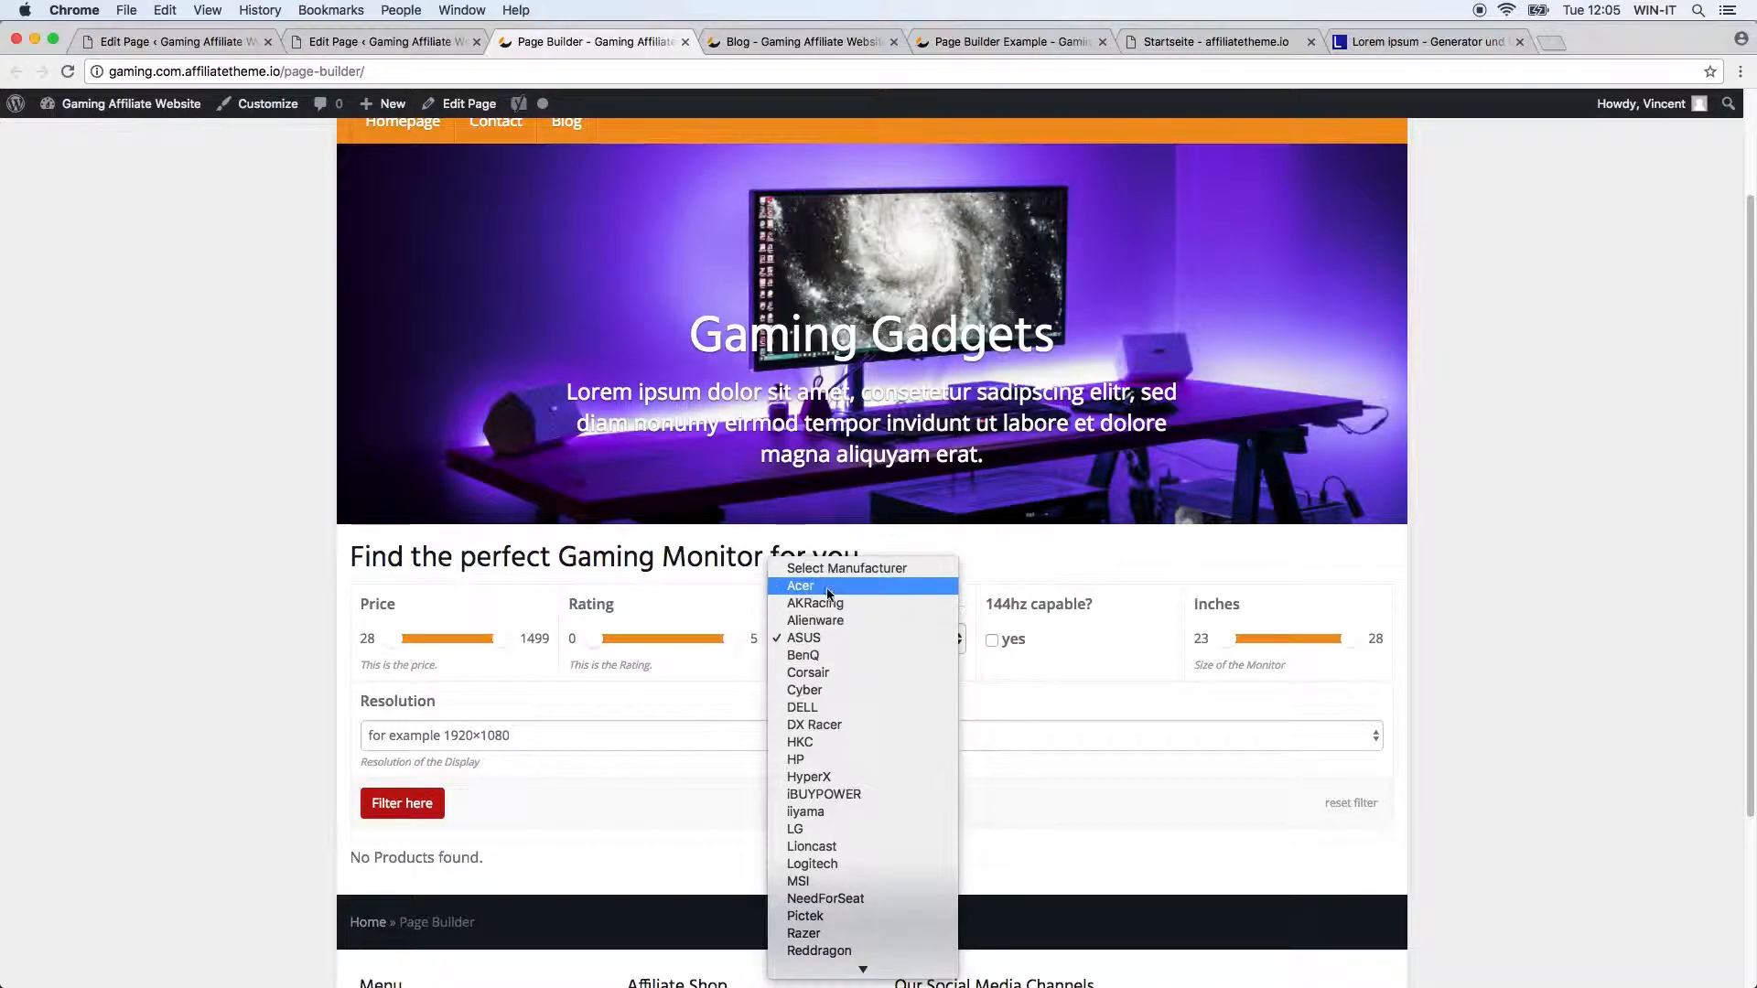
left_click(832, 569)
left_click_drag(425, 645, 401, 645)
left_click(410, 813)
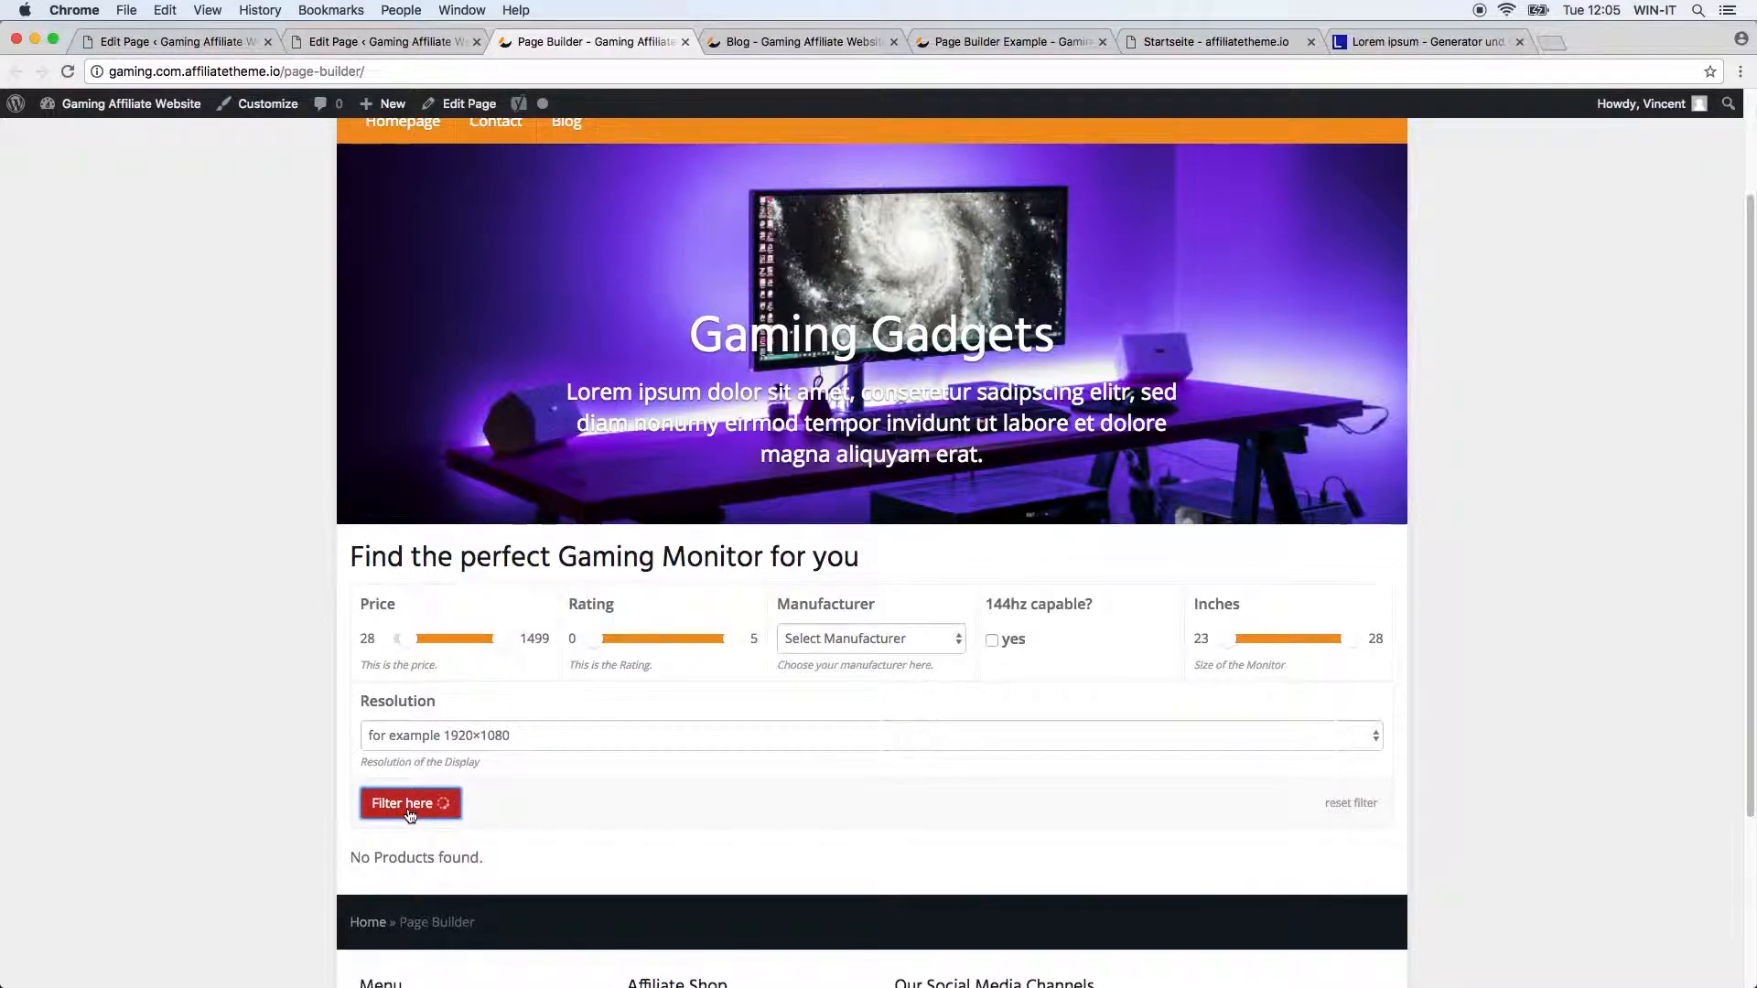
scroll(280, 820, "down", 5)
scroll(280, 821, "down", 5)
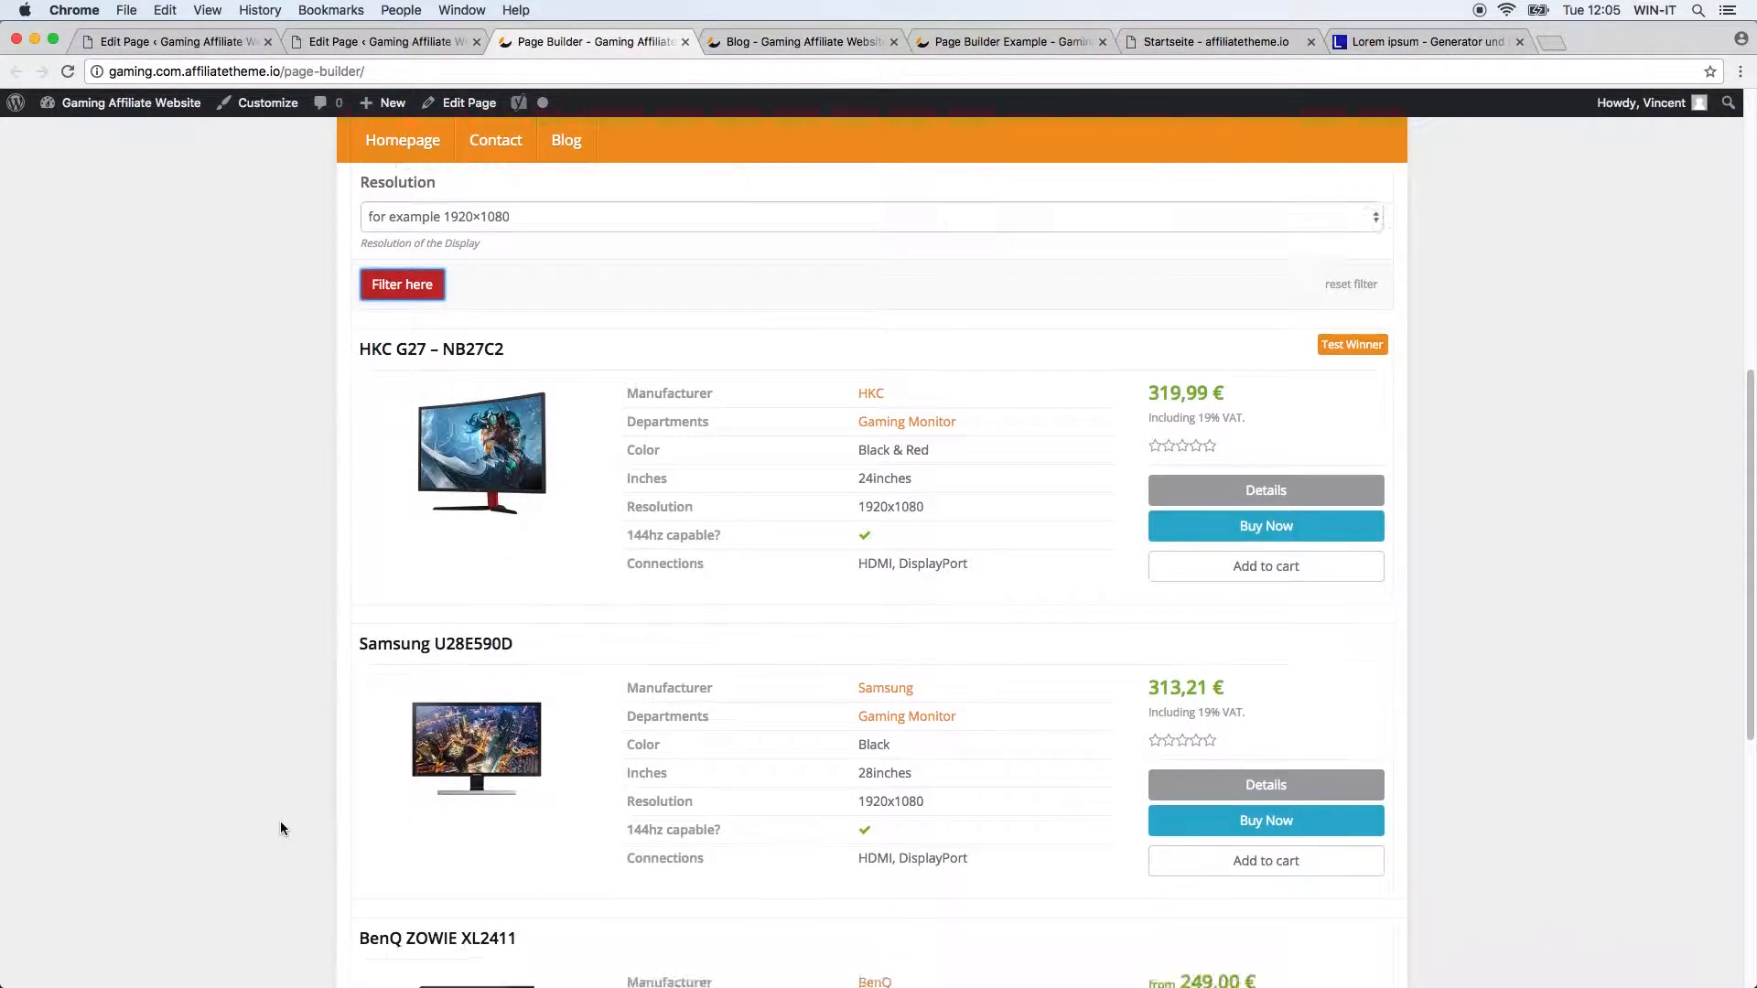
scroll(284, 806, "up", 8)
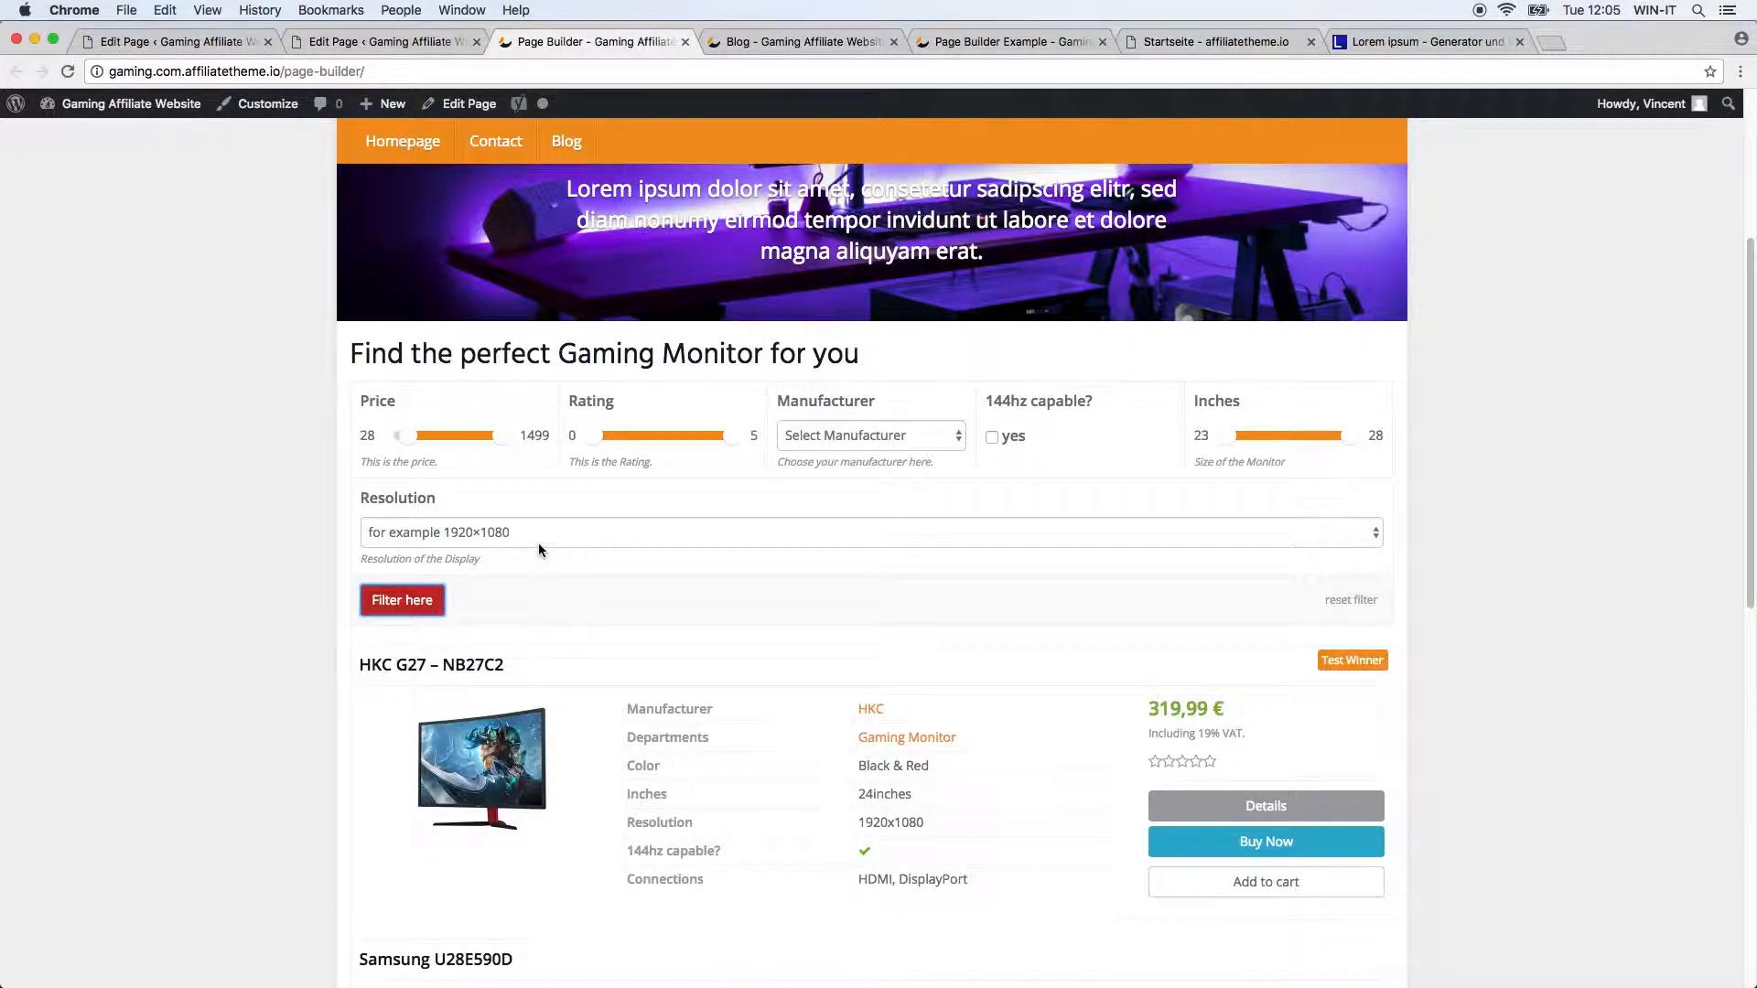
Step: Return to the page editor and collapse the Slideshow and Filter (new) fields
left_click(431, 41)
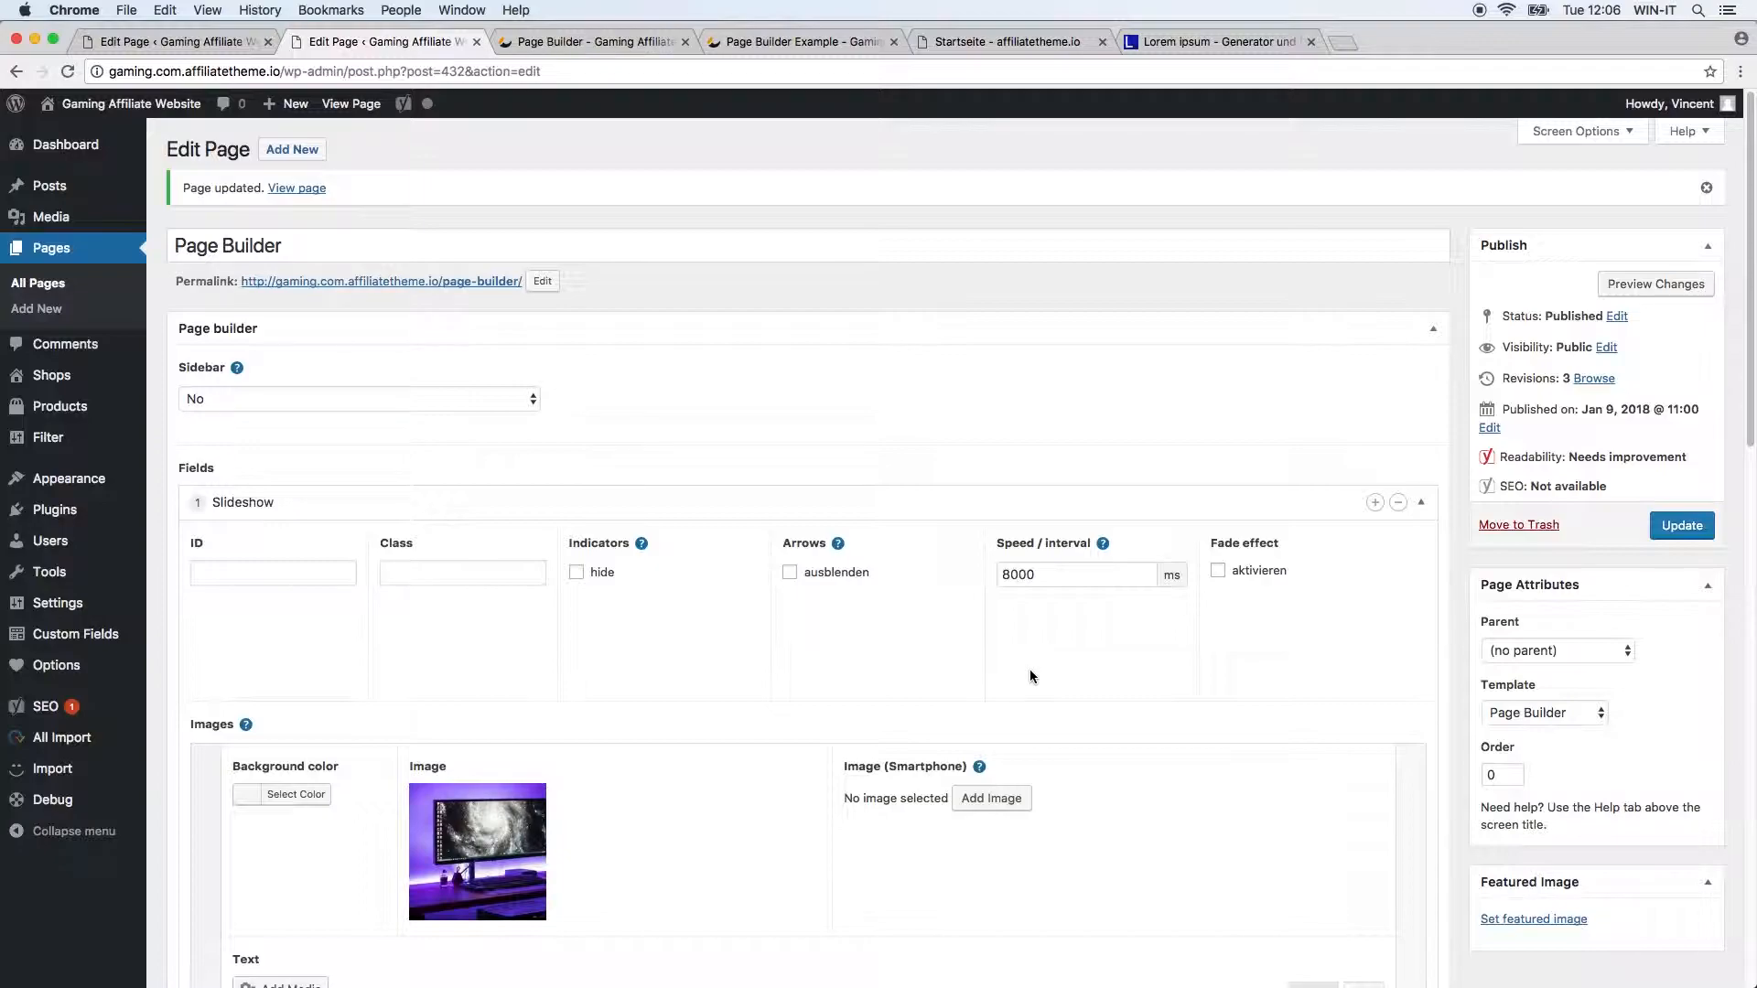
scroll(1006, 672, "down", 10)
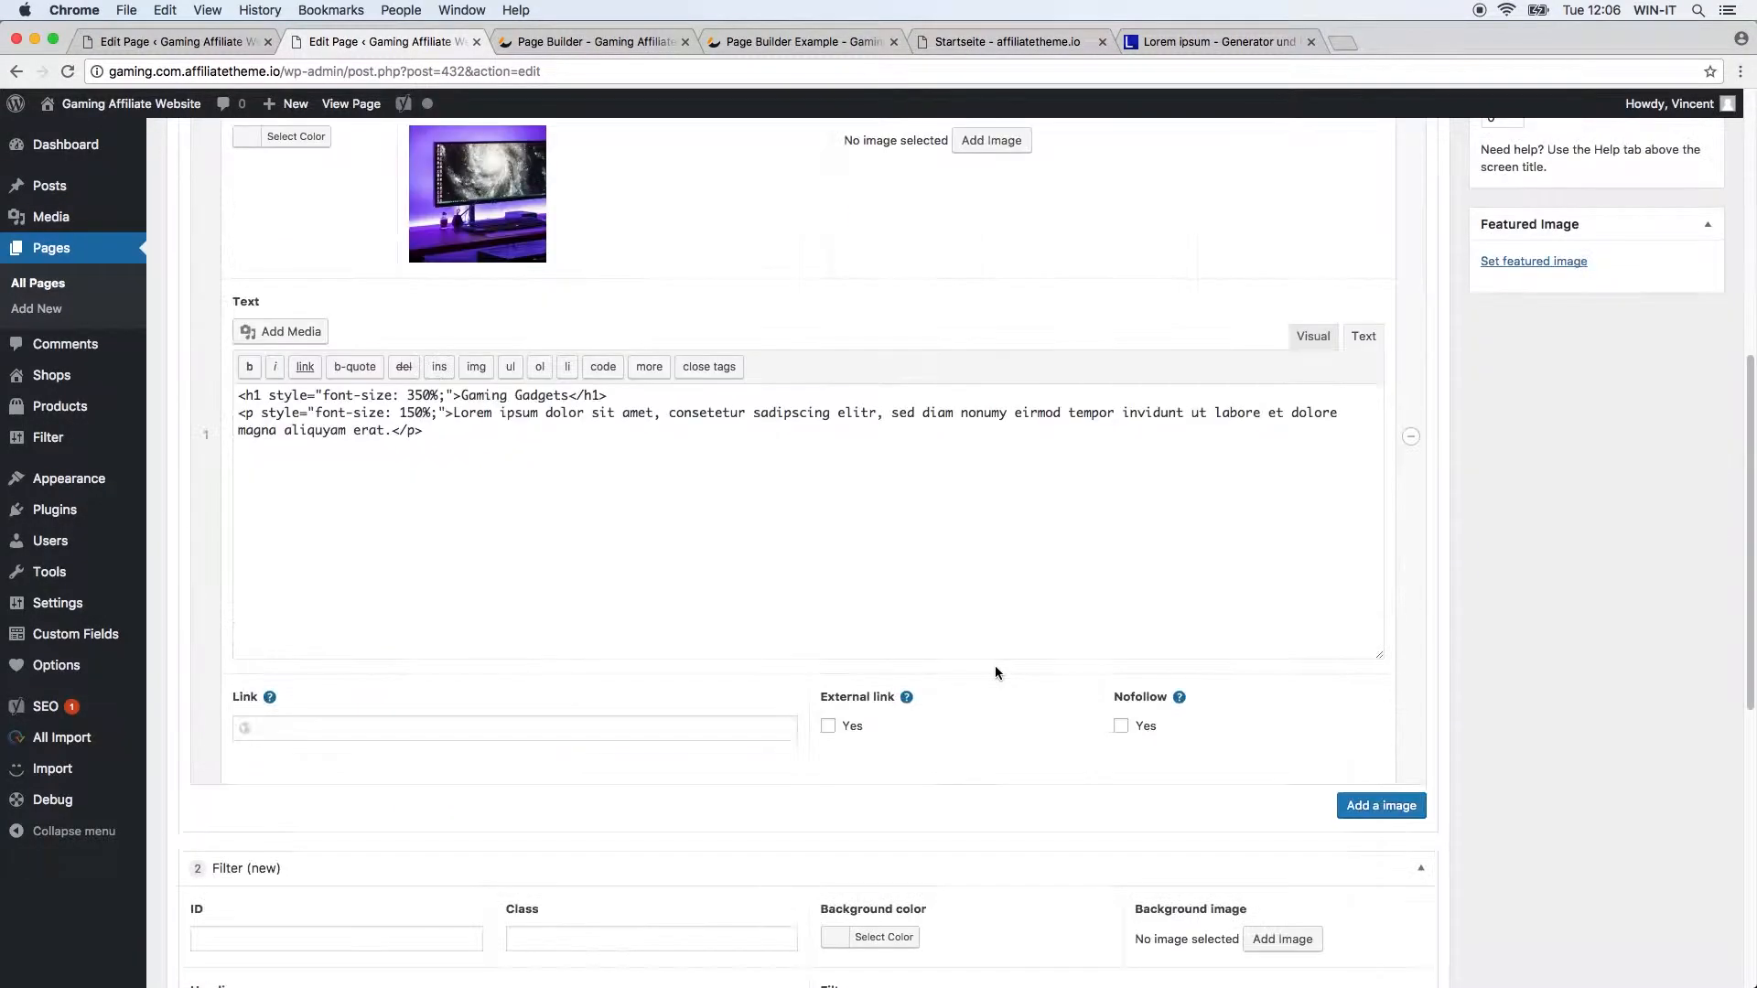
scroll(992, 667, "up", 9)
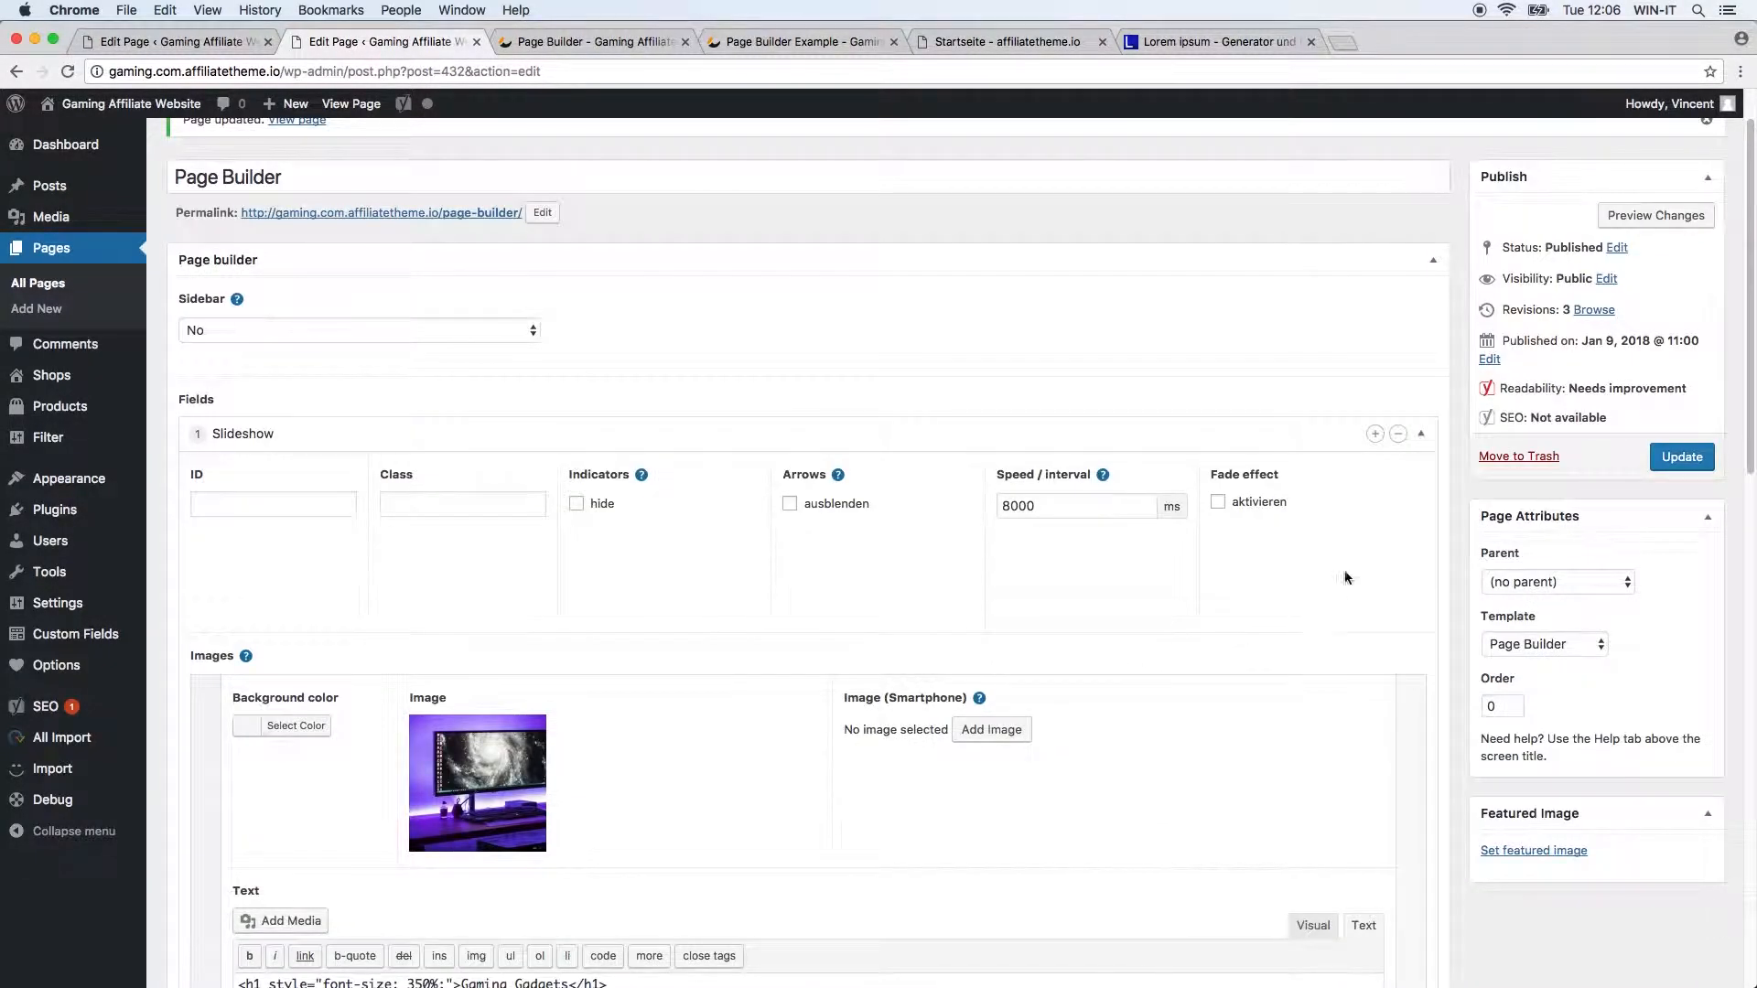
left_click(1422, 437)
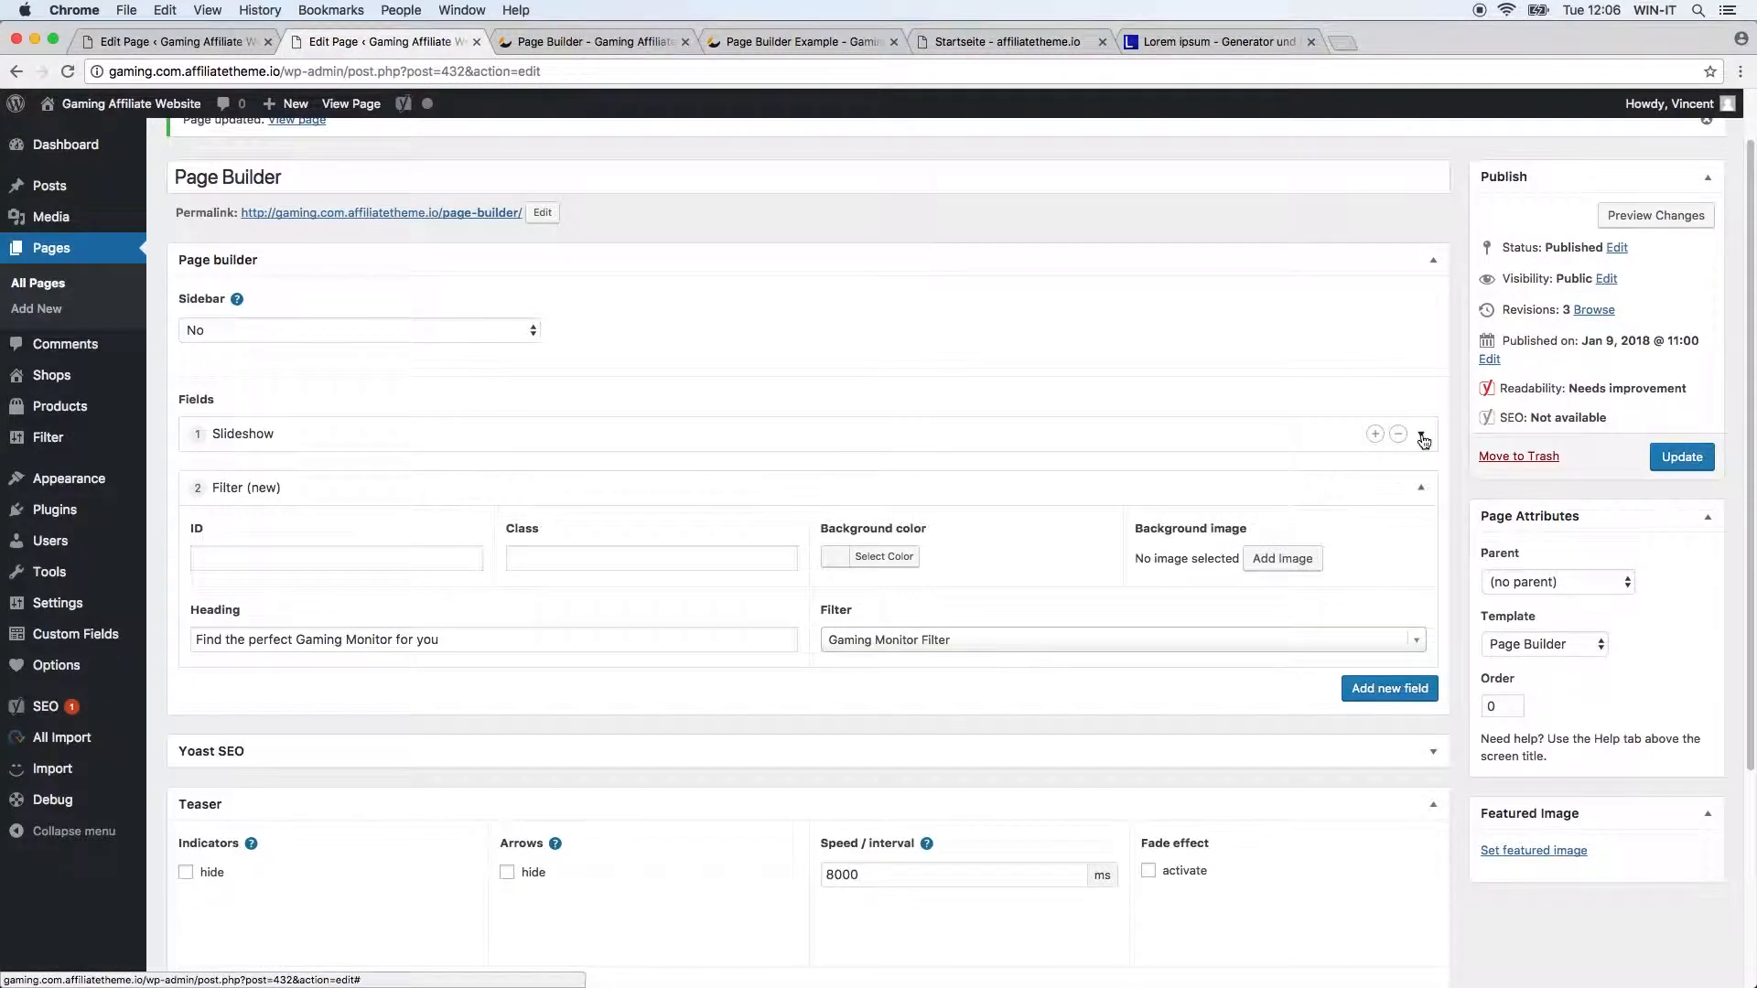
left_click(1427, 489)
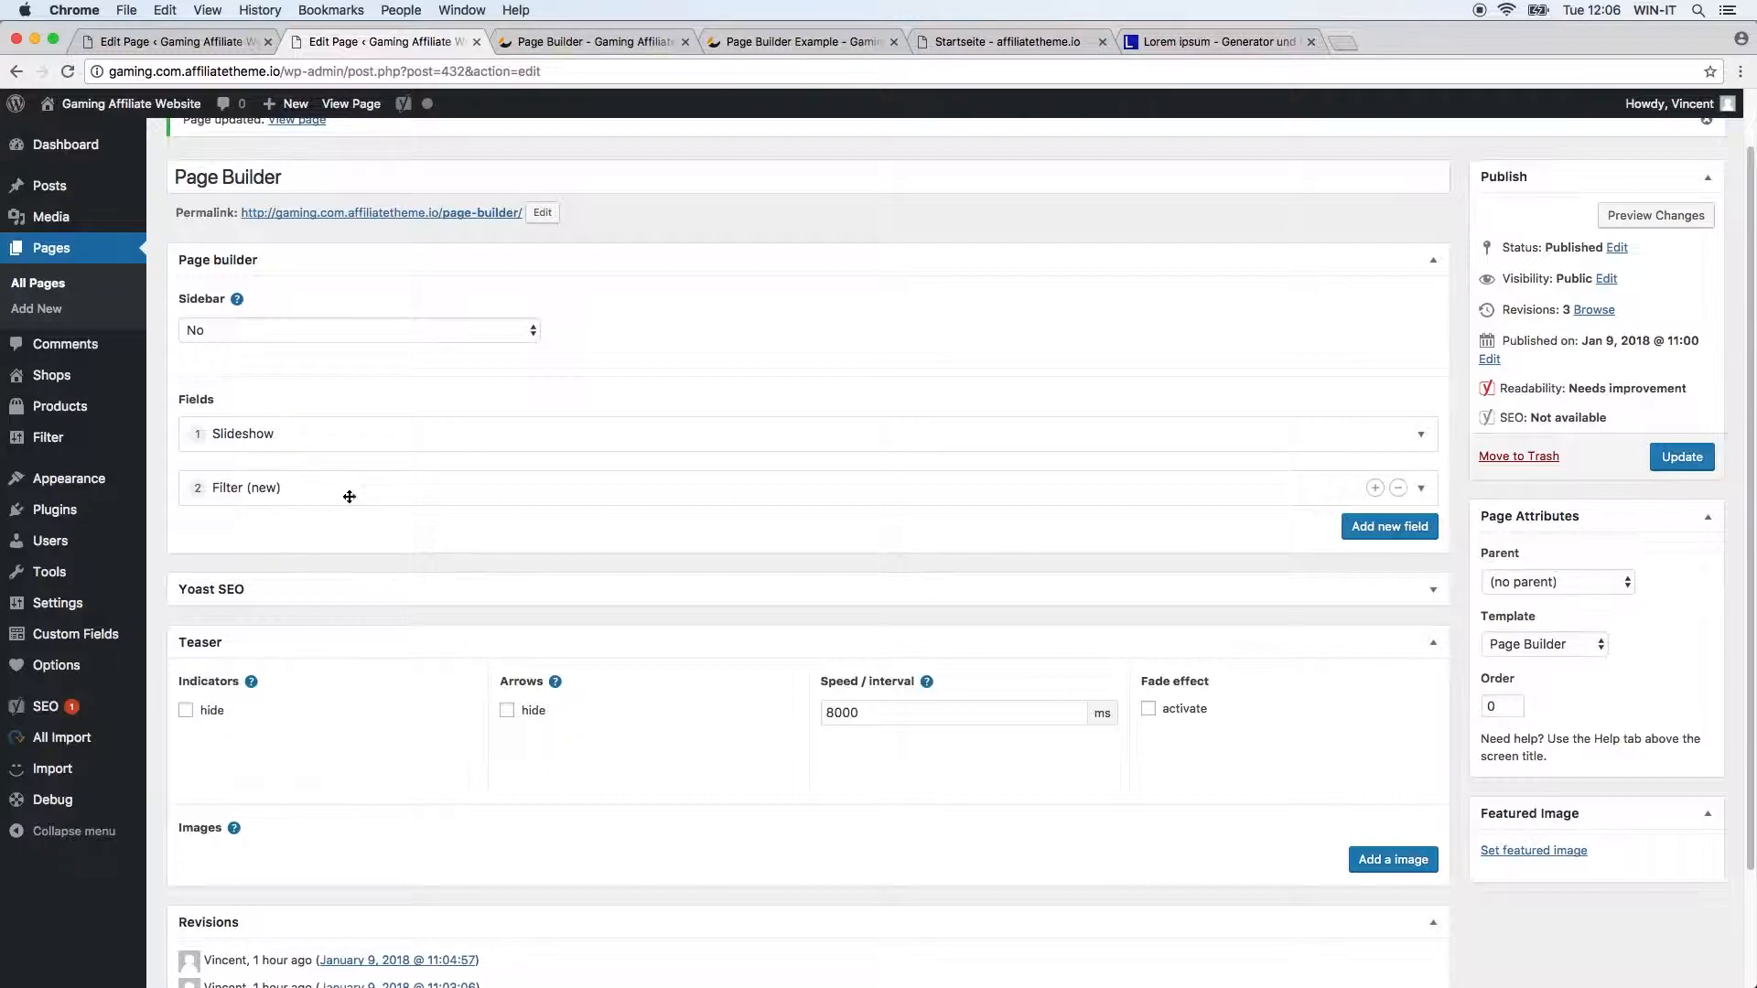
Step: Add a Divider field below the filter, followed by a Text area field
left_click(1381, 531)
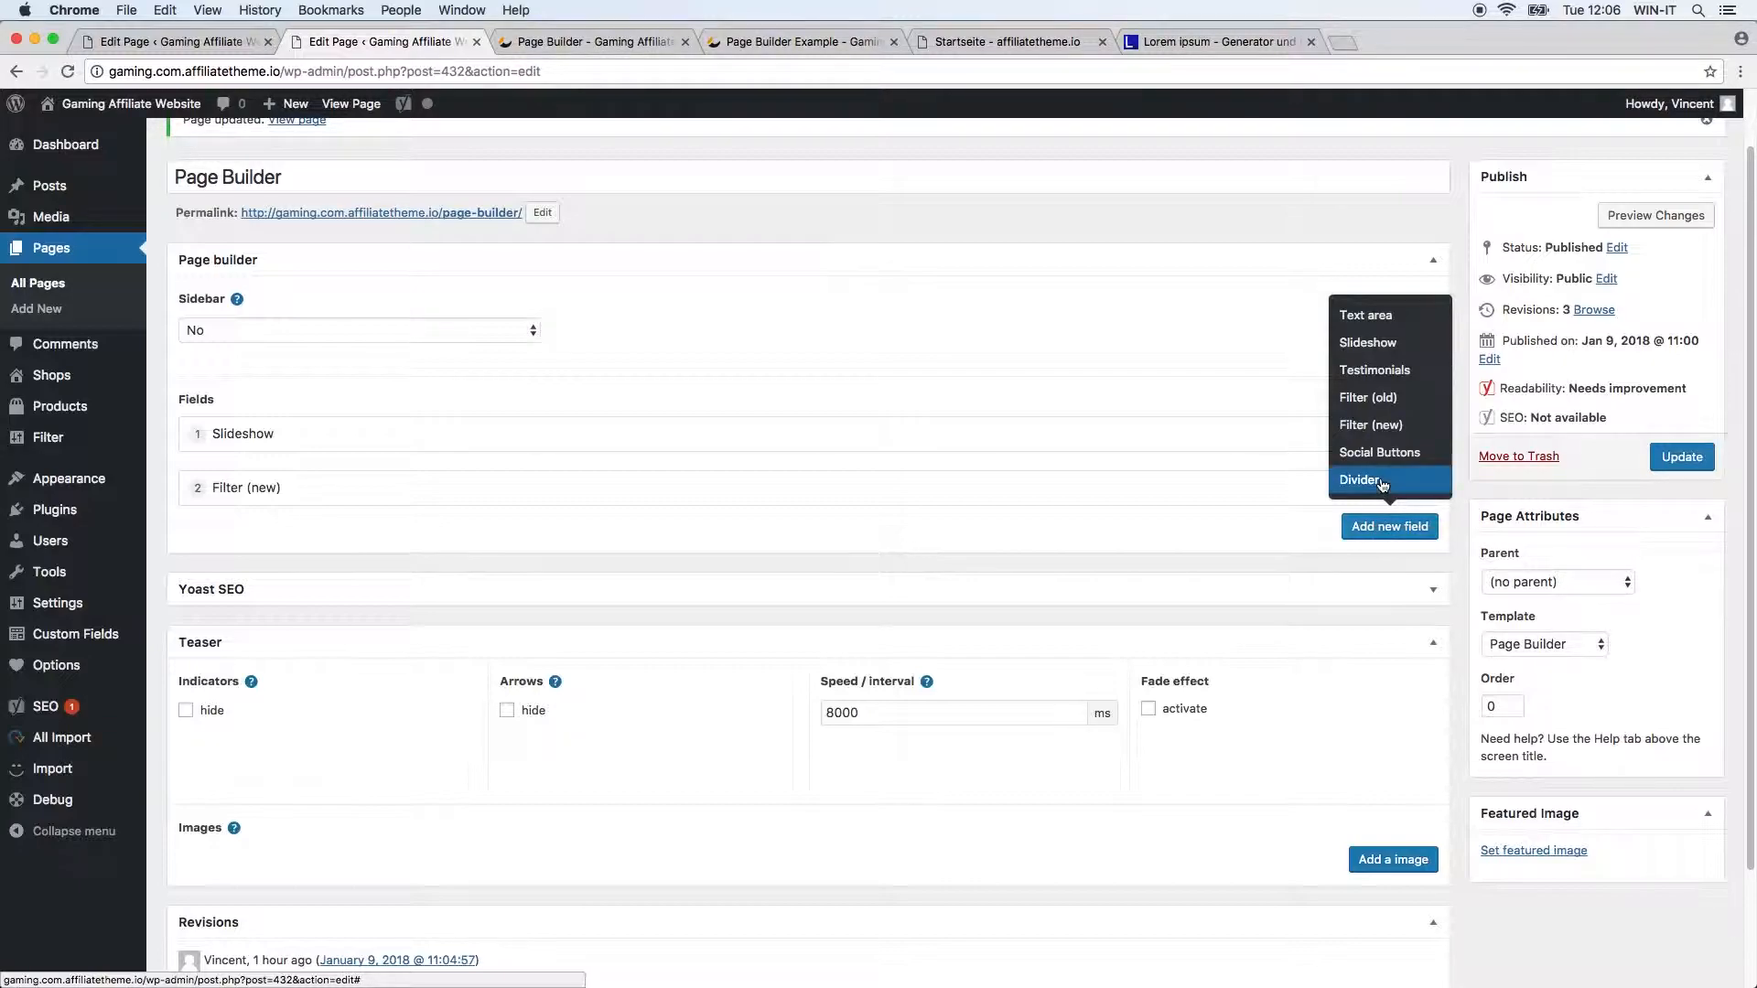
left_click(1384, 483)
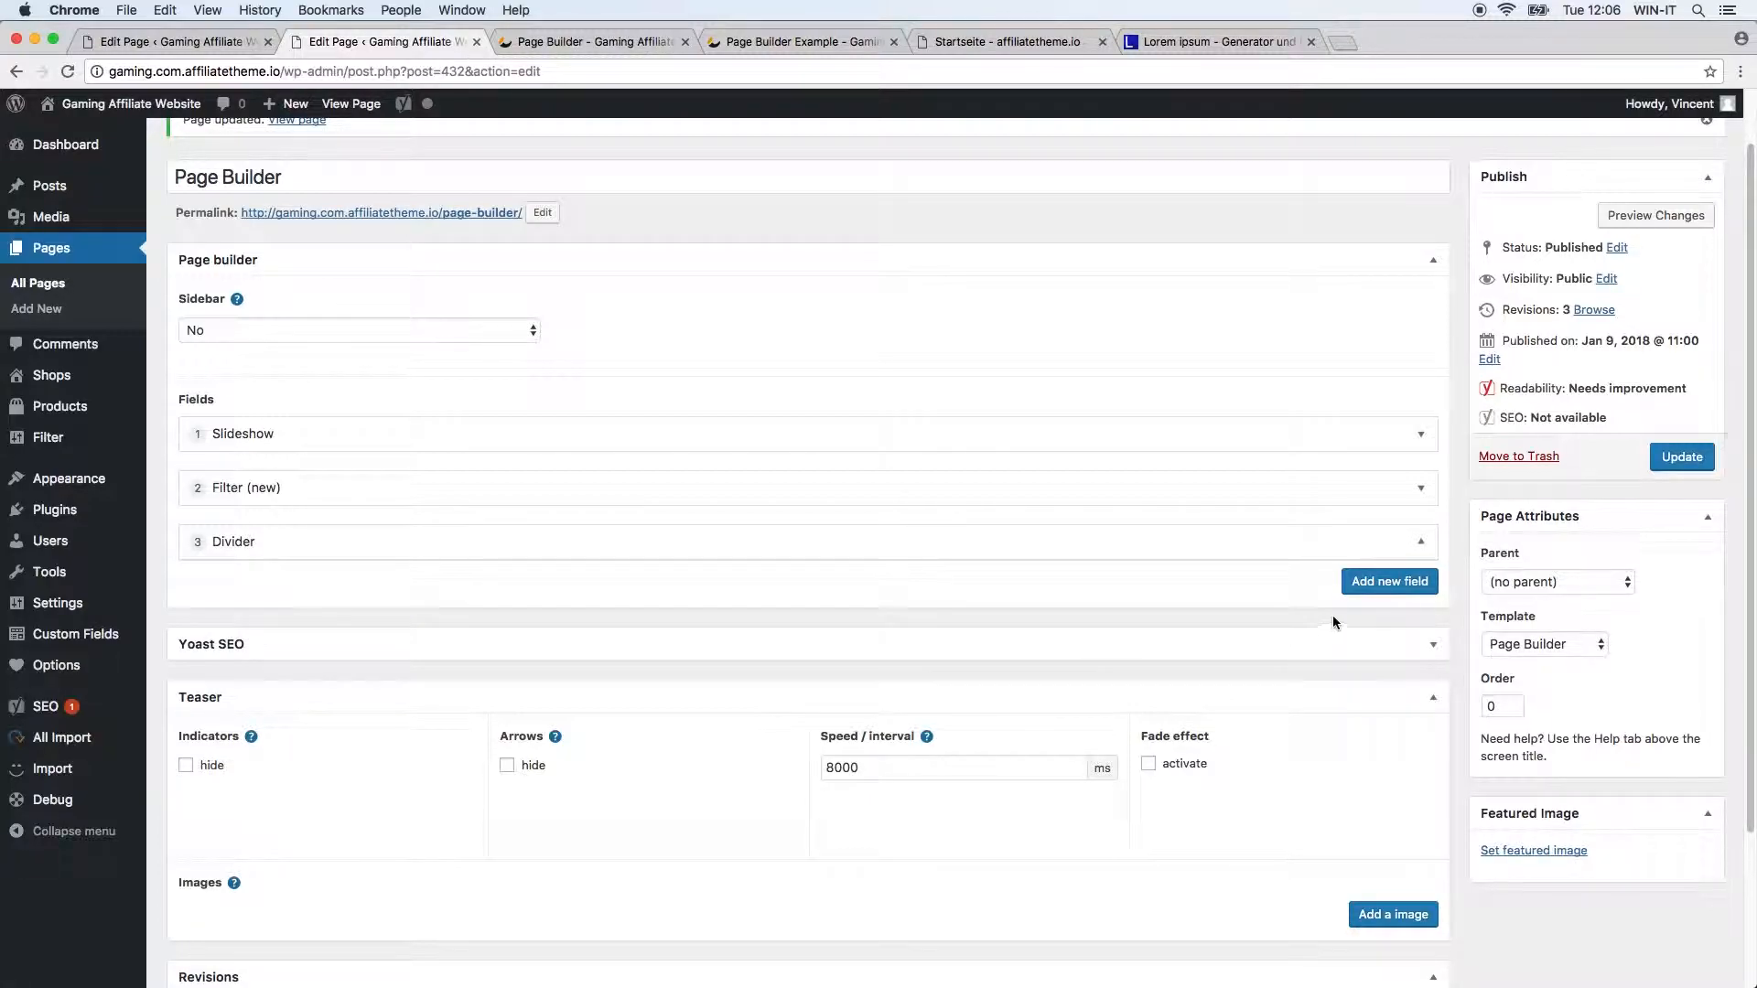
left_click(1392, 591)
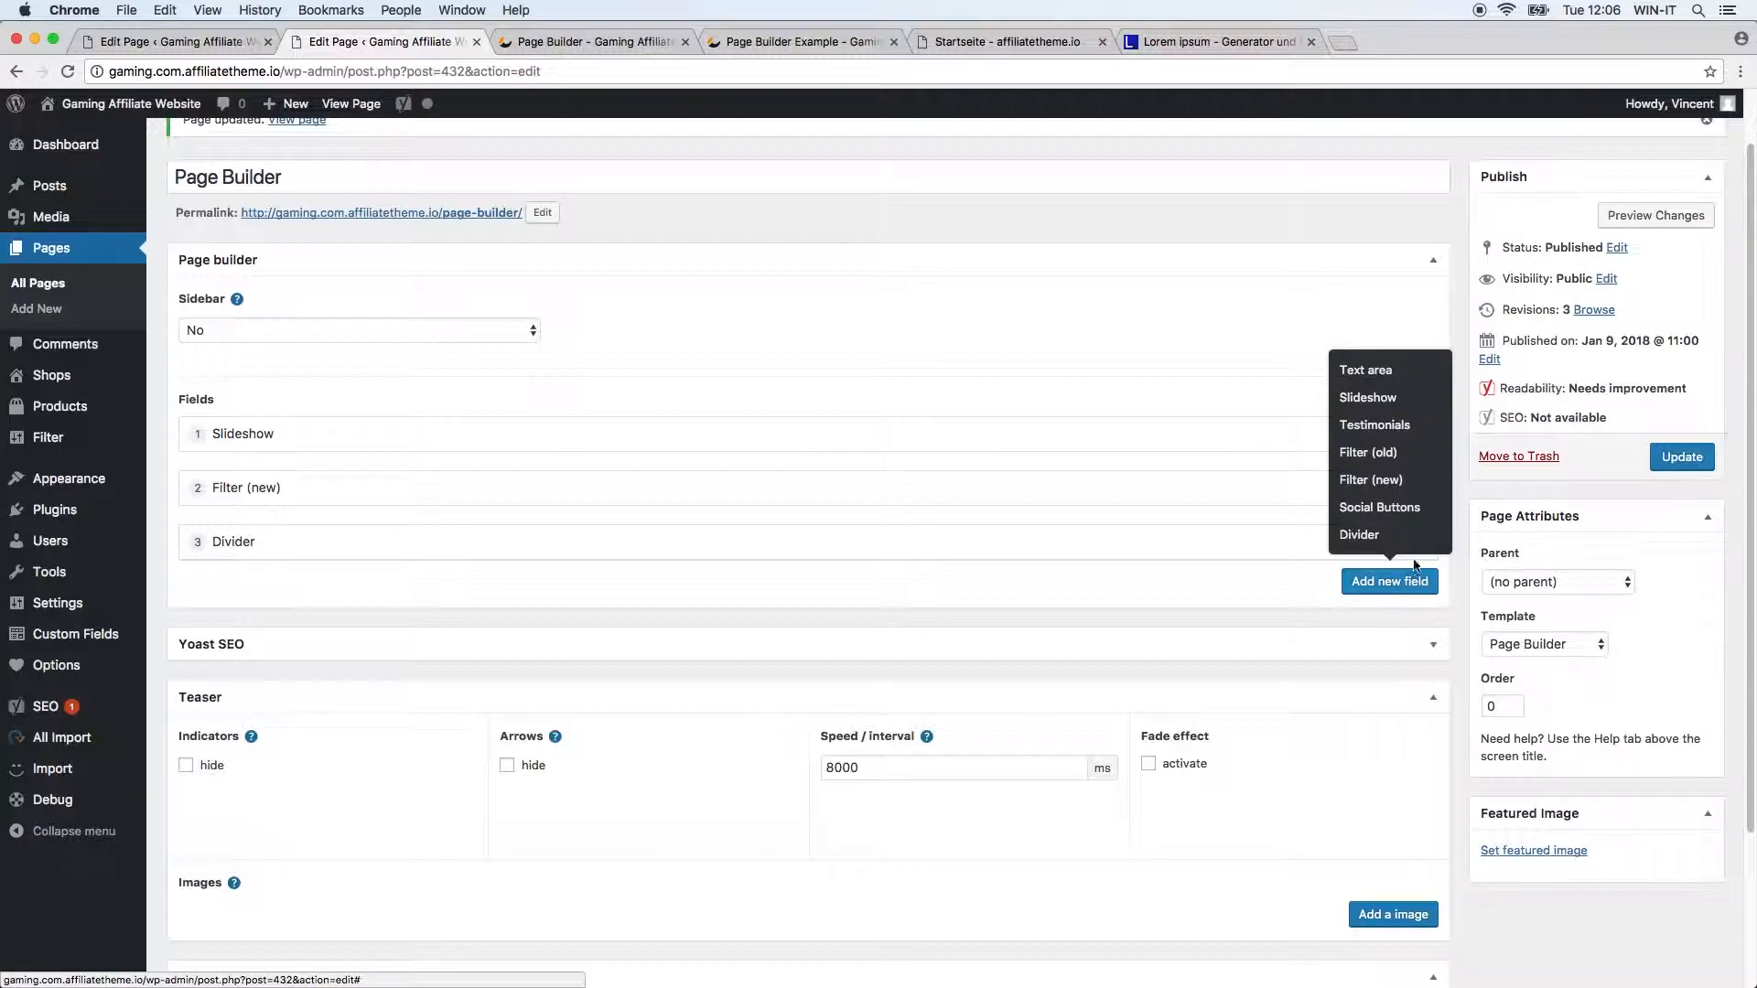
left_click(1382, 372)
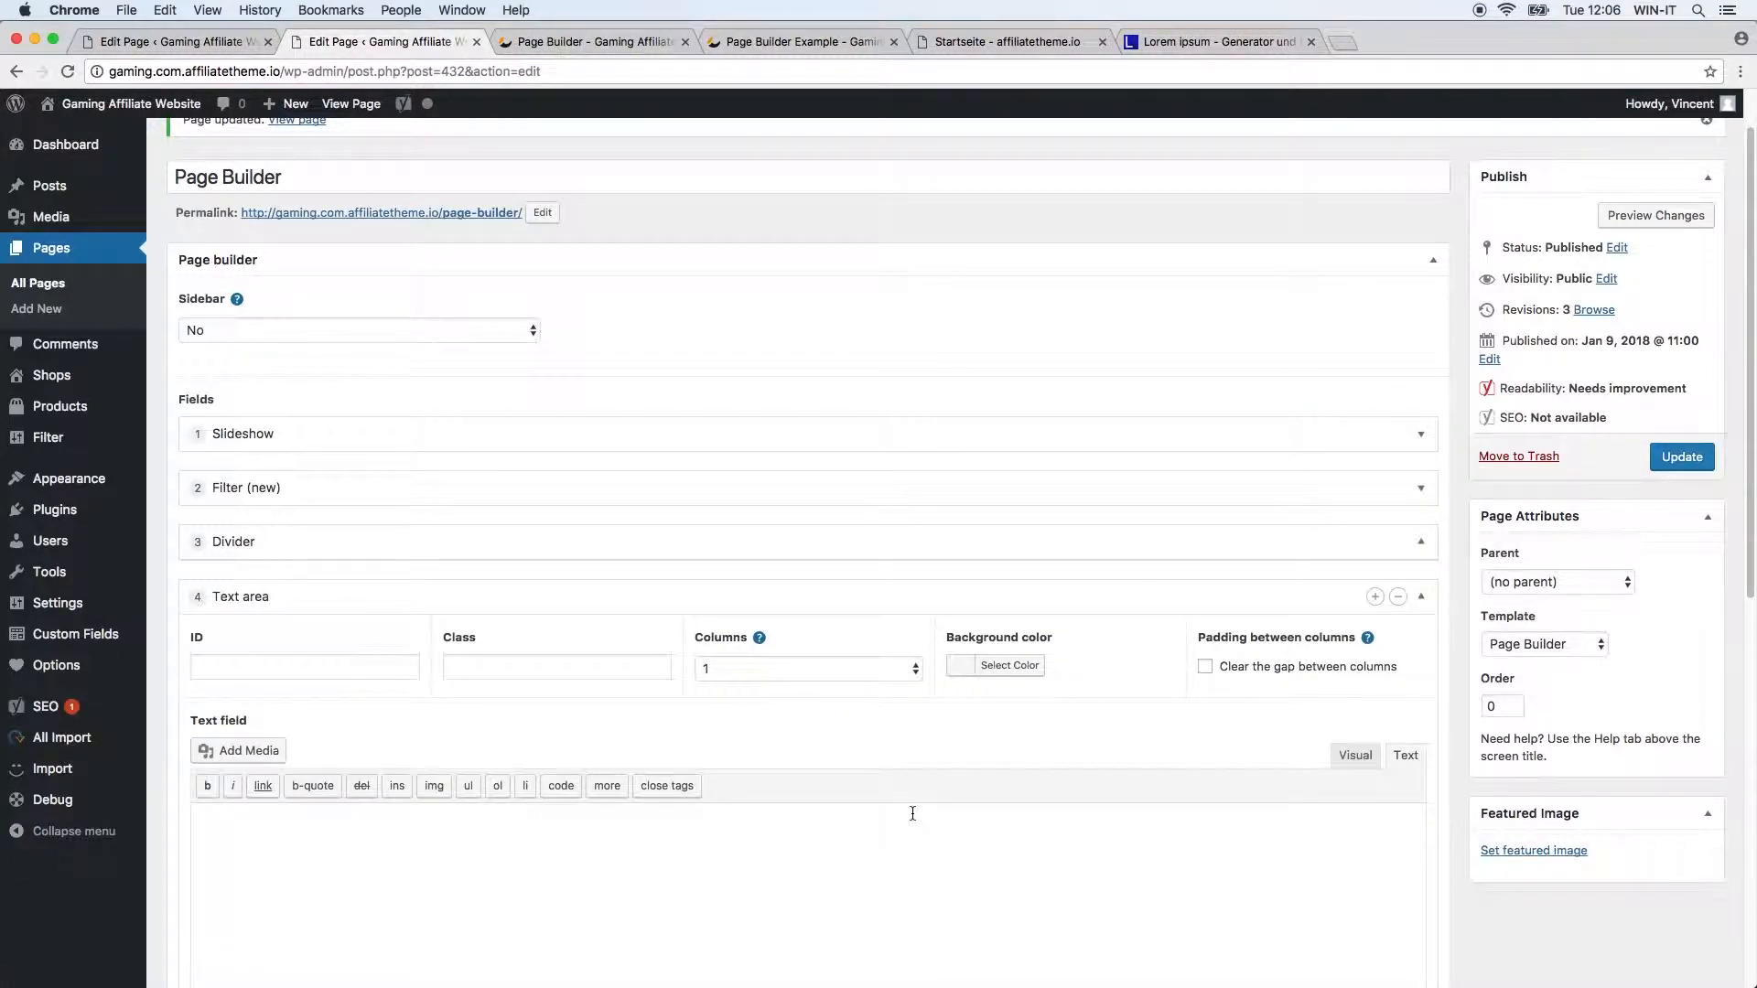
Step: Switch the text area's editor to Visual mode and view the available shortcodes without inserting any
scroll(878, 805, "down", 3)
left_click(1350, 596)
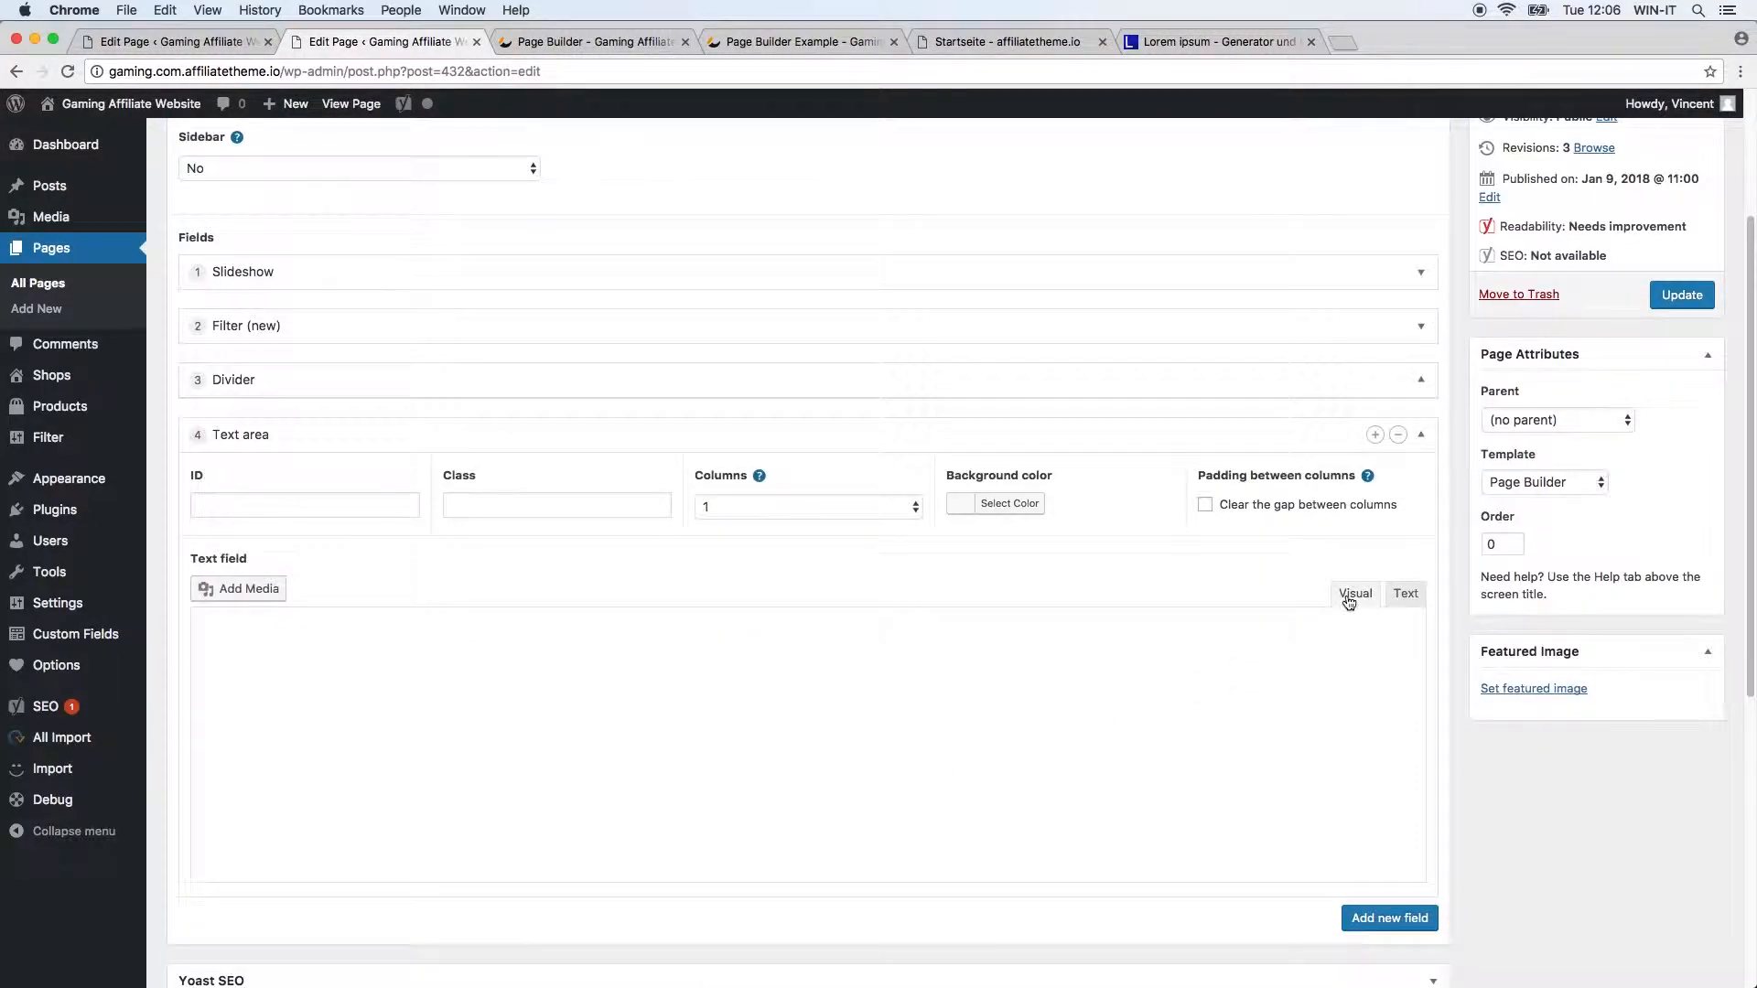
left_click(1131, 709)
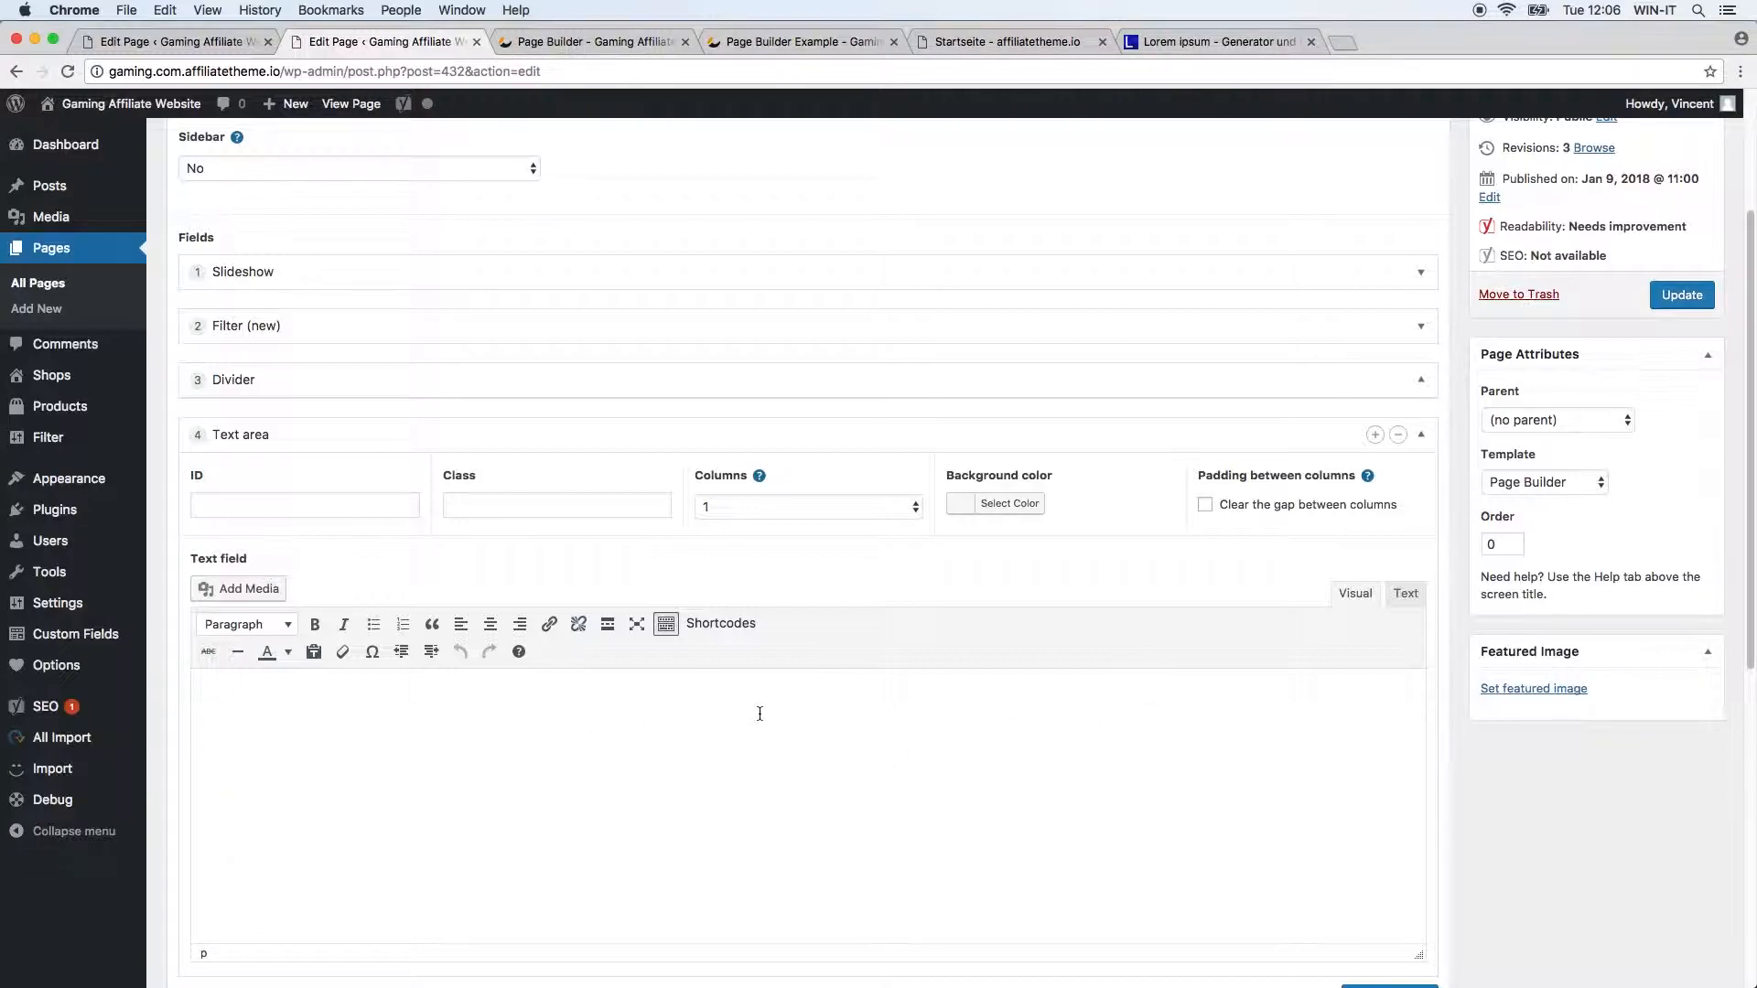
left_click(721, 628)
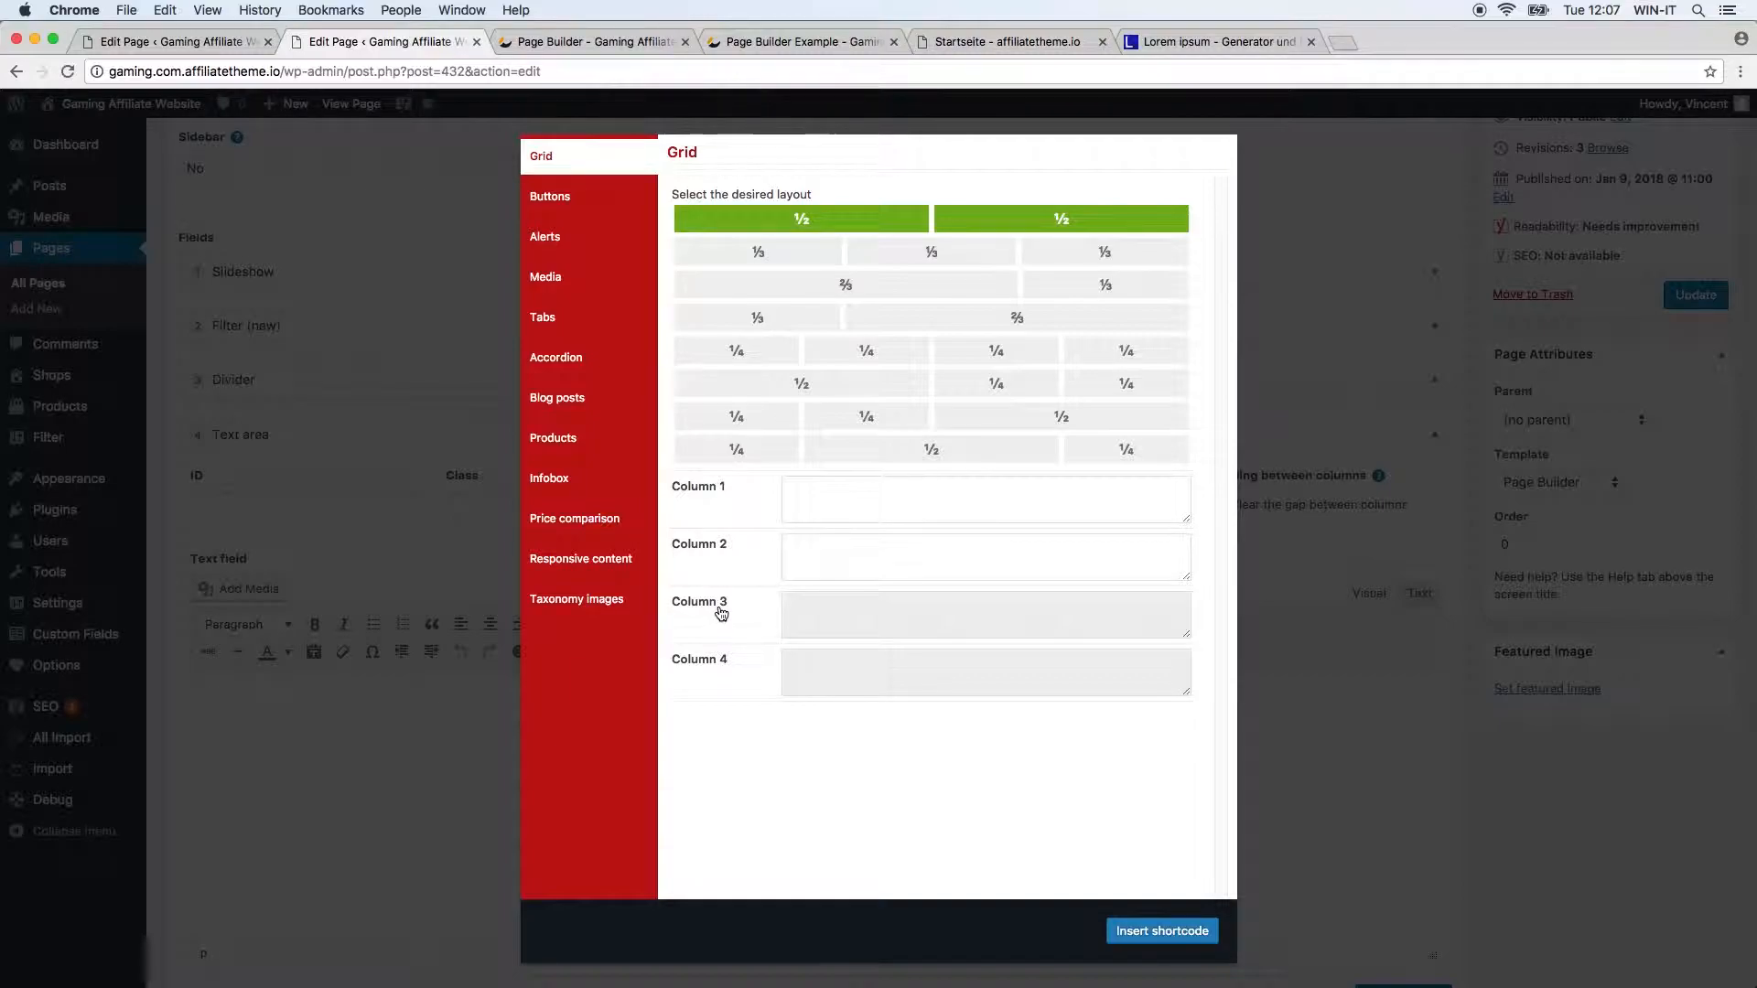
left_click(1412, 854)
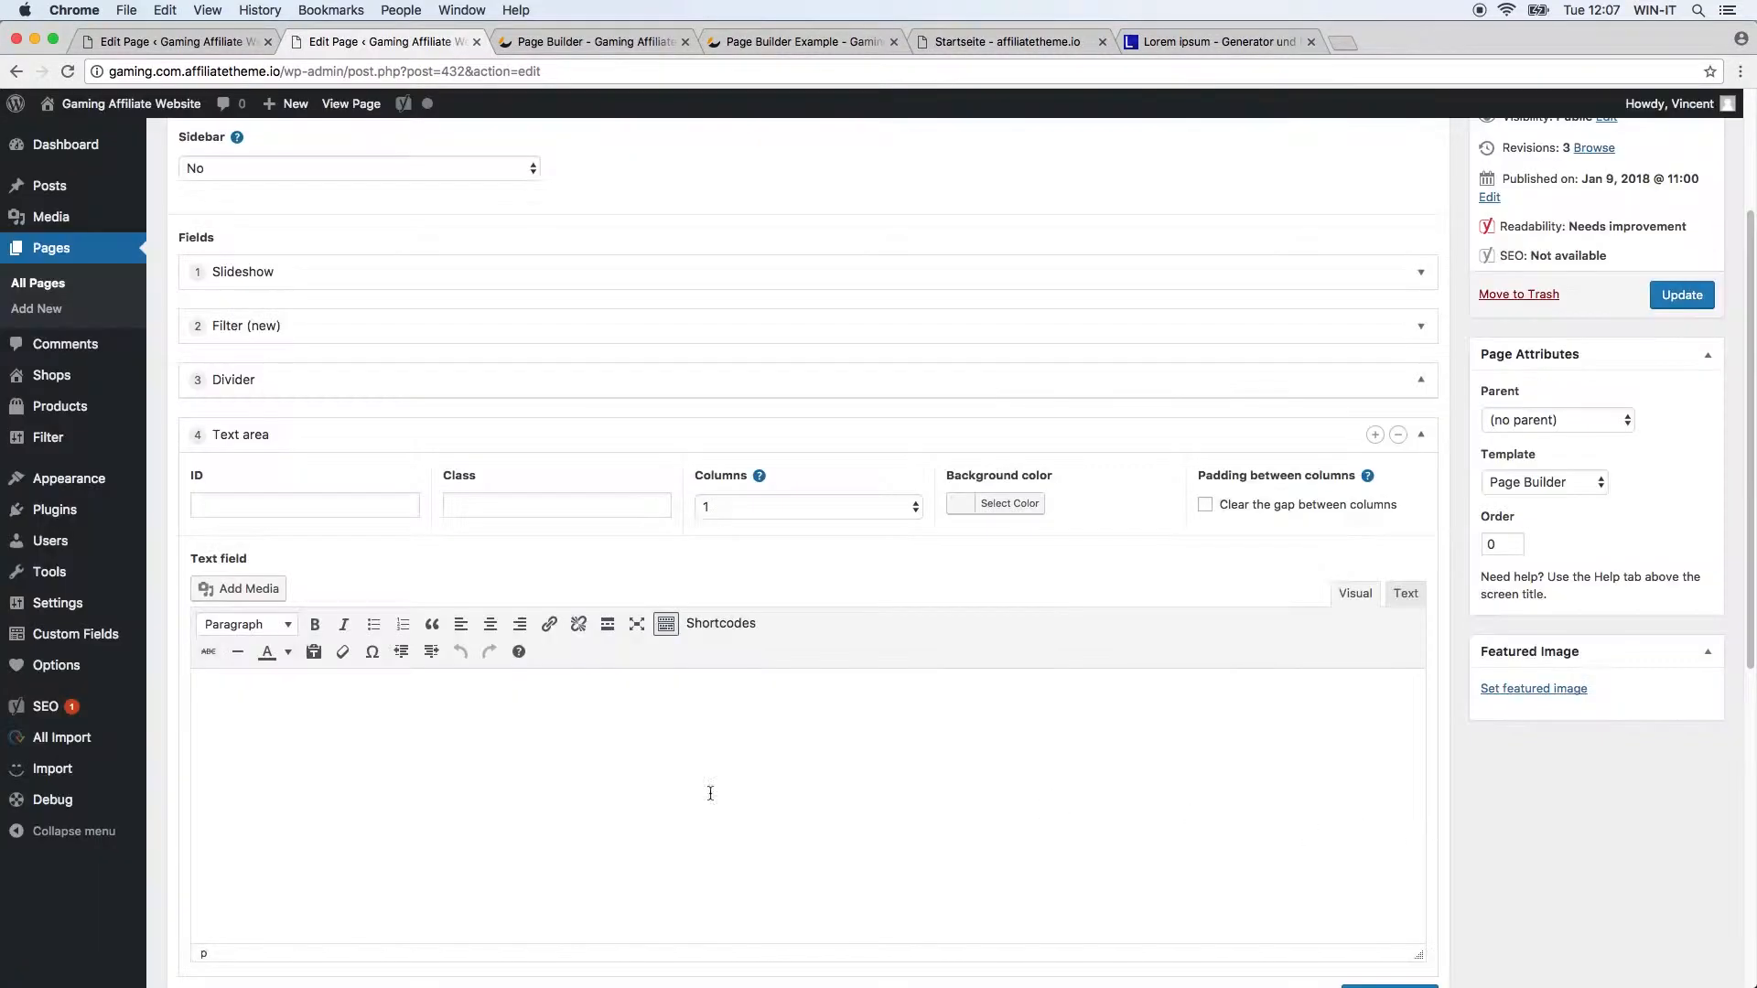
Step: Enter "Our Recommendation" as a Heading 1 in the text area and start a new paragraph
left_click(259, 629)
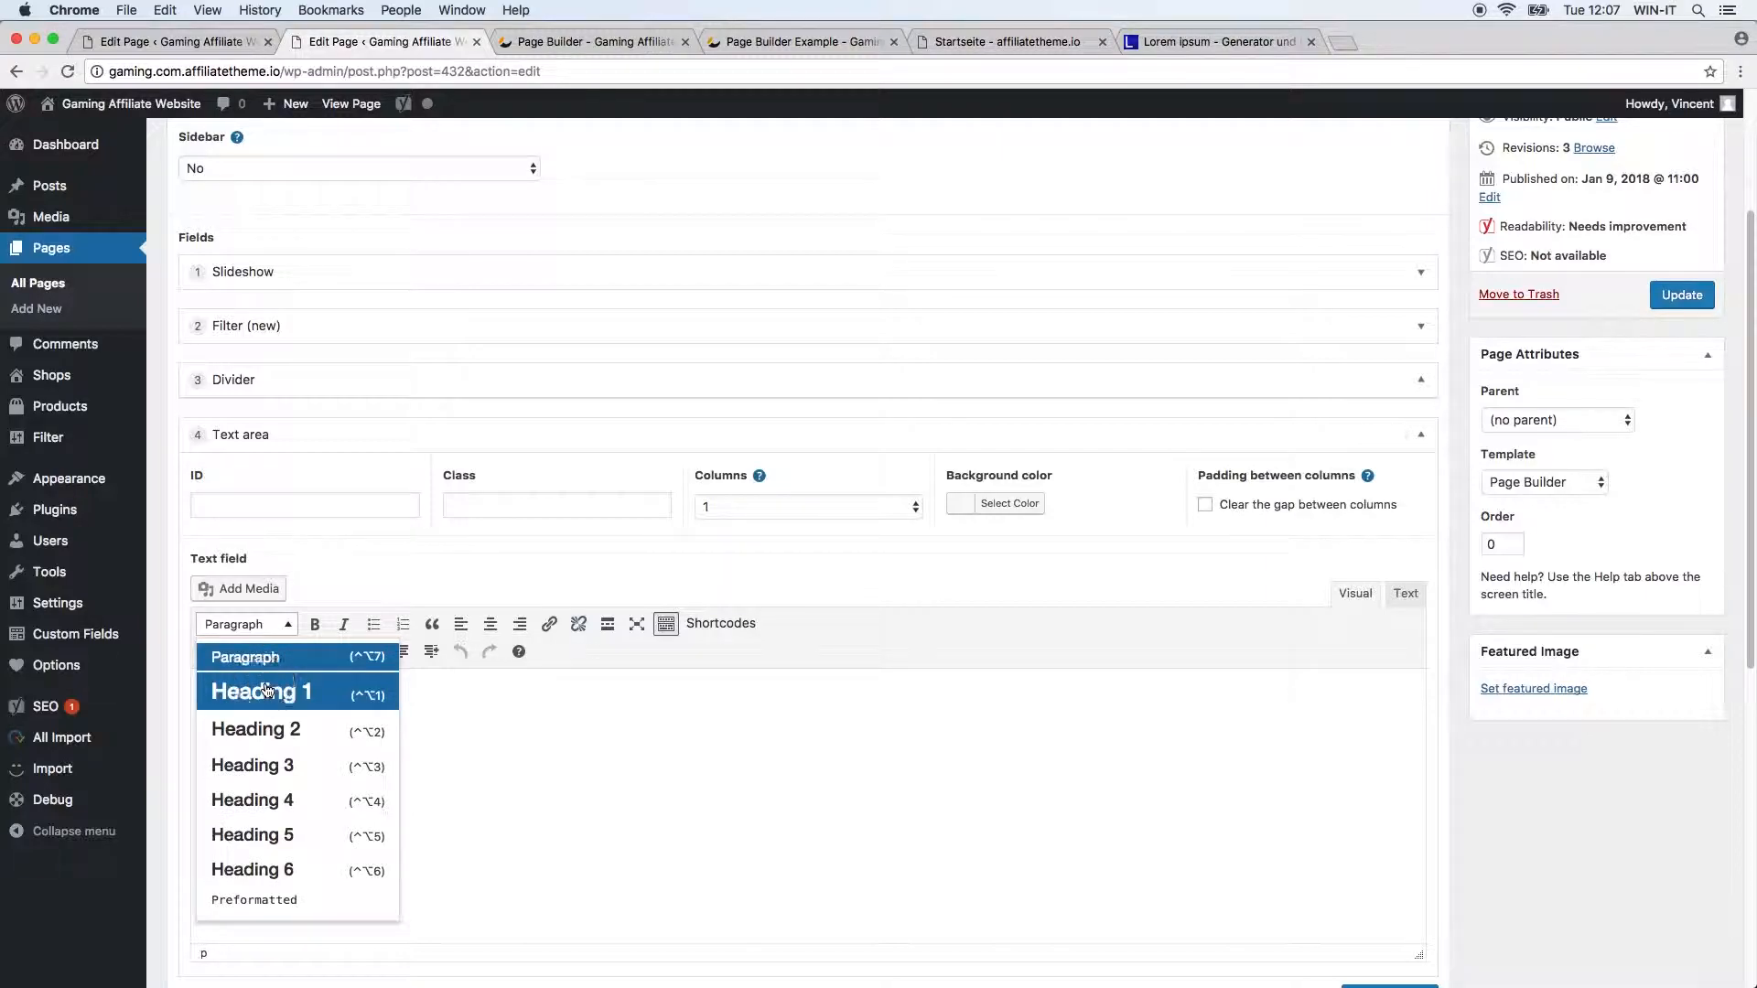
left_click(267, 693)
type("Our RTo")
key("BackSpace")
key("BackSpace")
type("eco")
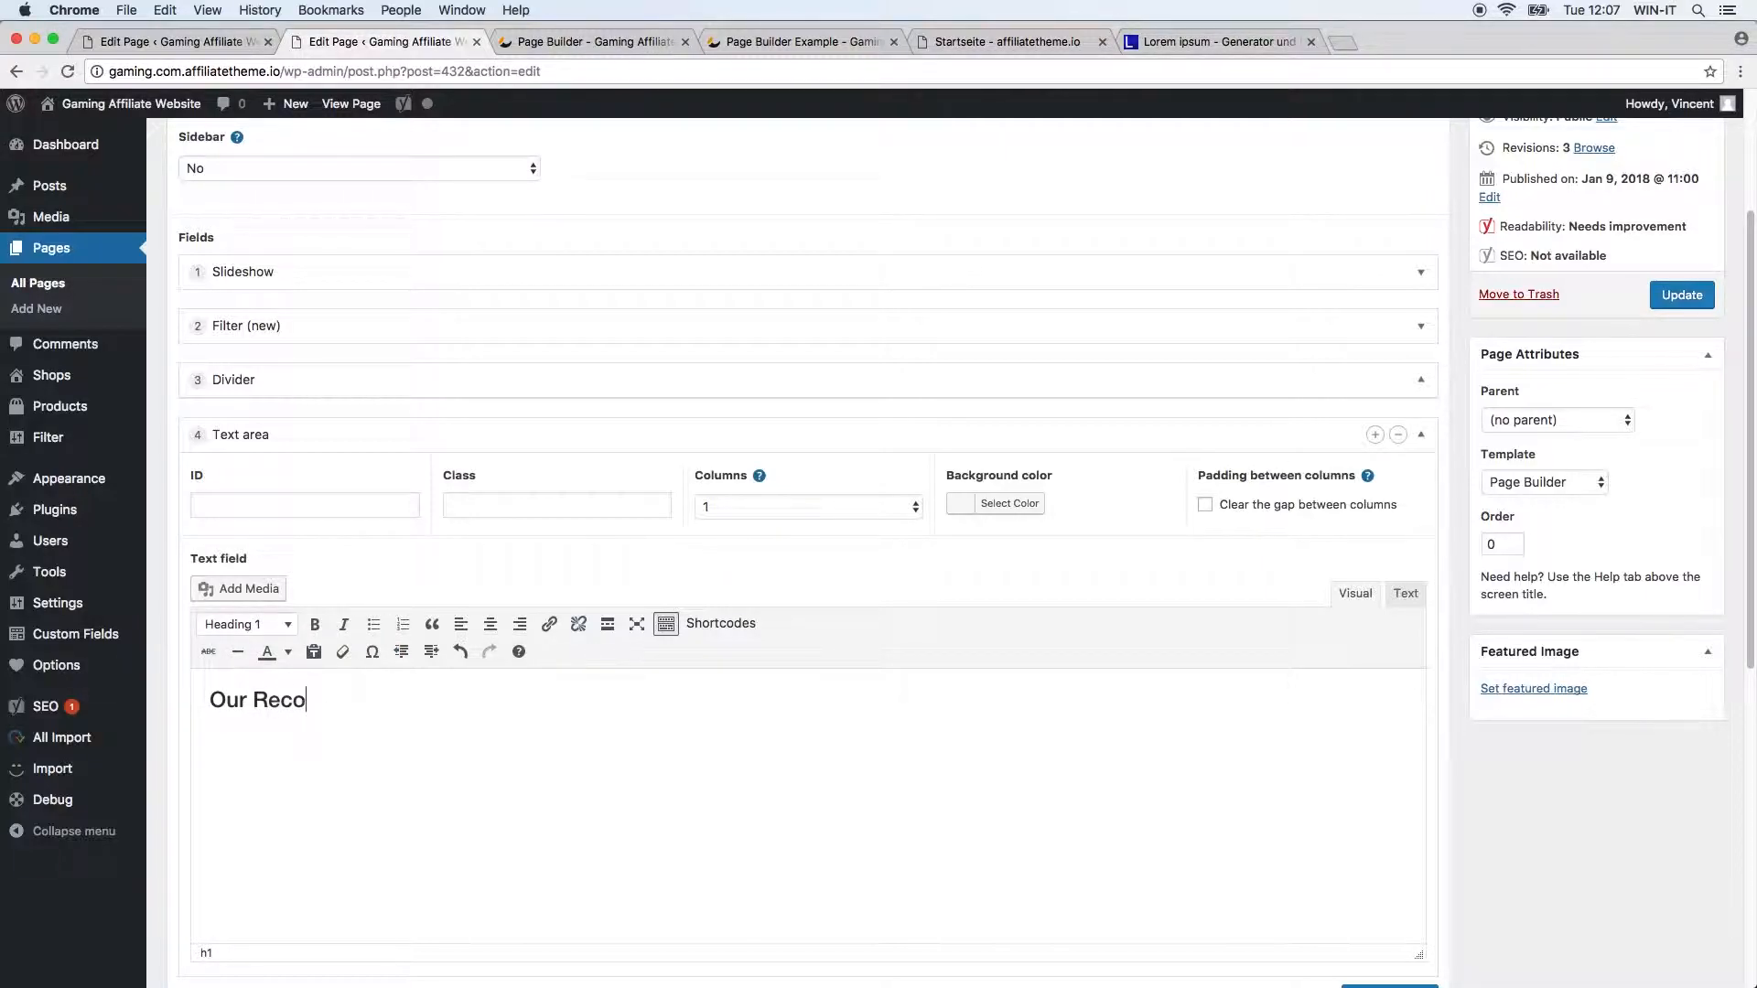
type("mmendation")
key("Return")
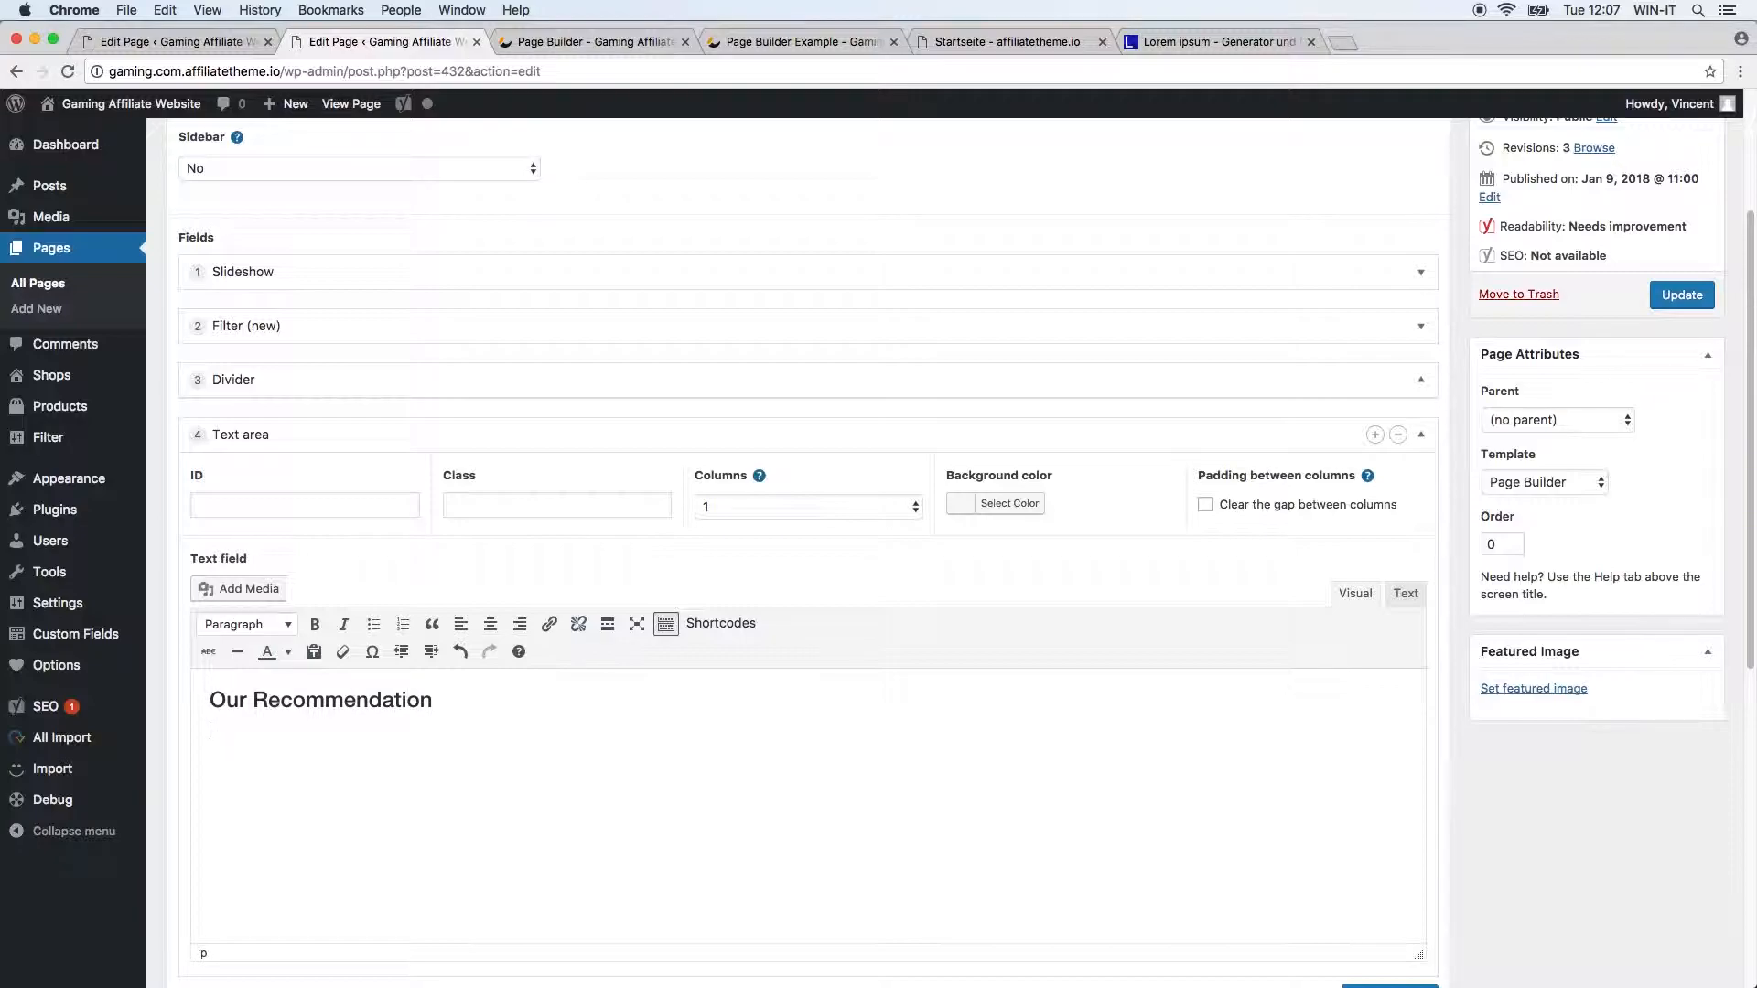
Step: Copy the generated text from loremipsum.de and paste it below the "Our Recommendation" heading
left_click(1216, 41)
left_click(652, 439)
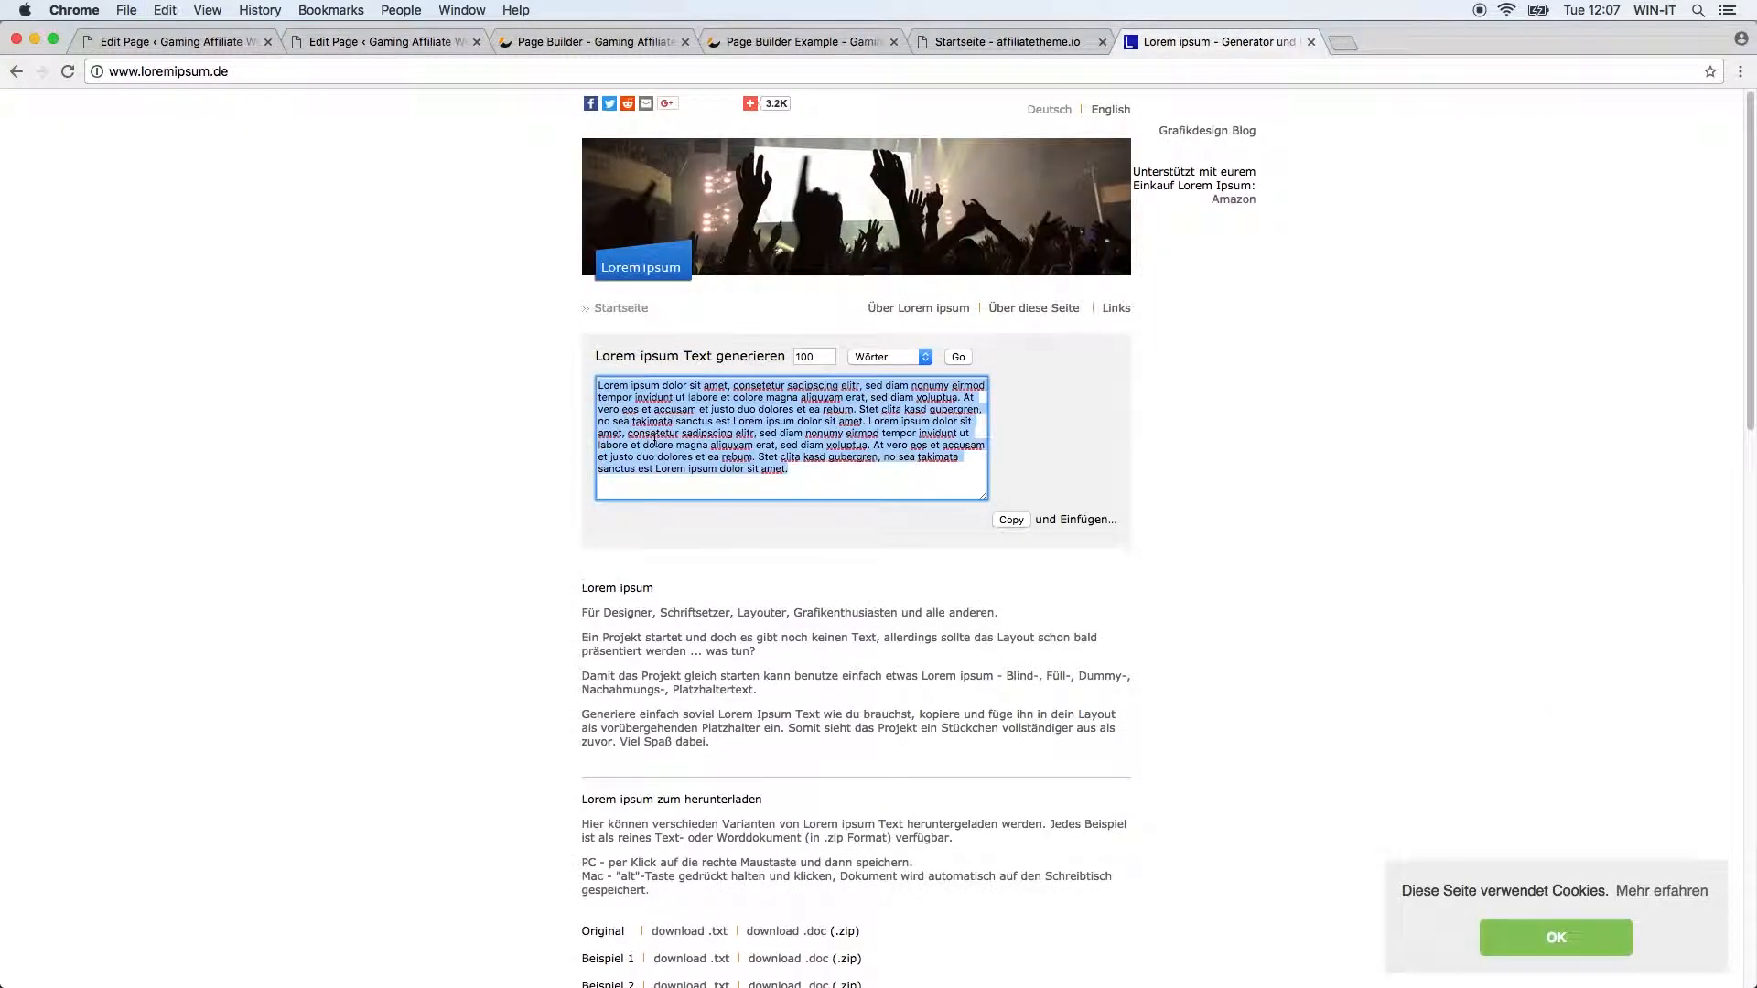
key("super+c")
left_click(353, 41)
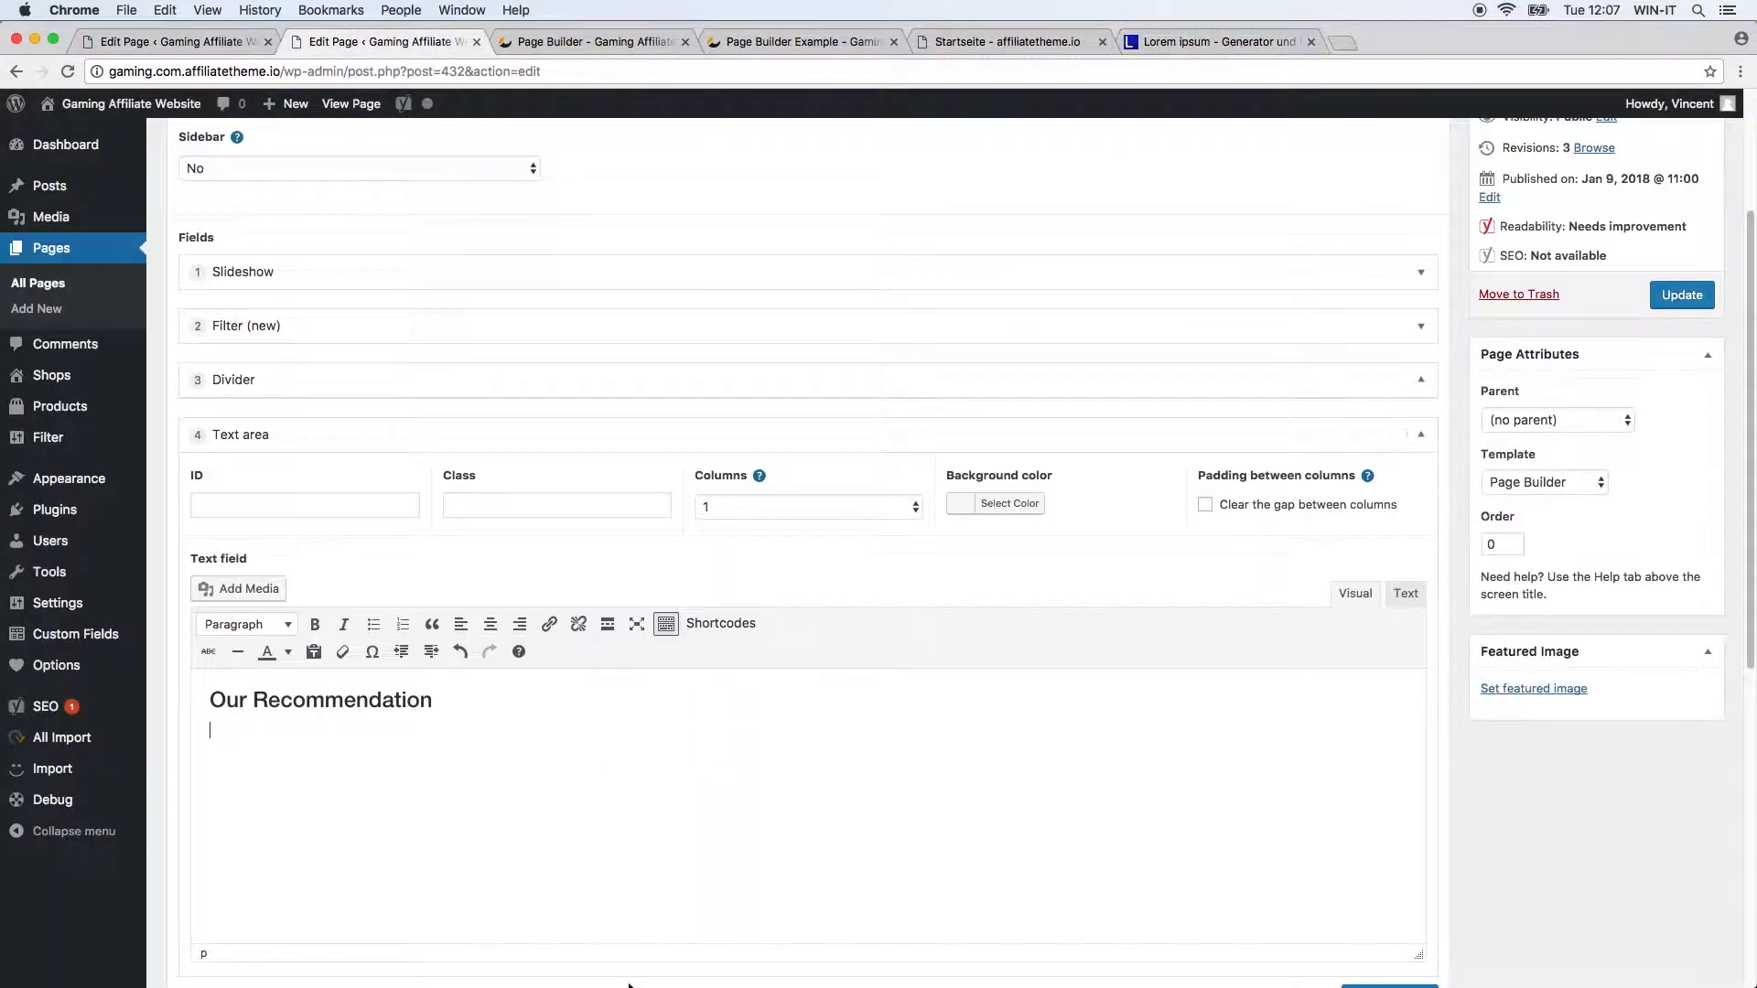
key("super+v")
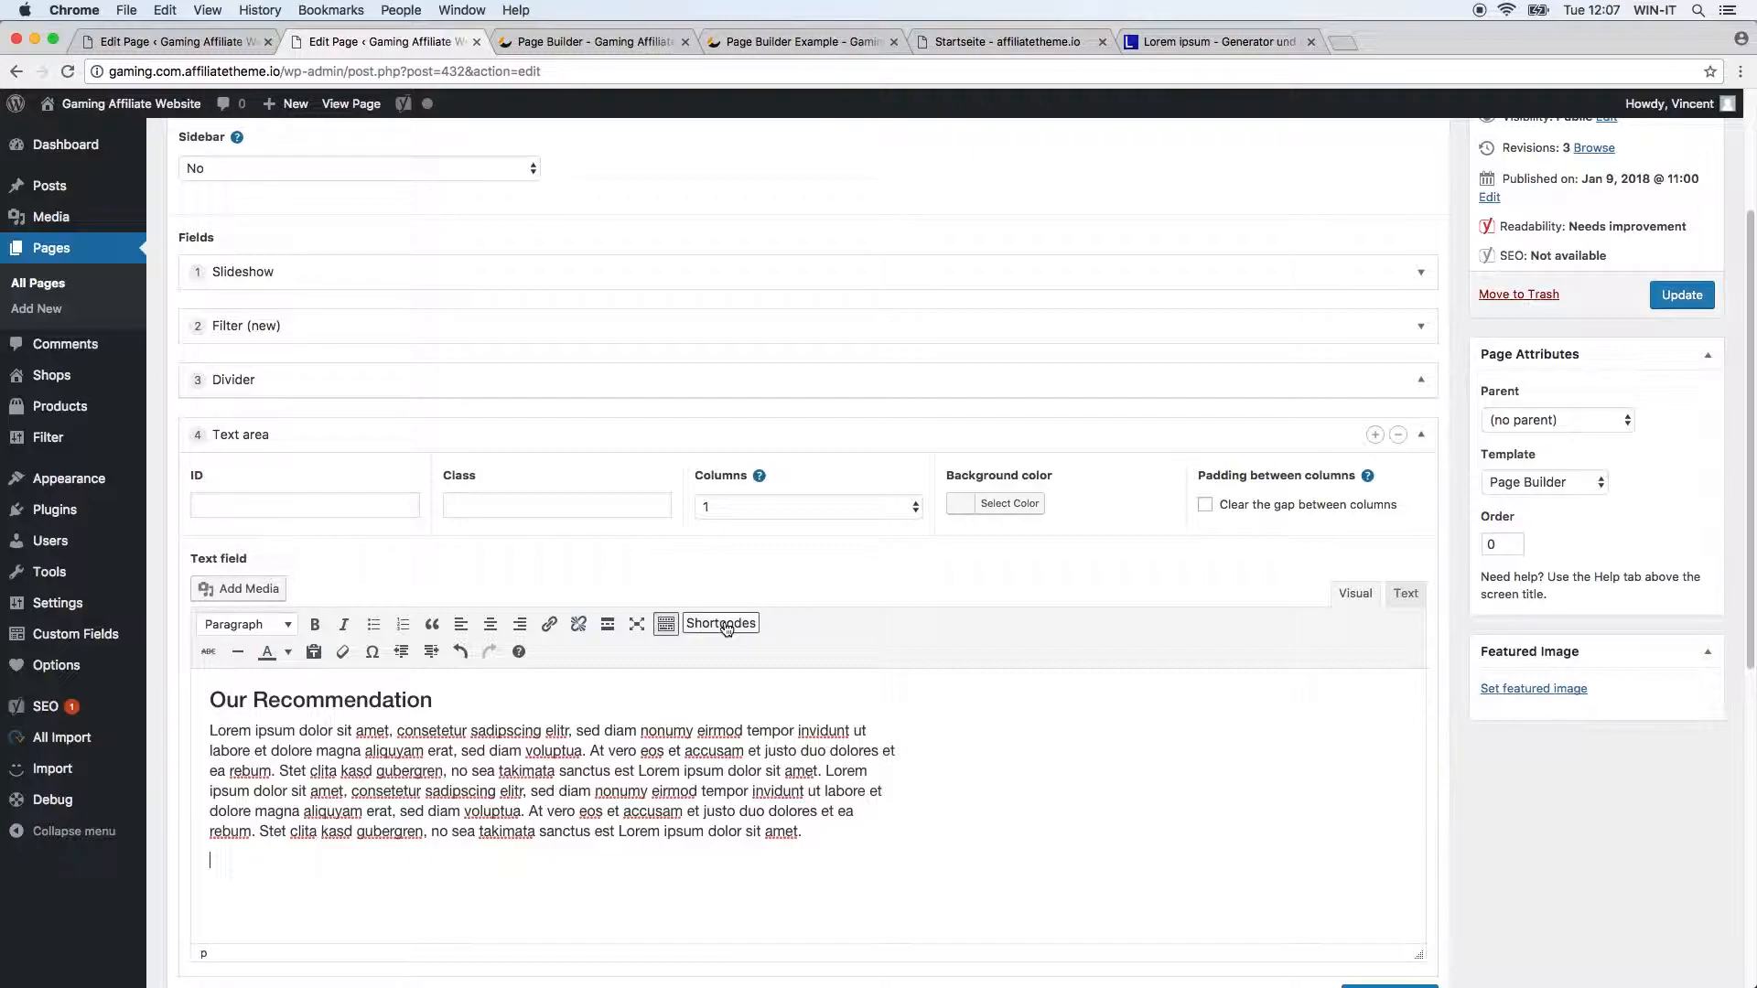
Step: Check the Our Recommendations section on the Page Builder Example page and return to the page editor
left_click(813, 45)
scroll(822, 703, "down", 3)
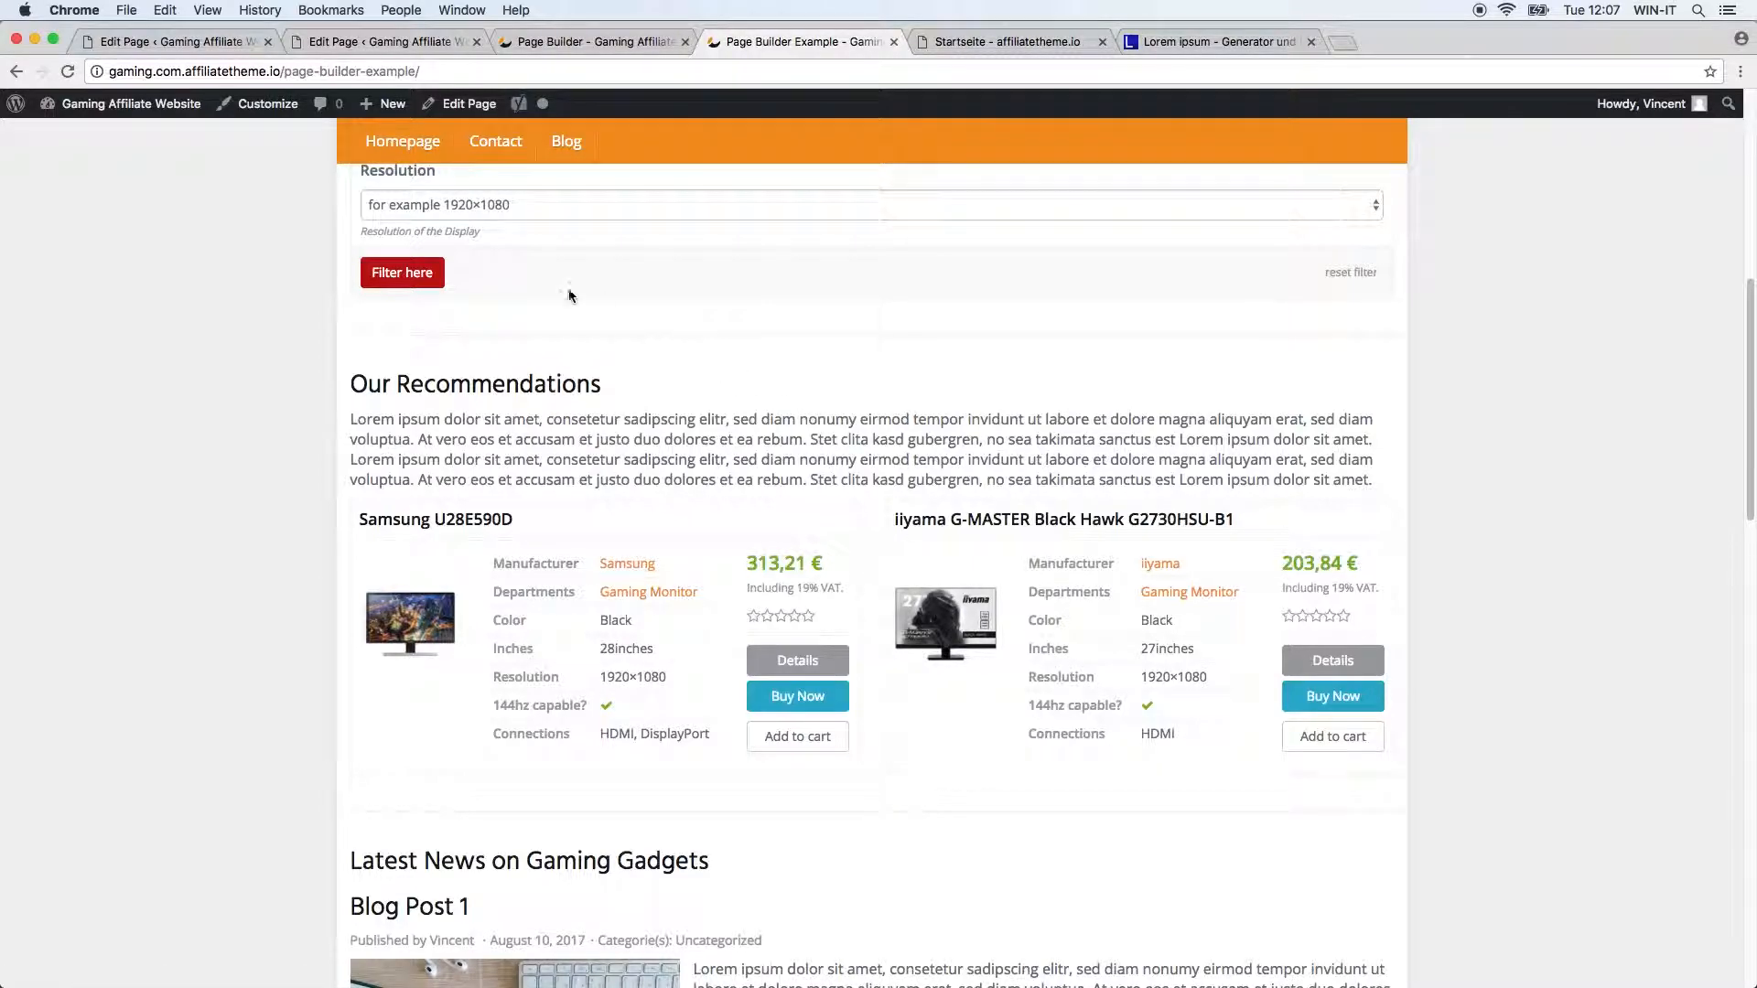
left_click(395, 41)
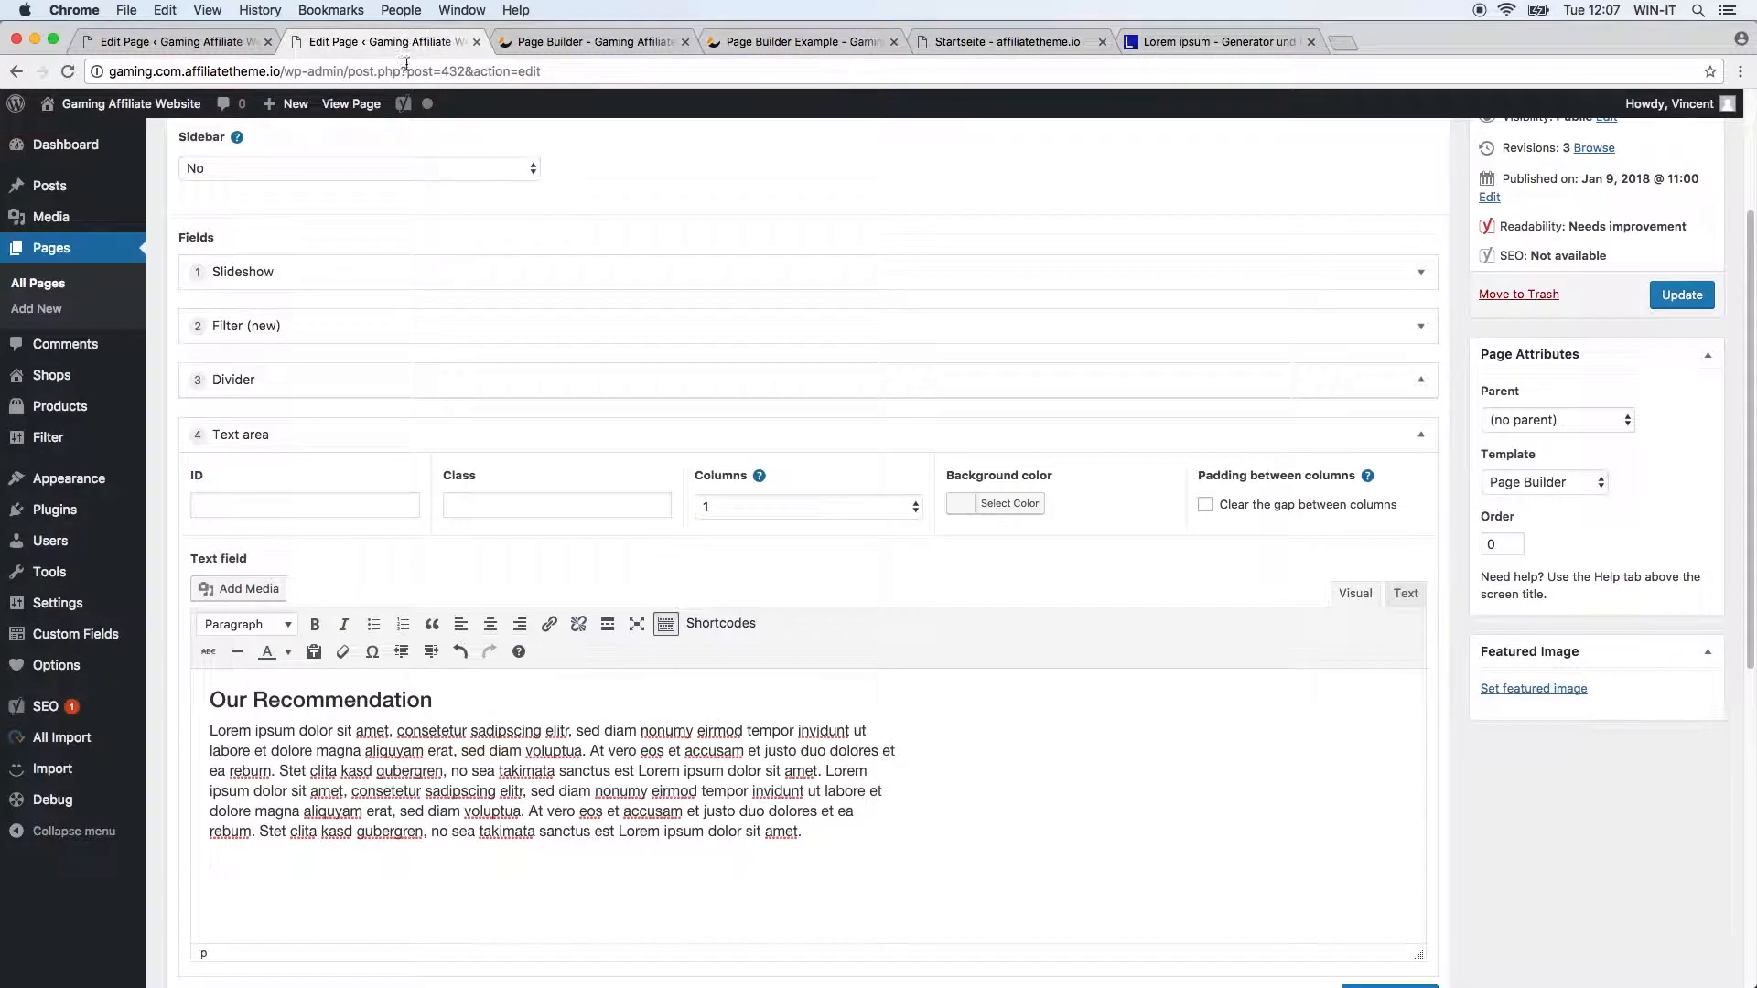
Step: Insert a half-and-half two-column grid shortcode below the lorem ipsum text, with "a" in Column 1 and "b" in Column 2
left_click(708, 625)
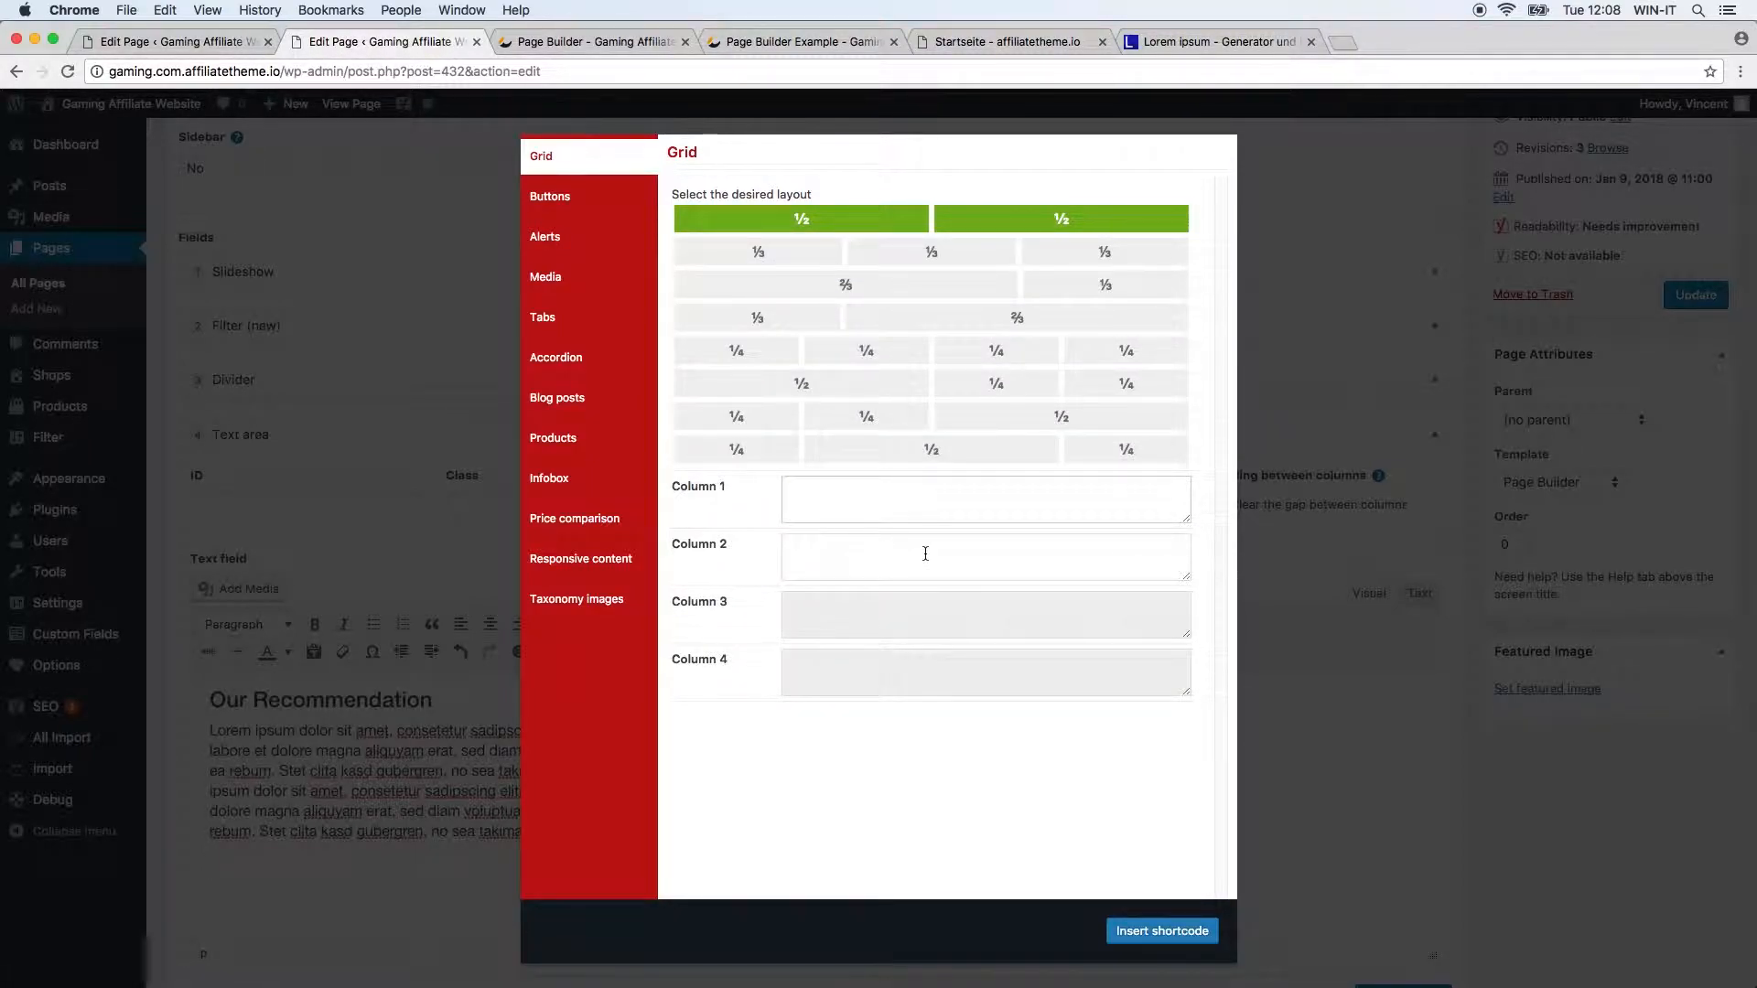
type("a")
key("Tab")
type("b")
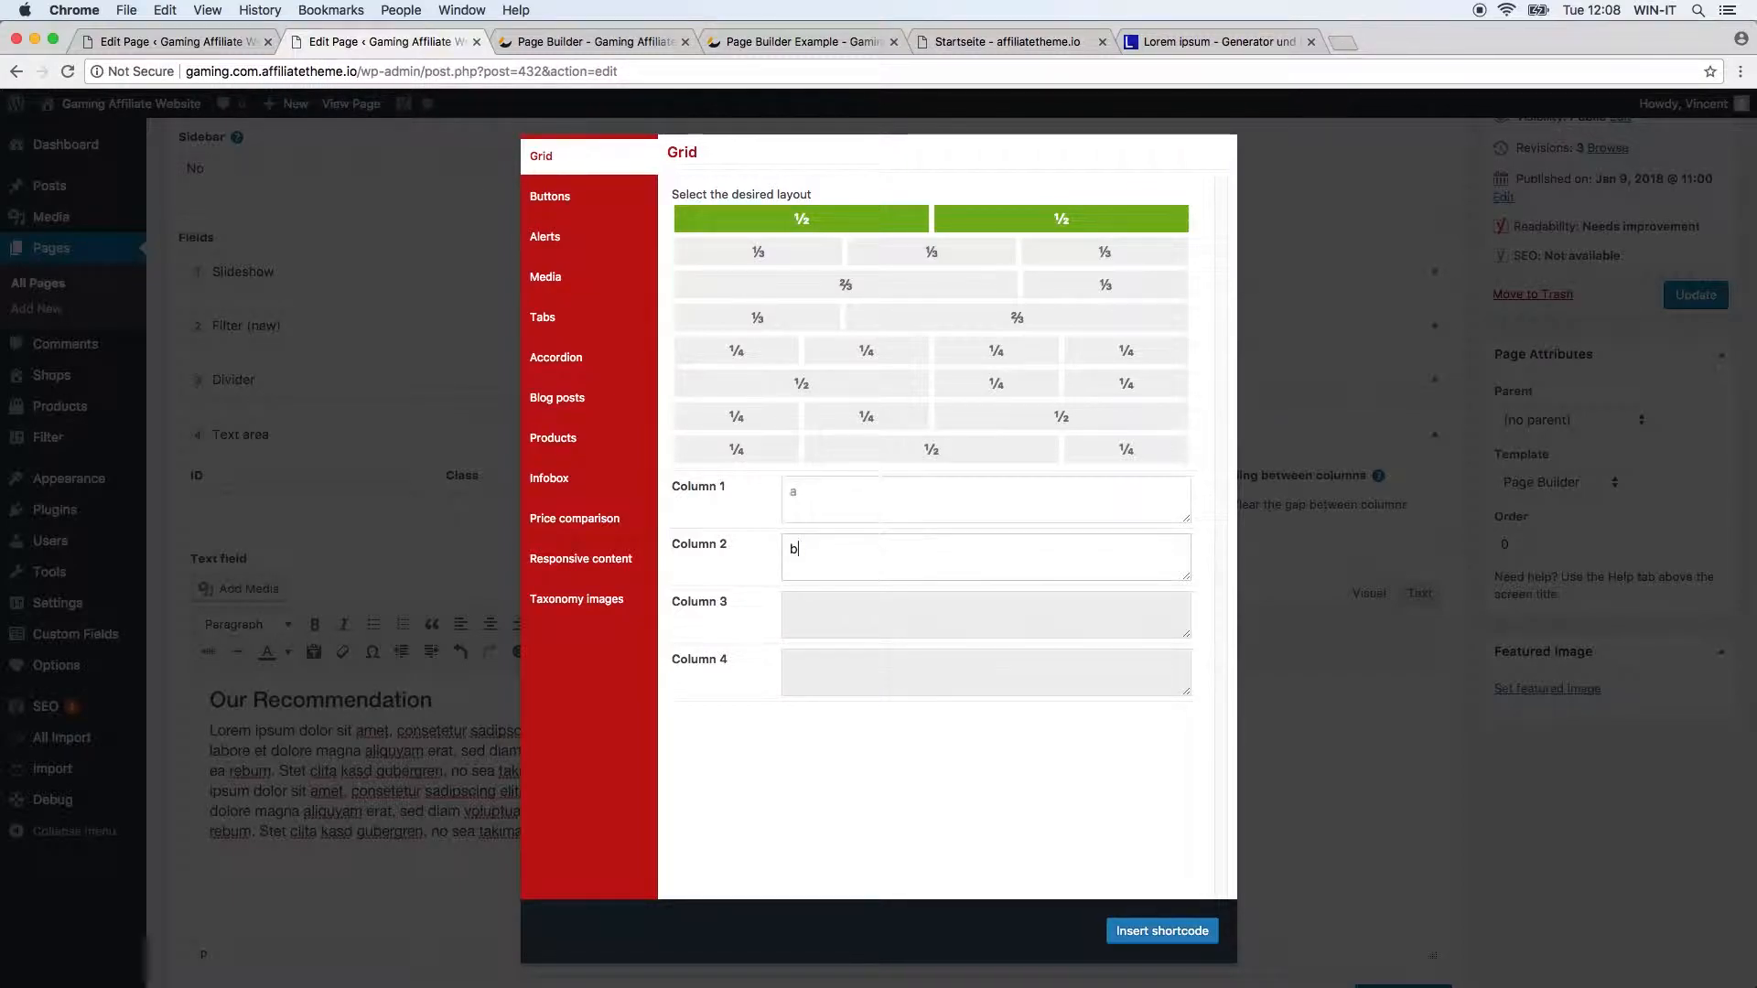
left_click(1134, 929)
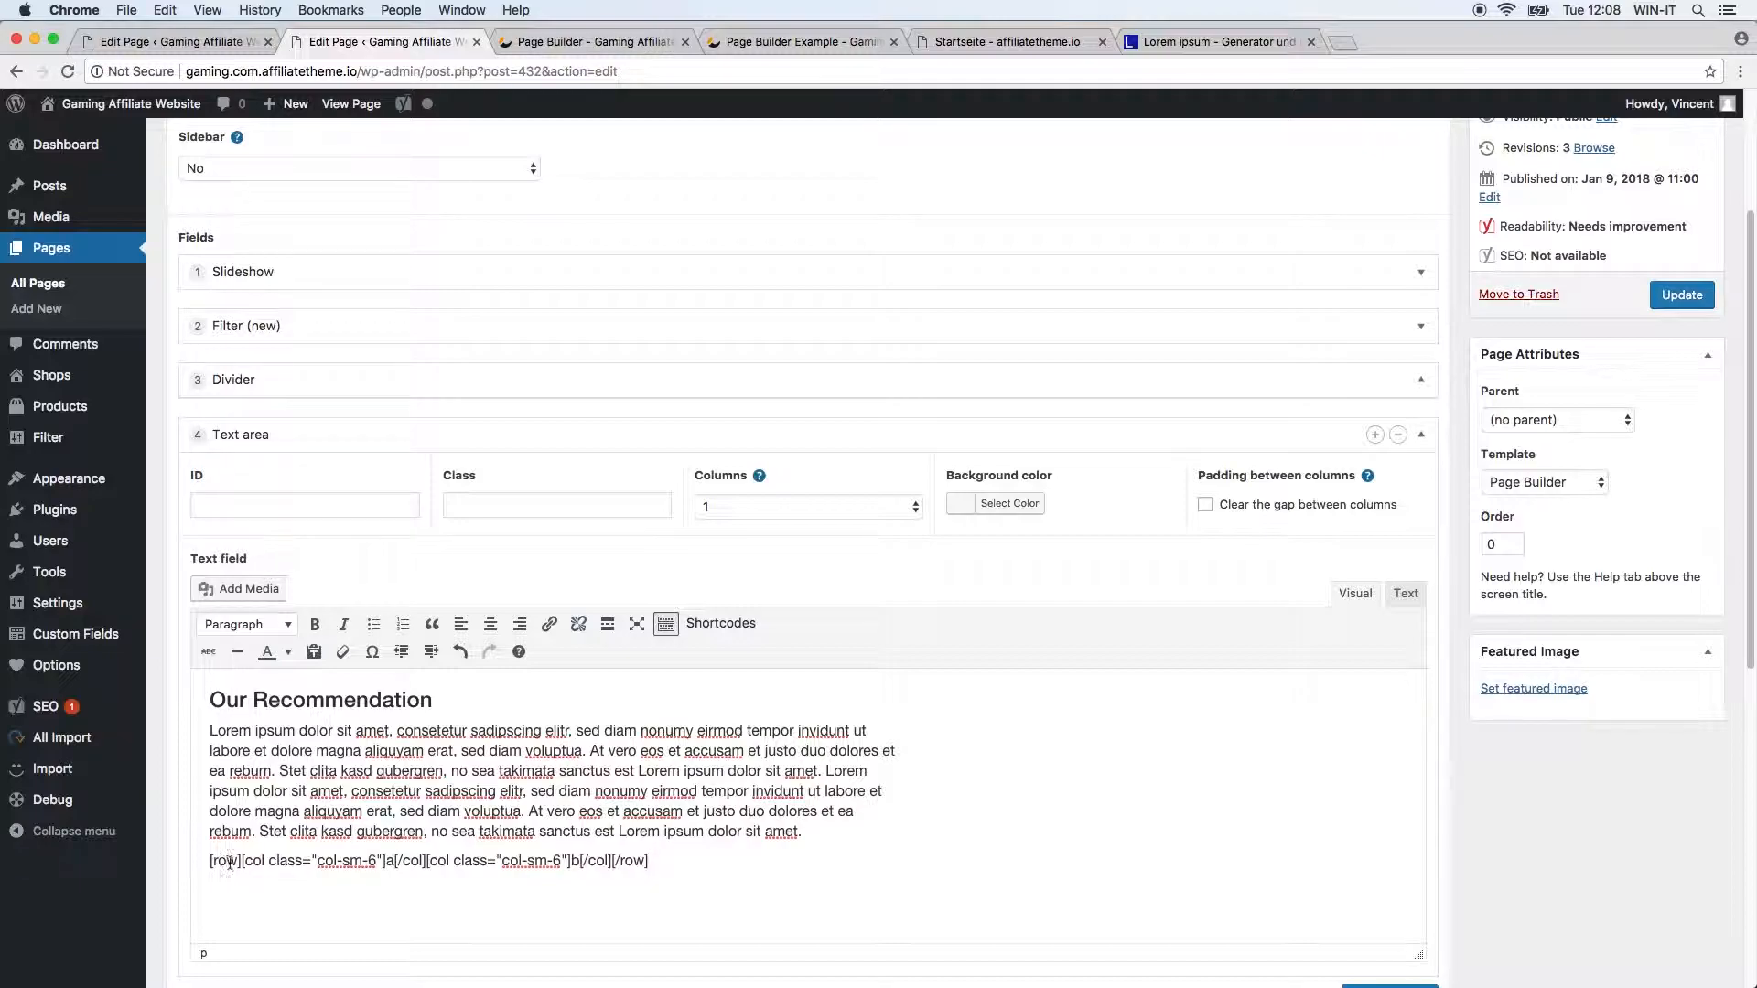
Step: Delete the placeholder "a" from the grid's first column and open the shortcode selection at that spot
double_click(394, 862)
double_click(575, 863)
double_click(388, 862)
key("BackSpace")
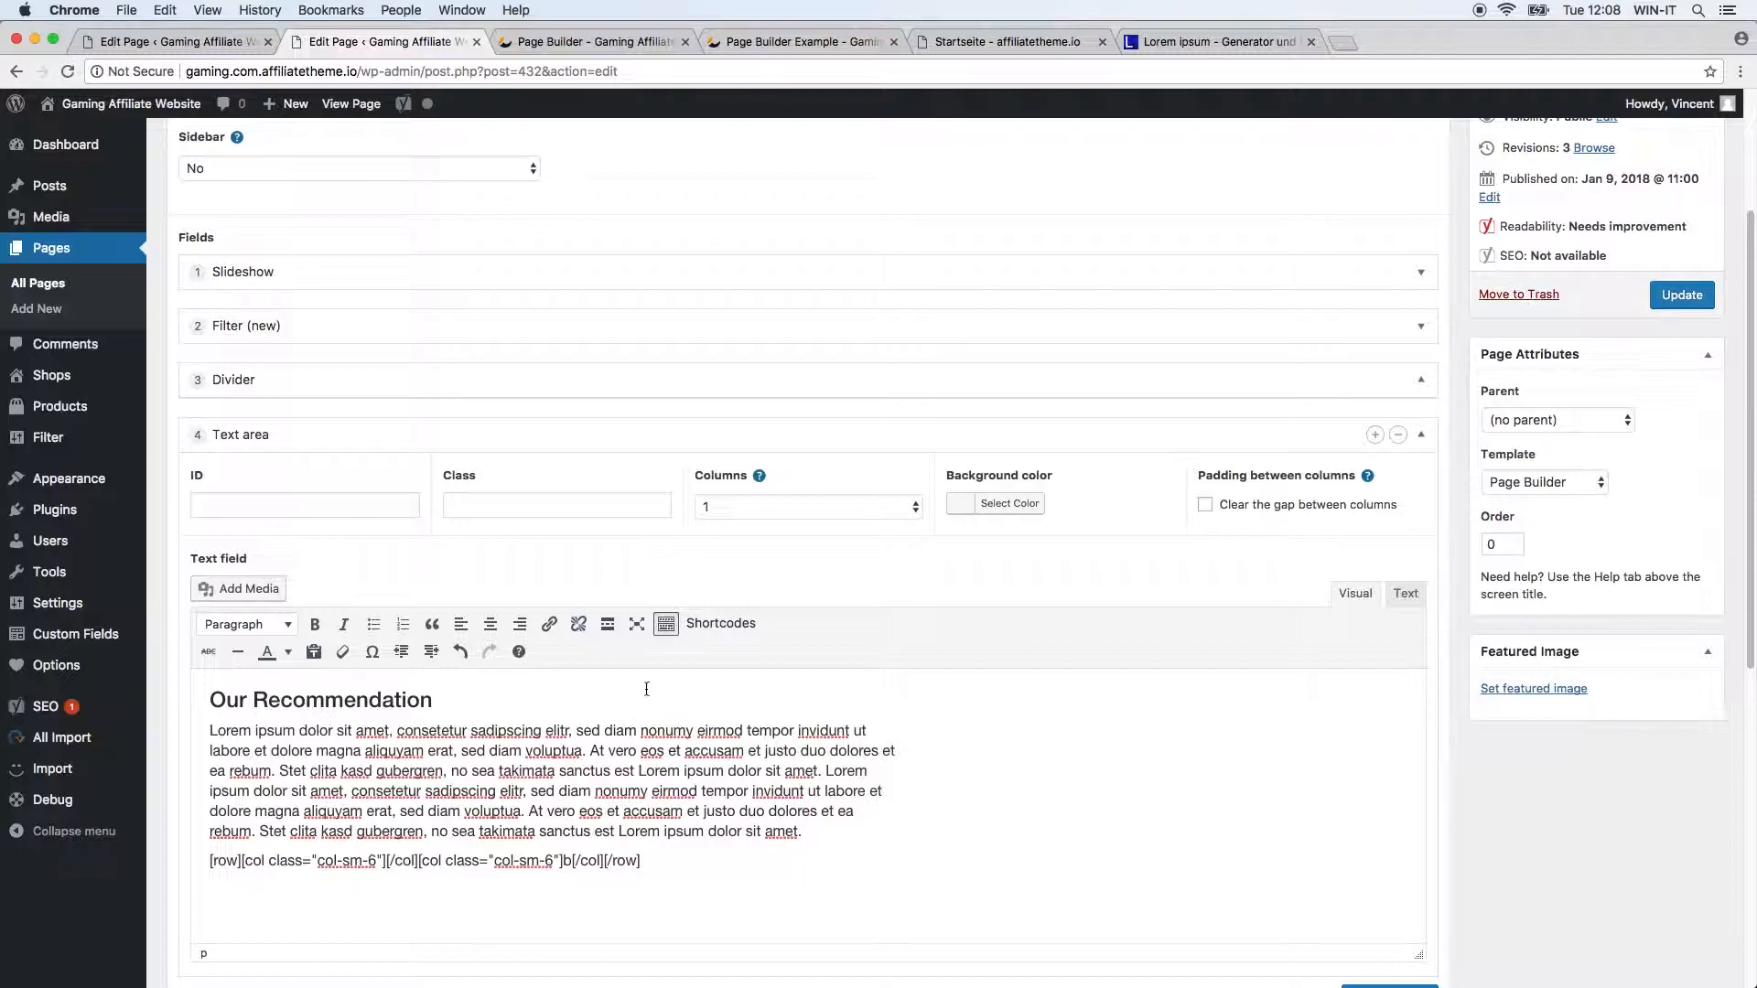
left_click(721, 626)
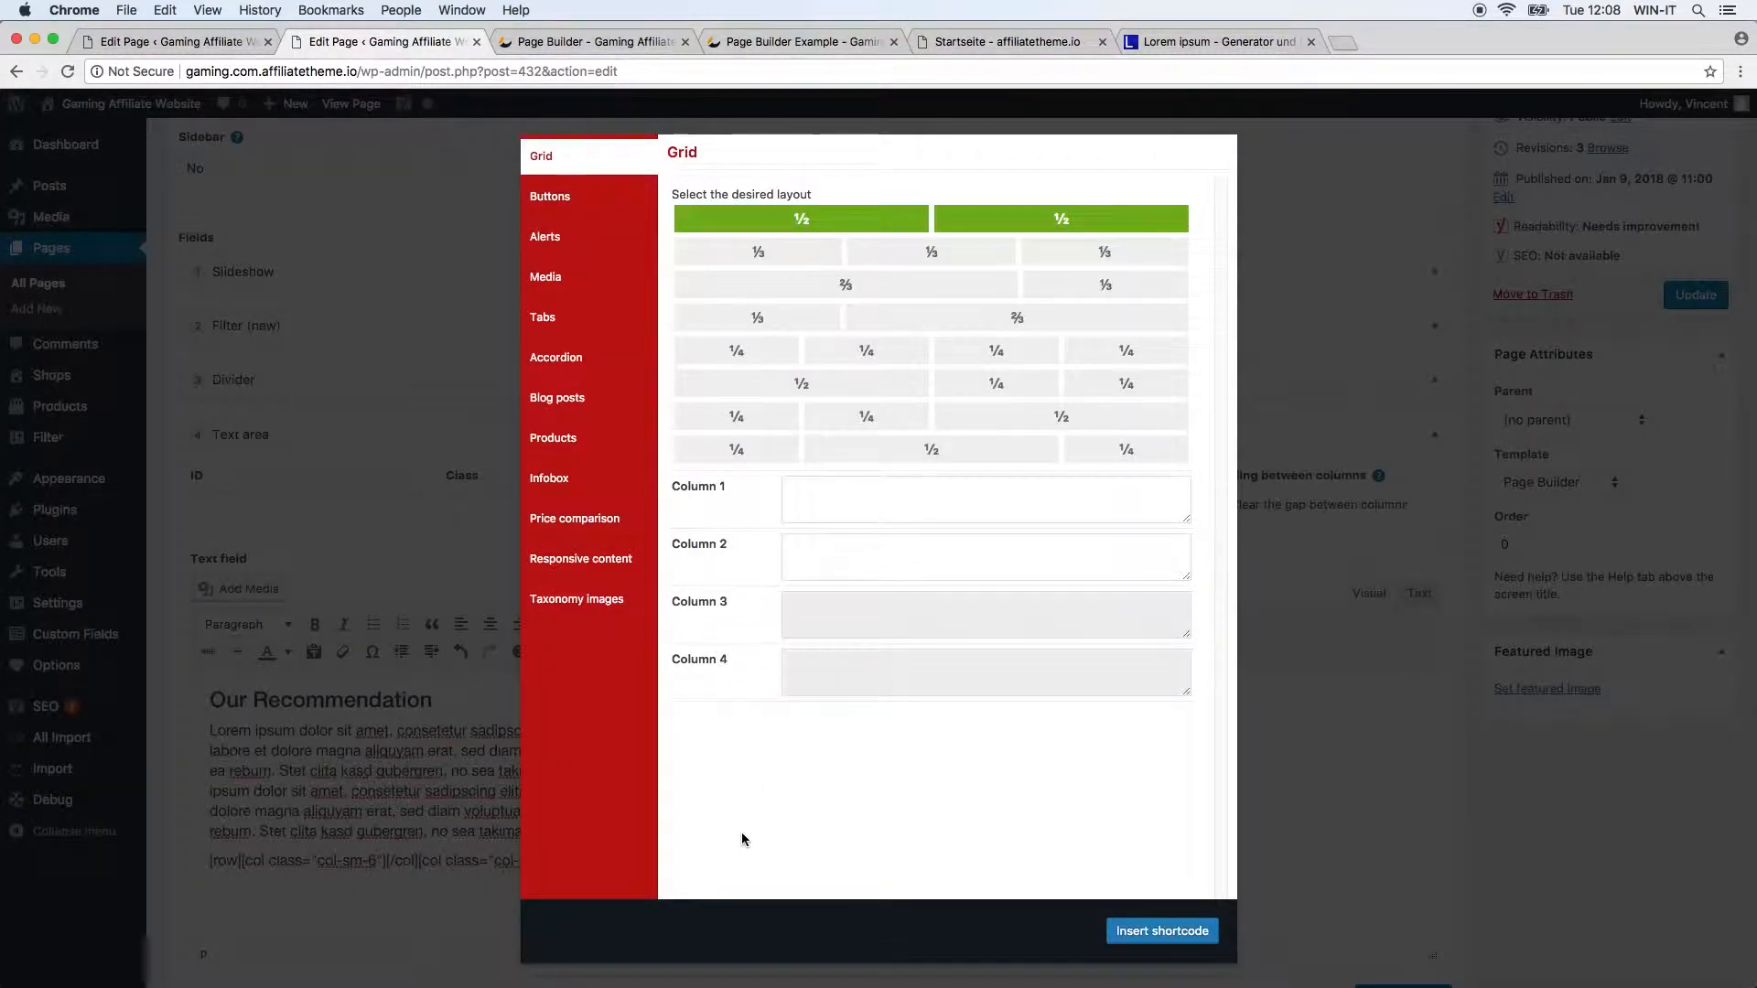
Step: View the products selectable for the Infobox shortcode without choosing one
left_click(571, 486)
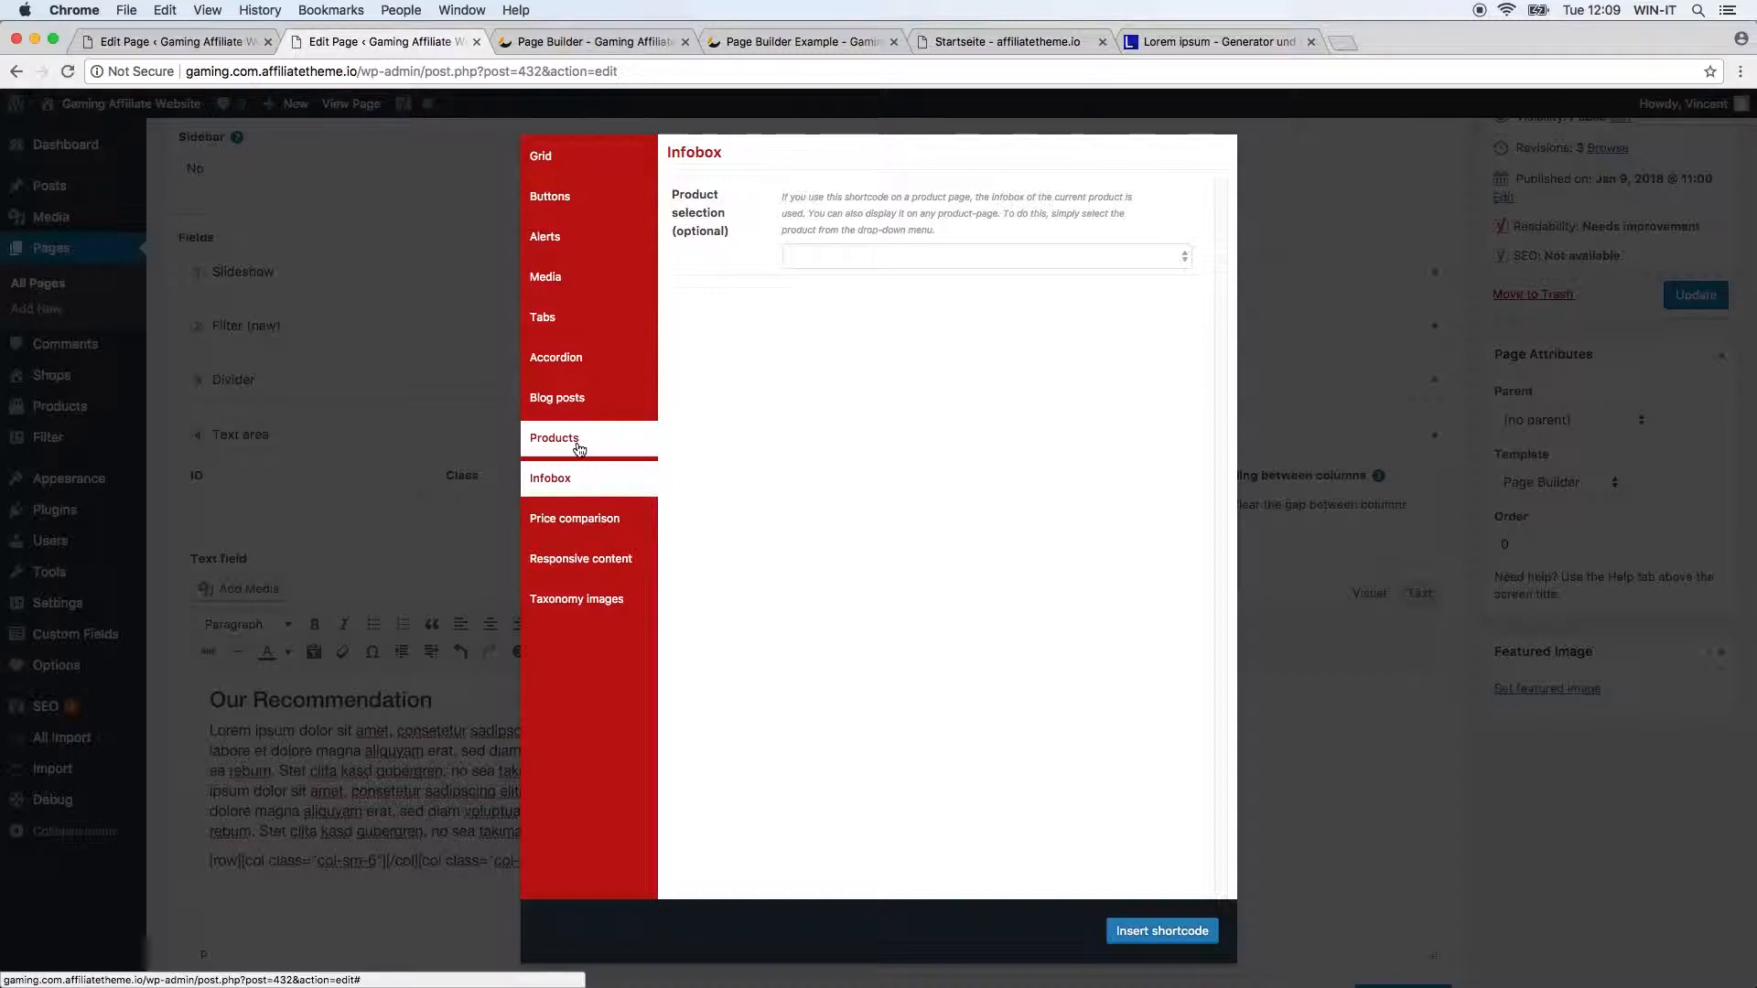
left_click(831, 257)
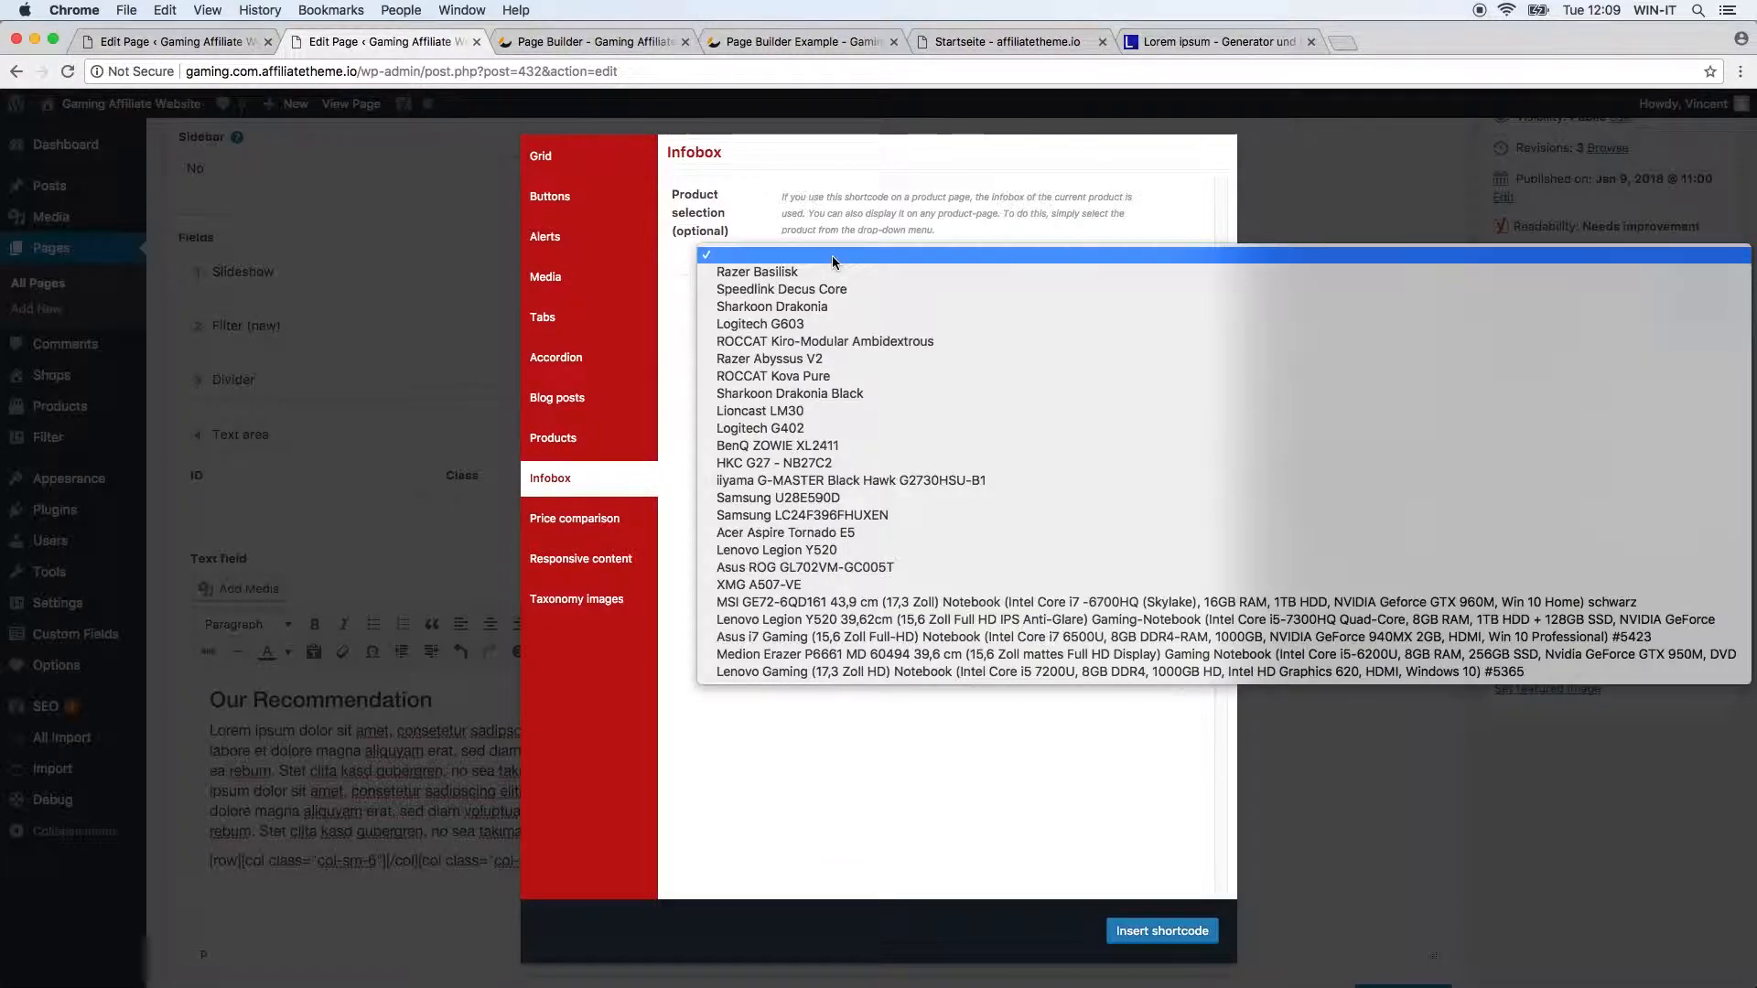
left_click(831, 255)
Step: Insert a Products shortcode in the first column, using Display product selection with only HKC G27 - NB27C2 chosen
left_click(572, 439)
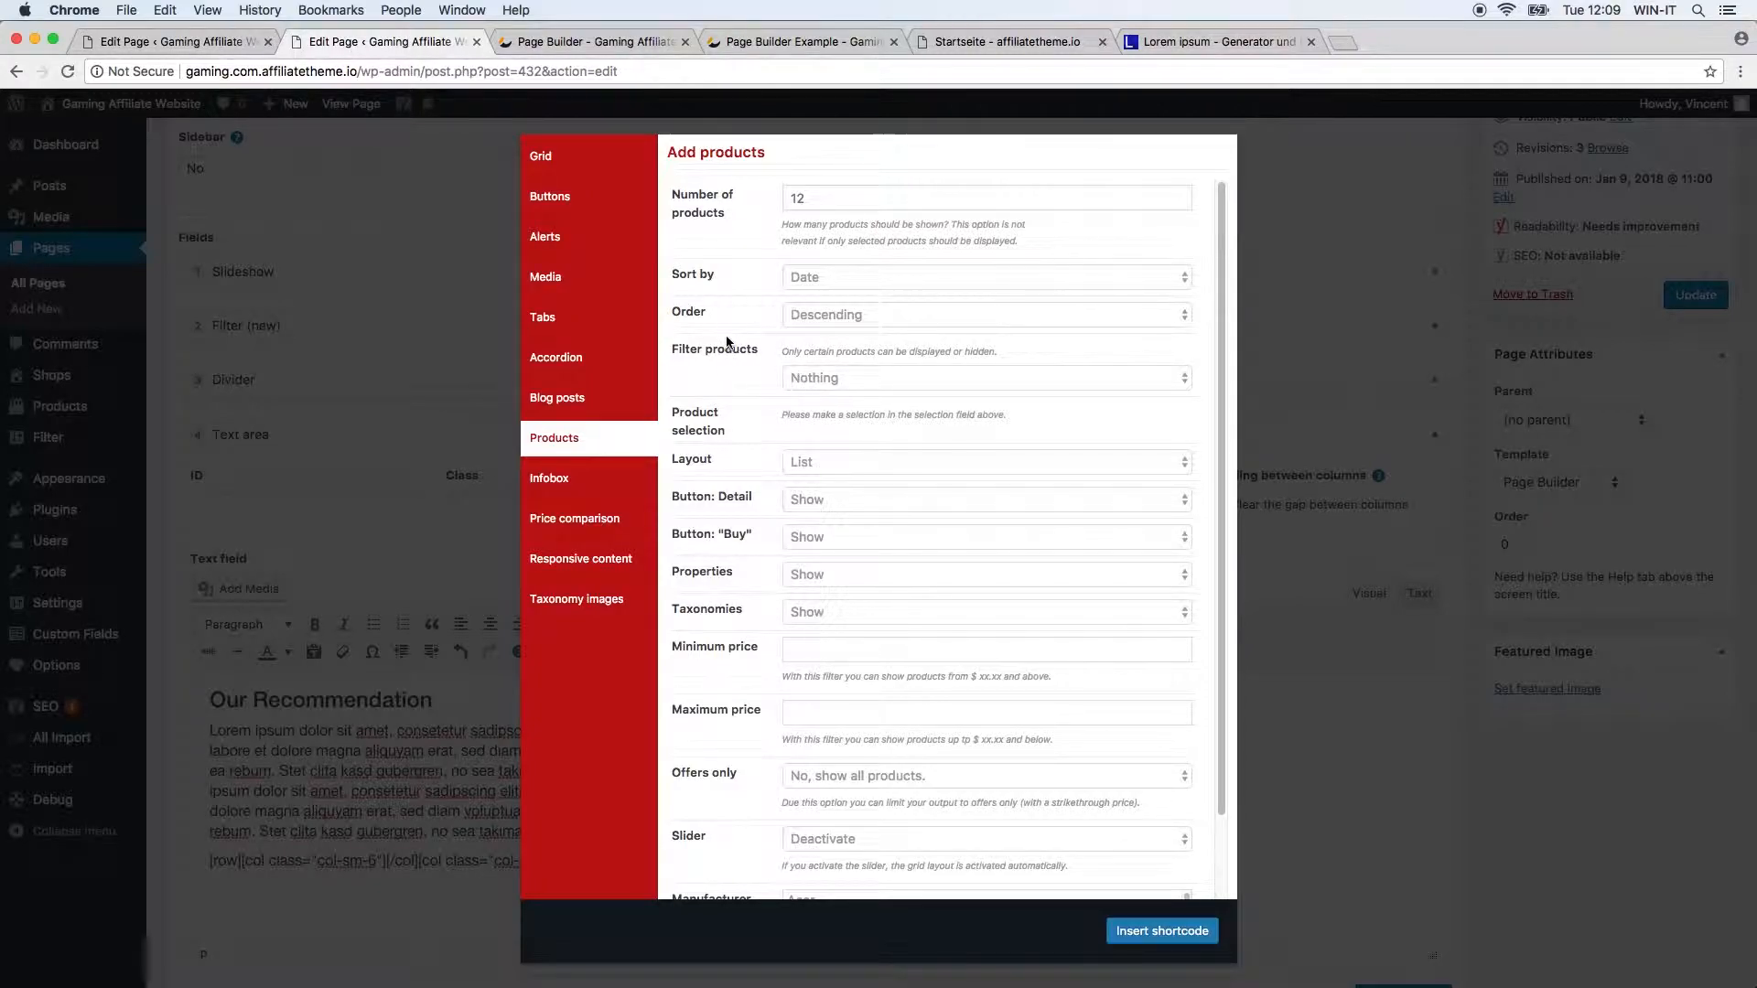
left_click(838, 379)
left_click(842, 405)
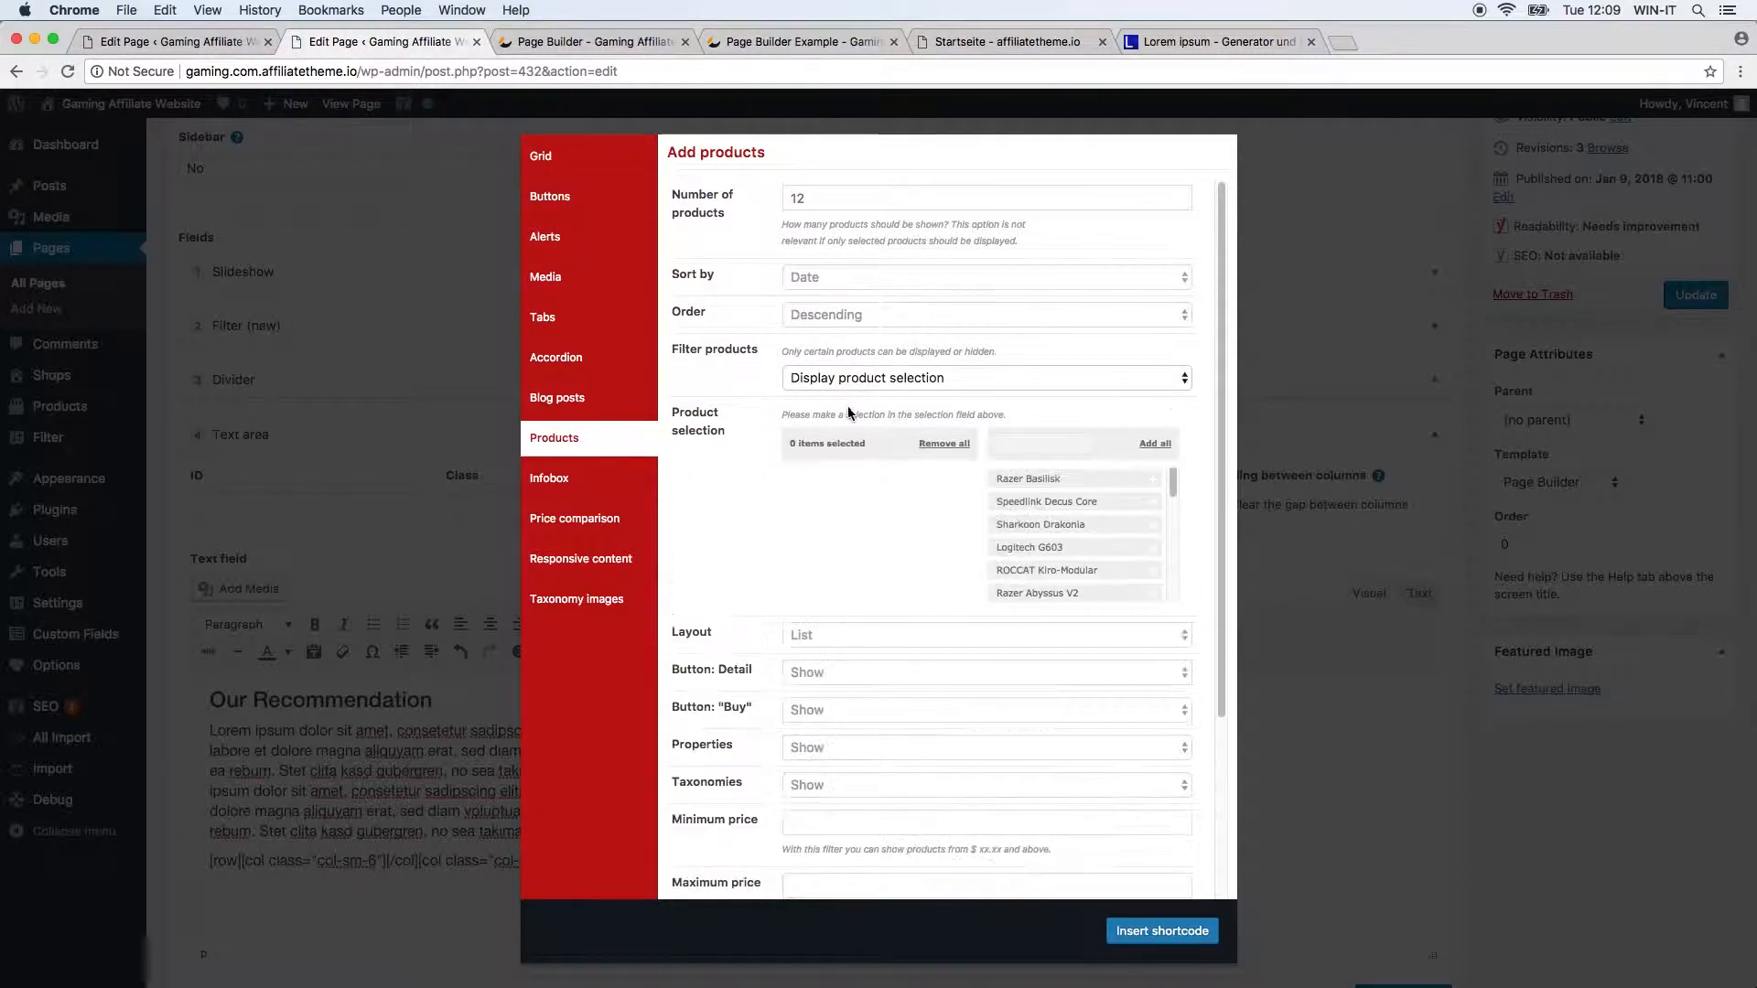
left_click_drag(1172, 480, 1175, 540)
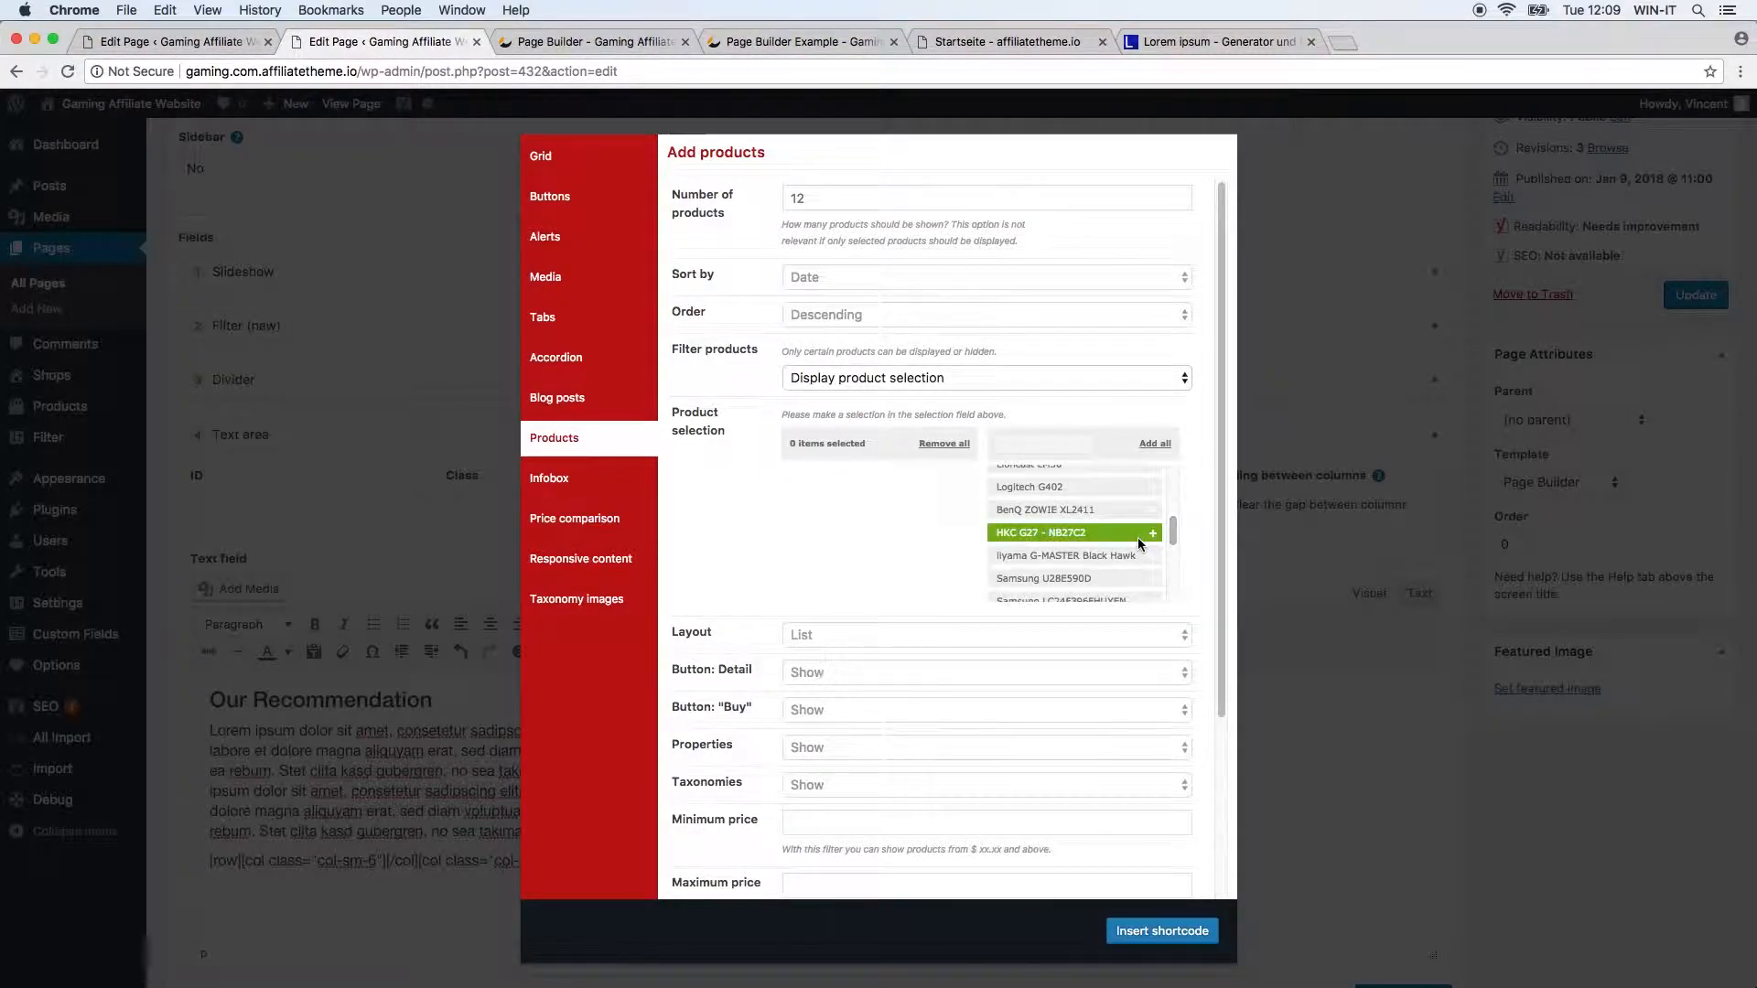
left_click(1156, 537)
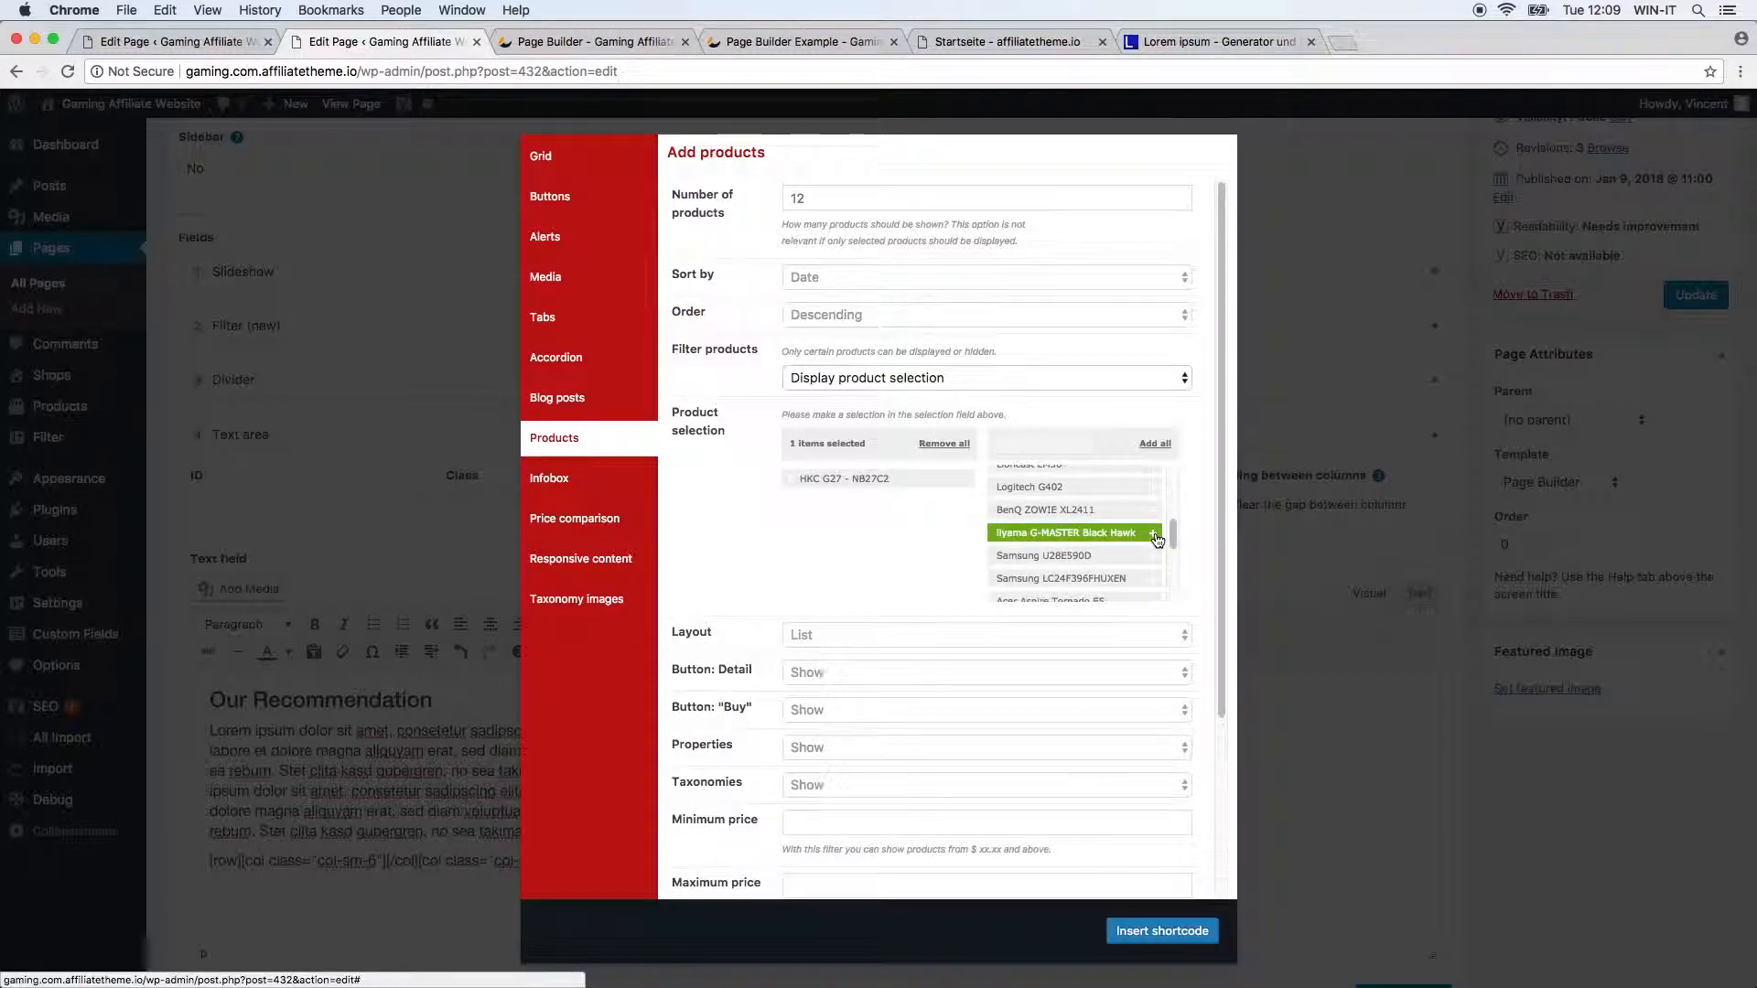
left_click(1157, 930)
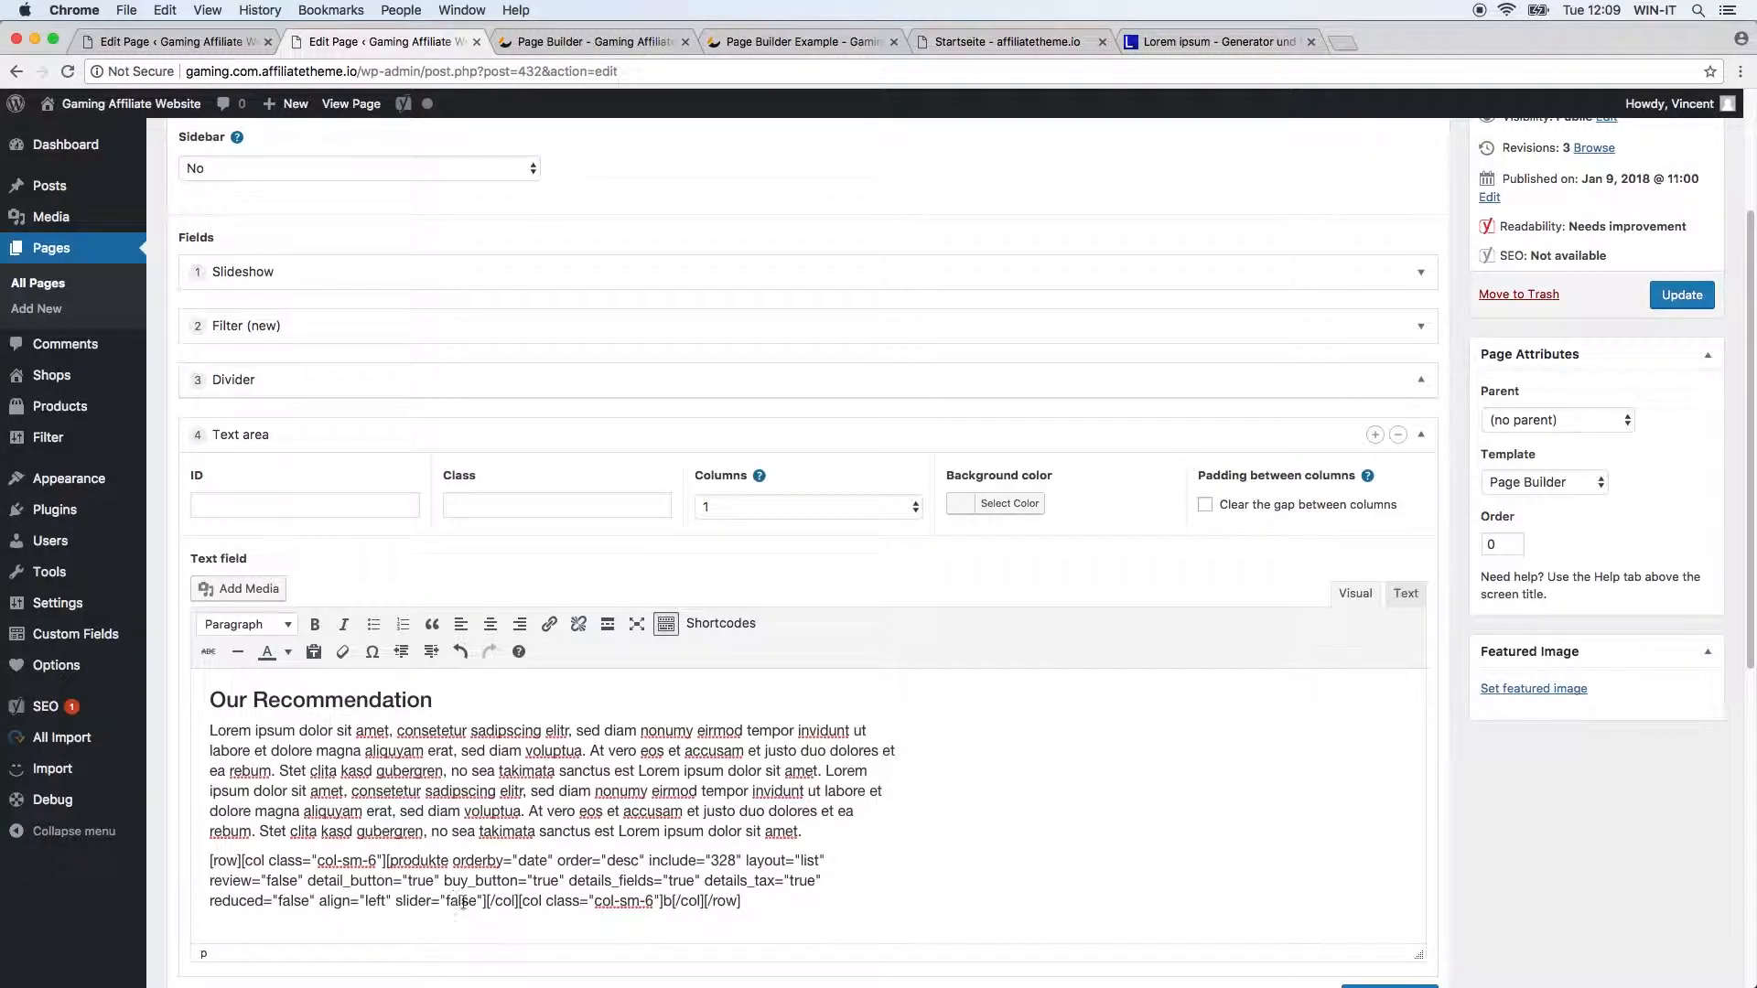
Step: Replace the placeholder "b" in the second column with a Products shortcode using Display product selection for BenQ ZOWIE XL2411 only
left_click(666, 902)
double_click(665, 901)
key("BackSpace")
left_click(724, 625)
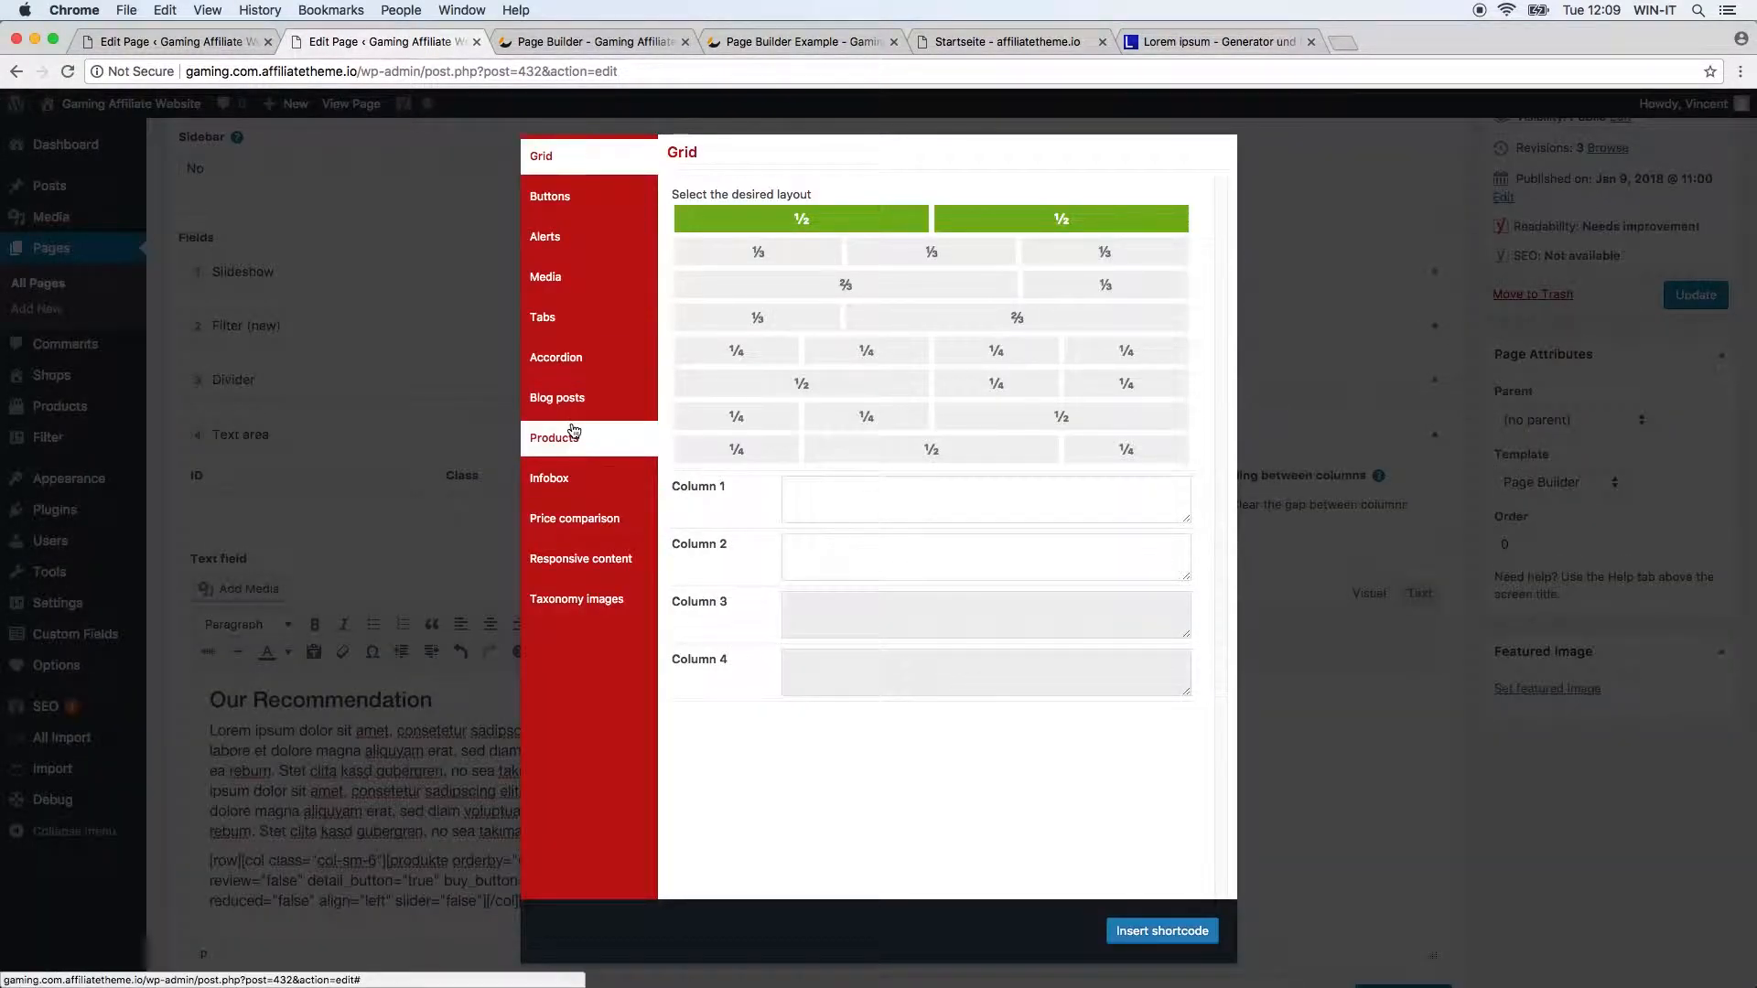
left_click(574, 434)
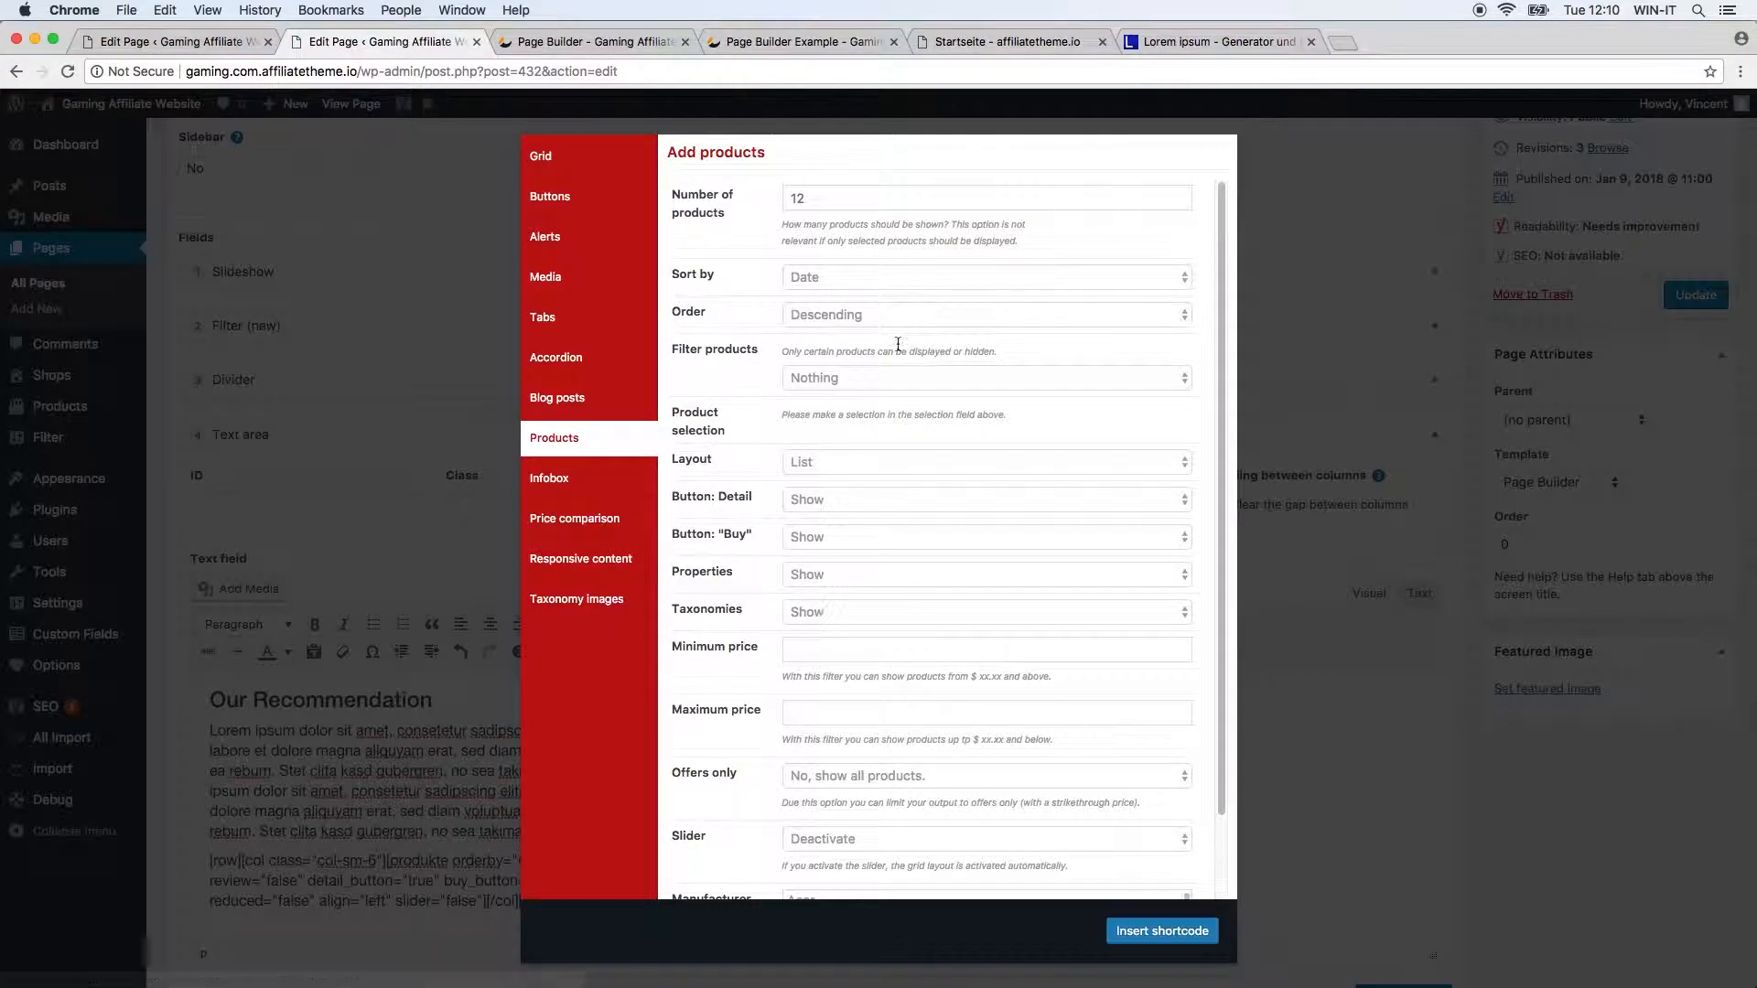
left_click(886, 377)
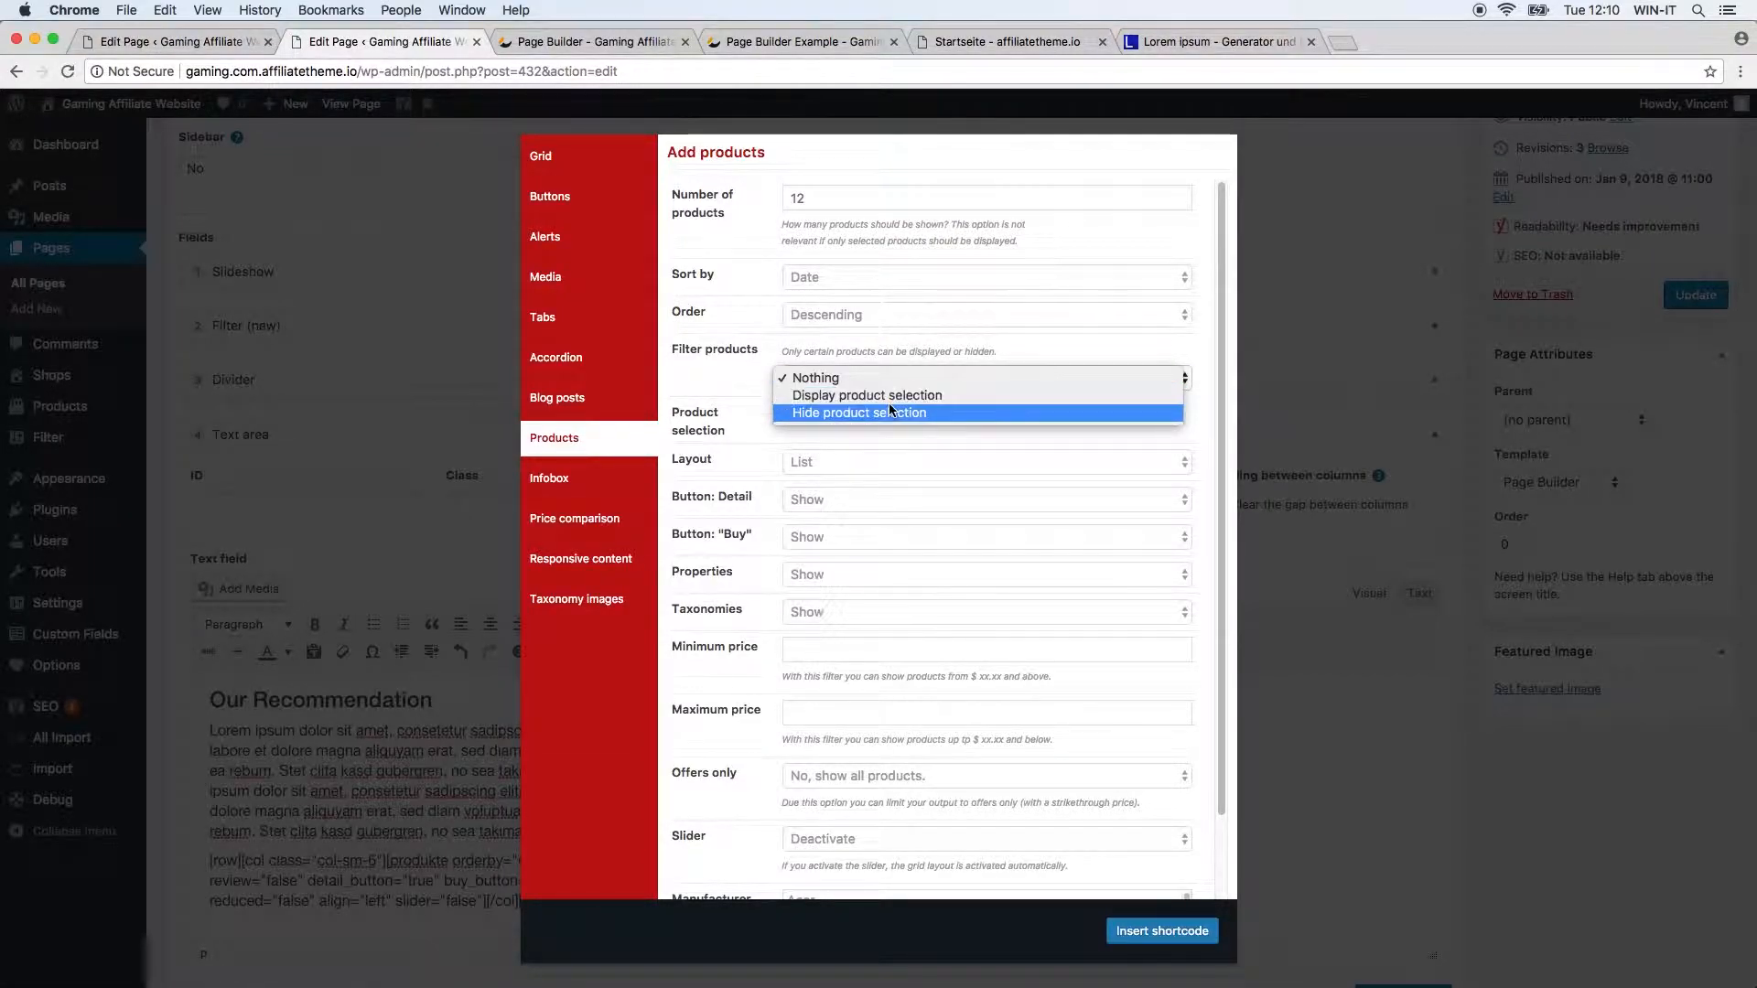
left_click(889, 397)
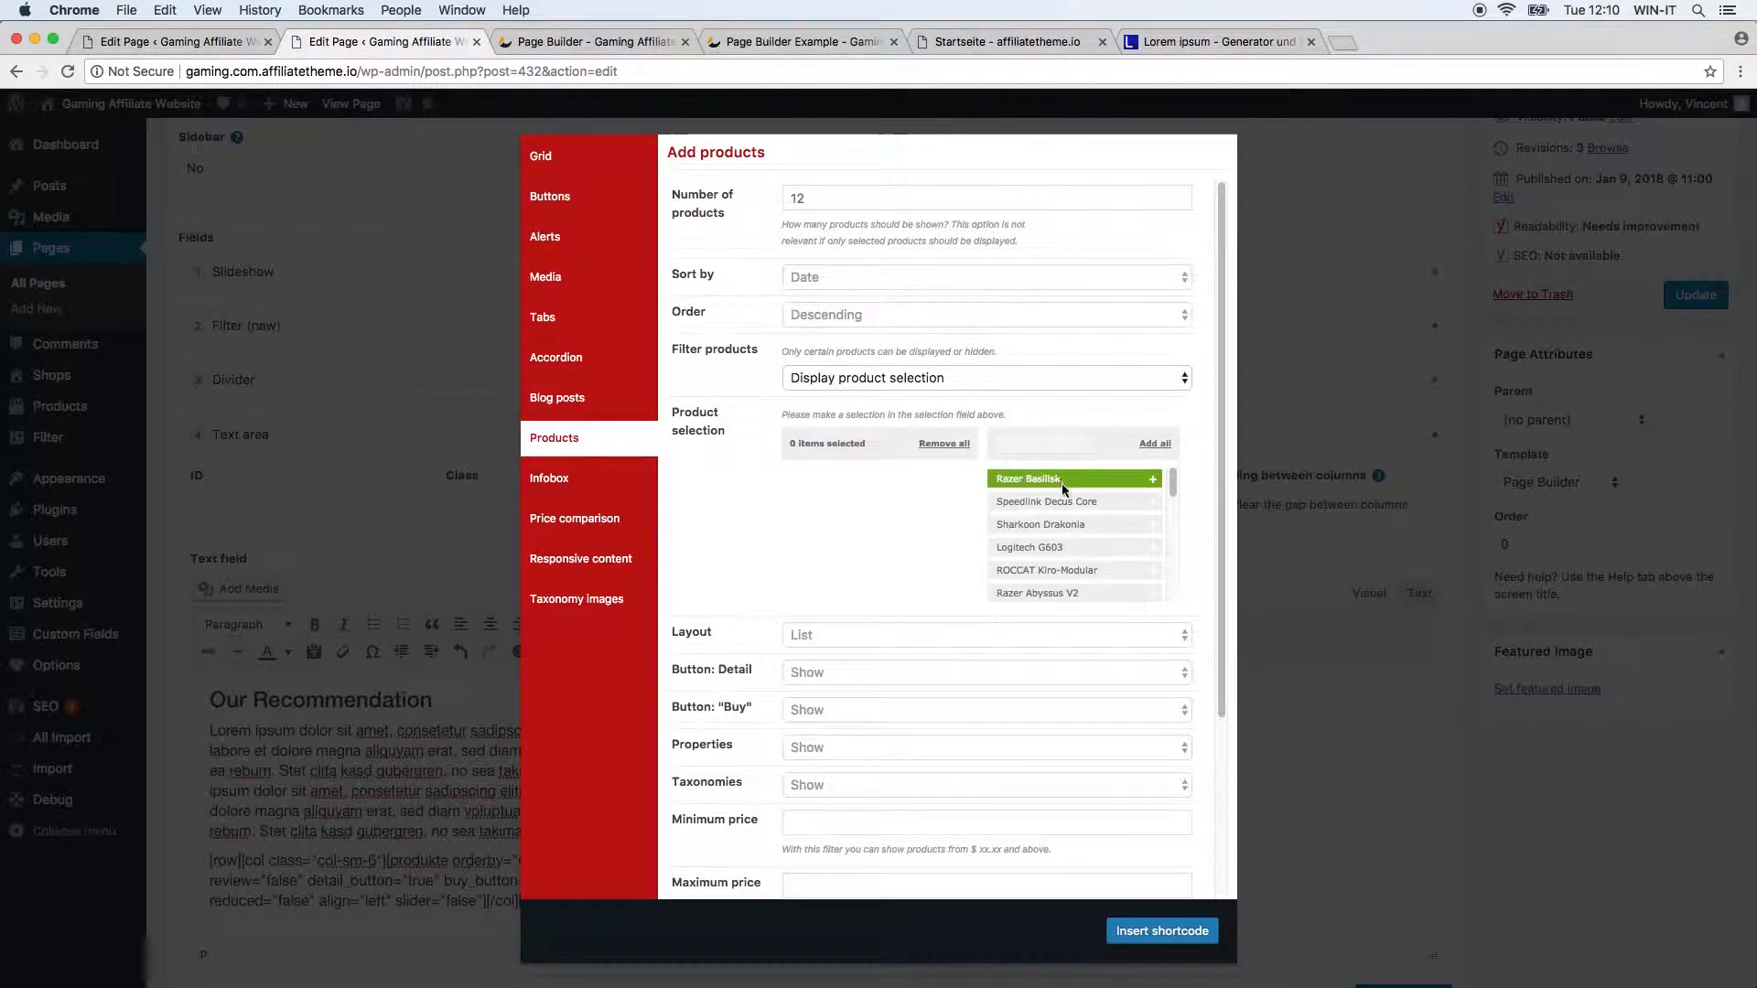
scroll(1094, 553, "down", 5)
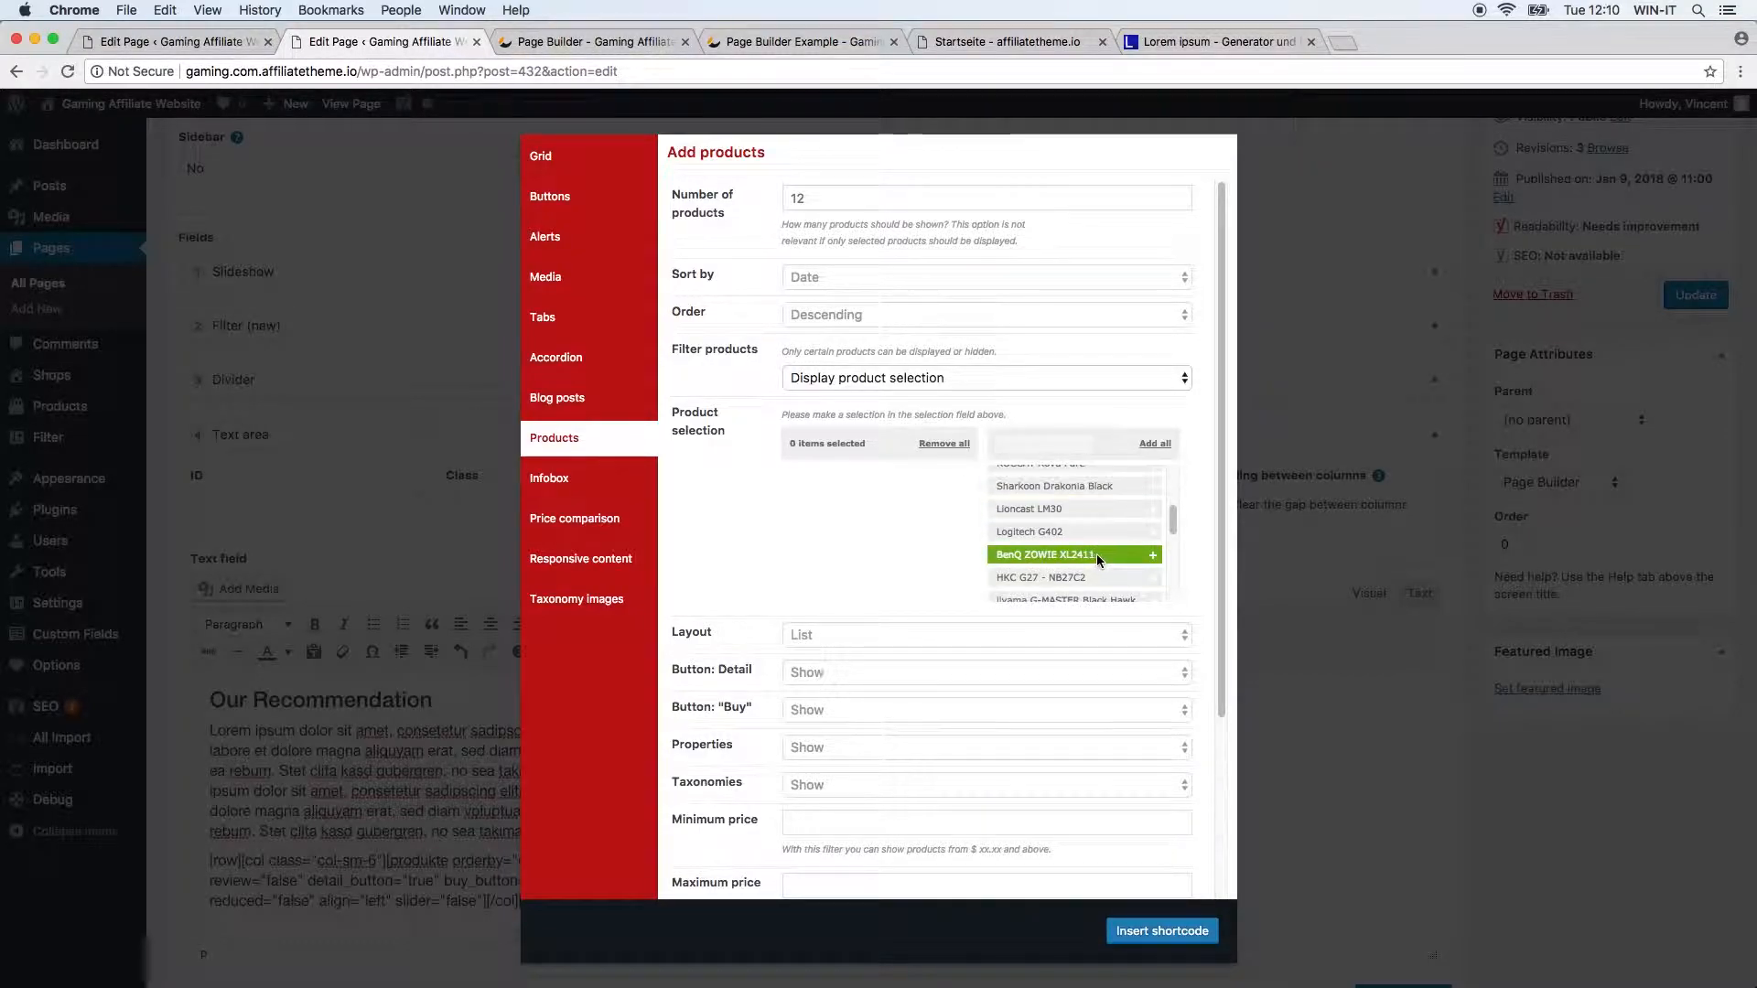
left_click(1153, 553)
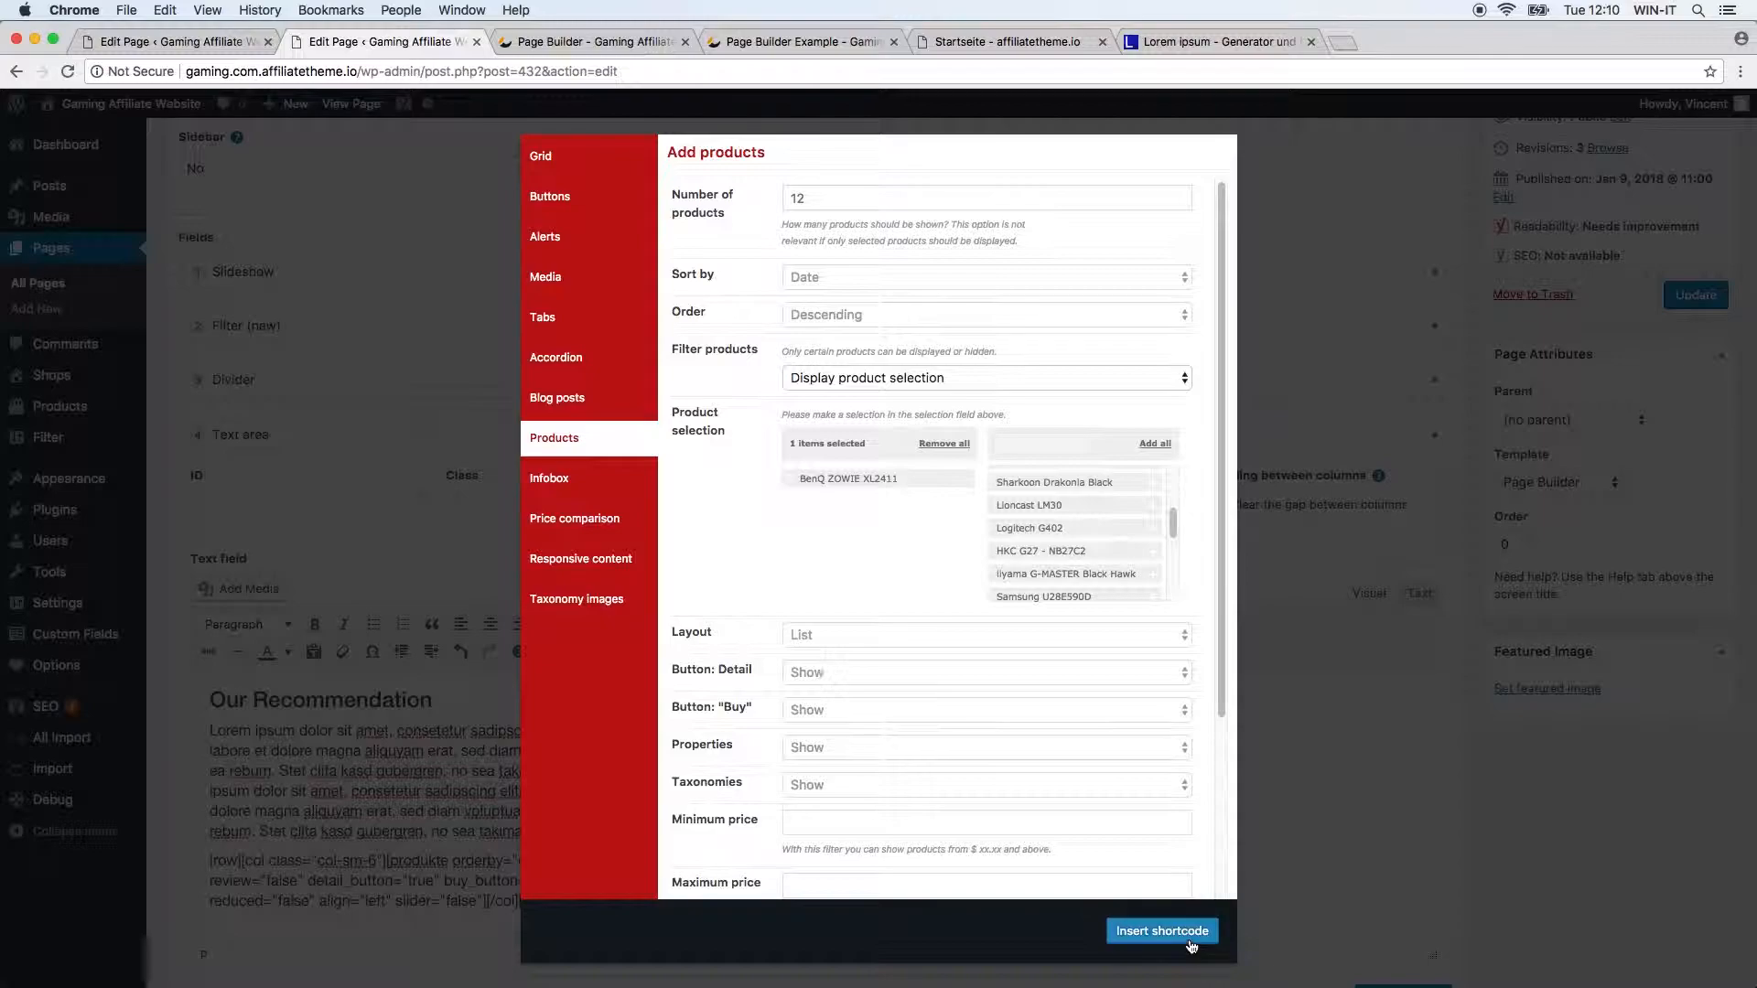
left_click(1161, 930)
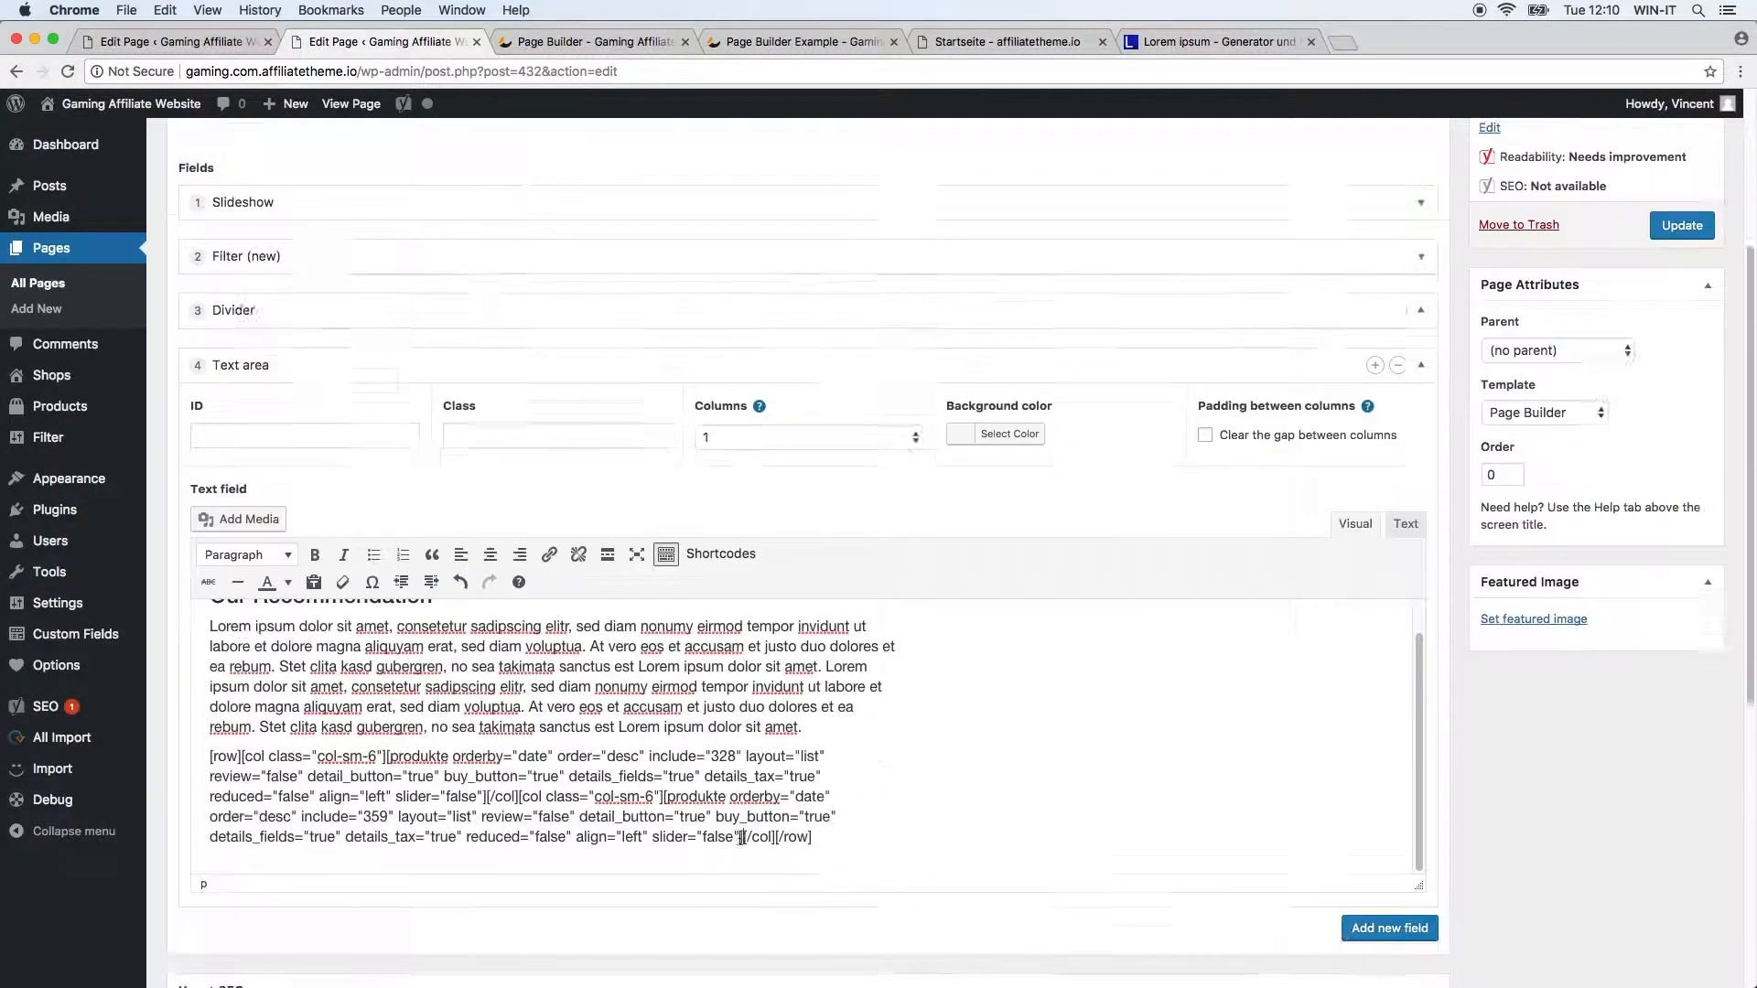
Step: Update the page and reload the published Page Builder page
scroll(772, 802, "down", 2)
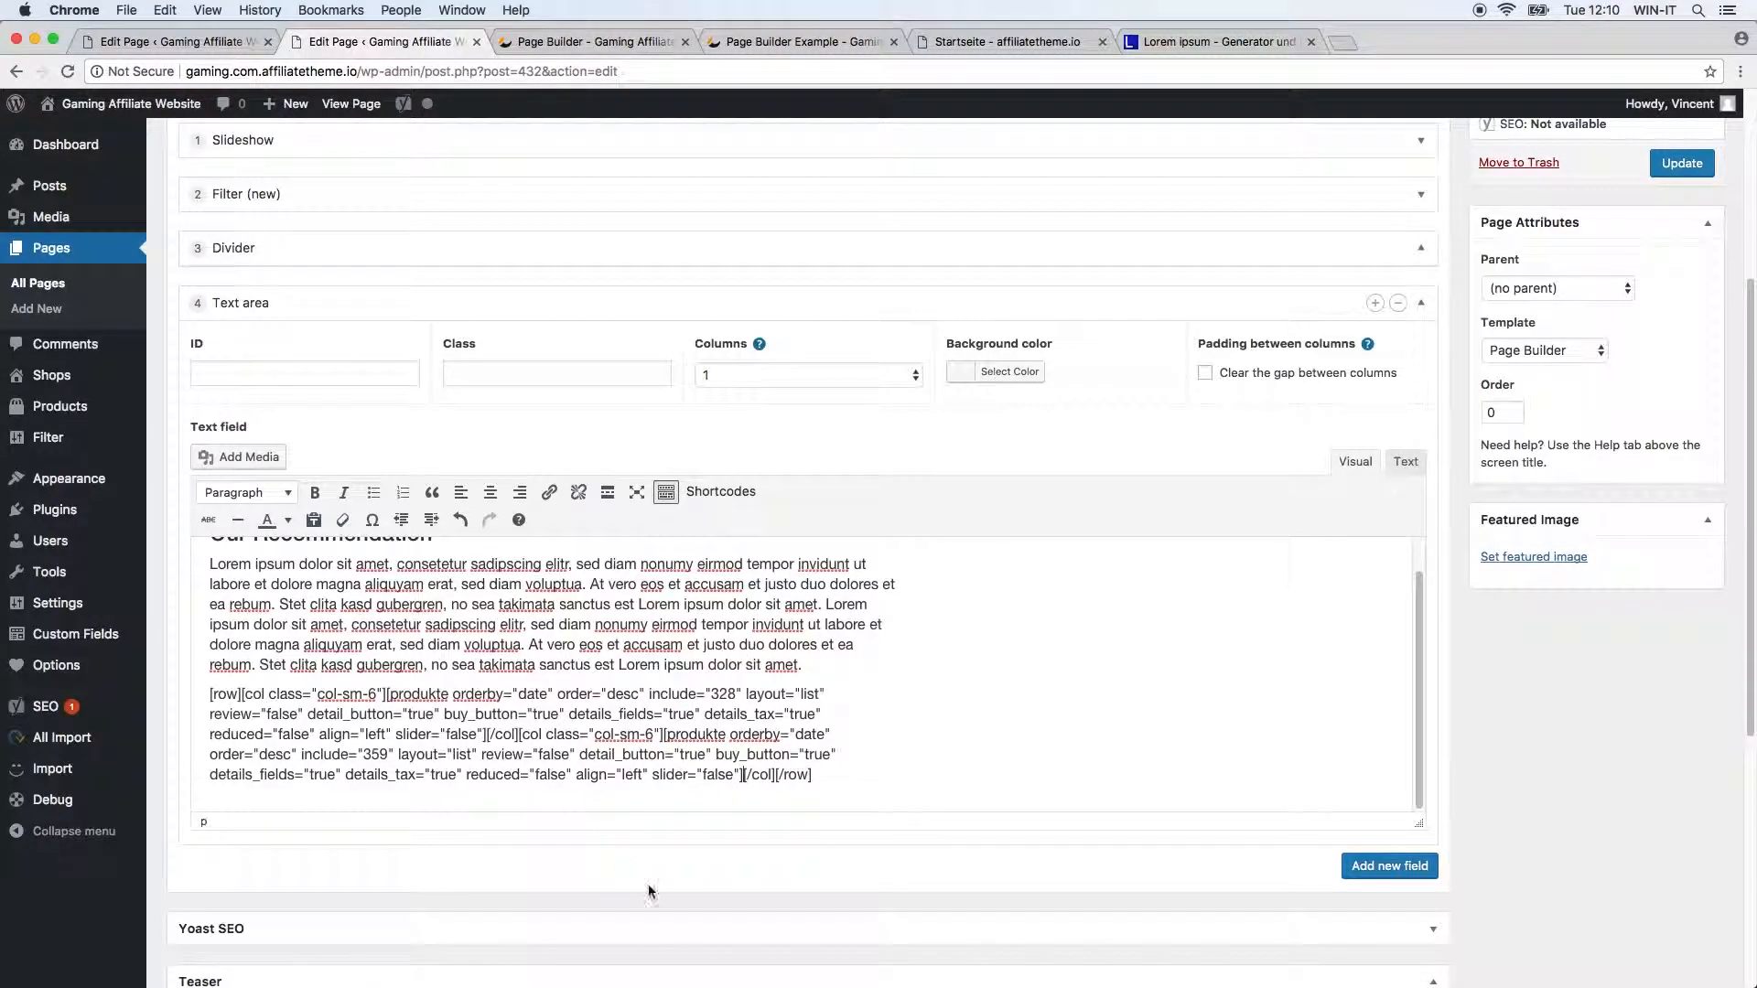
left_click(1681, 163)
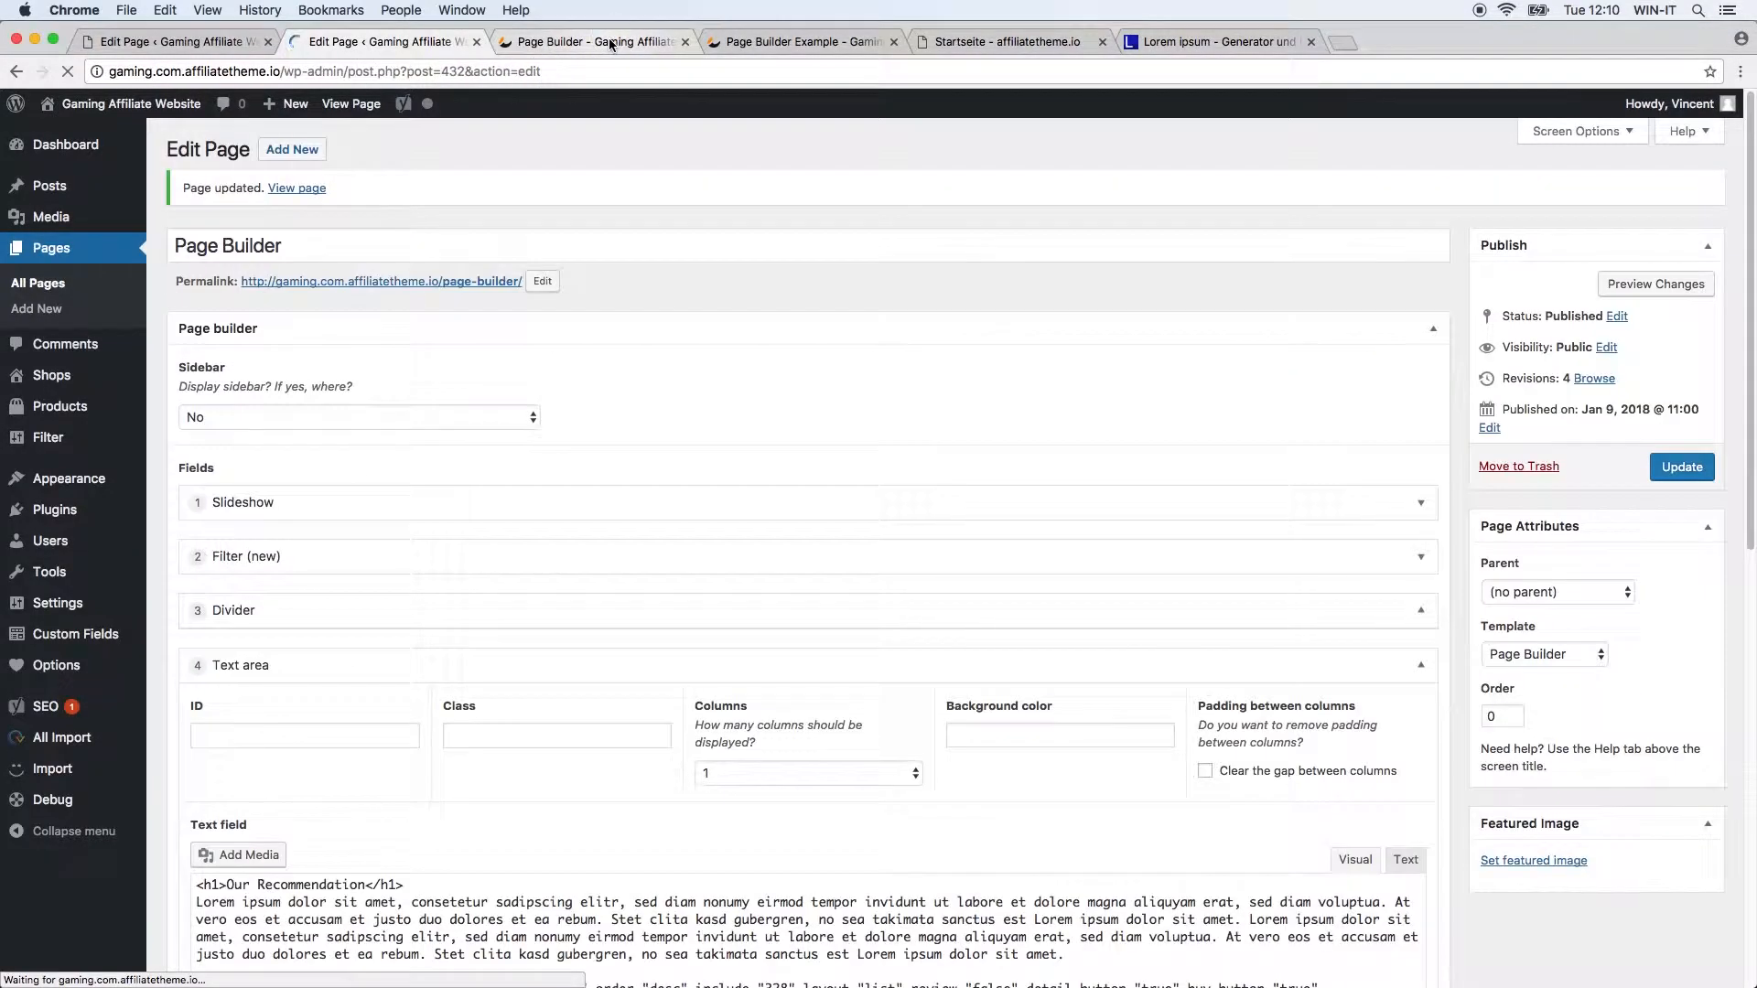
left_click(610, 45)
left_click(70, 73)
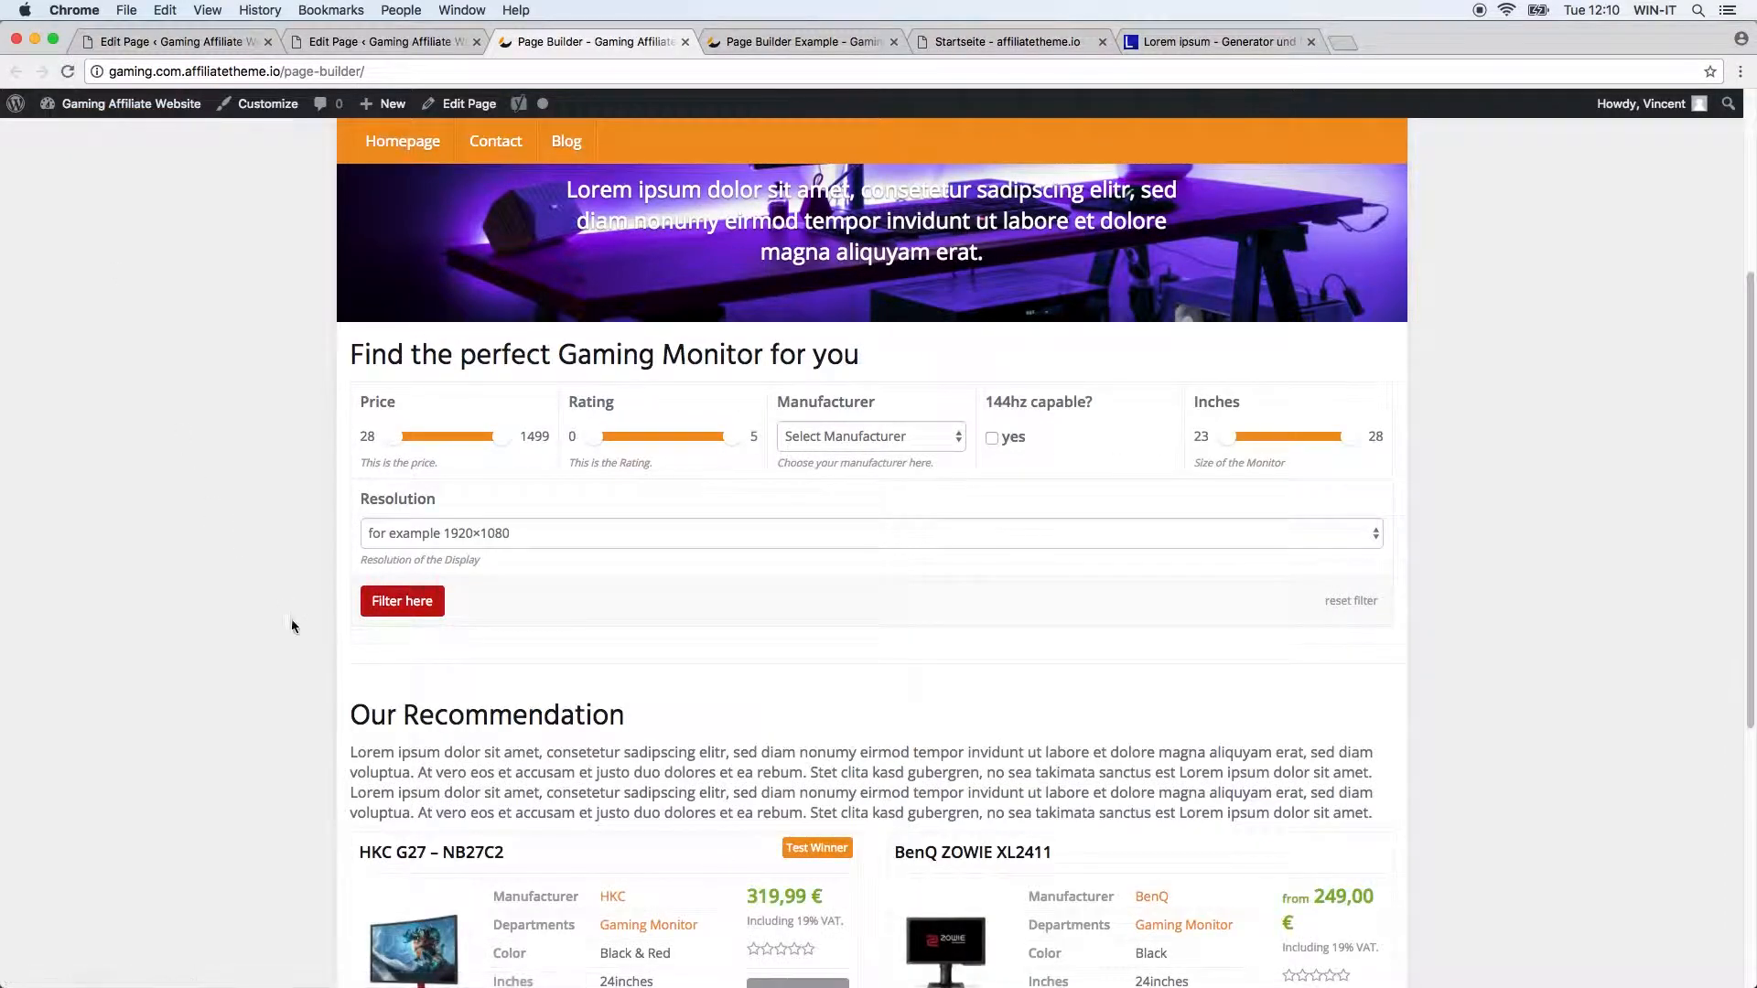
Step: Check the recommendation heading, its text and the two-column product display on the published page
scroll(290, 640, "down", 2)
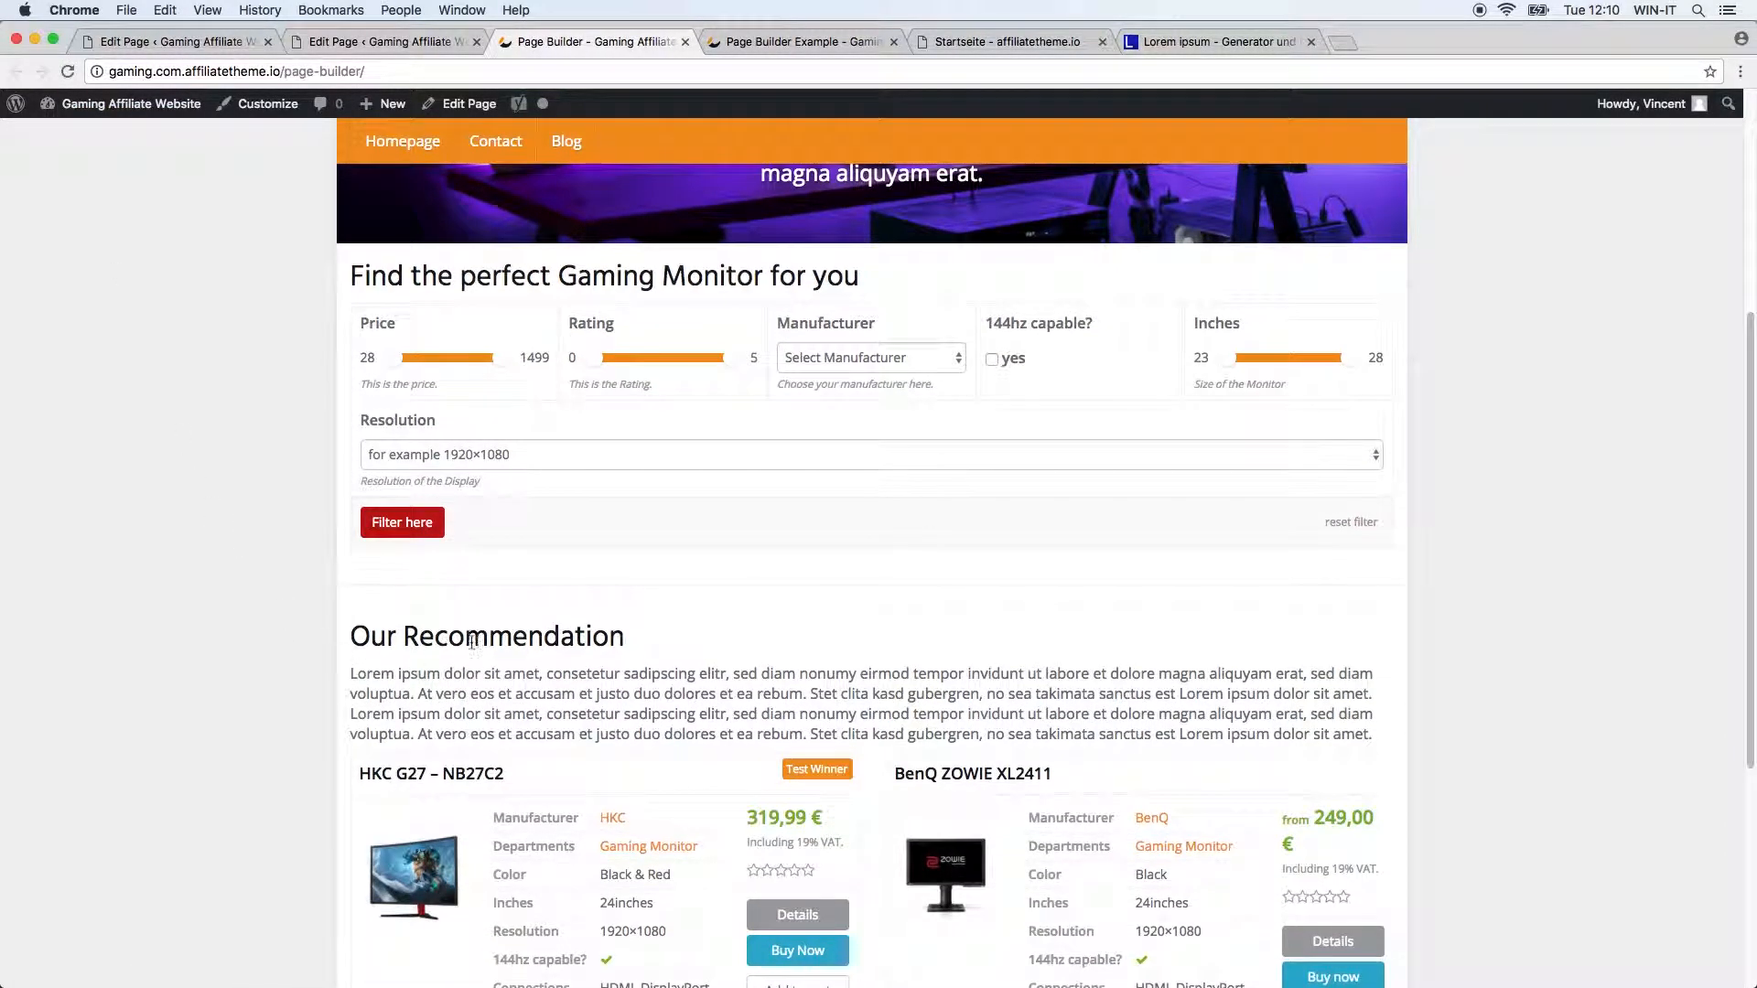
left_click_drag(353, 671, 1423, 737)
left_click(1523, 708)
scroll(1517, 705, "down", 6)
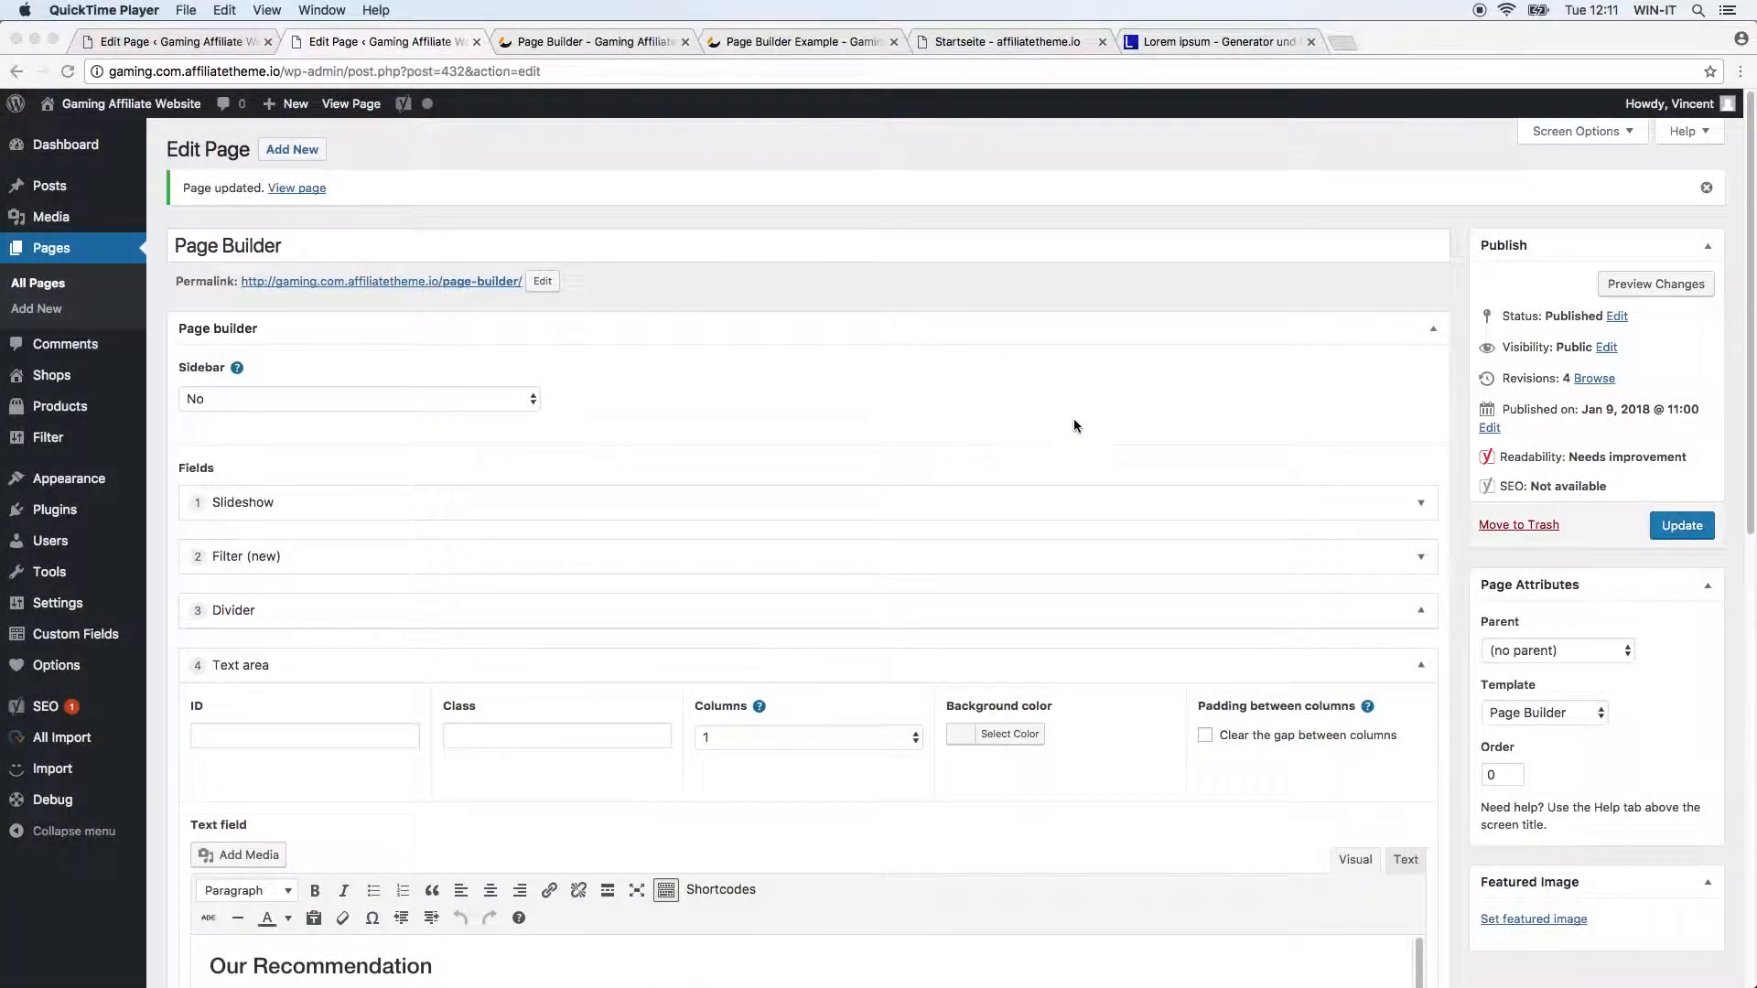
Step: Collapse the Text area field in the page editor and add a Divider field below it
left_click(1085, 403)
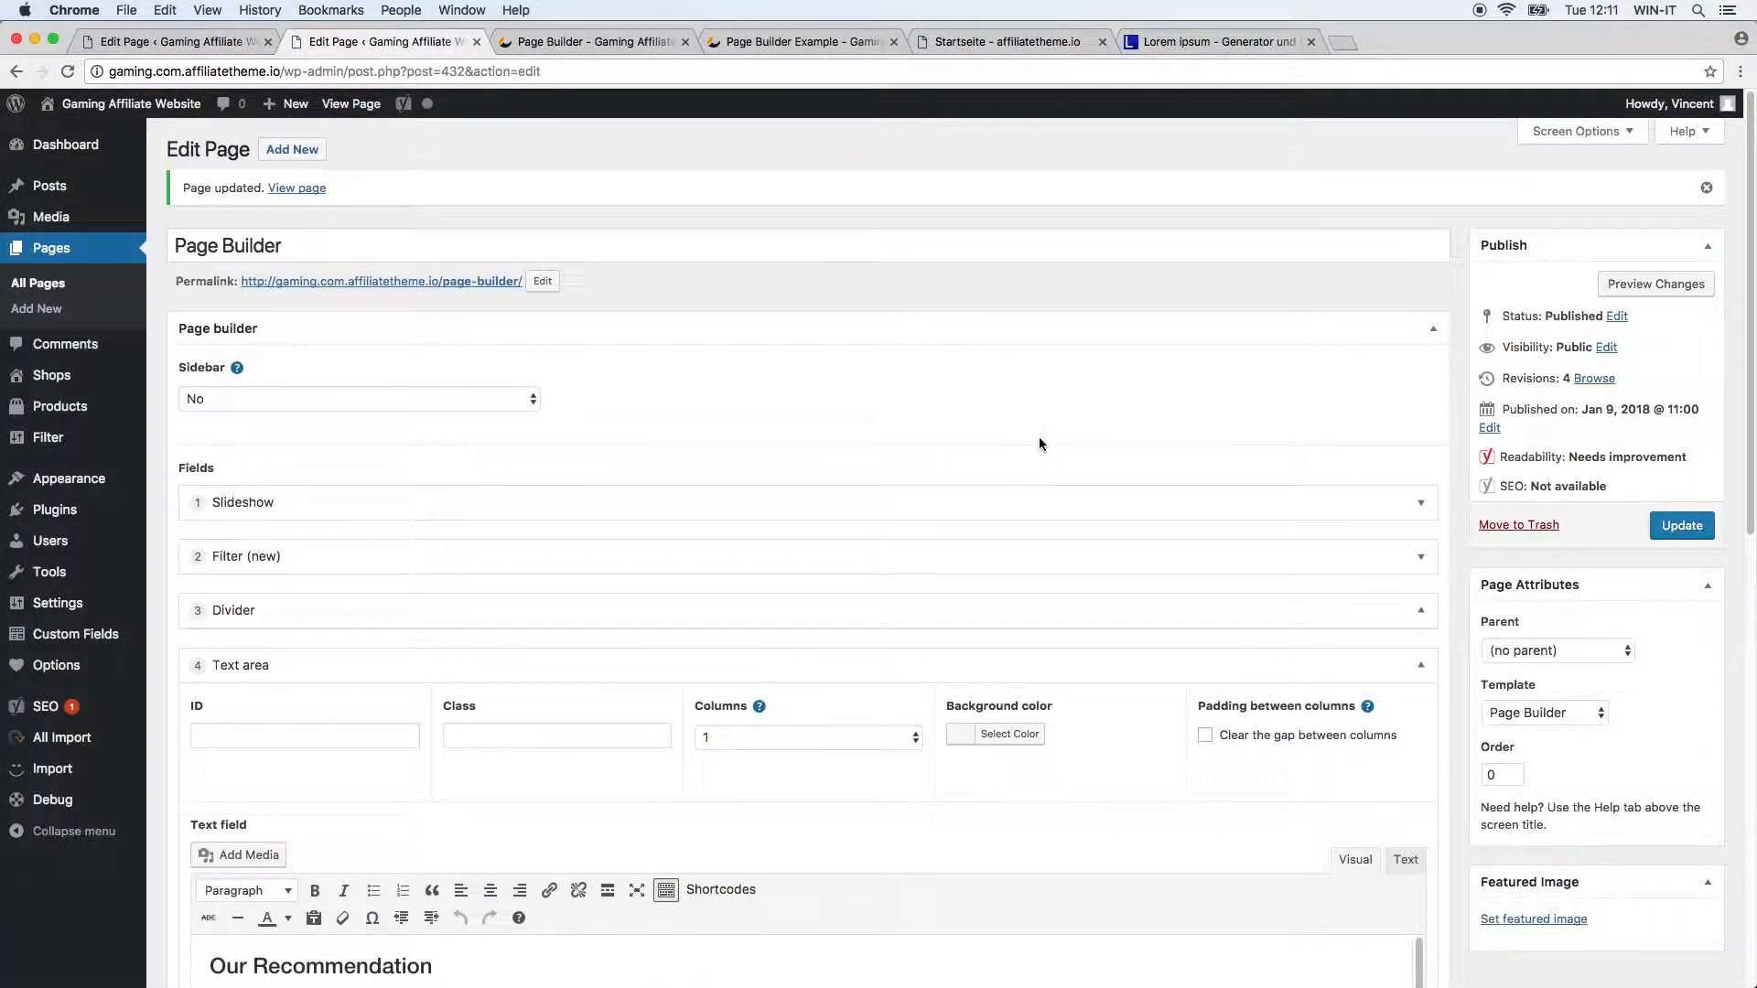
left_click(1421, 665)
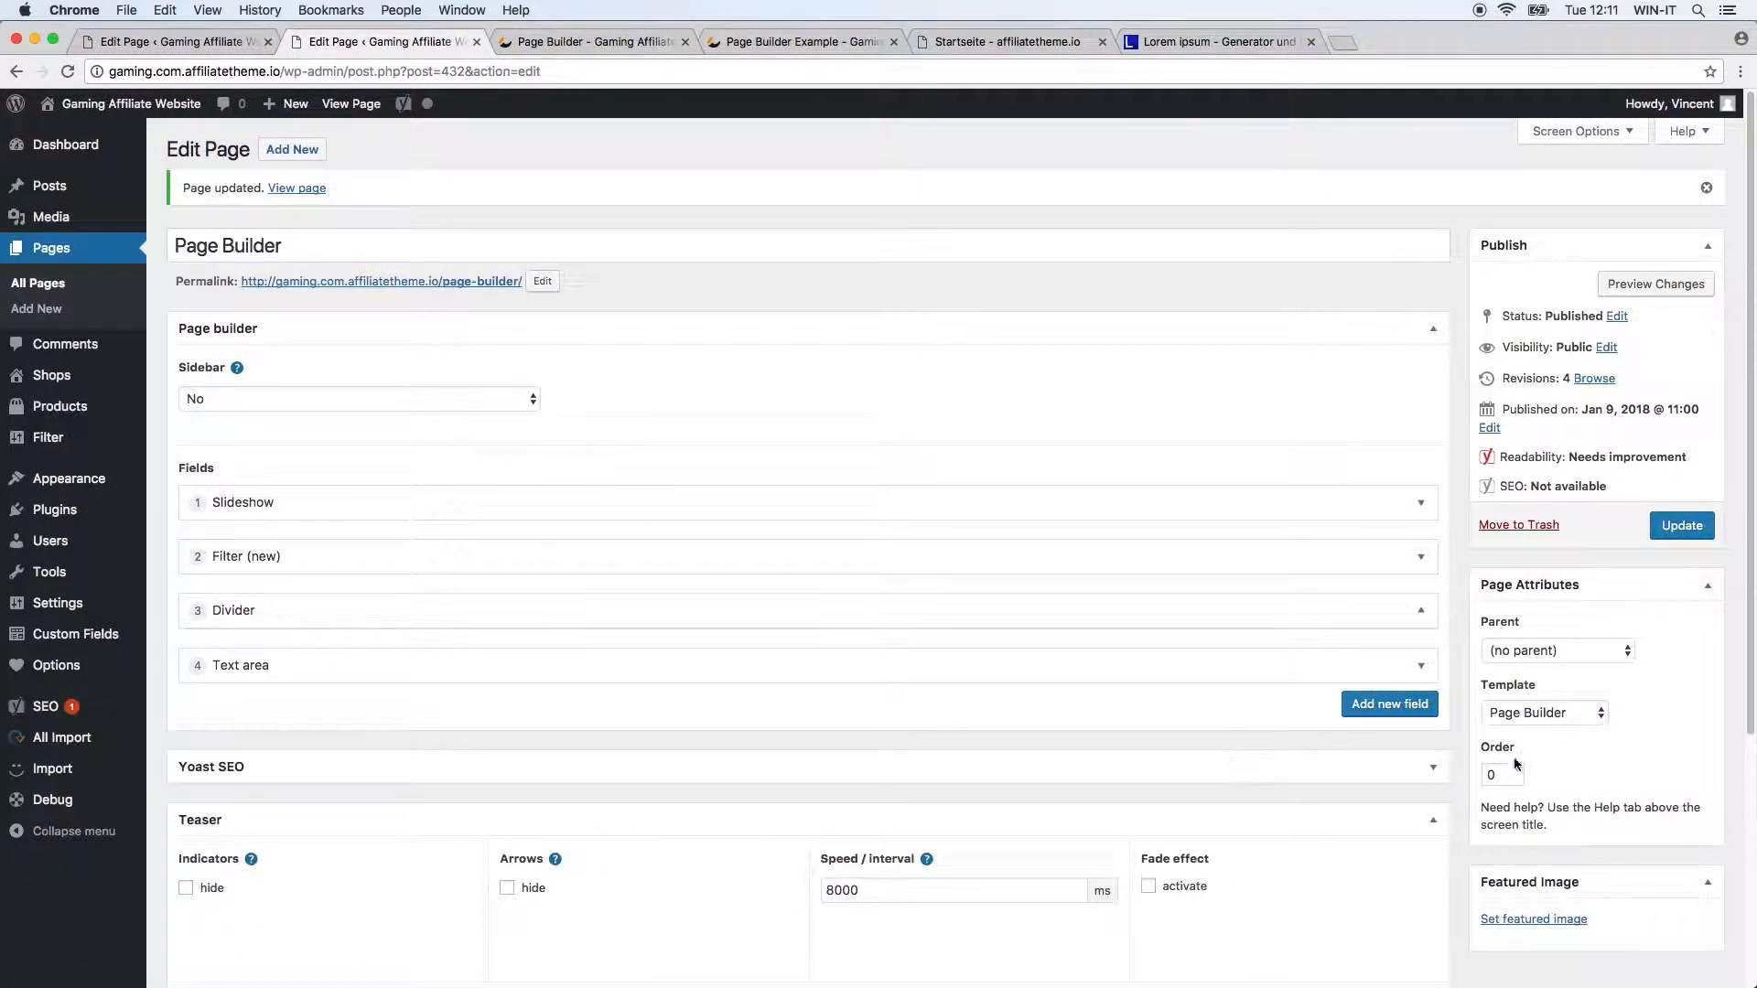
left_click(1410, 723)
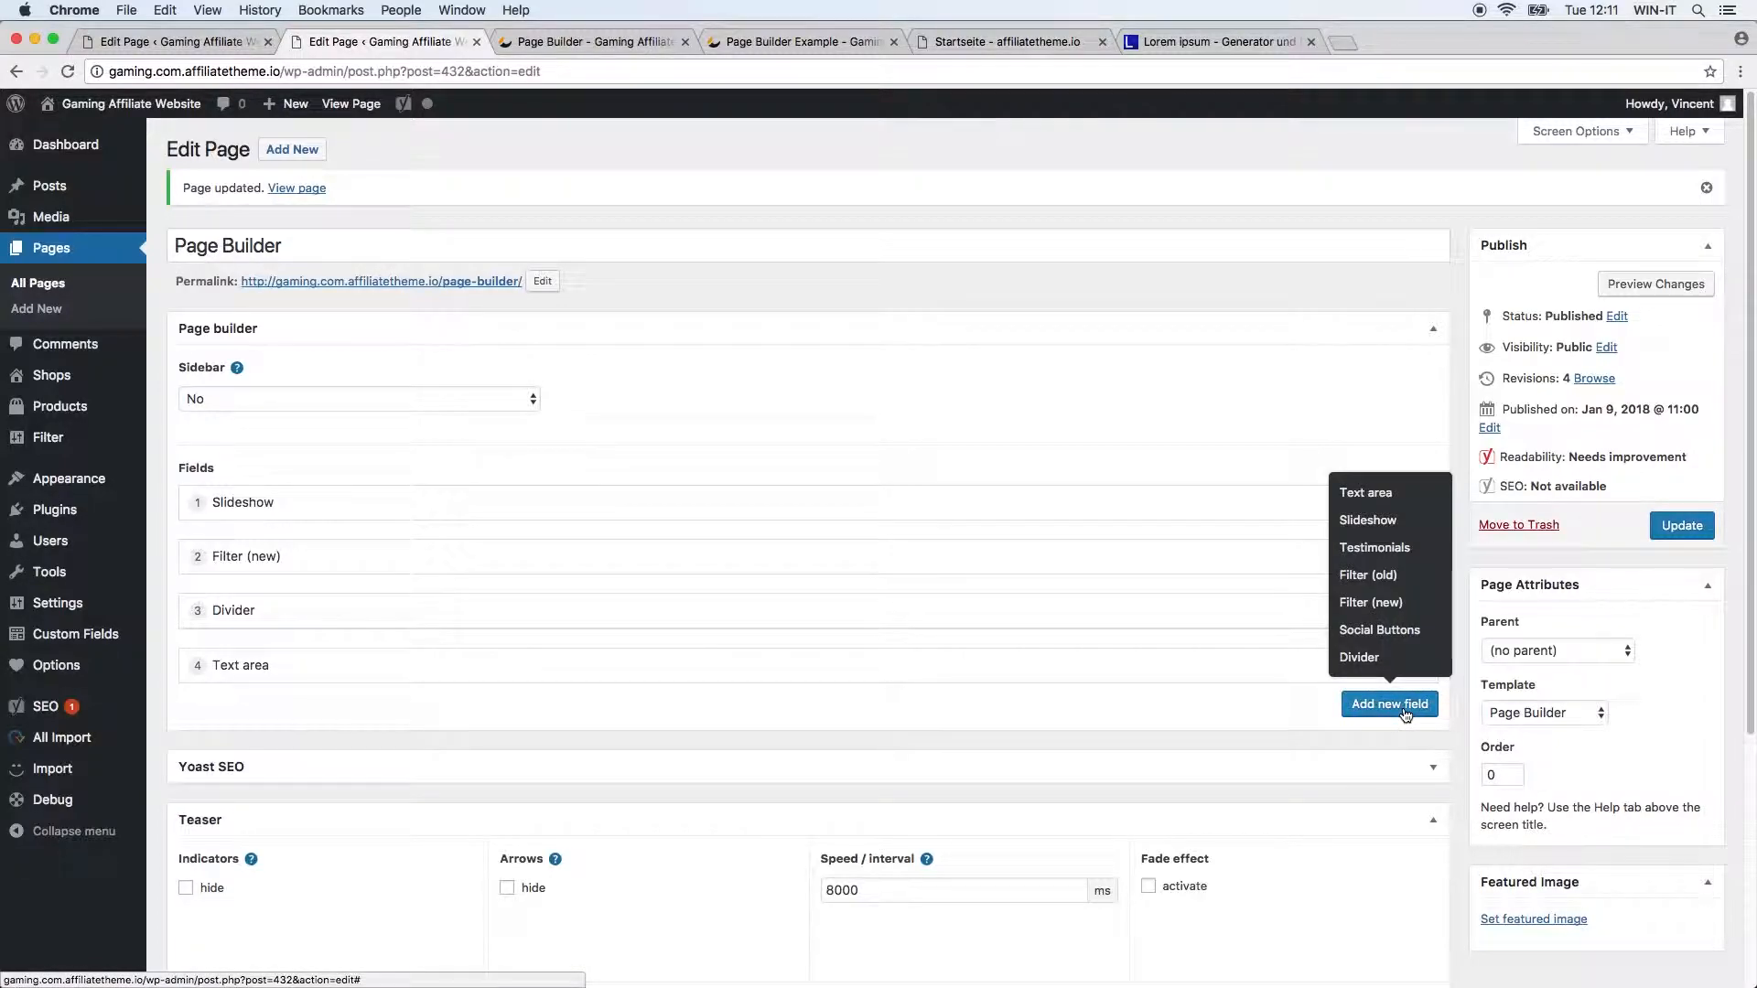
left_click(1369, 657)
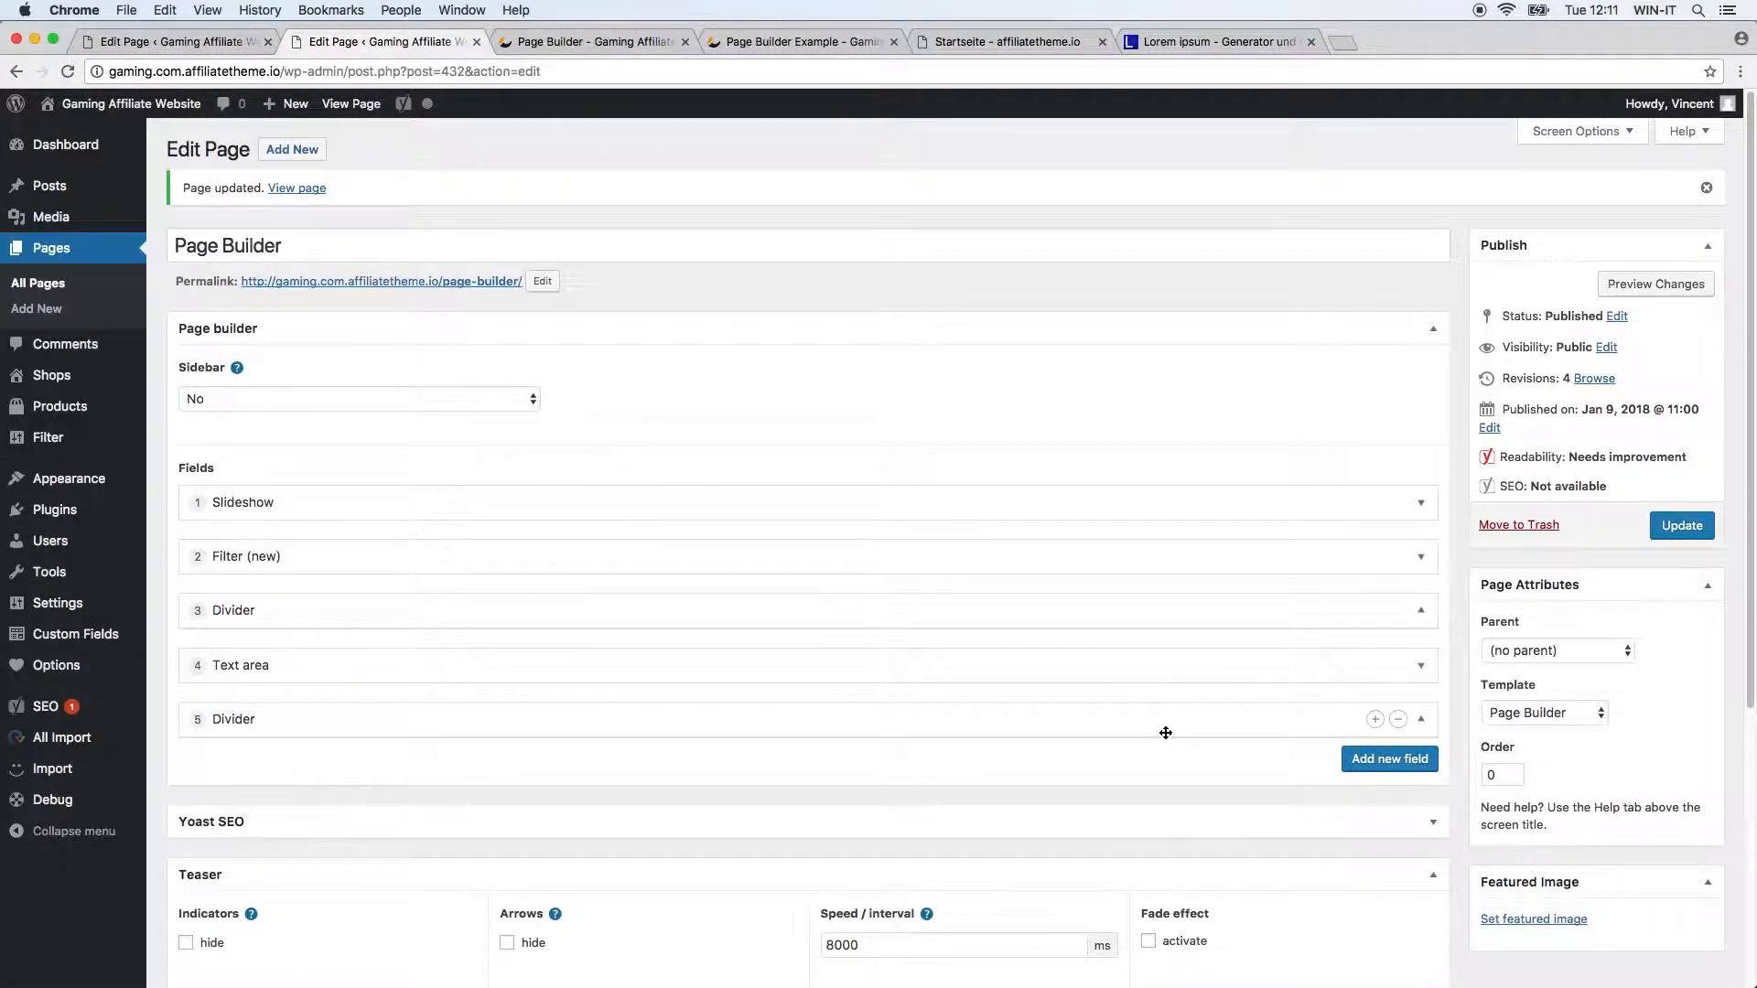
Step: Add another Text area field below the second divider
left_click(1370, 767)
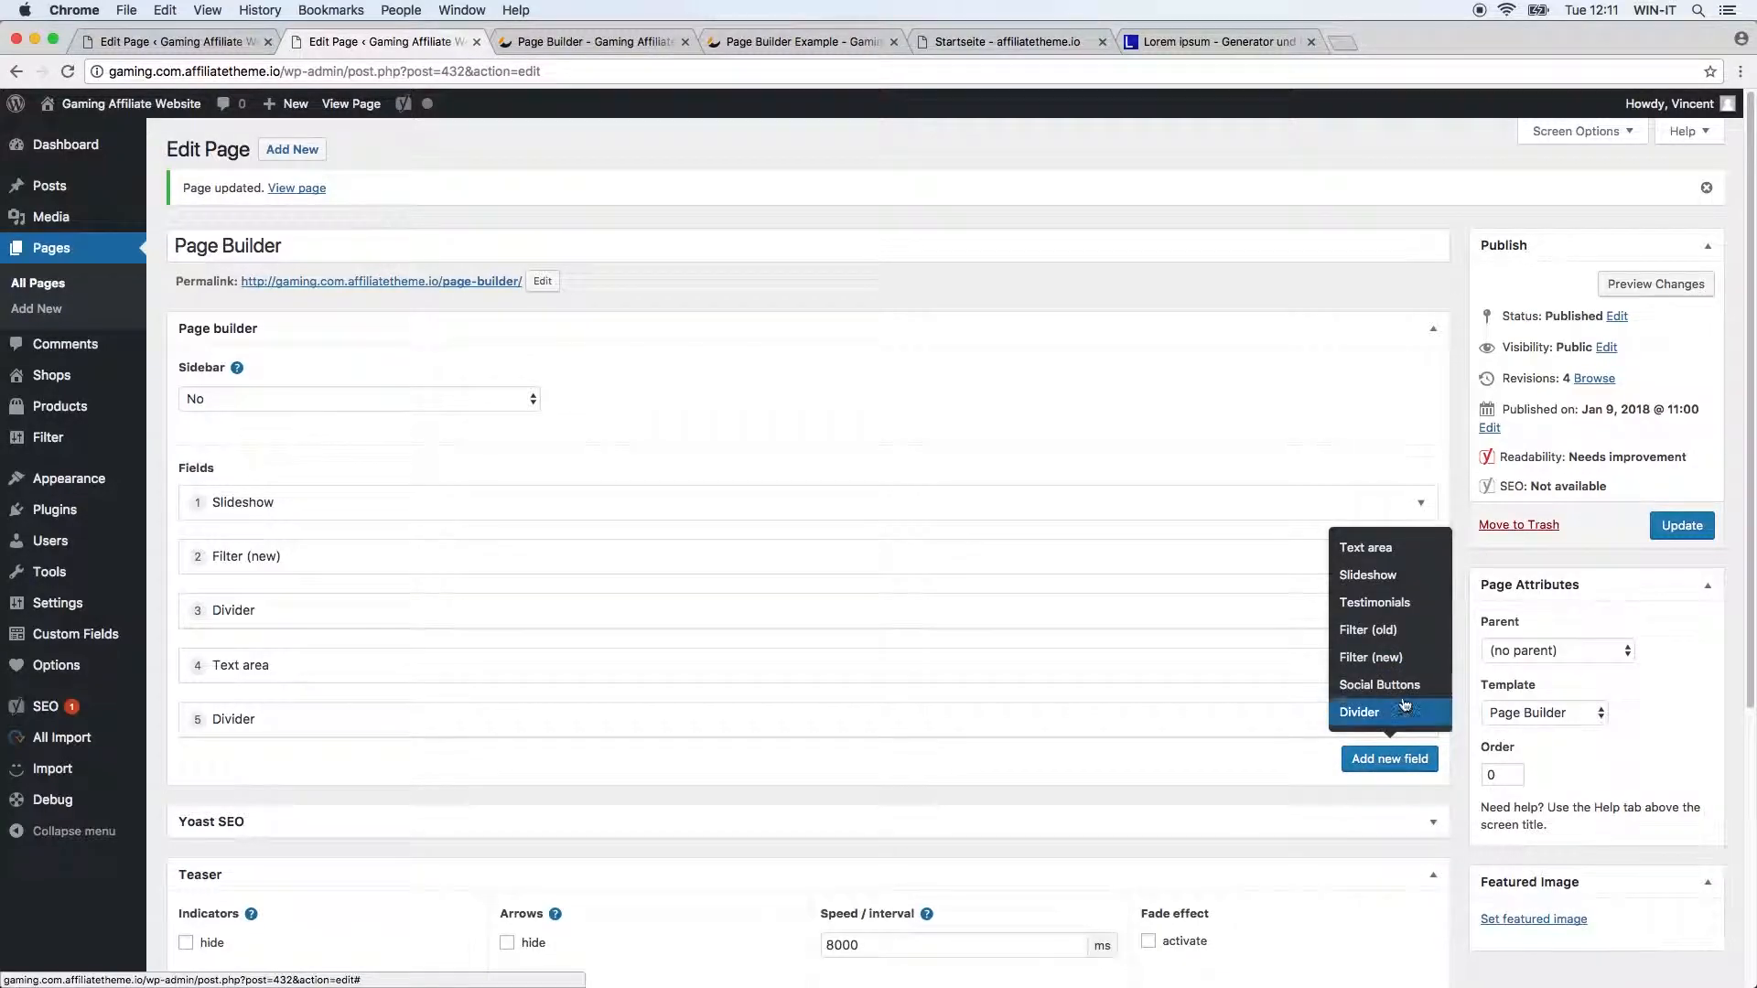
left_click(1400, 555)
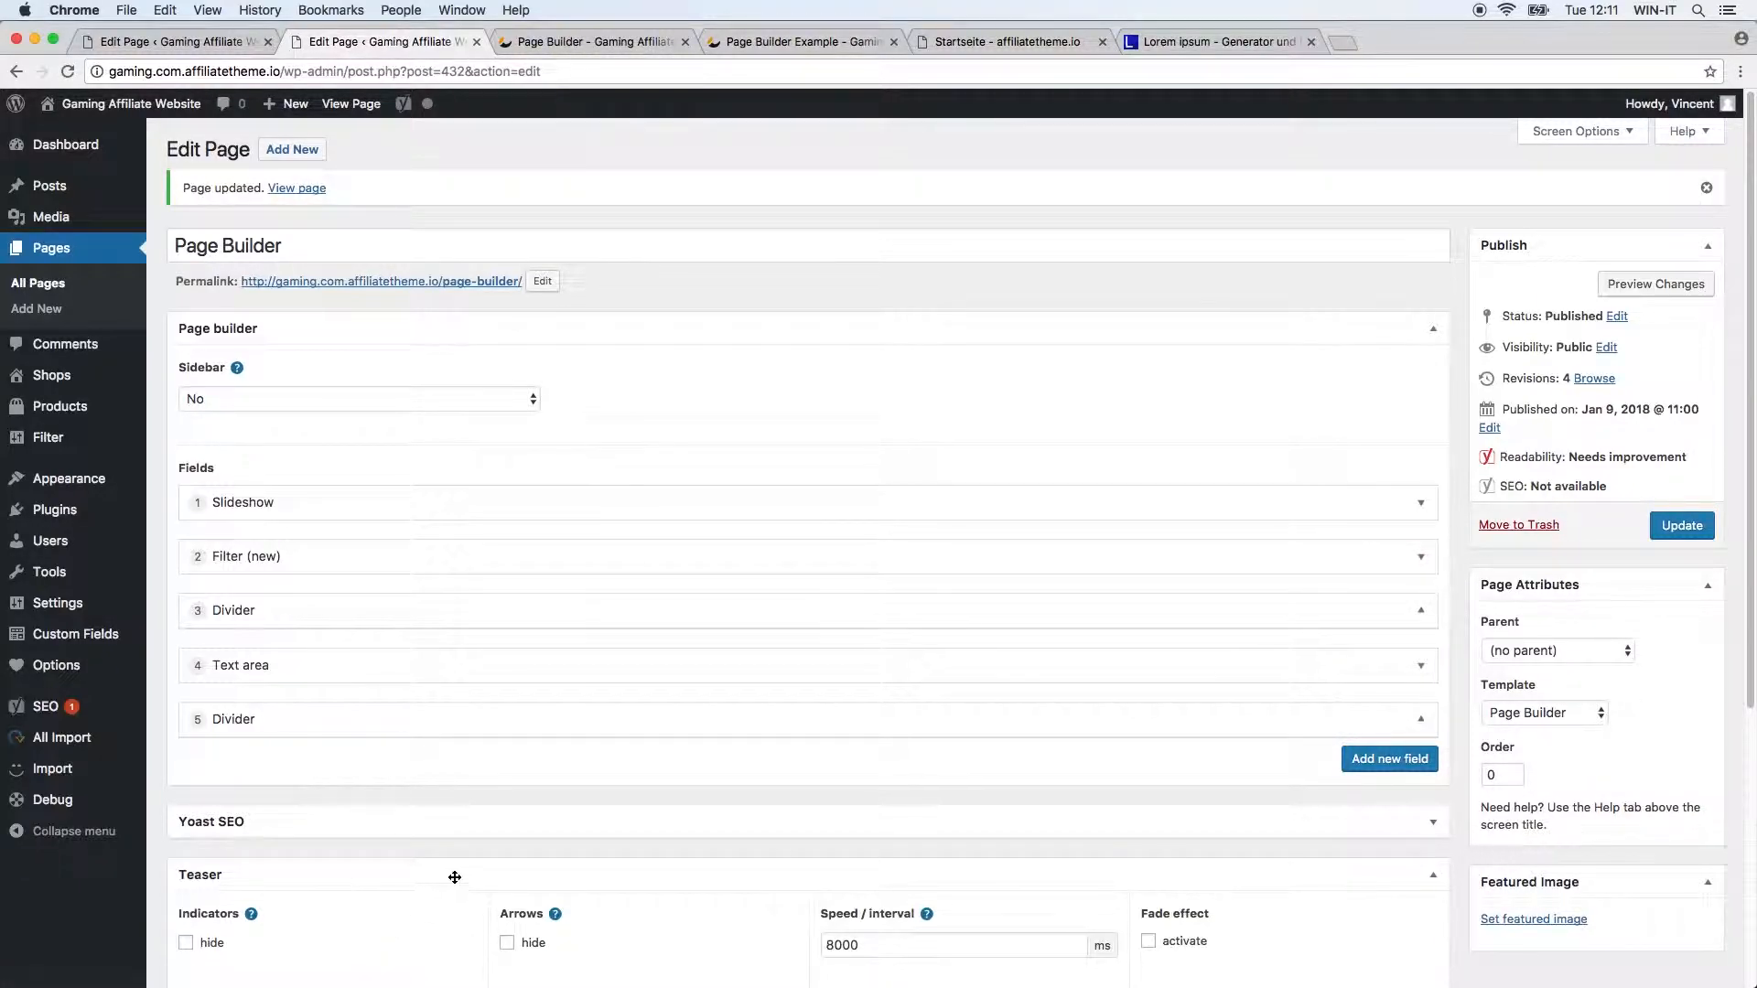
left_click(1377, 762)
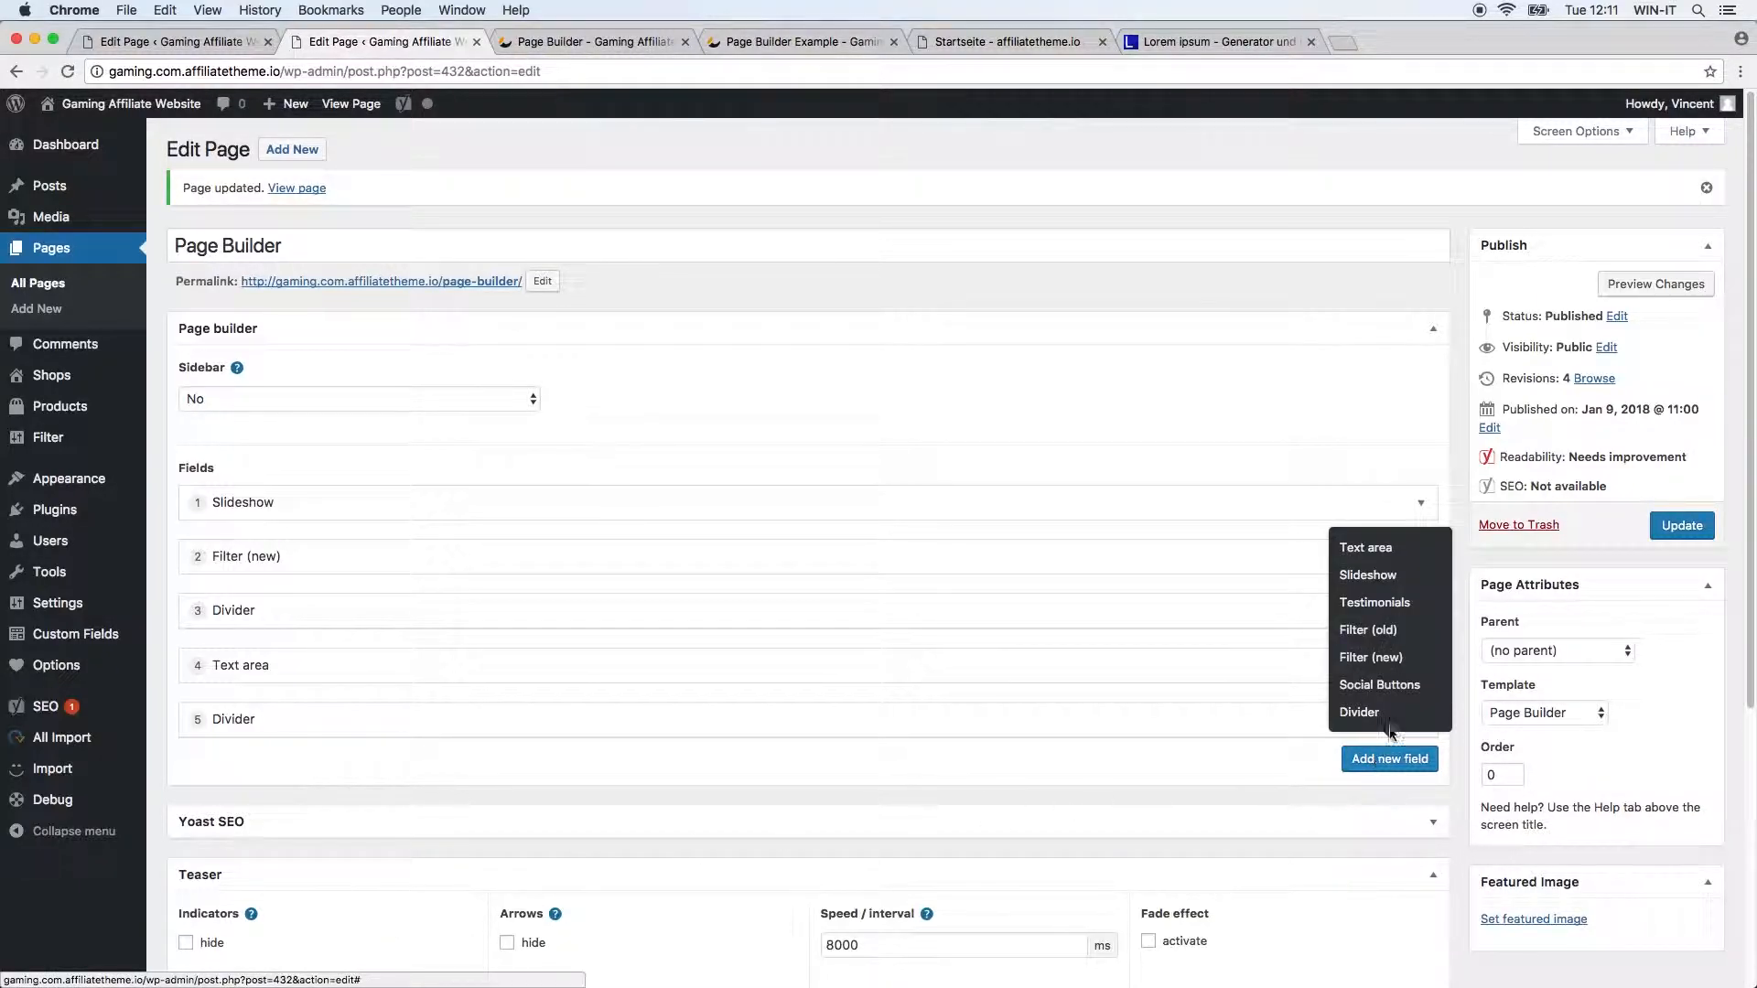
left_click(1370, 546)
scroll(615, 851, "down", 5)
Step: Insert a Blog posts shortcode in the new Text area field, showing 6 posts in the Thumbnail style
left_click(609, 832)
left_click(733, 667)
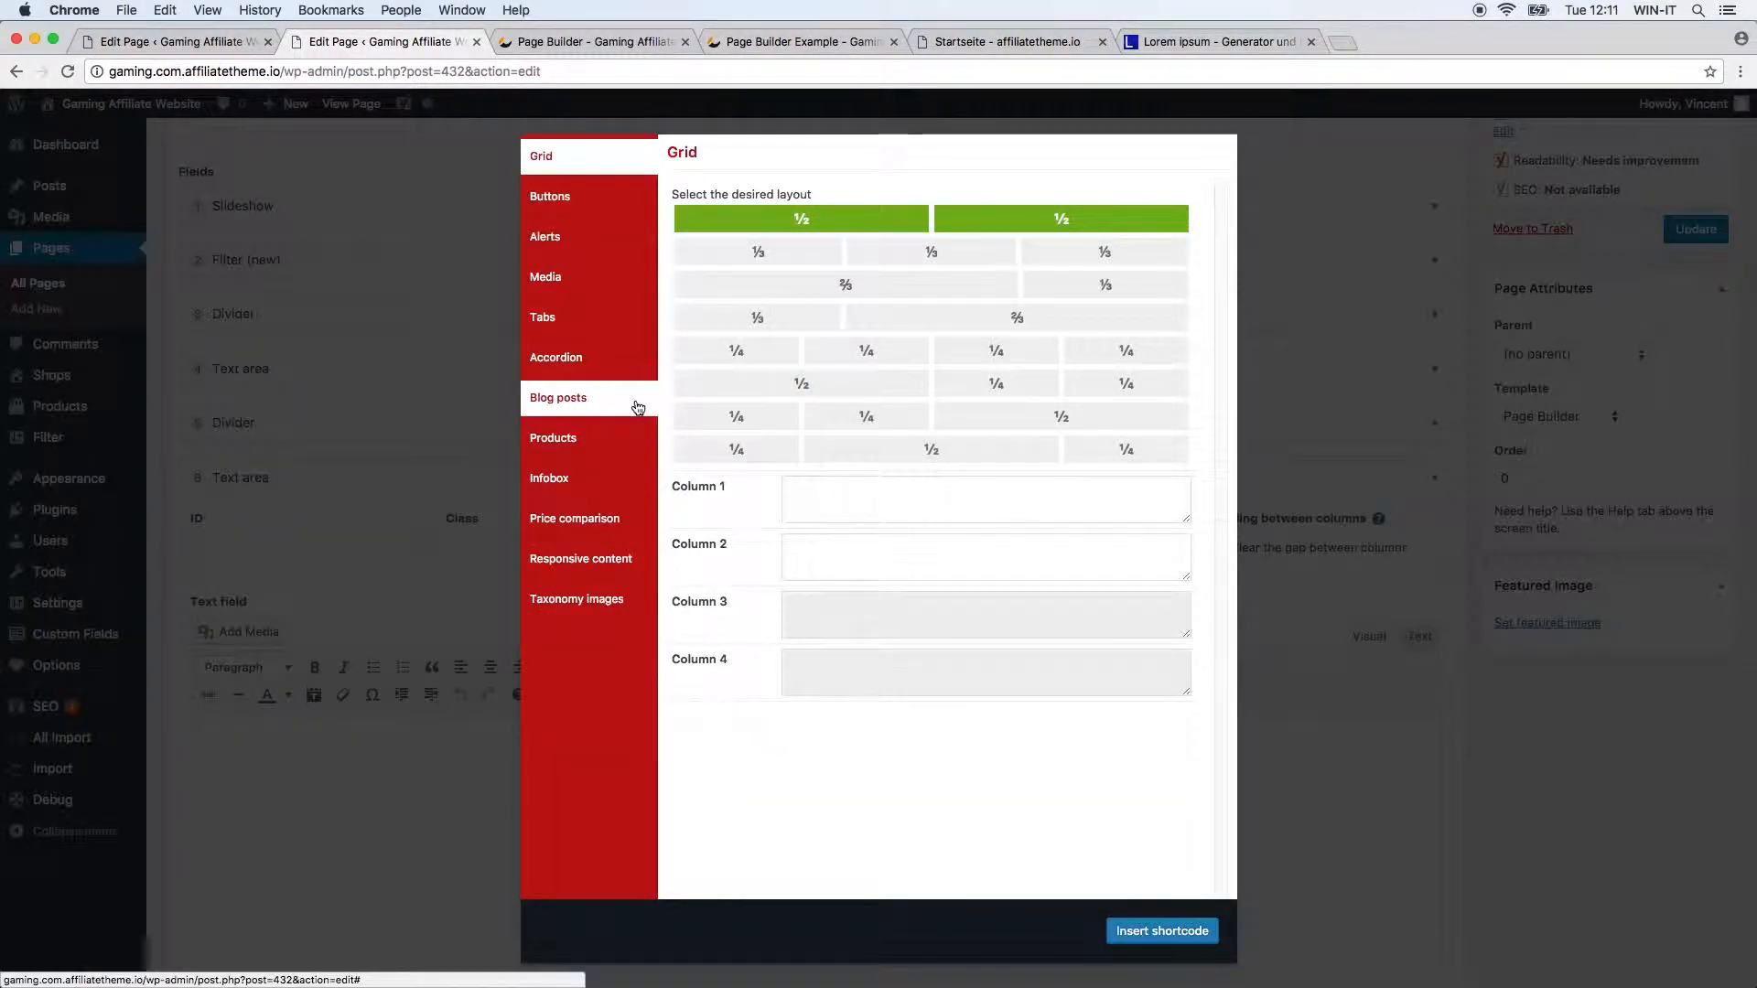
left_click(637, 408)
left_click(826, 193)
left_click(748, 201)
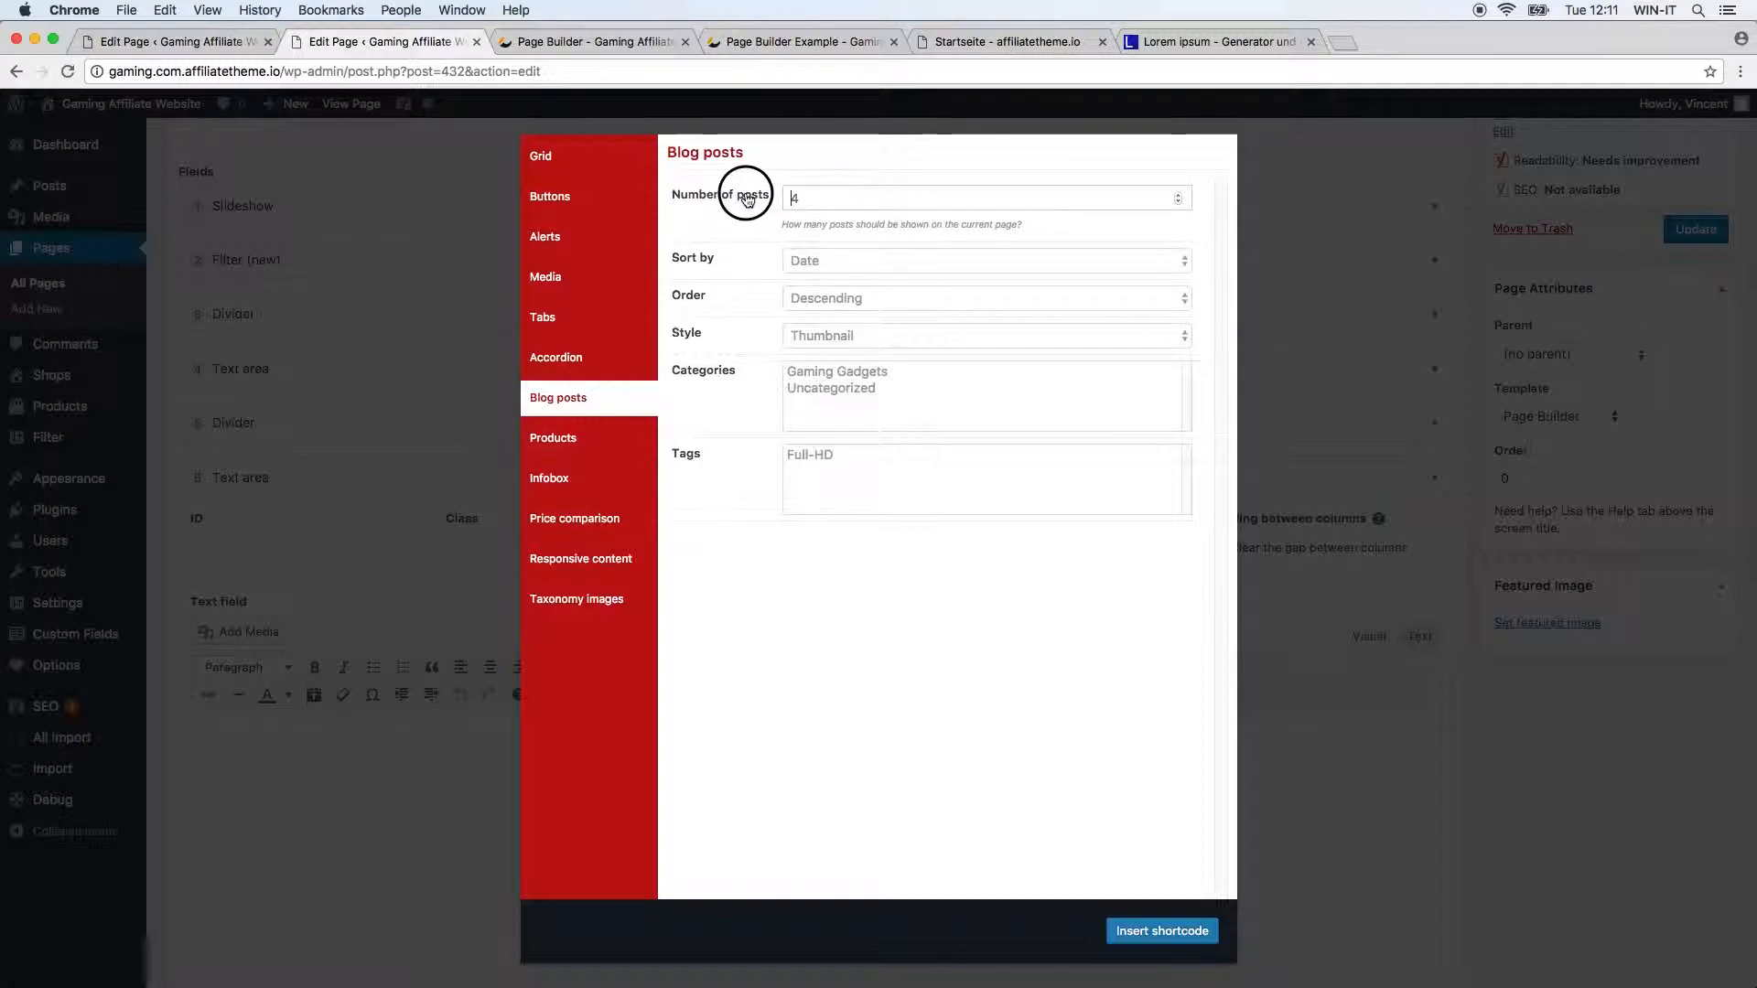
key("Delete")
type("6")
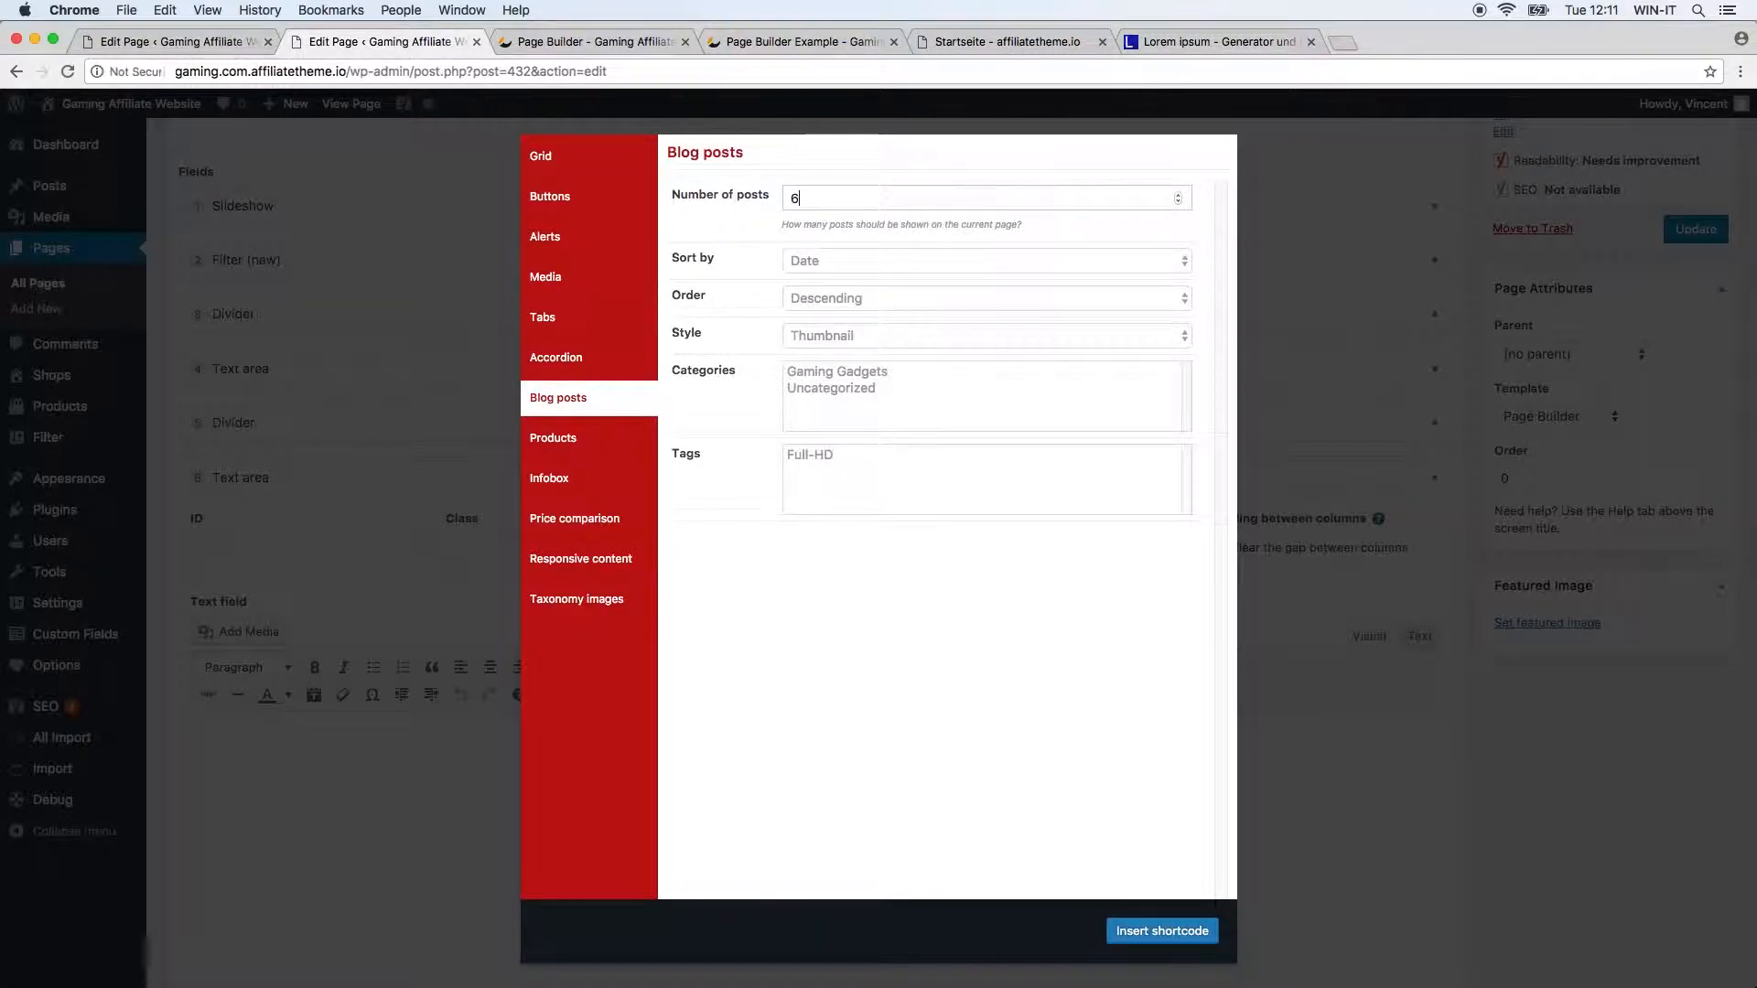
left_click(834, 340)
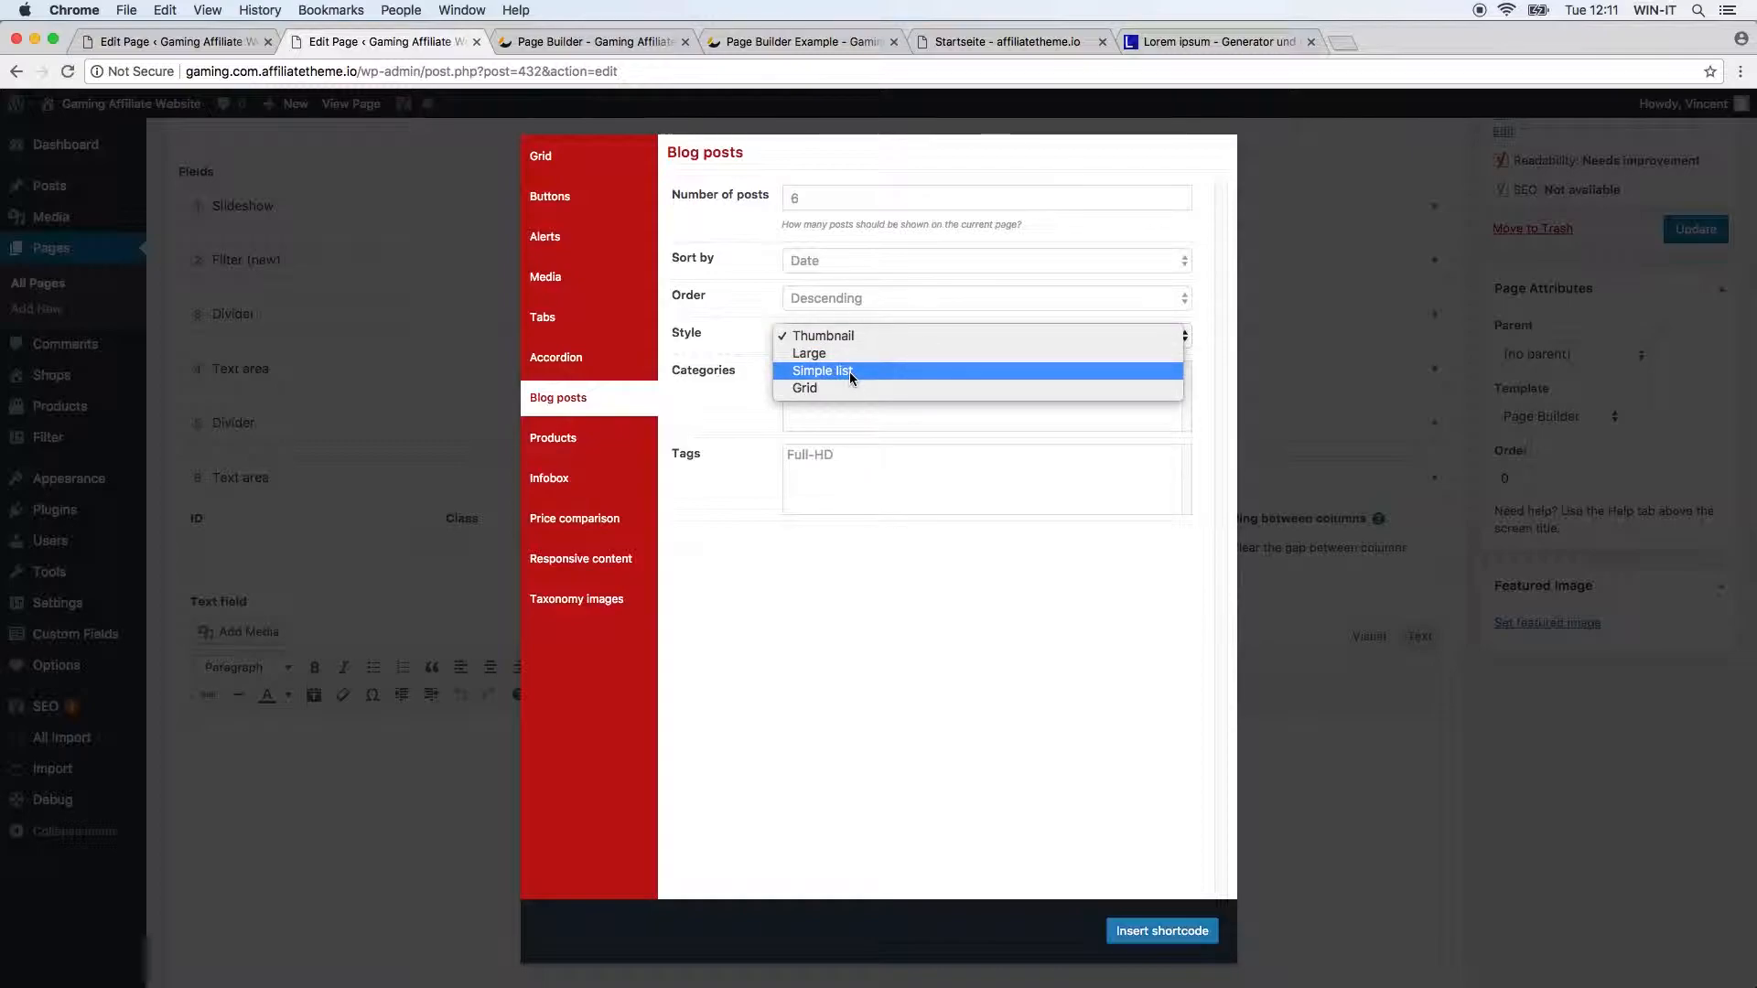
left_click(854, 338)
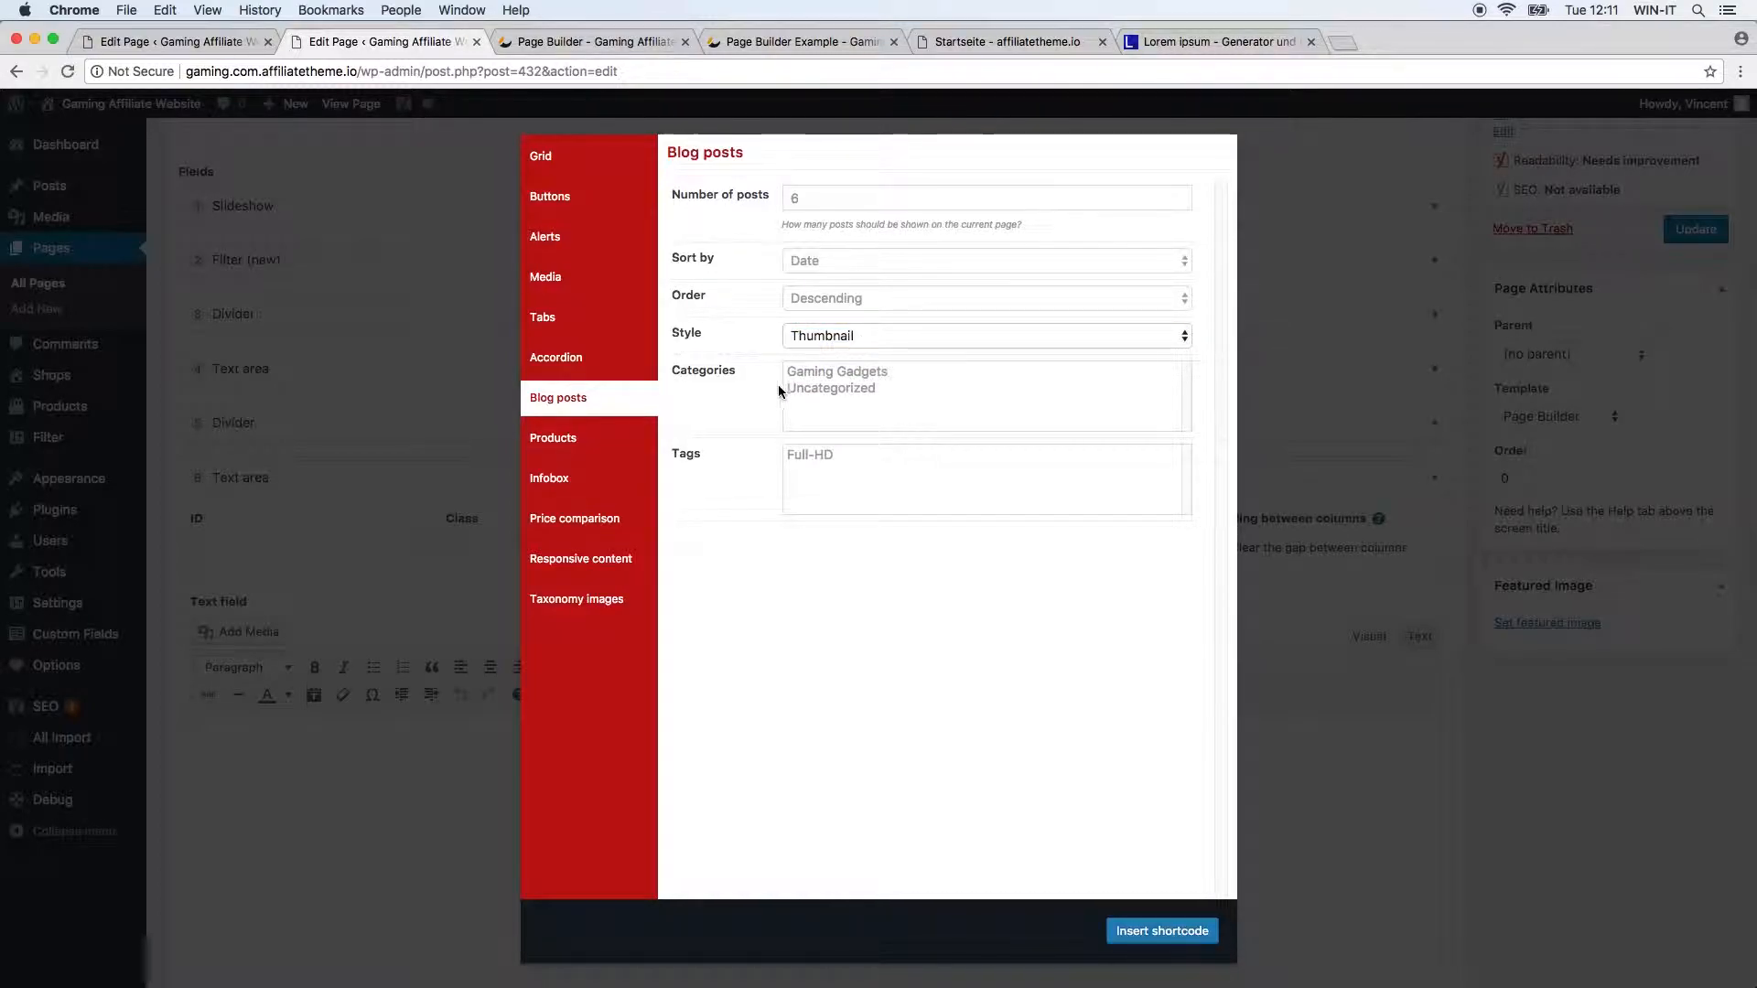
left_click(1187, 932)
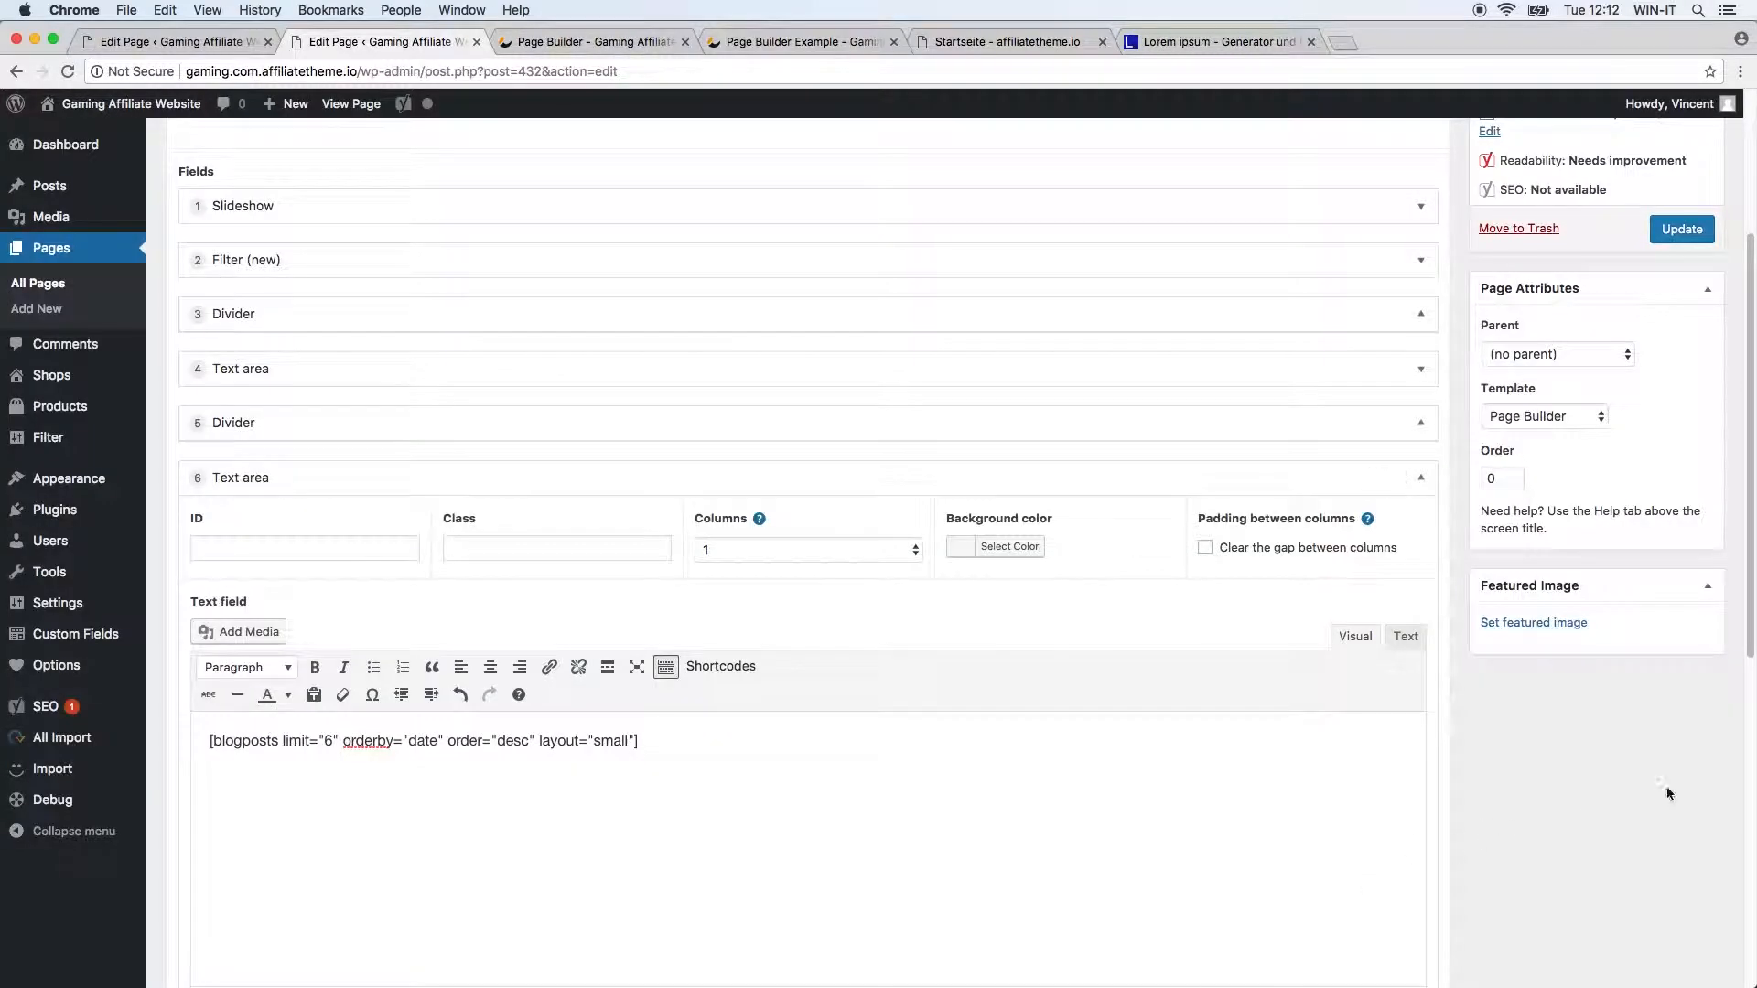
Step: Update the page and check the blog posts section on the reloaded published Page Builder page
scroll(1729, 708, "up", 3)
left_click(1681, 525)
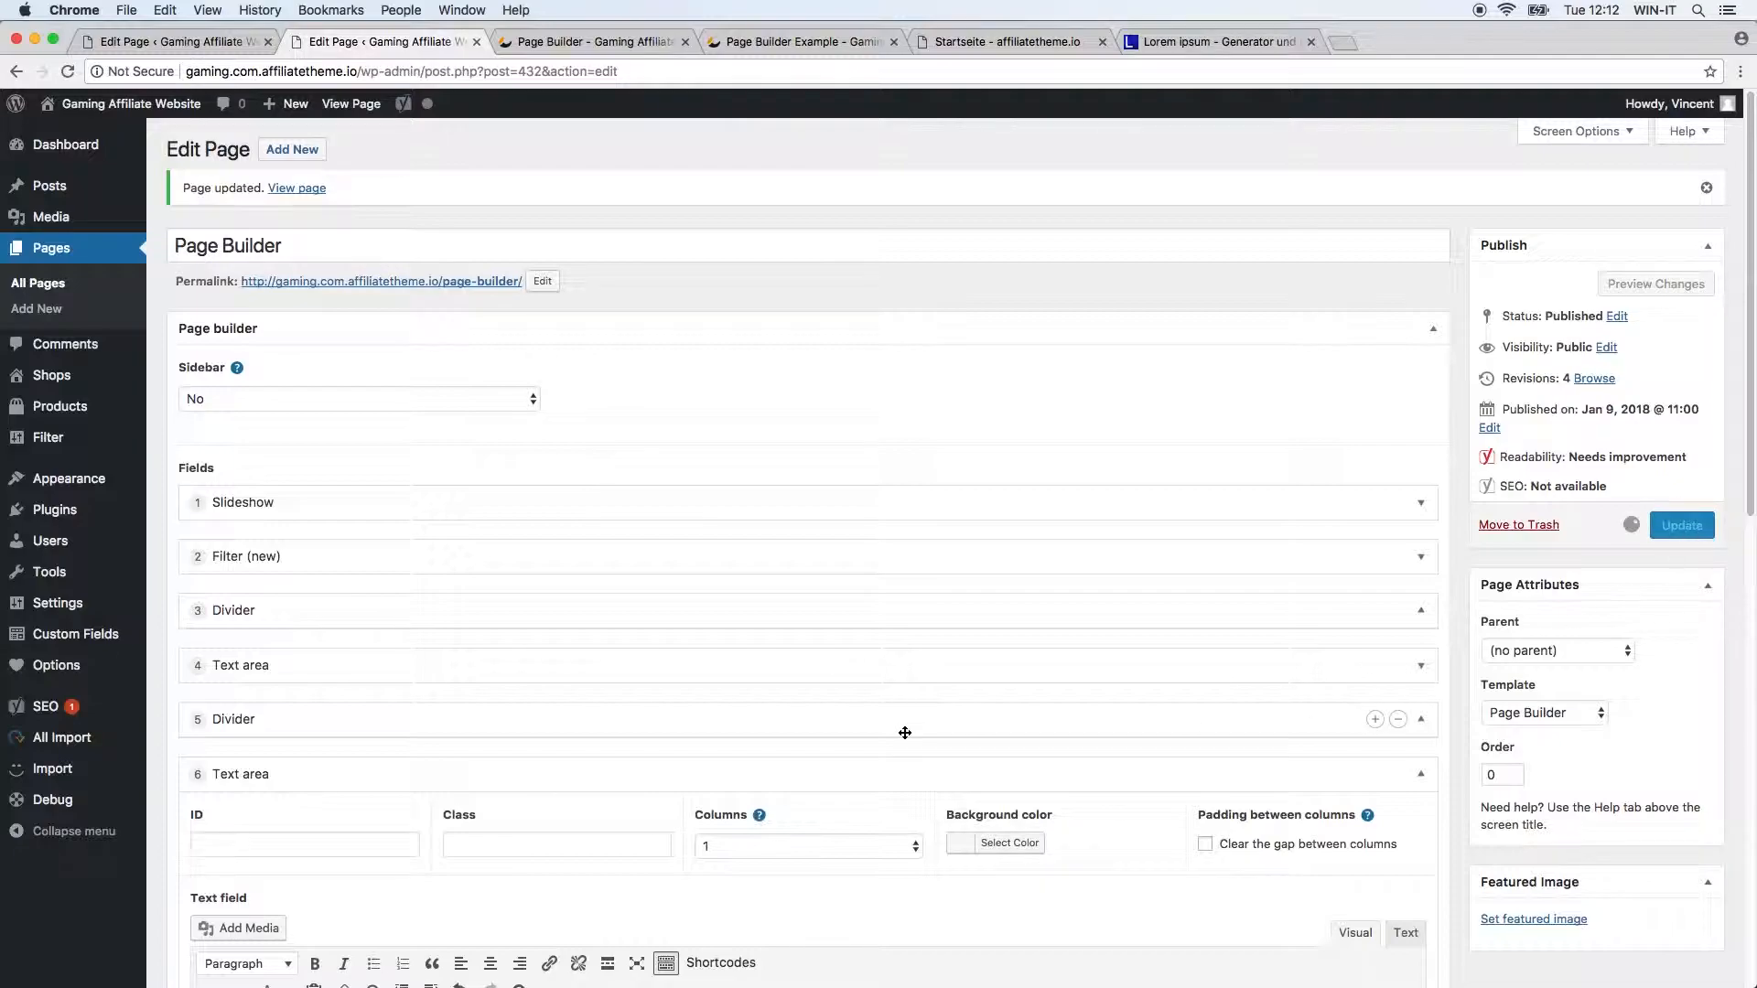
left_click(569, 40)
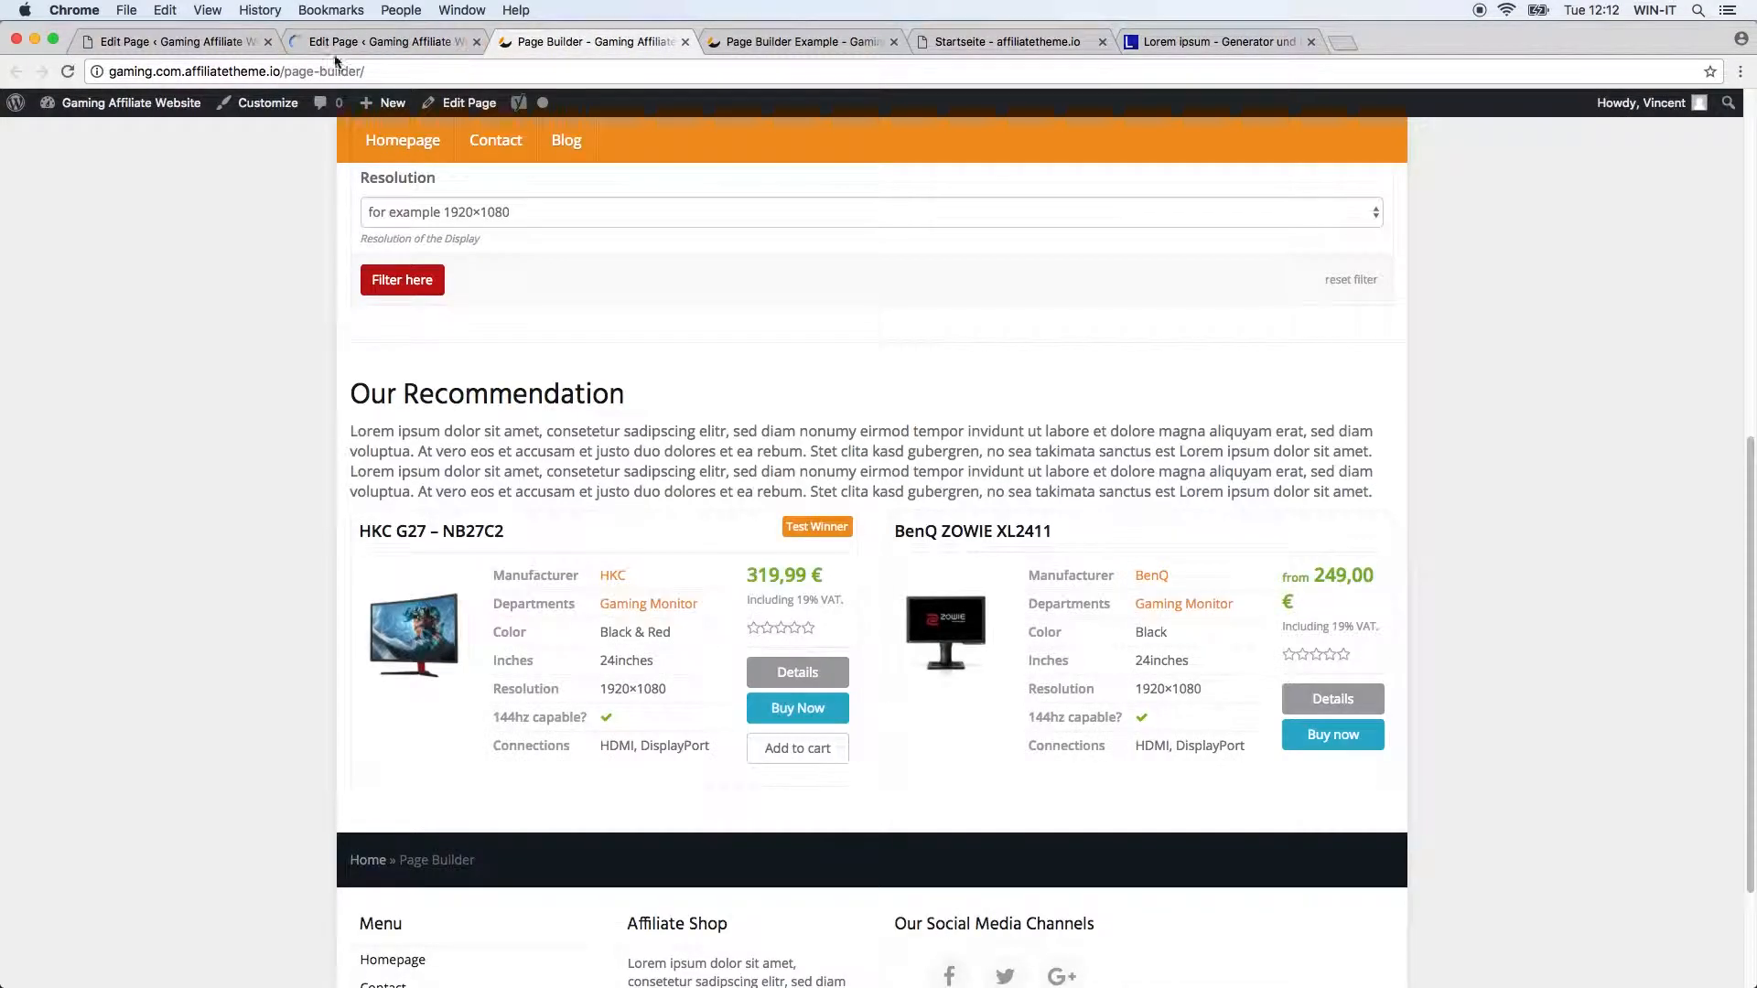
left_click(69, 71)
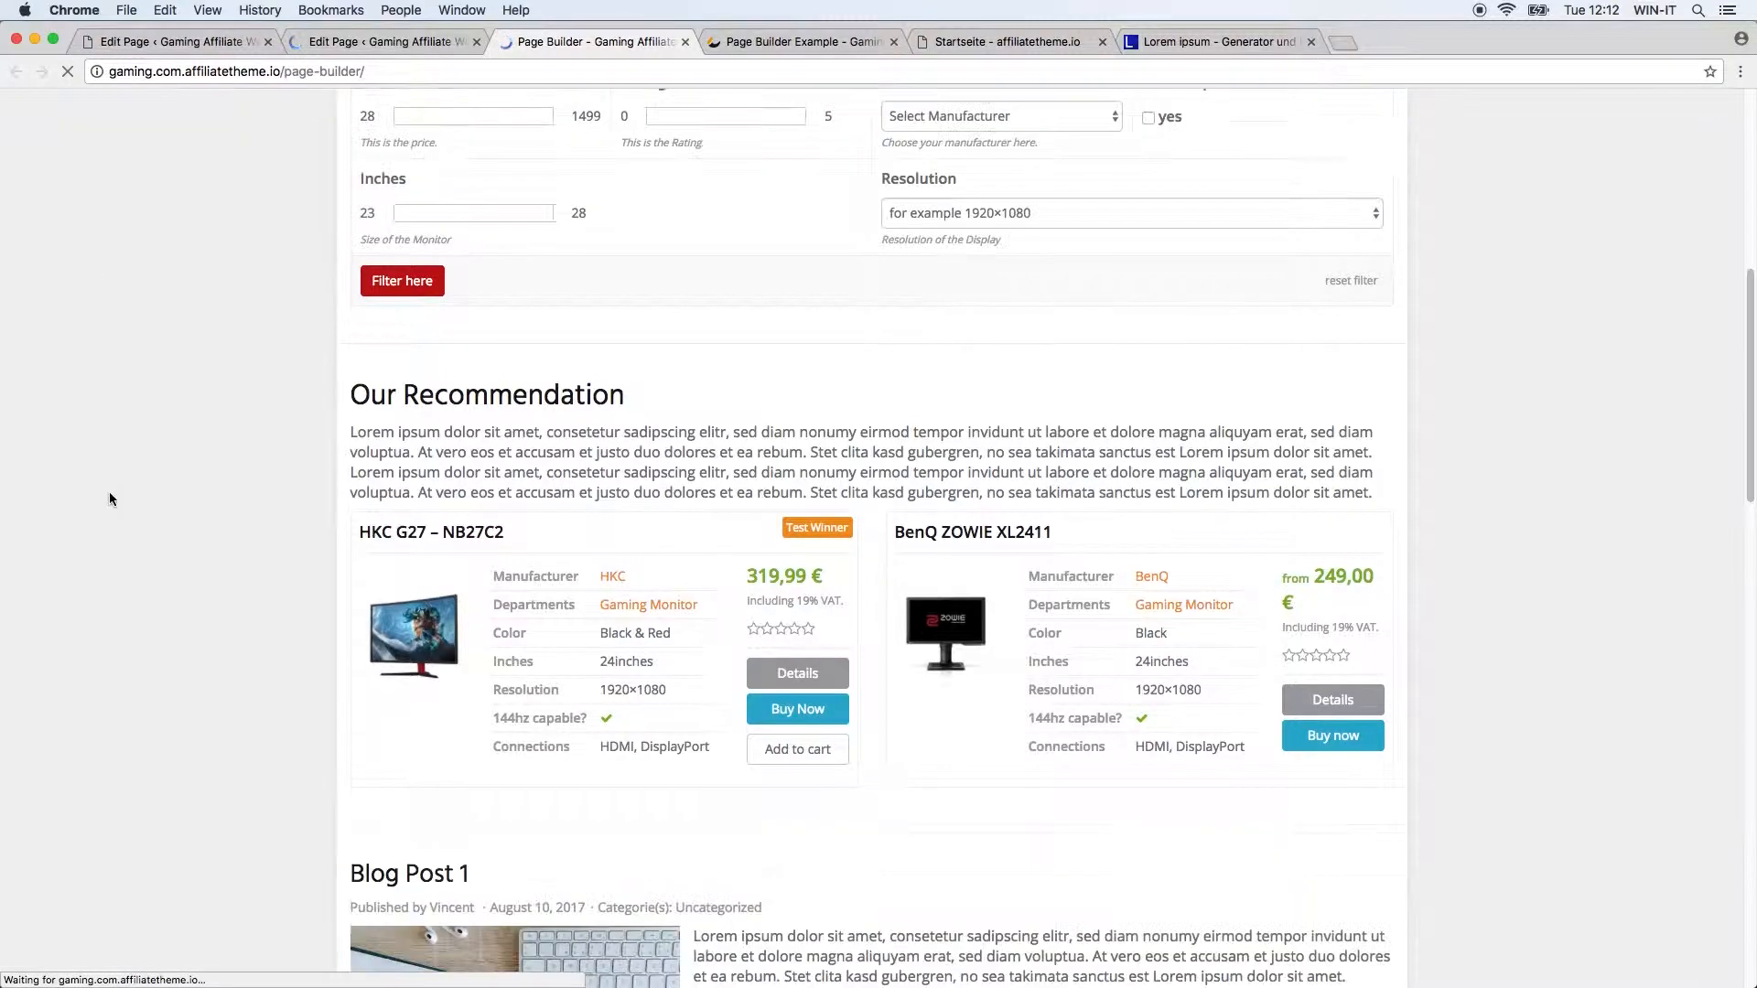
scroll(161, 597, "down", 2)
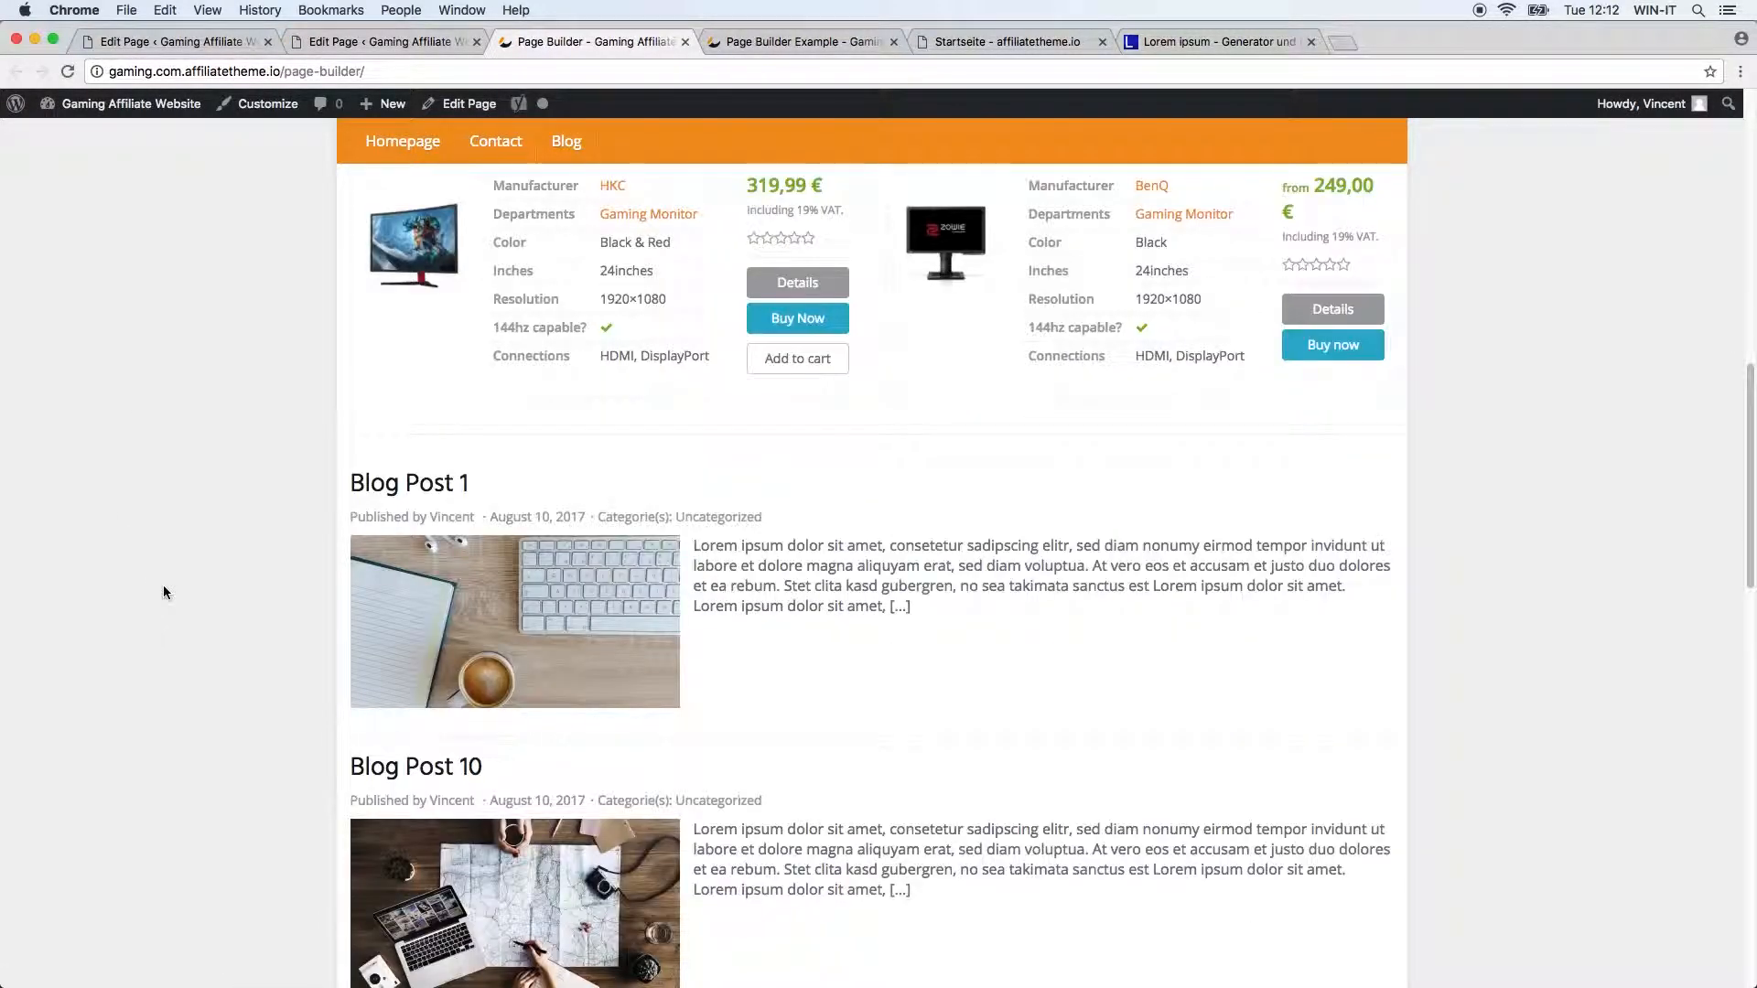
scroll(170, 595, "down", 5)
scroll(173, 600, "down", 2)
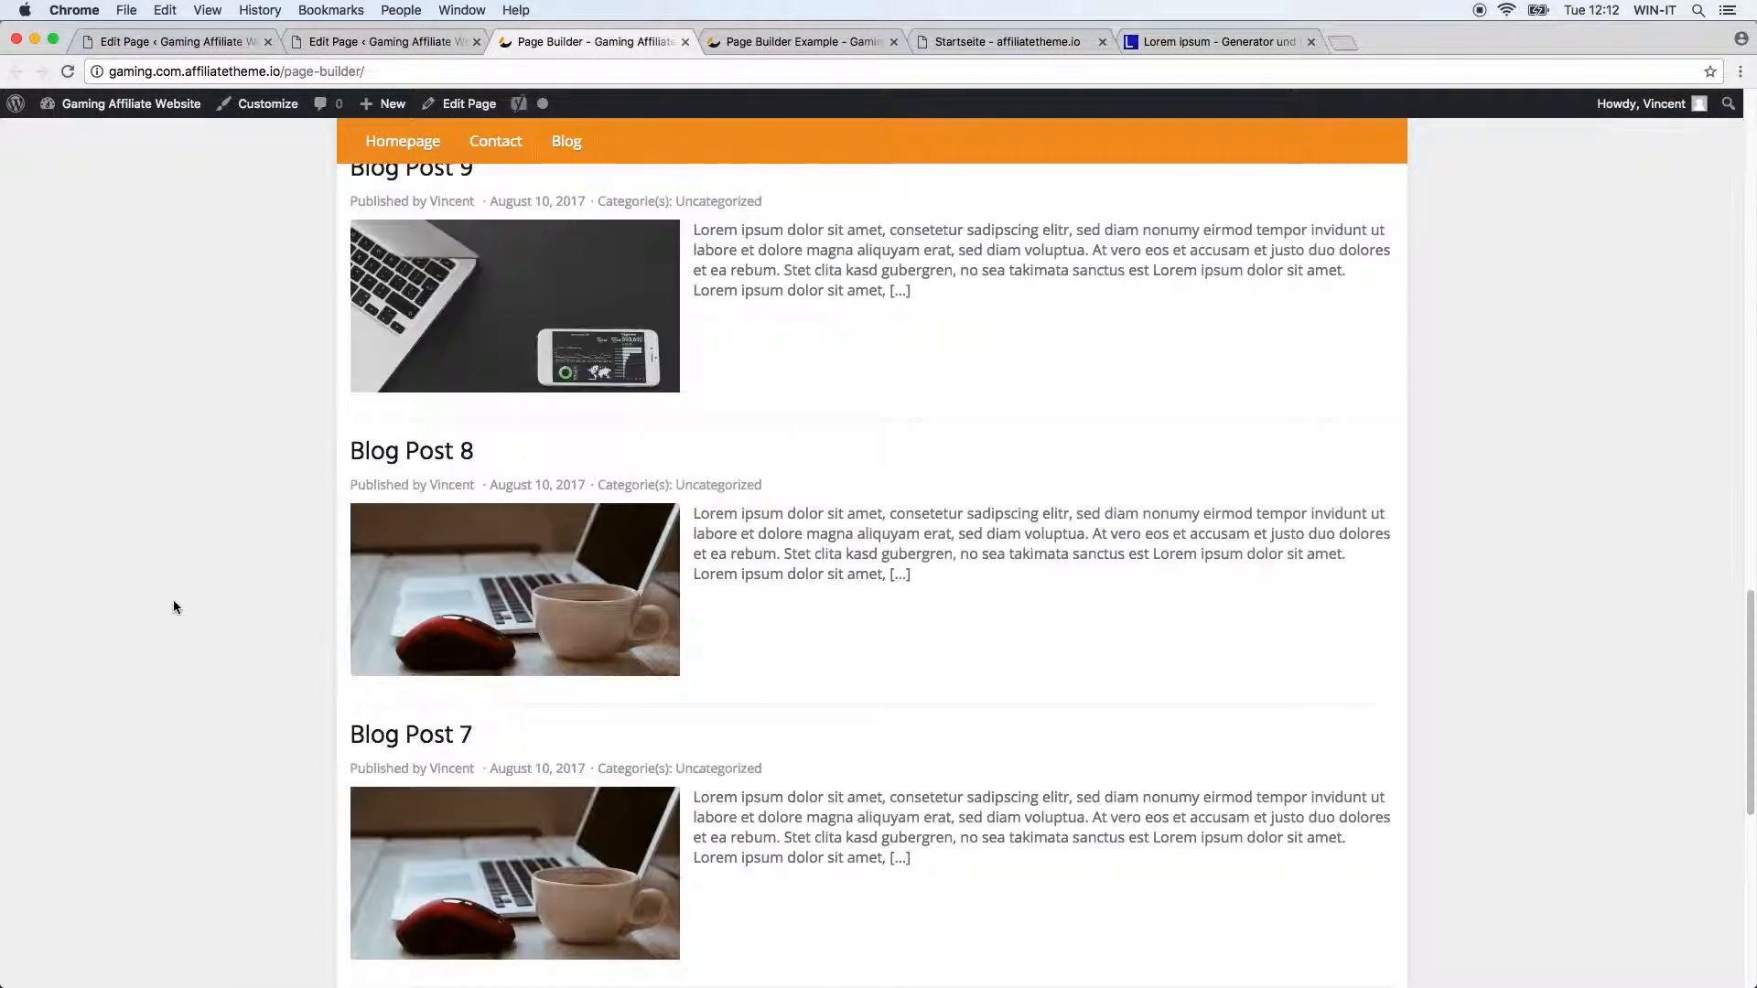
scroll(172, 601, "up", 8)
scroll(183, 597, "up", 3)
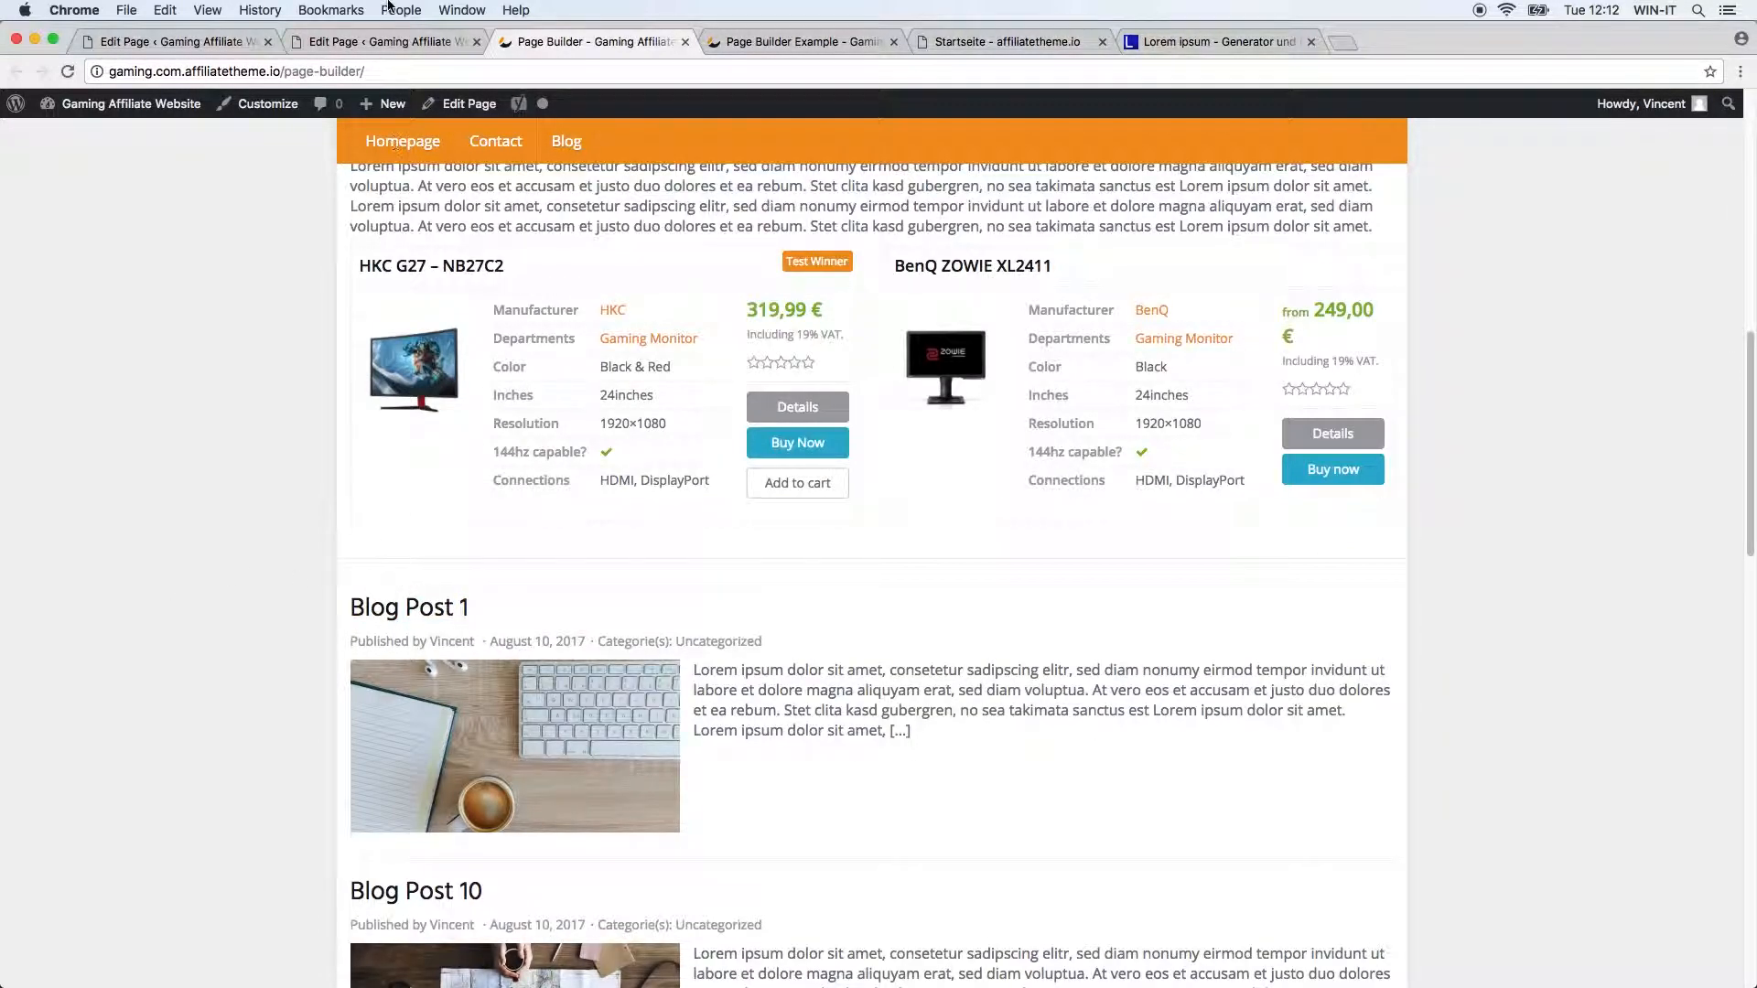
Step: Add the Heading 1 line "Latest News on Gaming Gadgets" above the blog posts shortcode in the sixth field
left_click(386, 41)
scroll(512, 690, "down", 4)
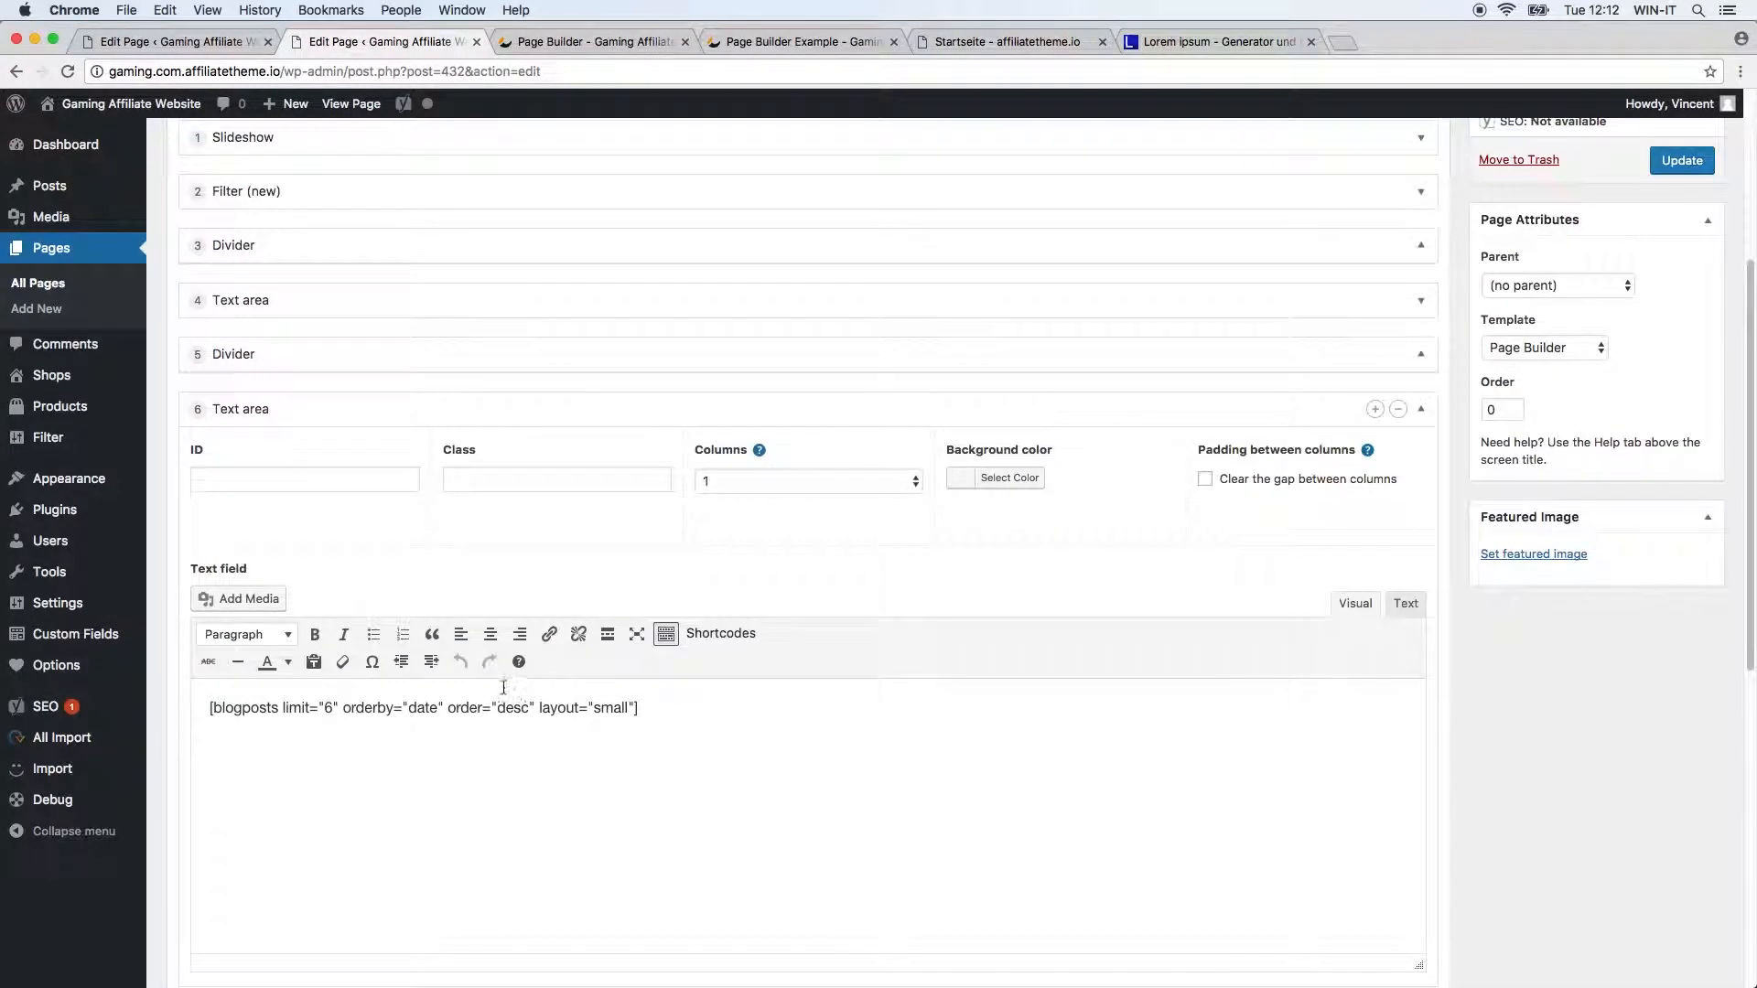
scroll(420, 606, "down", 1)
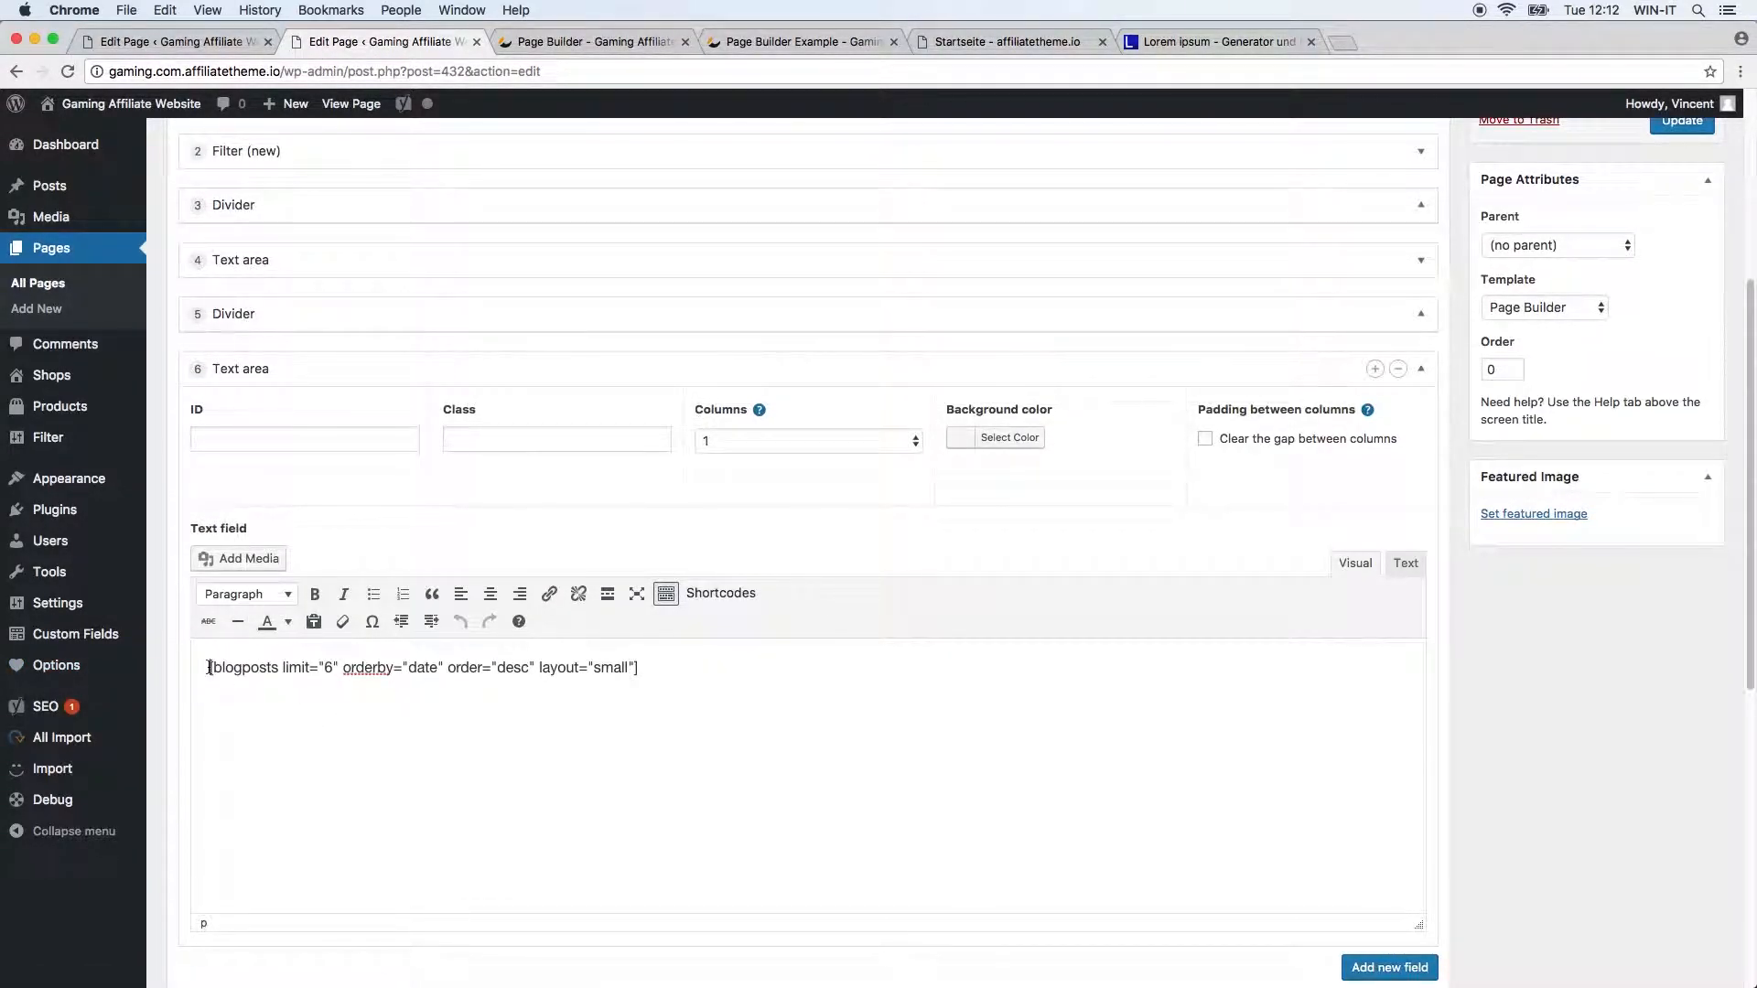
left_click(209, 667)
key("Return")
left_click(275, 594)
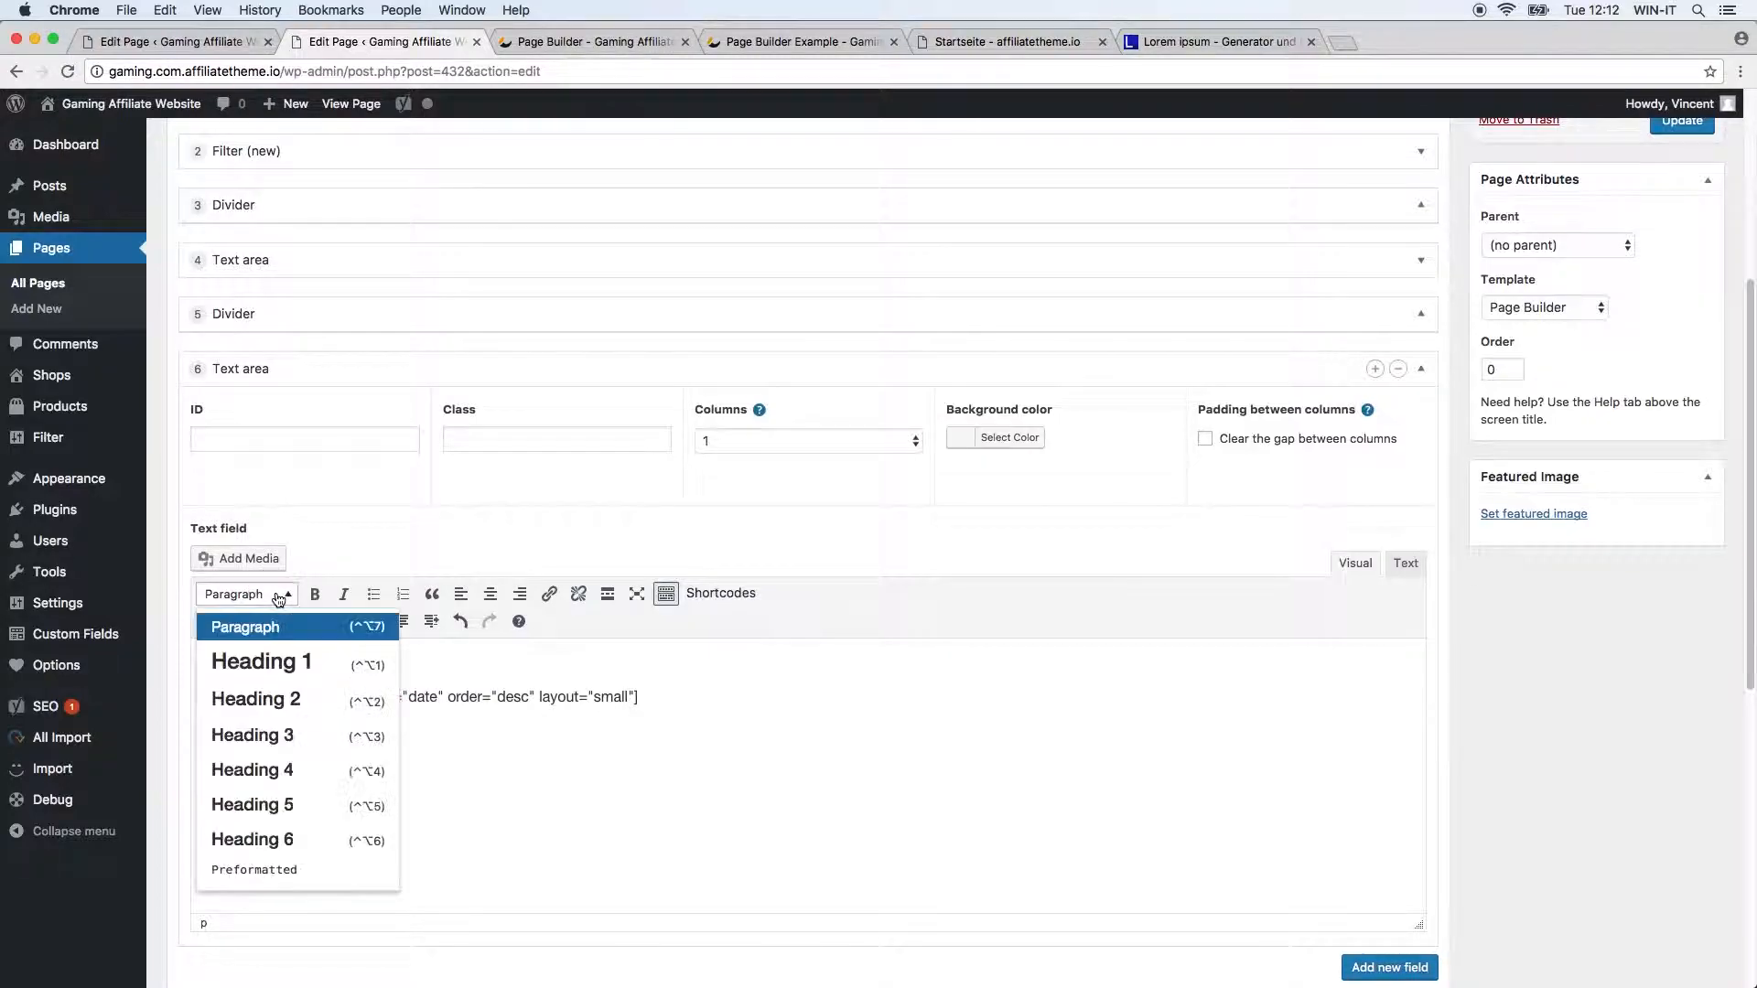
left_click(329, 659)
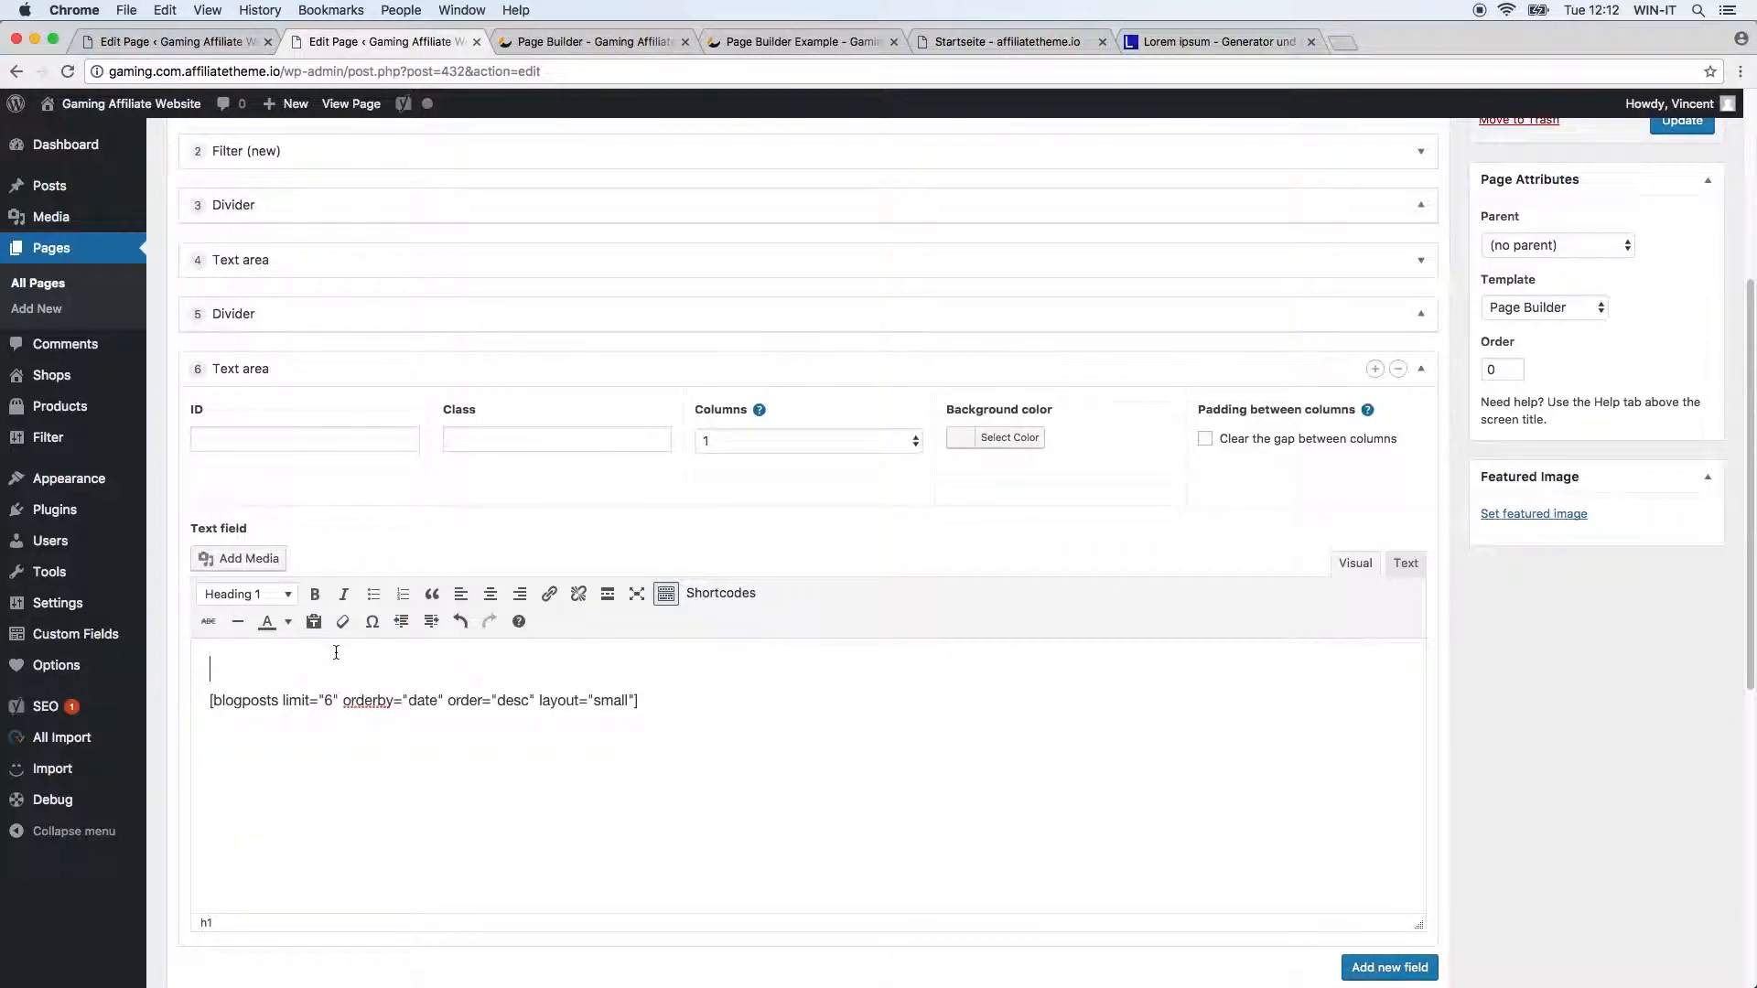
type("Latest News on Gaming Gadgte")
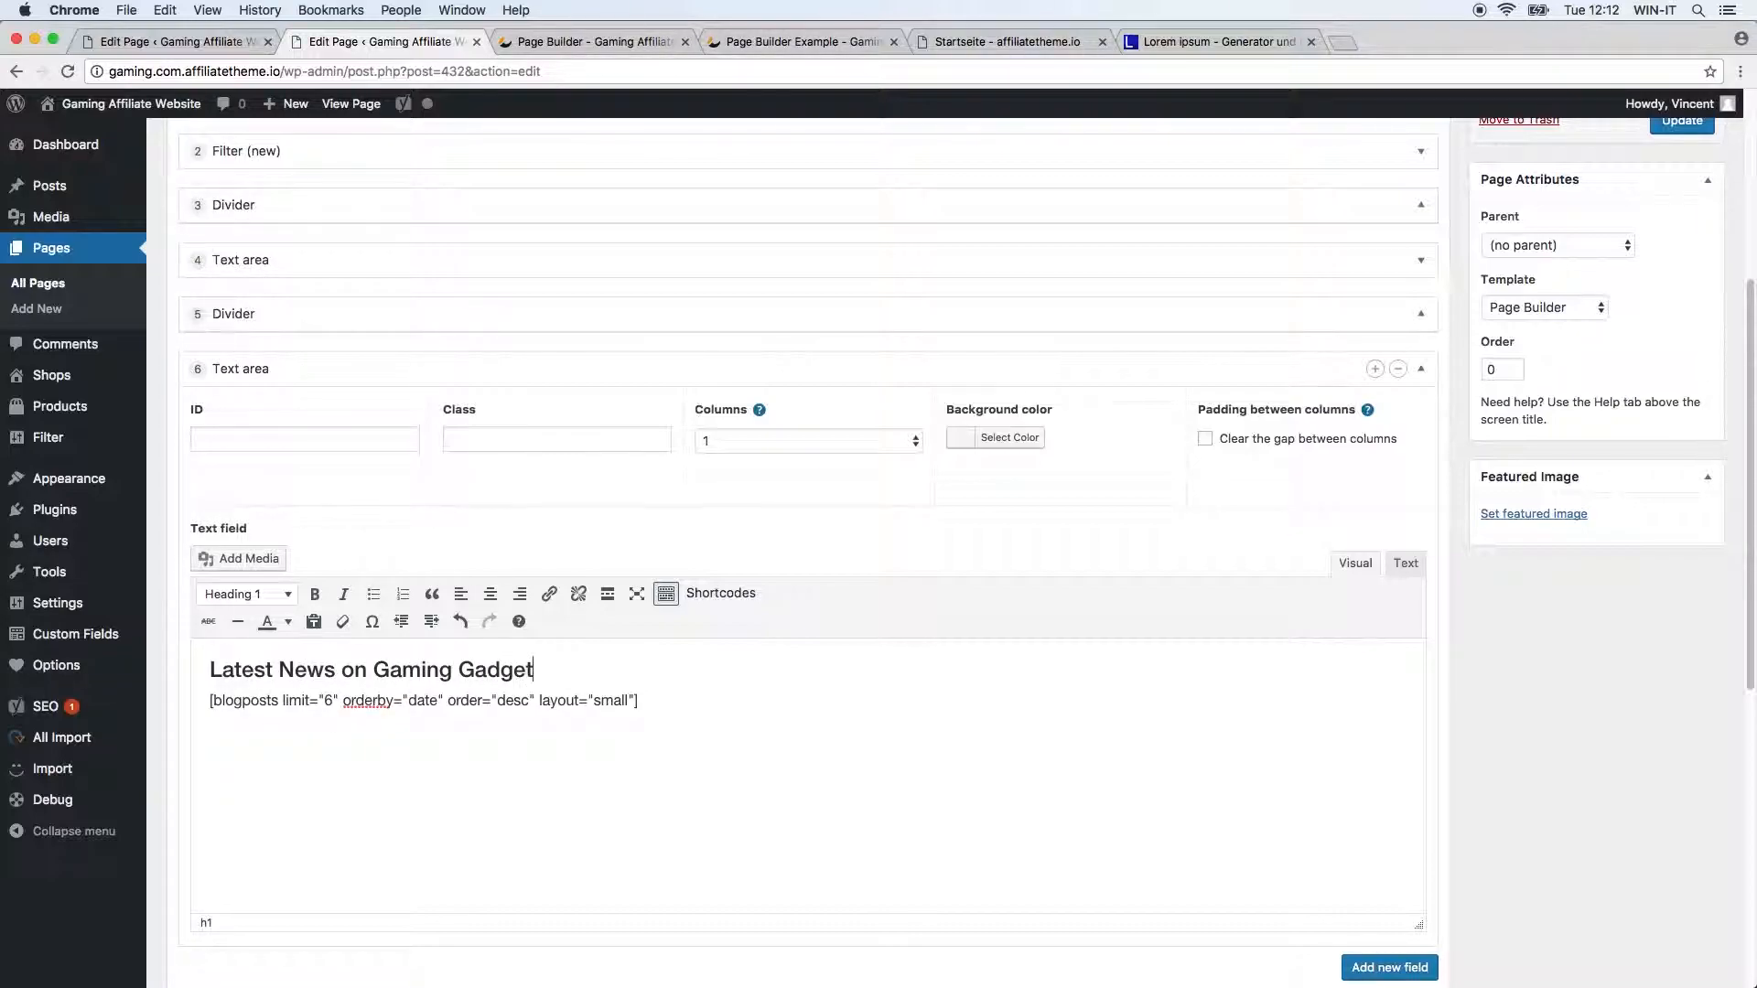
Step: Save the page with the news heading and refresh its published version
left_click(1682, 122)
left_click(522, 44)
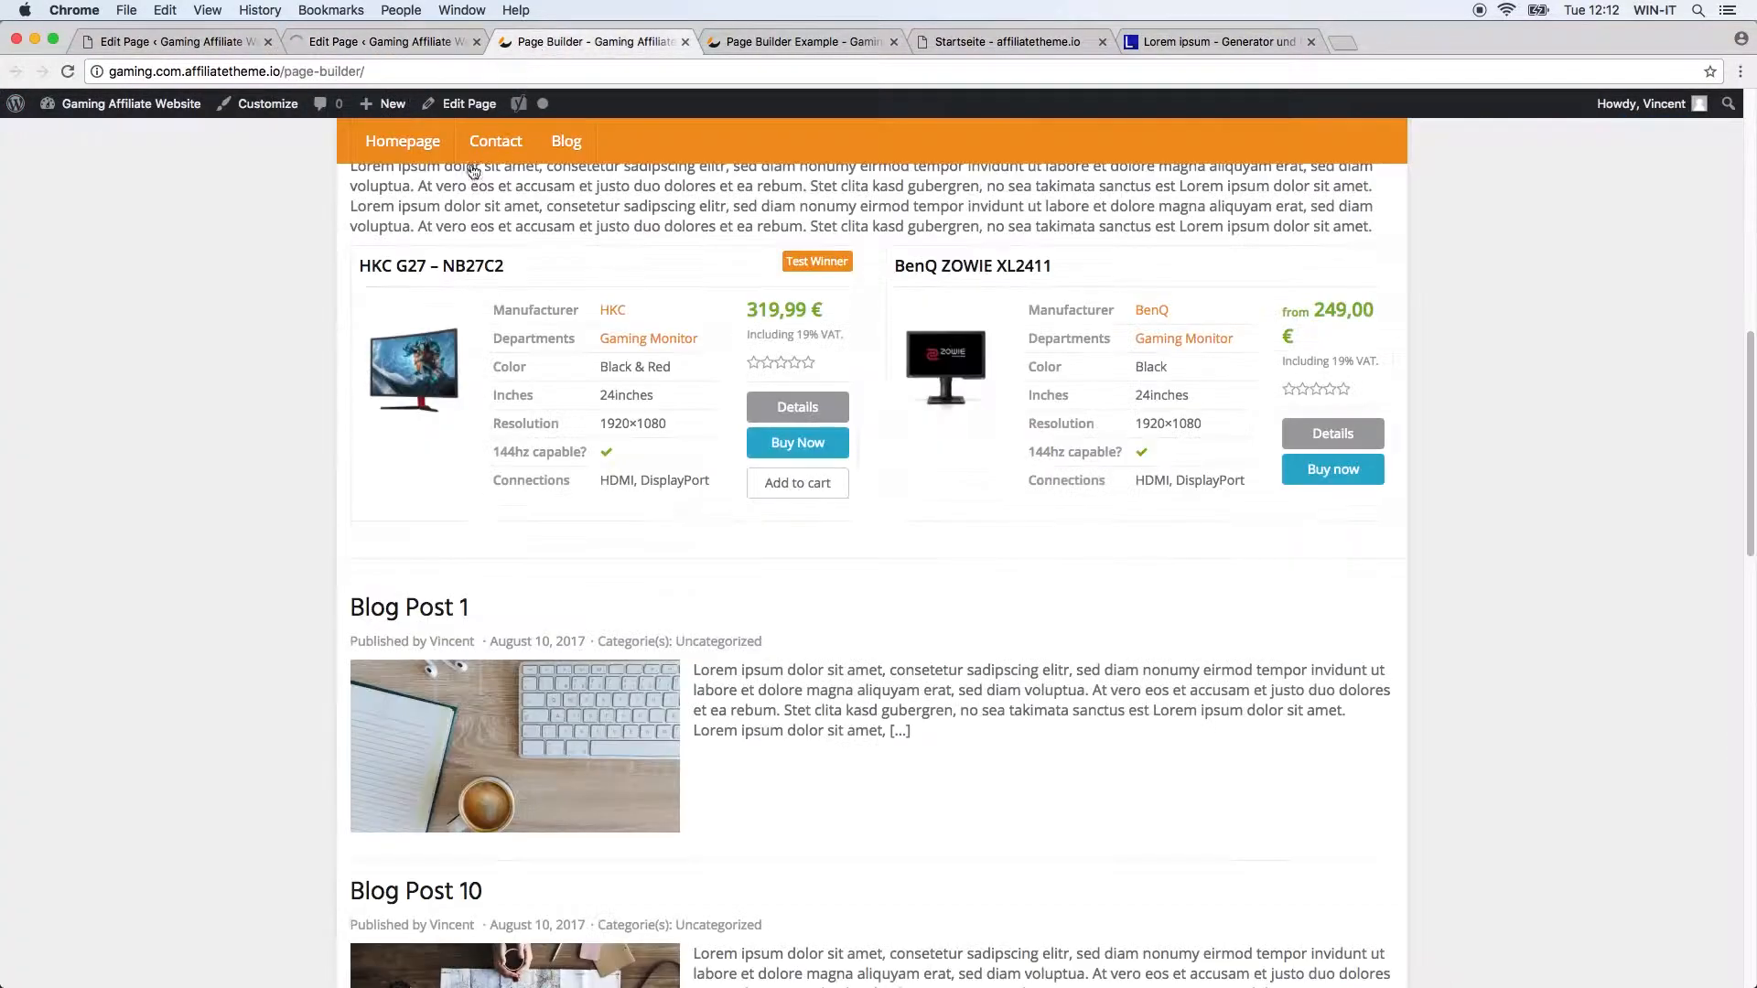
left_click(70, 73)
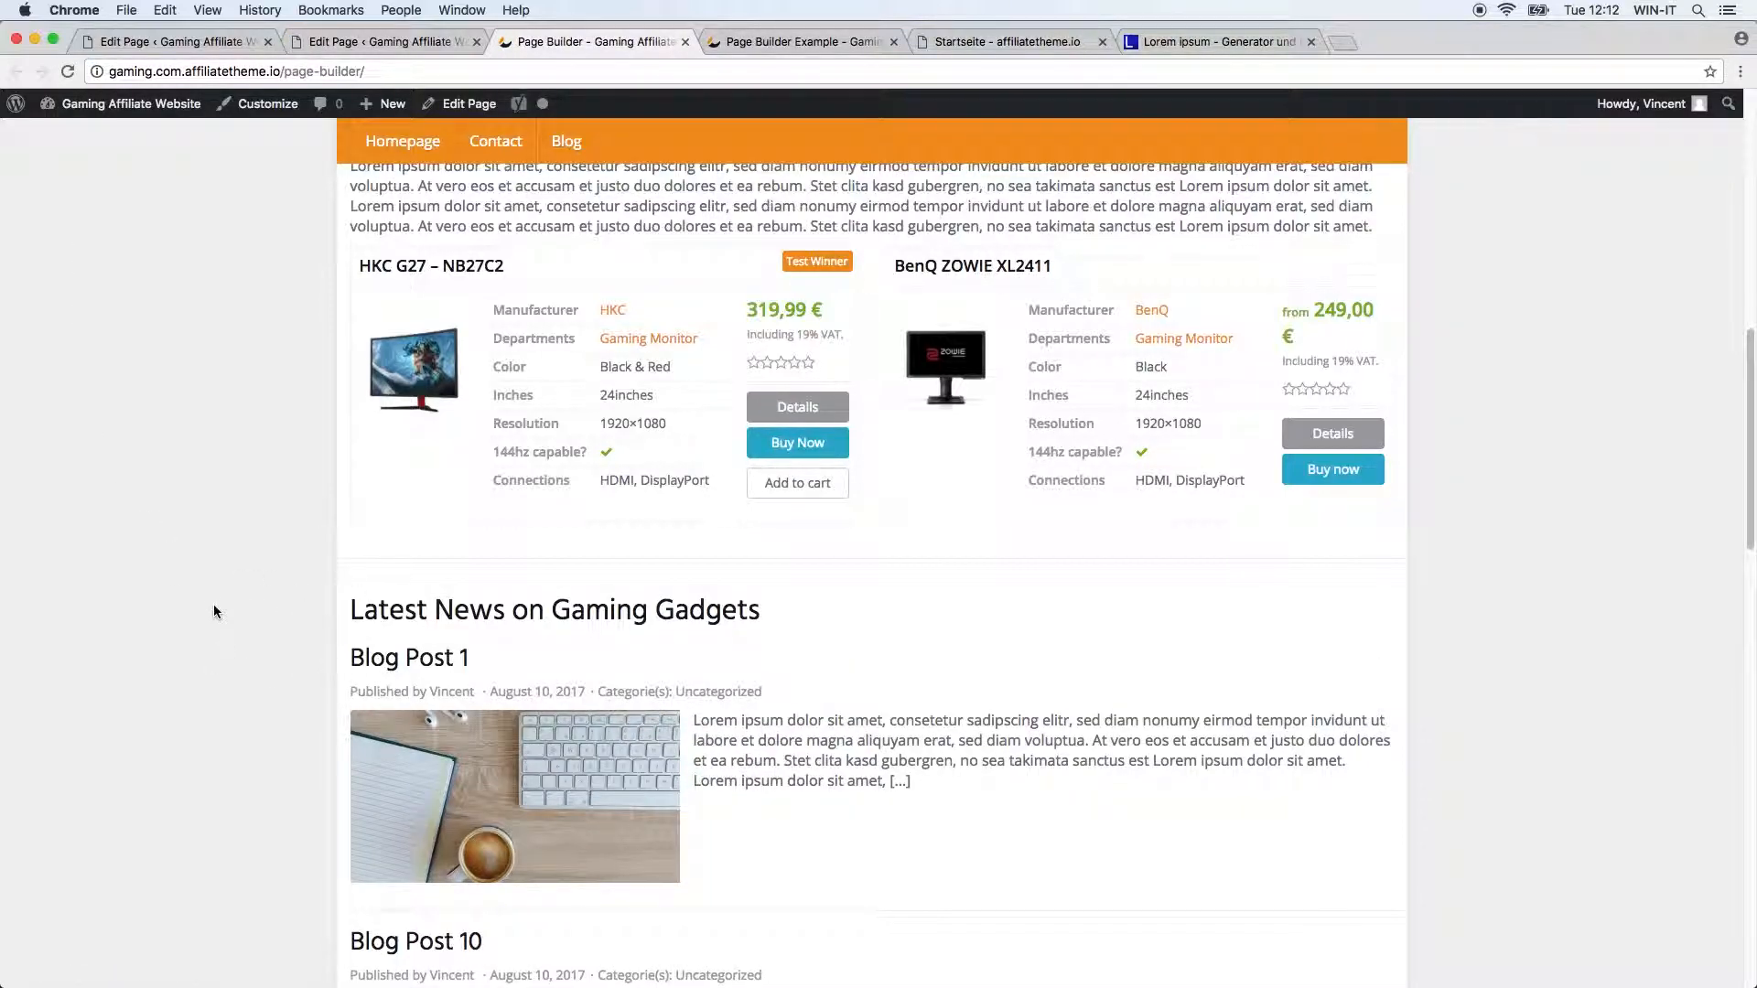
Step: Review the whole published page, from the slideshow and filter to the recommendations and the latest news posts
scroll(275, 673, "down", 2)
scroll(257, 688, "down", 15)
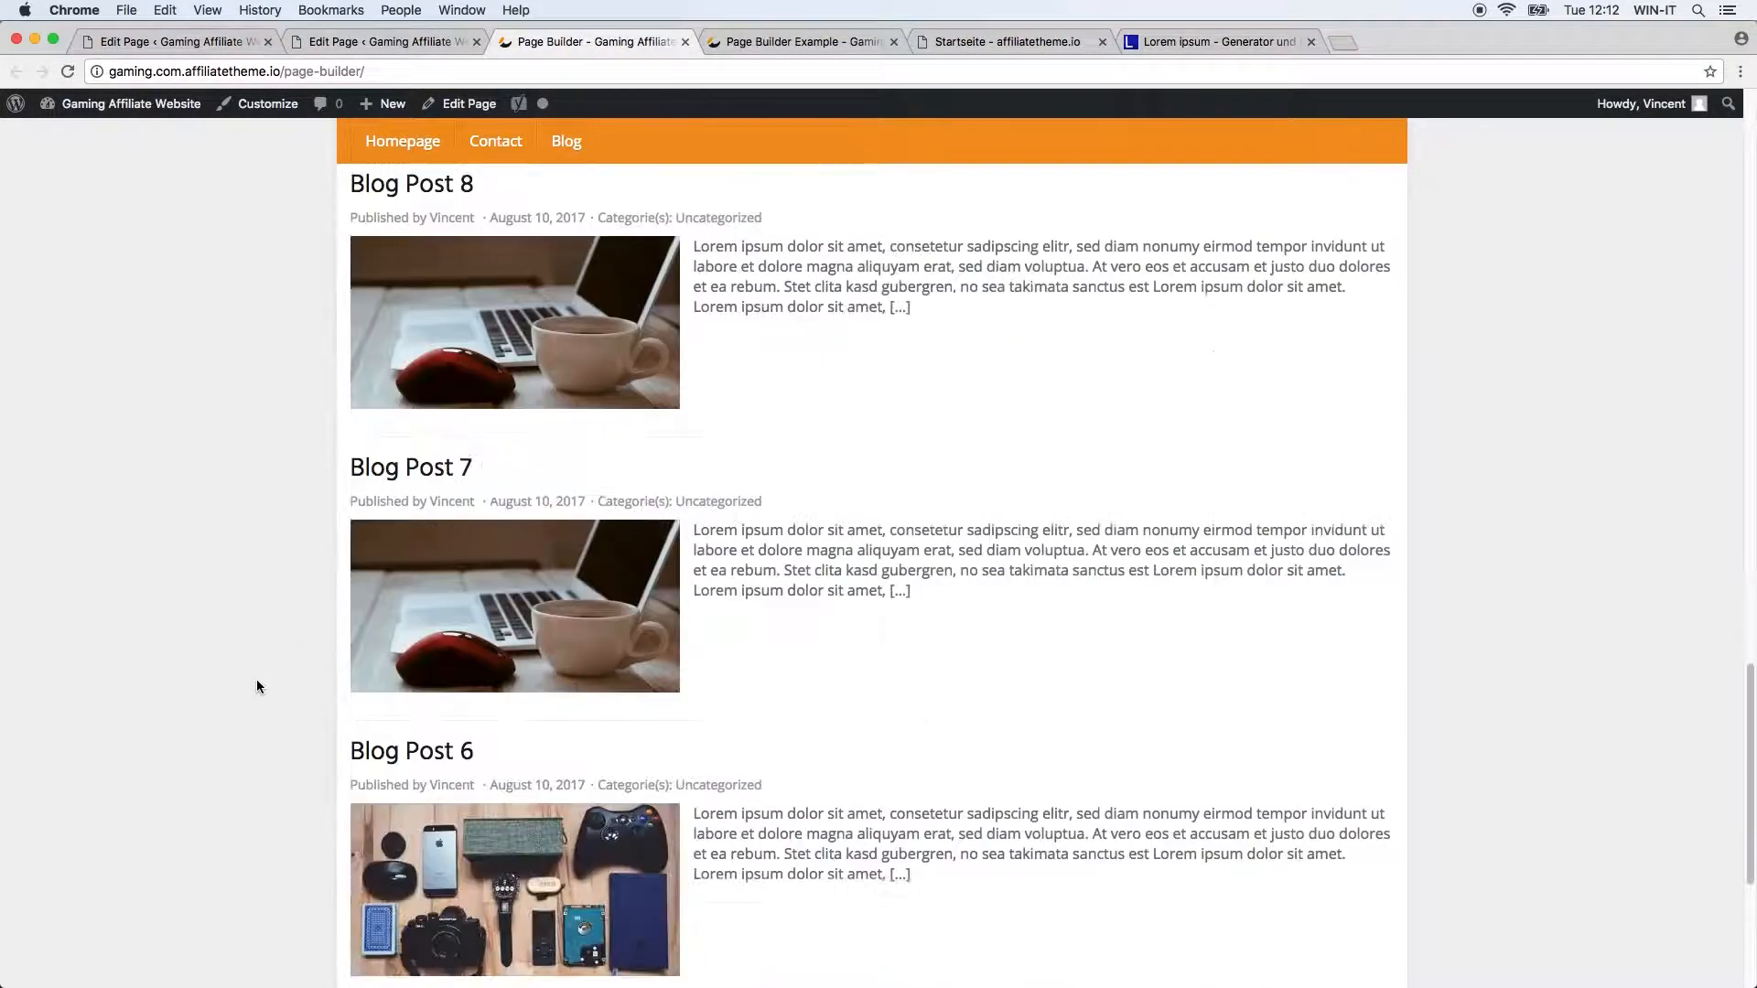
scroll(173, 659, "up", 20)
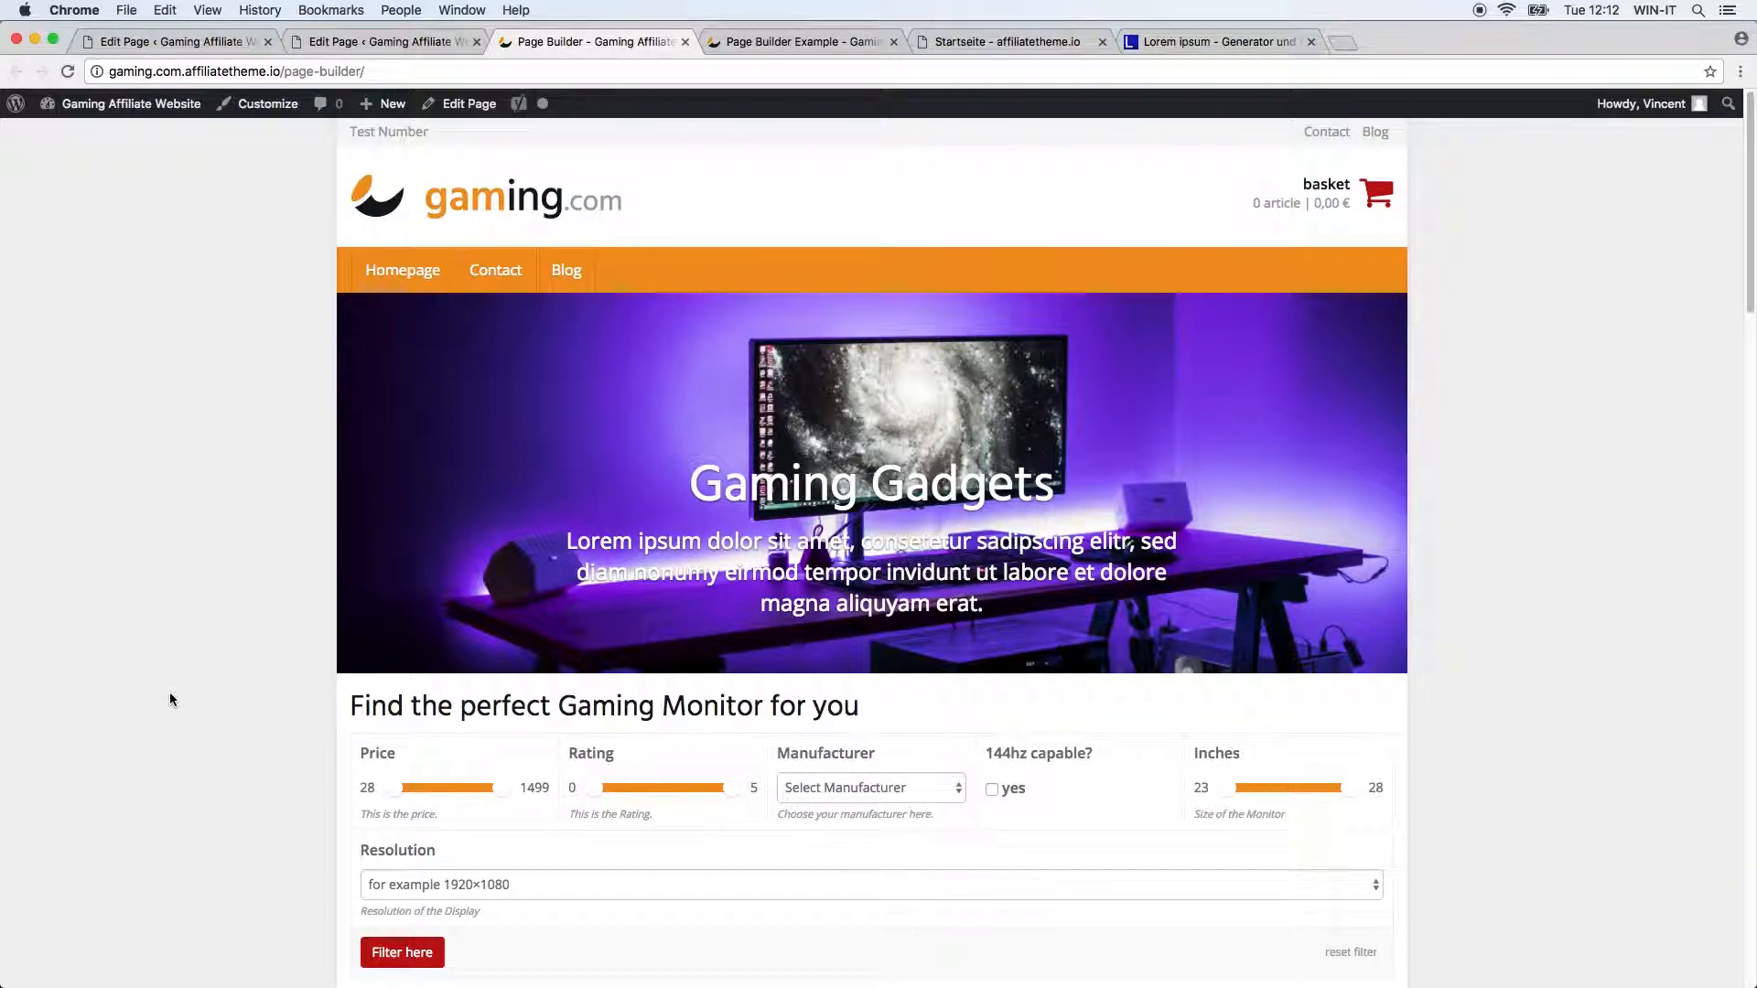
scroll(177, 716, "down", 10)
scroll(172, 766, "down", 8)
scroll(170, 767, "up", 10)
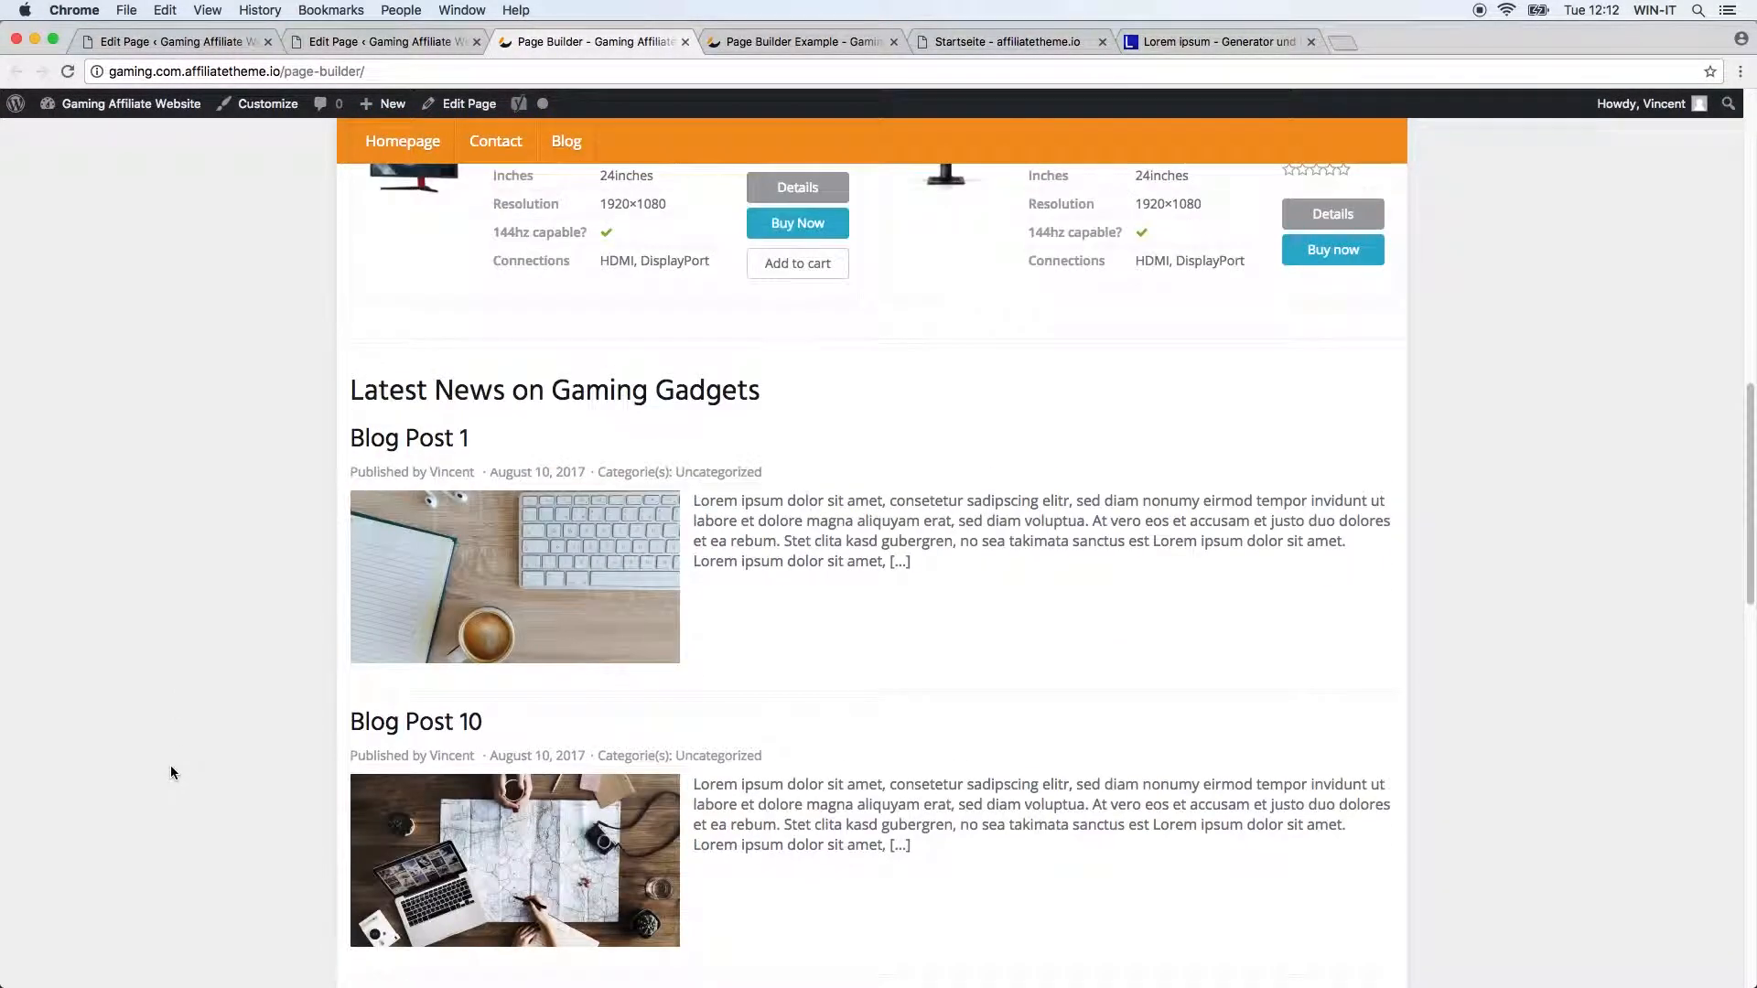
scroll(170, 764, "up", 15)
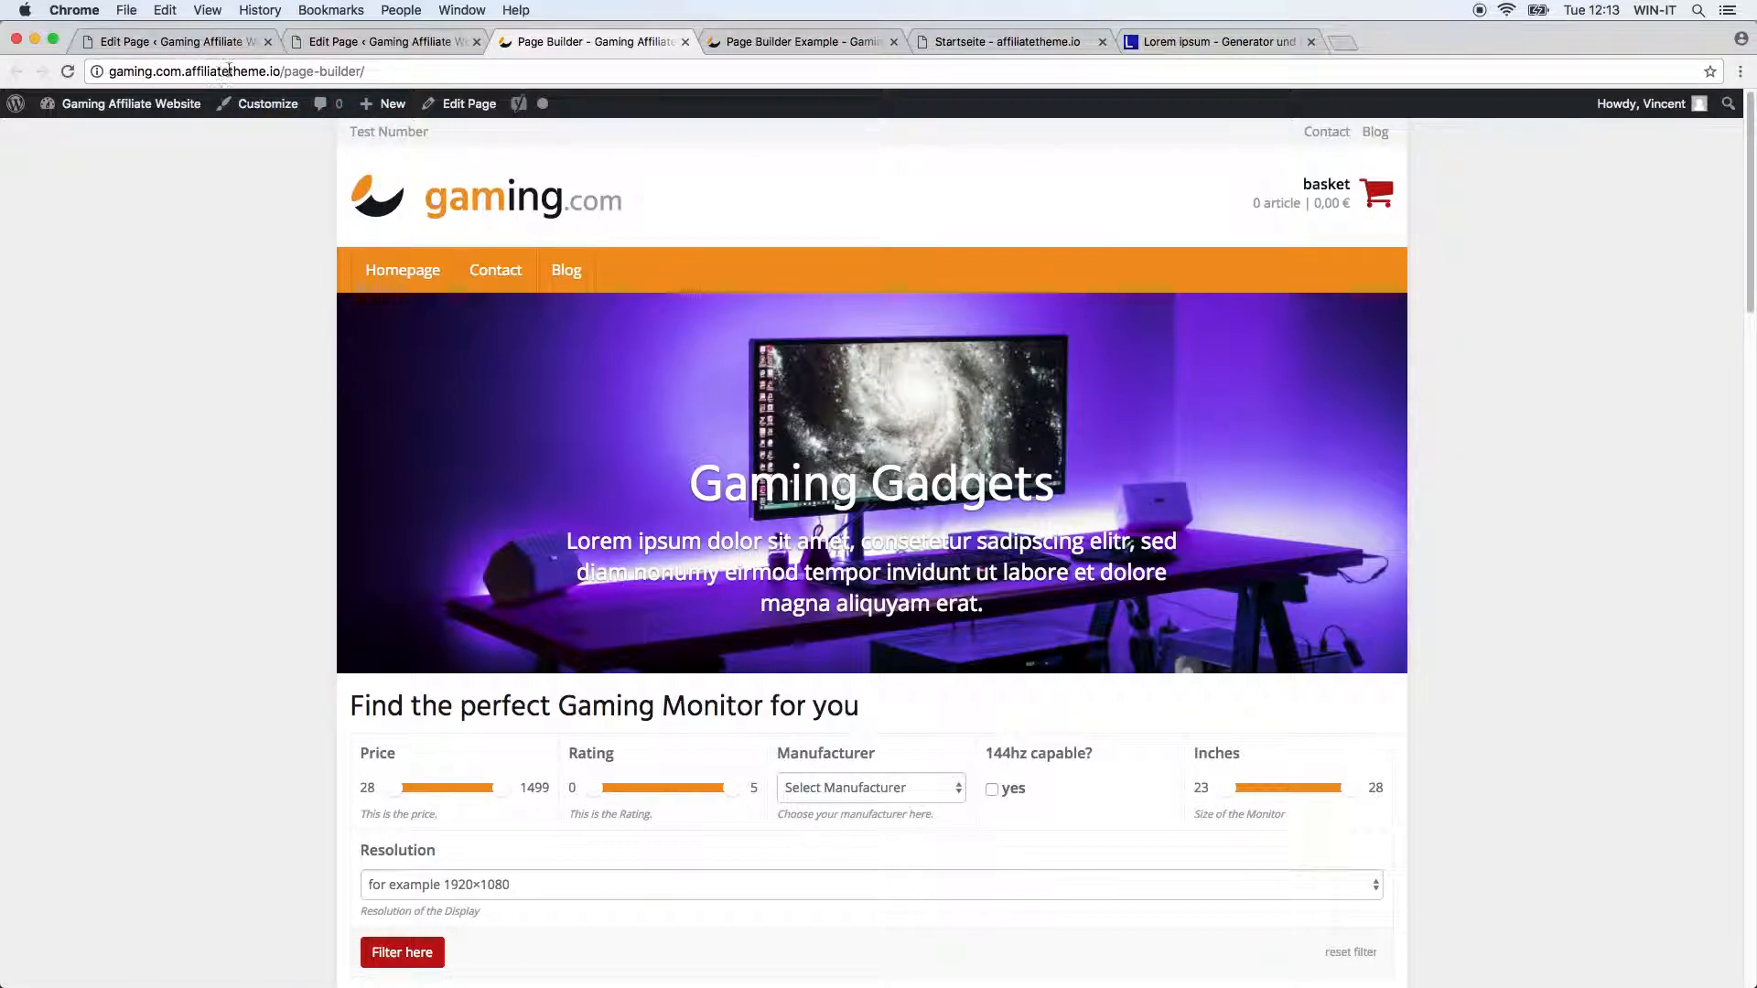
Step: Set Page Builder as the site's static homepage in the theme customizer's homepage settings and publish the change
left_click(273, 104)
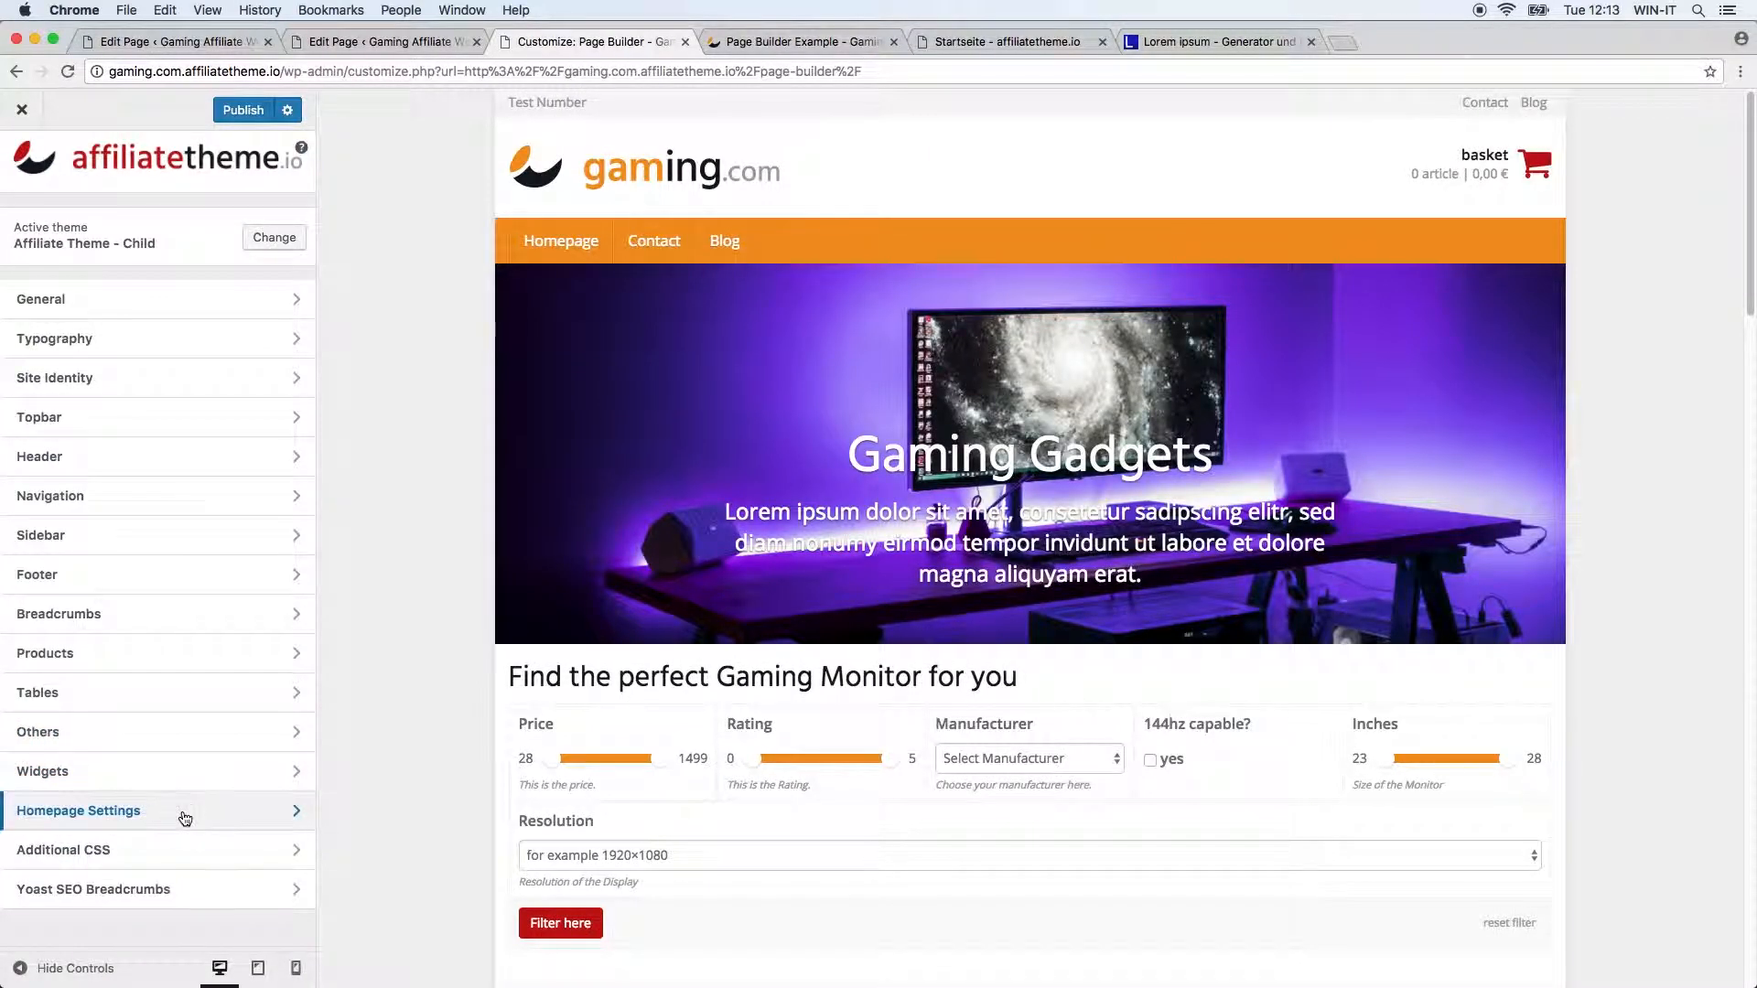
left_click(185, 776)
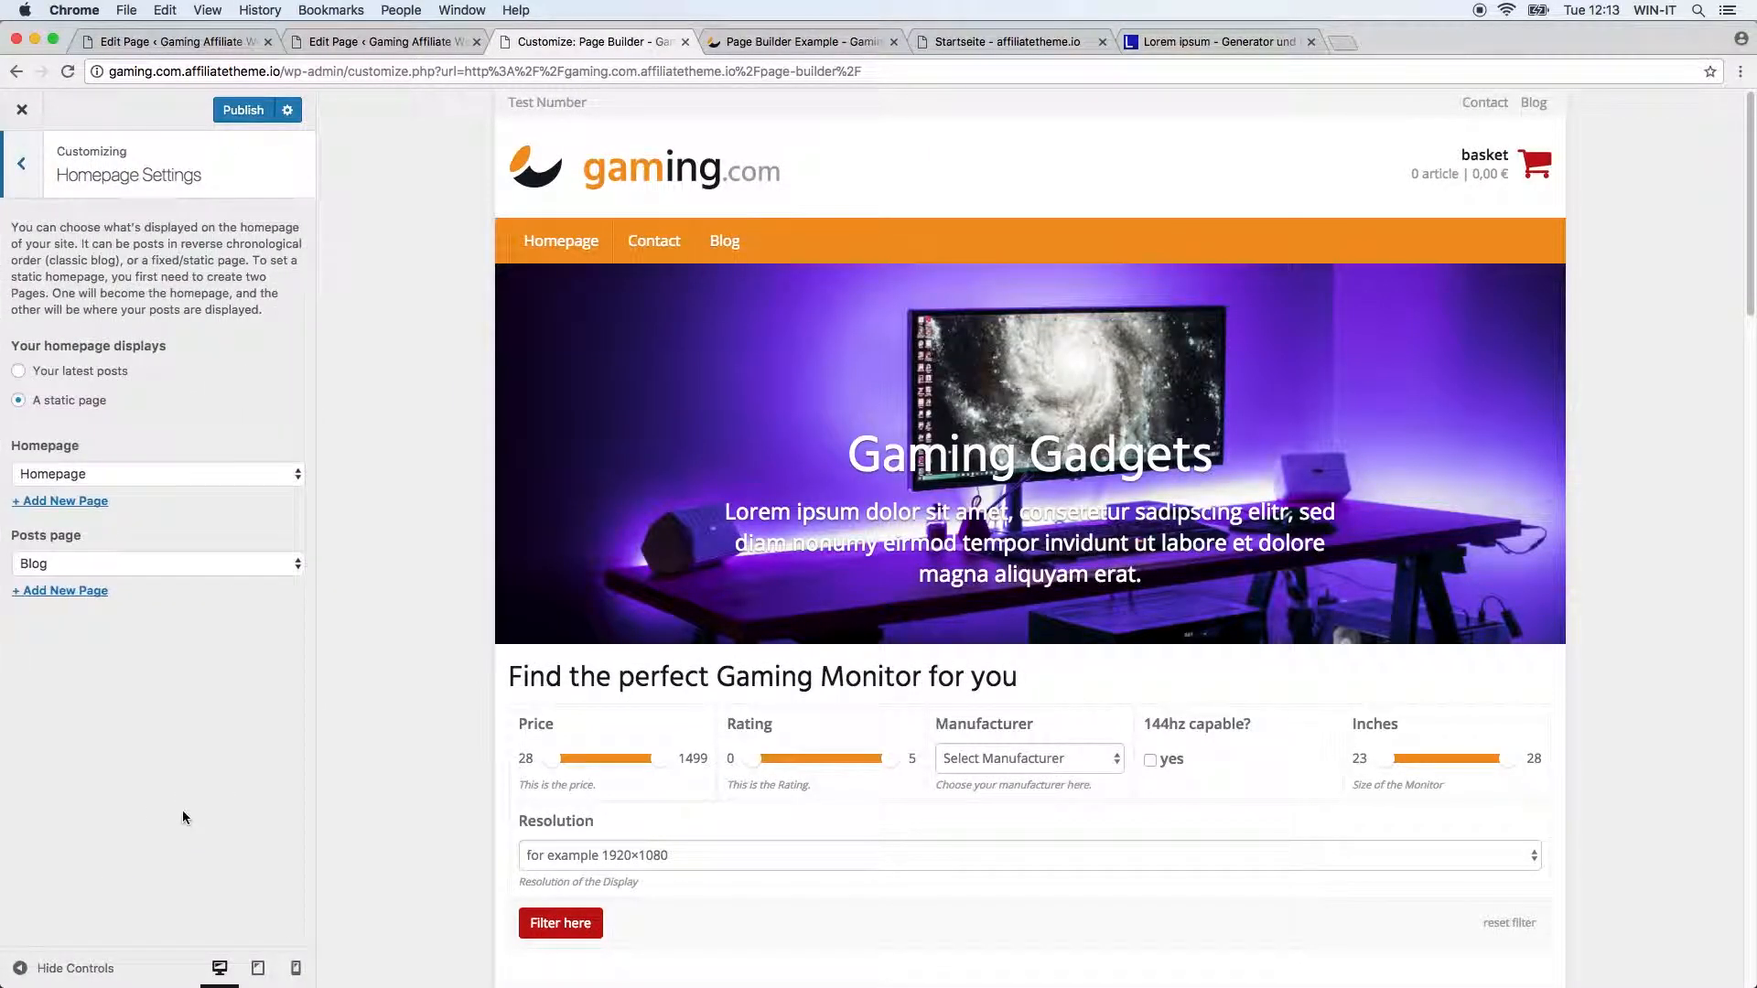
left_click(195, 476)
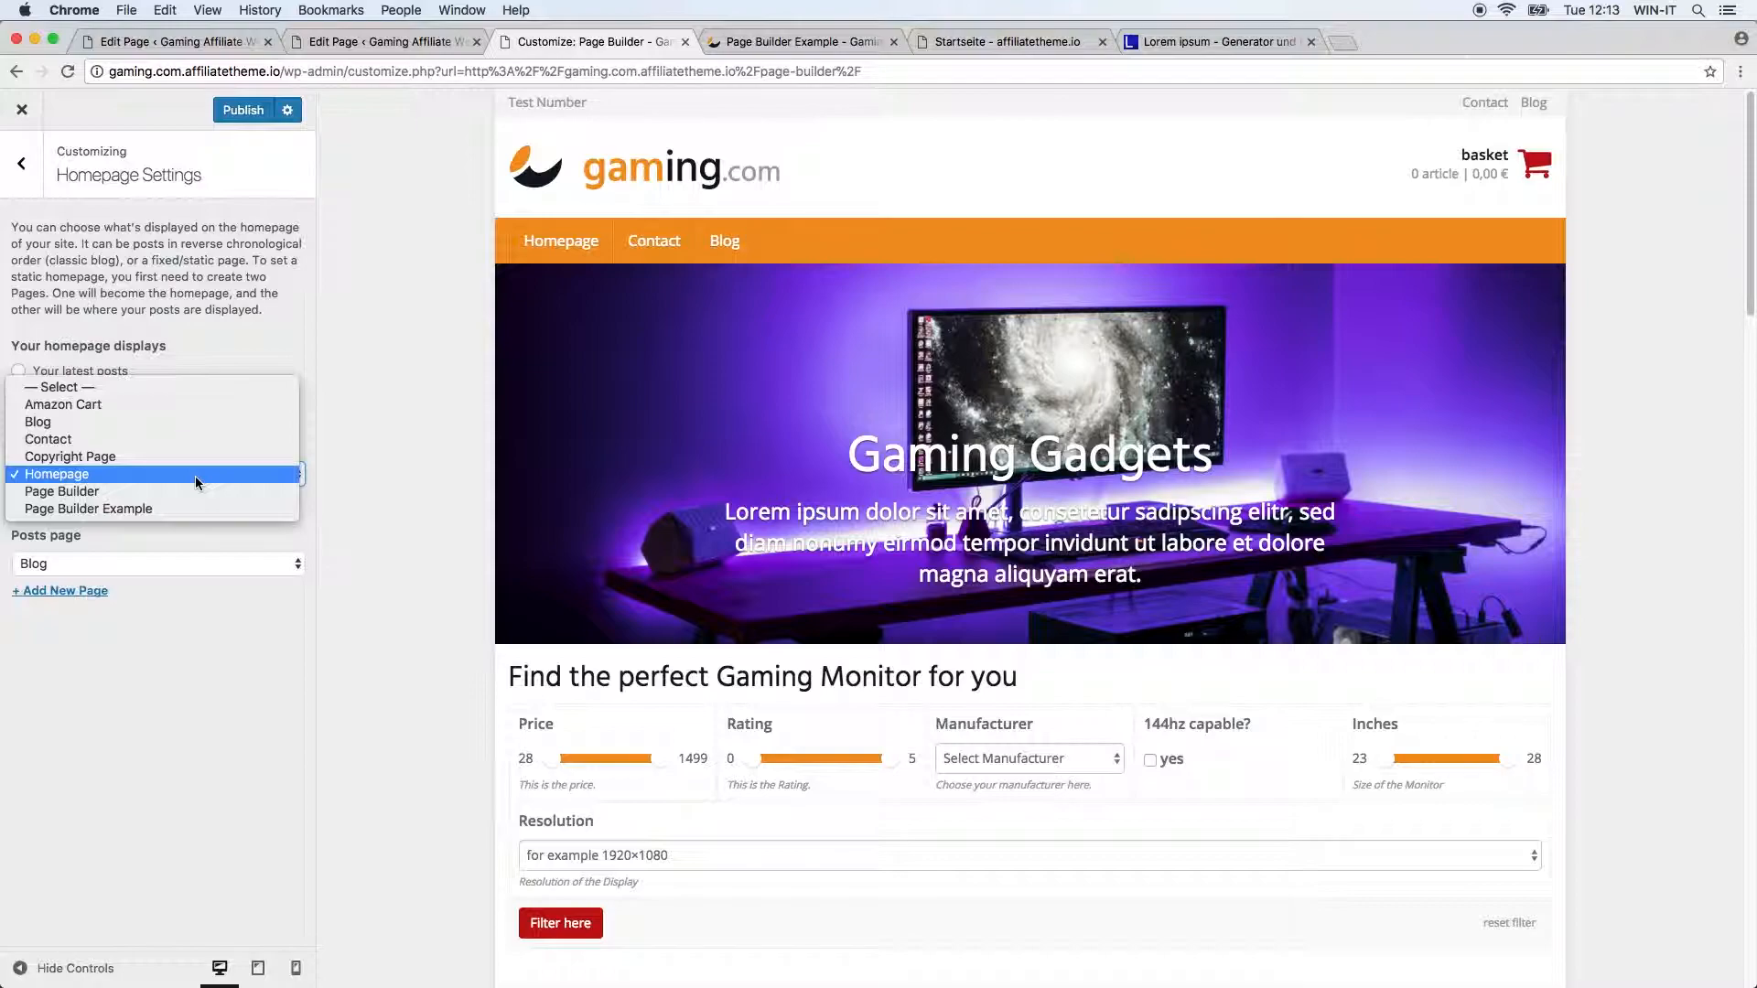
left_click(196, 492)
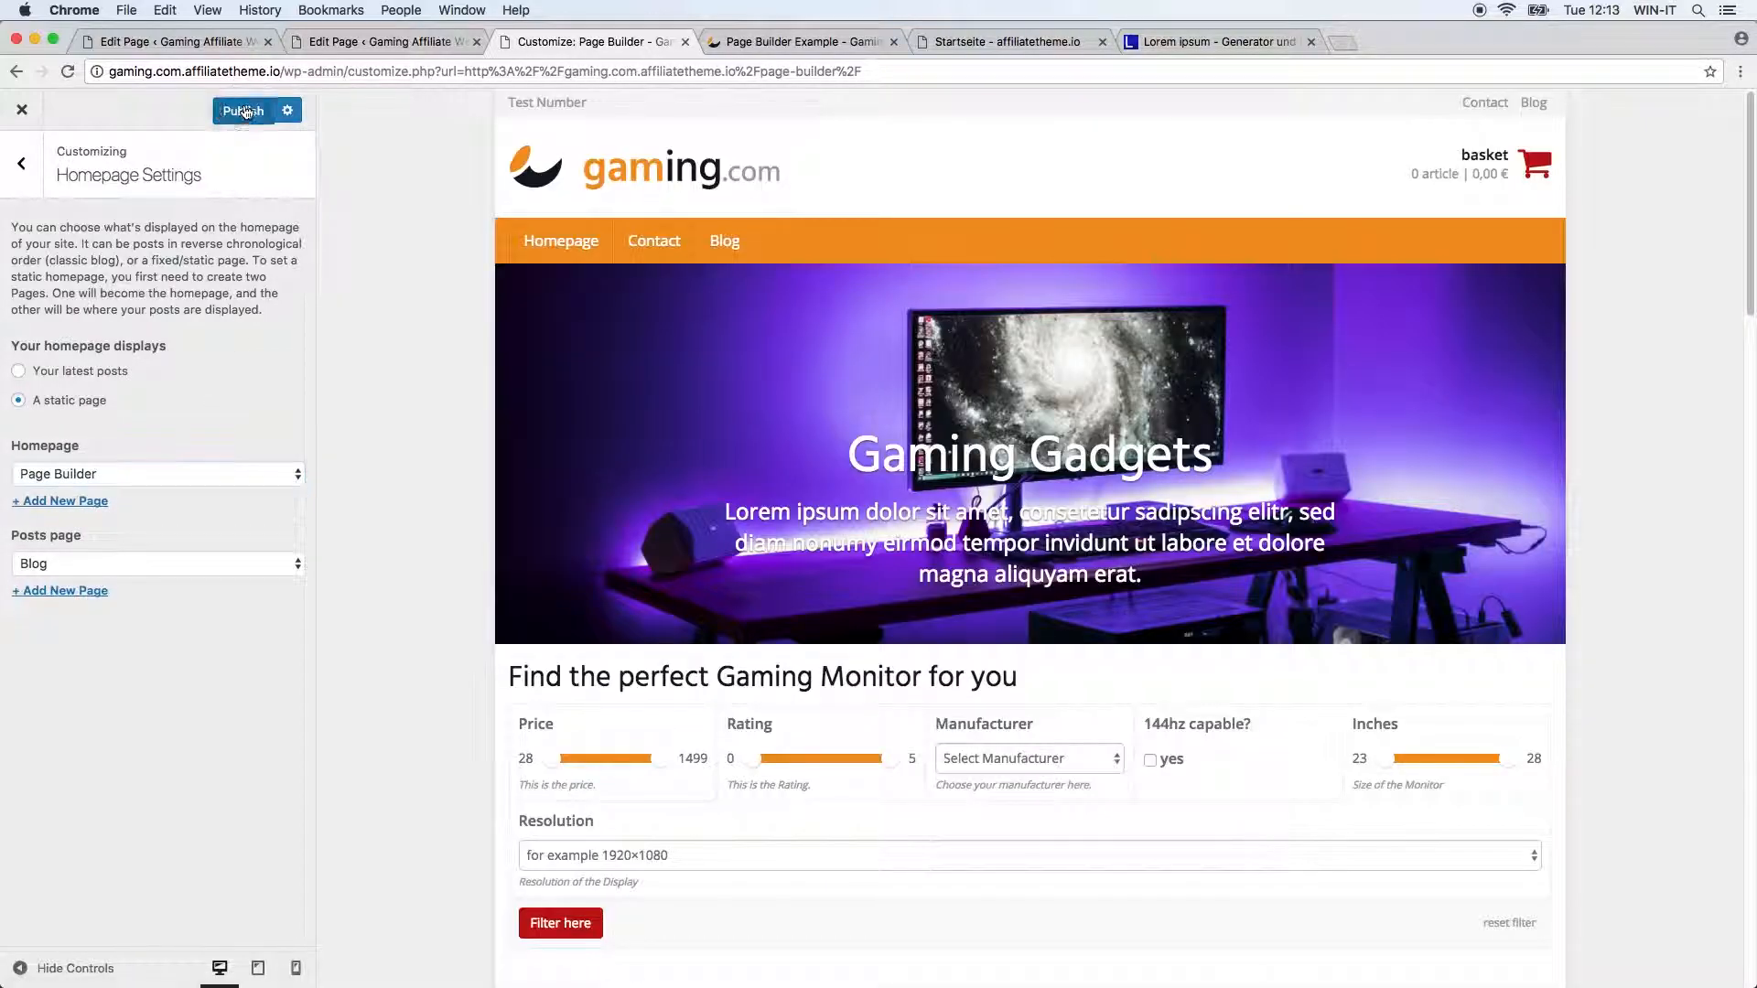
left_click(245, 111)
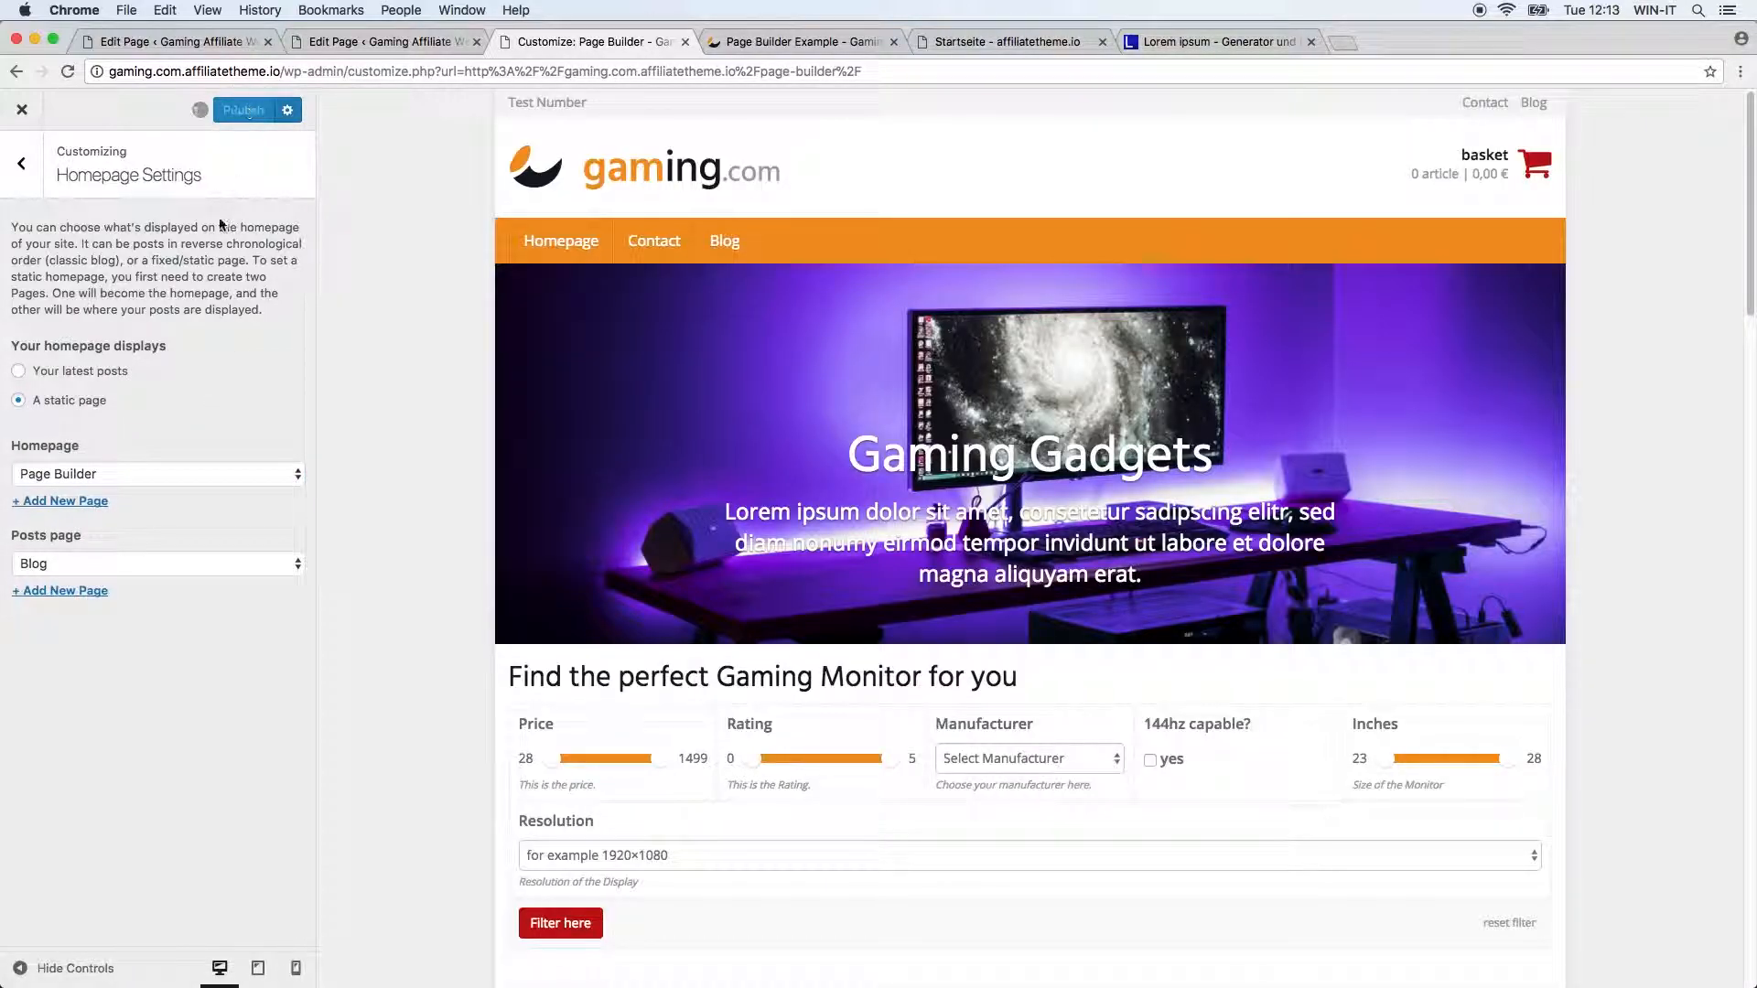
Step: Leave the customizer and check the site's homepage with its filter and recommendation sections
left_click(22, 109)
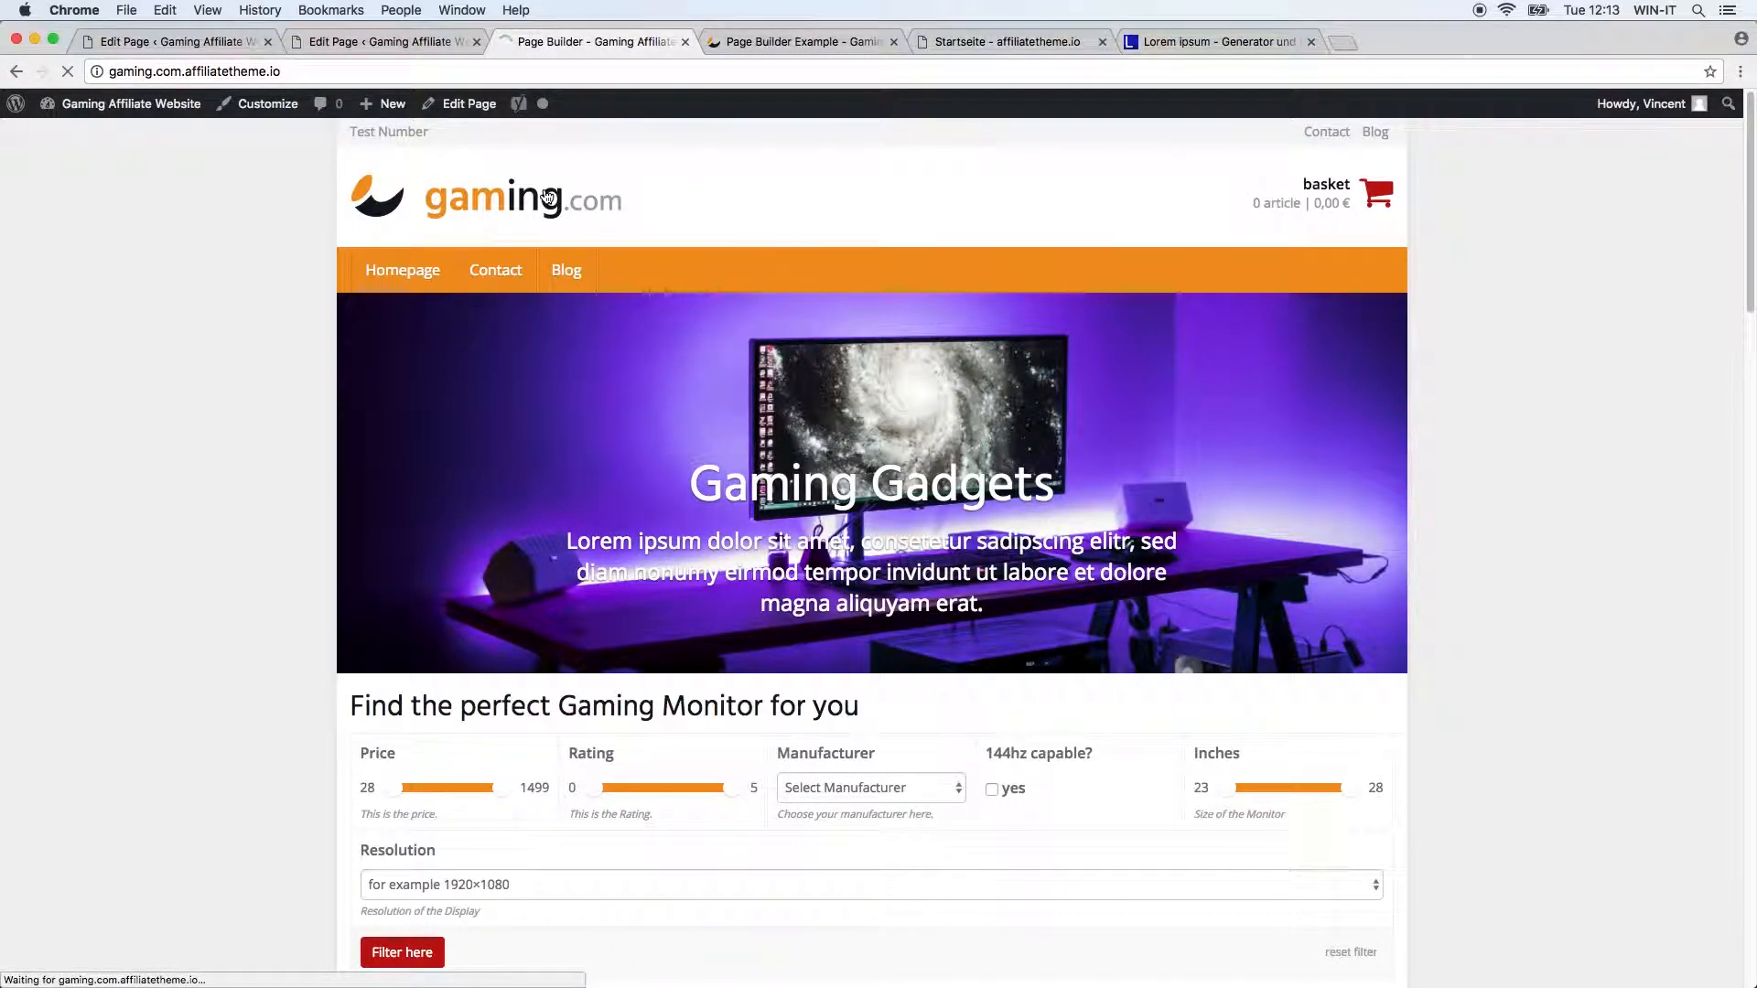
scroll(276, 517, "down", 3)
scroll(275, 517, "down", 15)
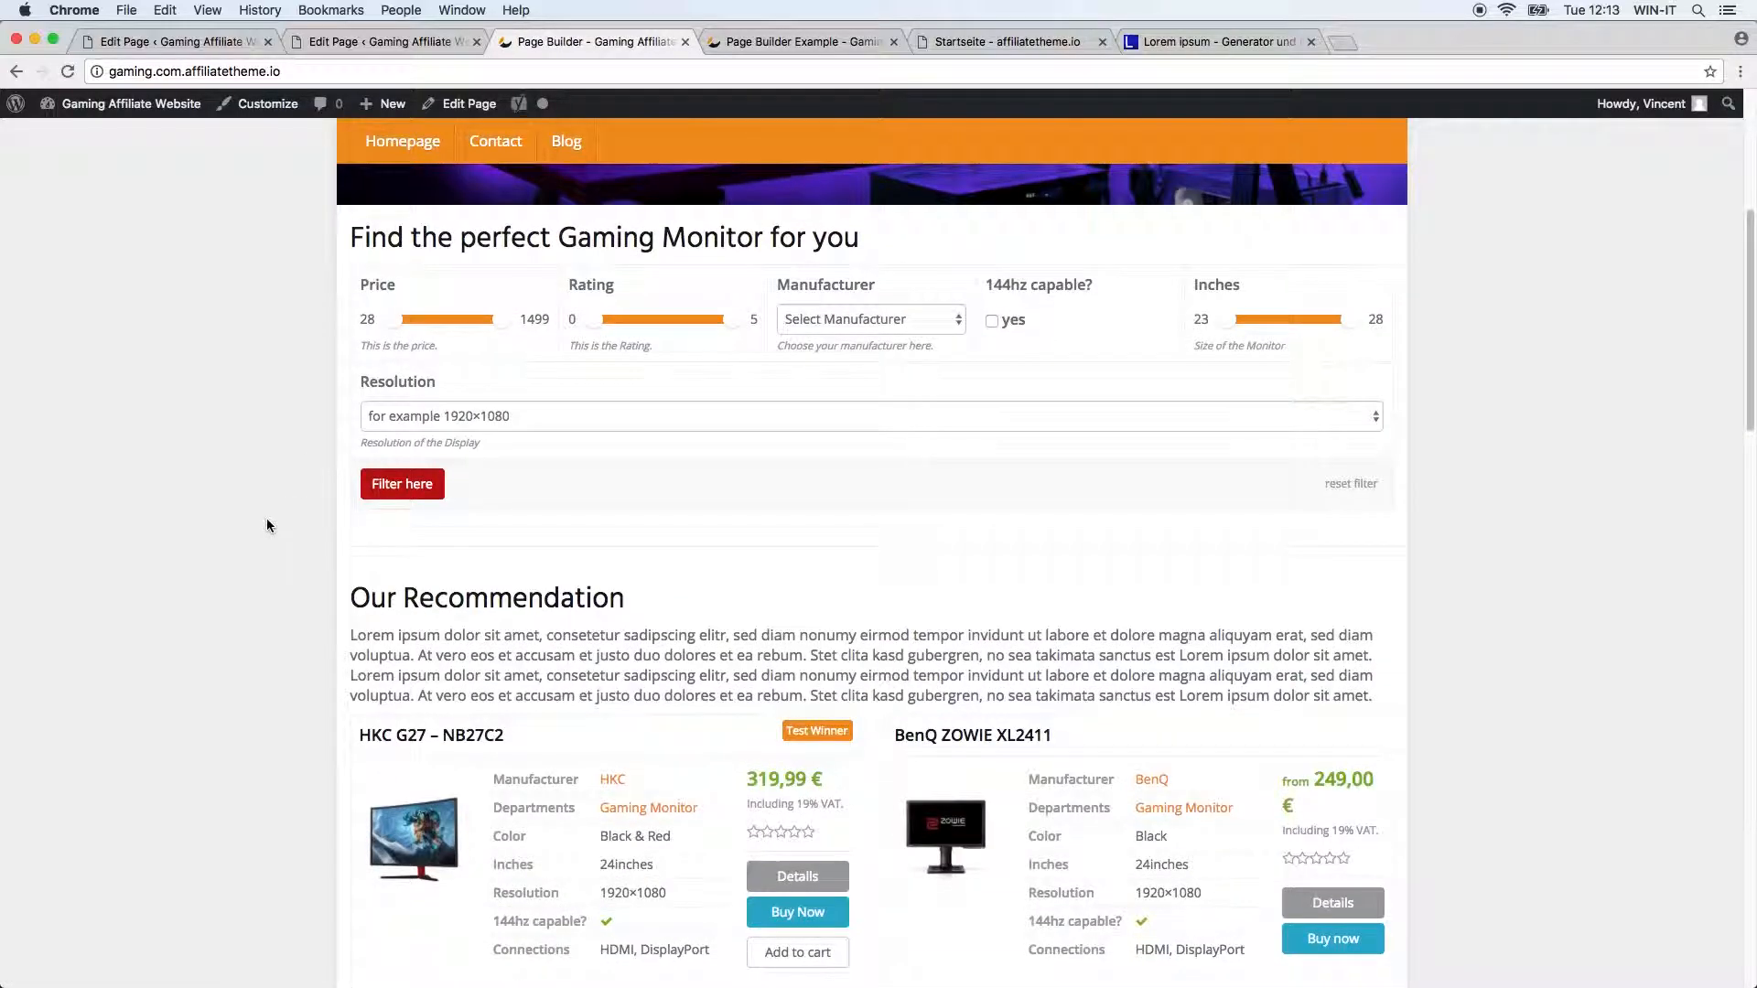